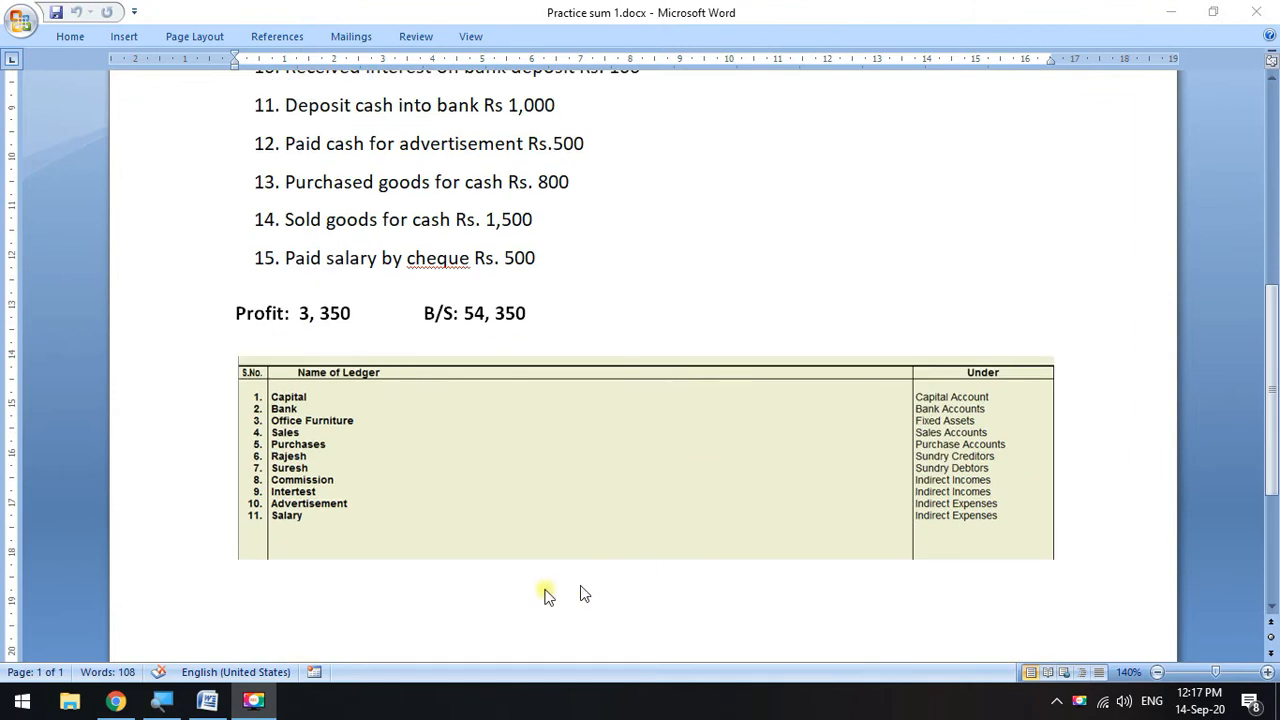
- Review the transactions and the ledger table in the Practice sum 1 document
left_click(534, 450)
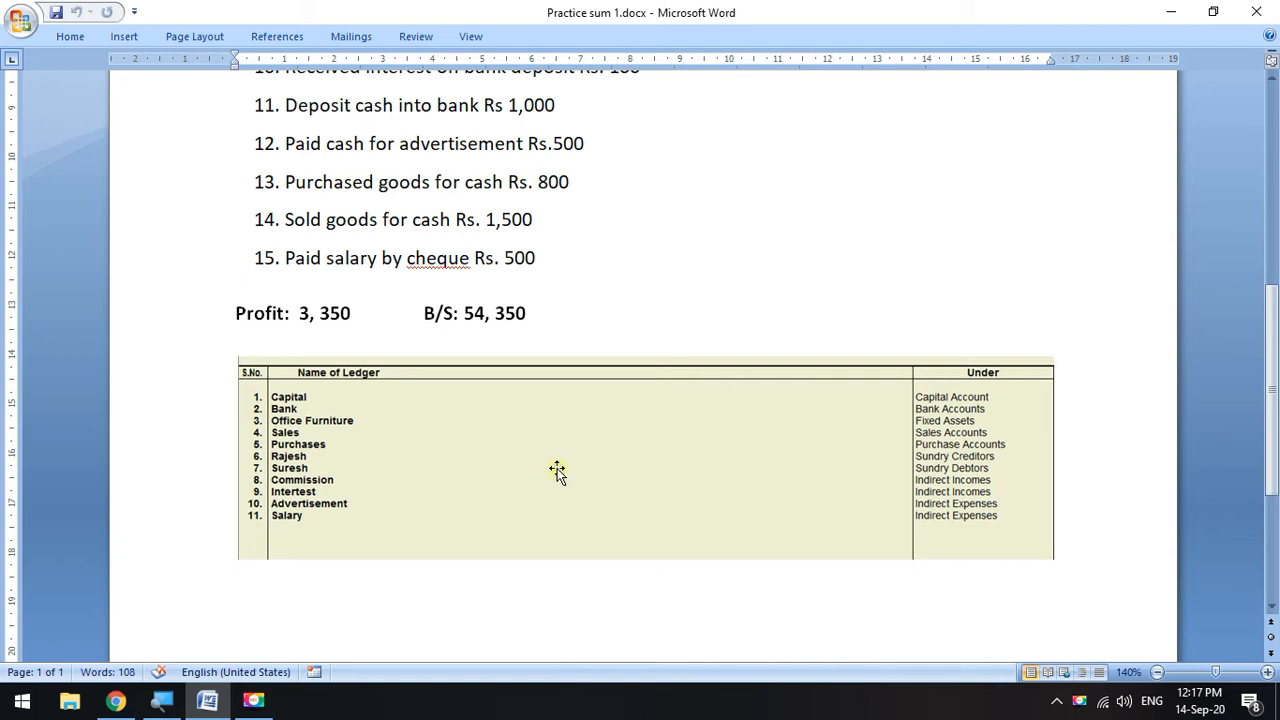
scroll(557, 468, "up", 2)
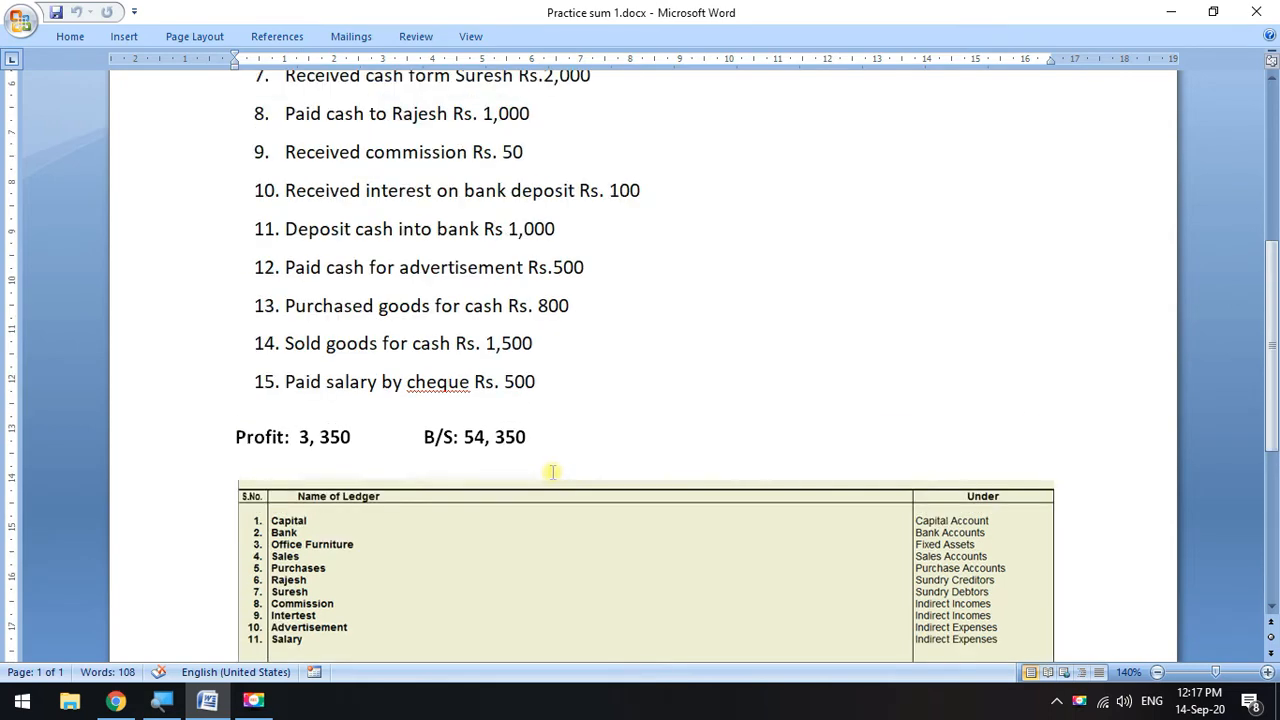
scroll(552, 472, "up", 1)
scroll(562, 466, "up", 1)
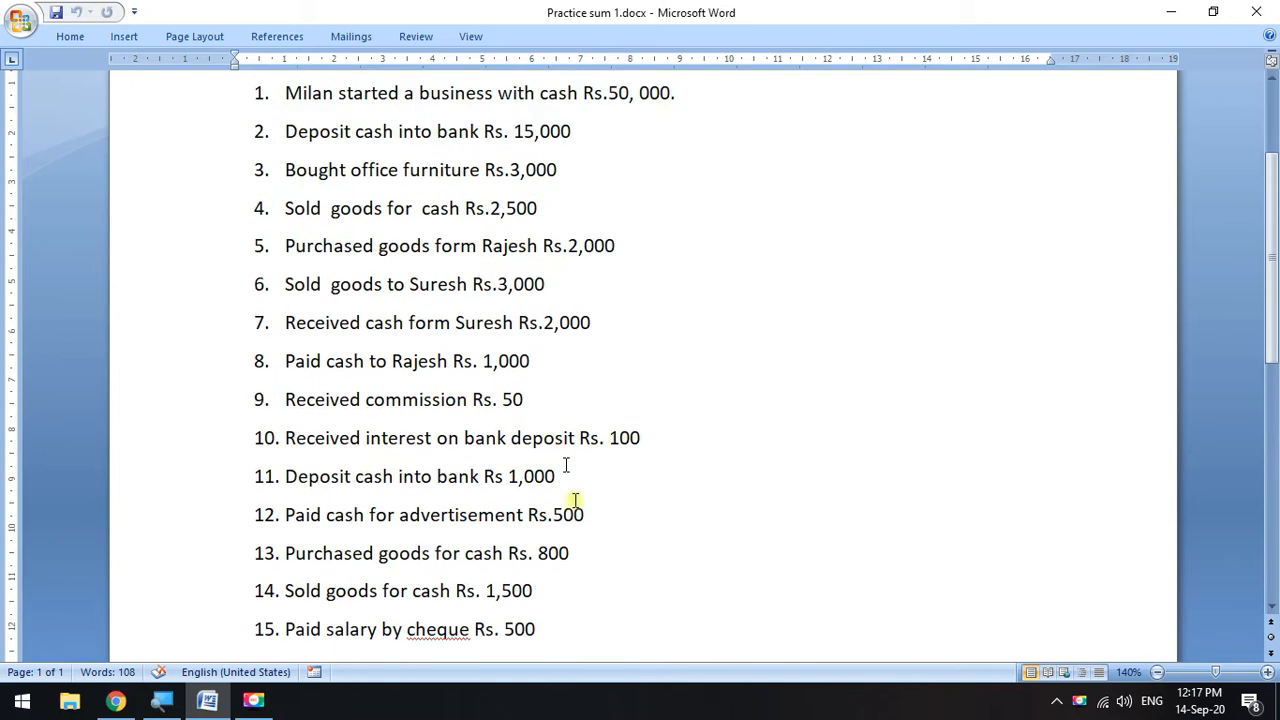
left_click_drag(578, 619, 160, 137)
scroll(220, 186, "up", 1)
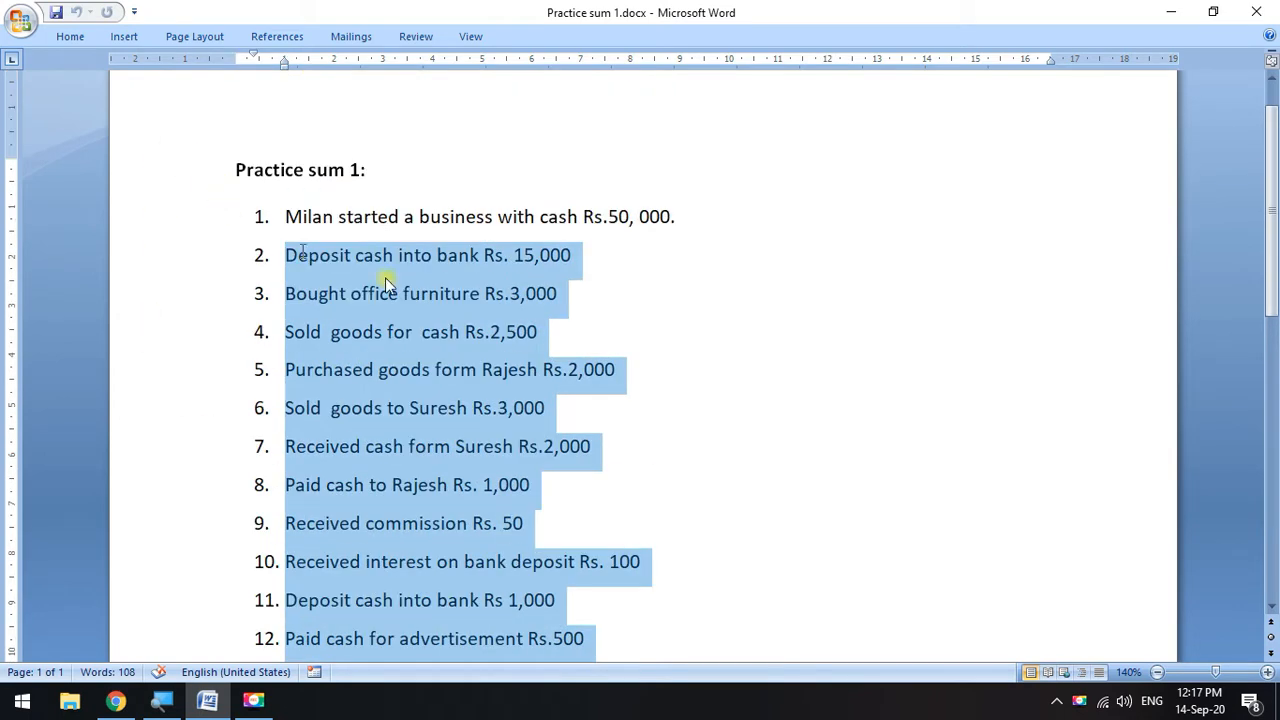
left_click(700, 192)
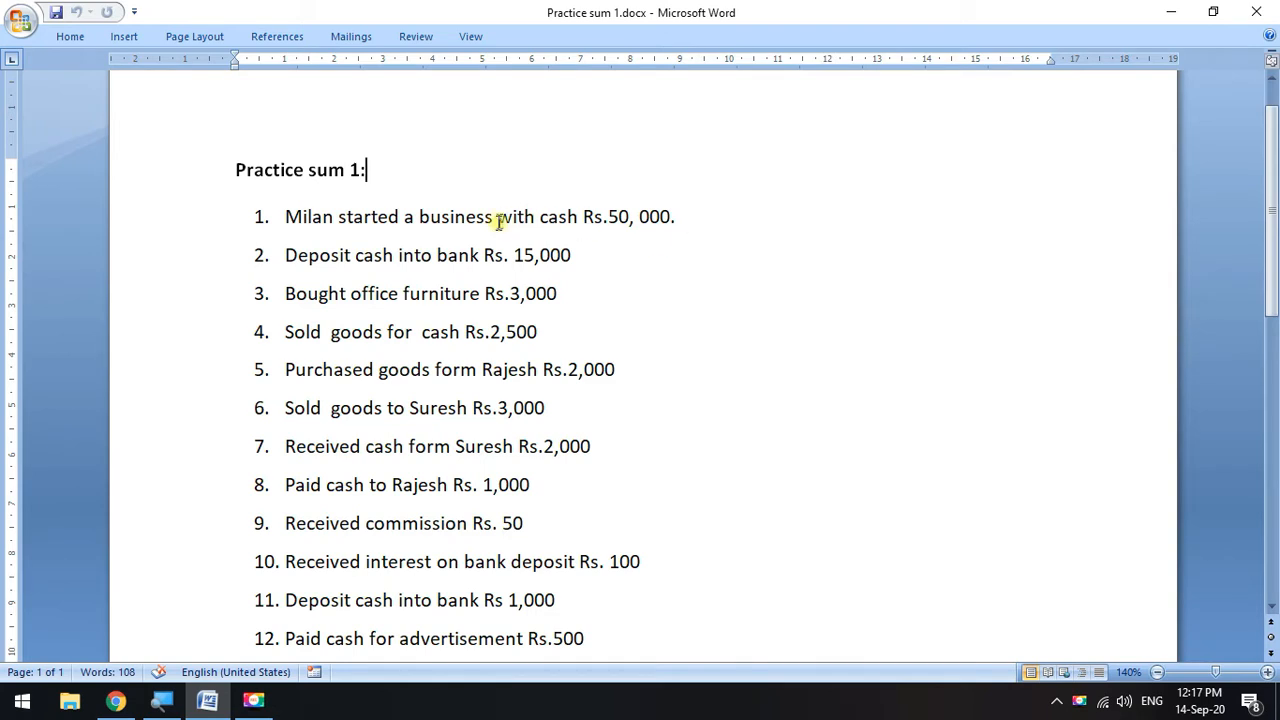
scroll(510, 212, "down", 1)
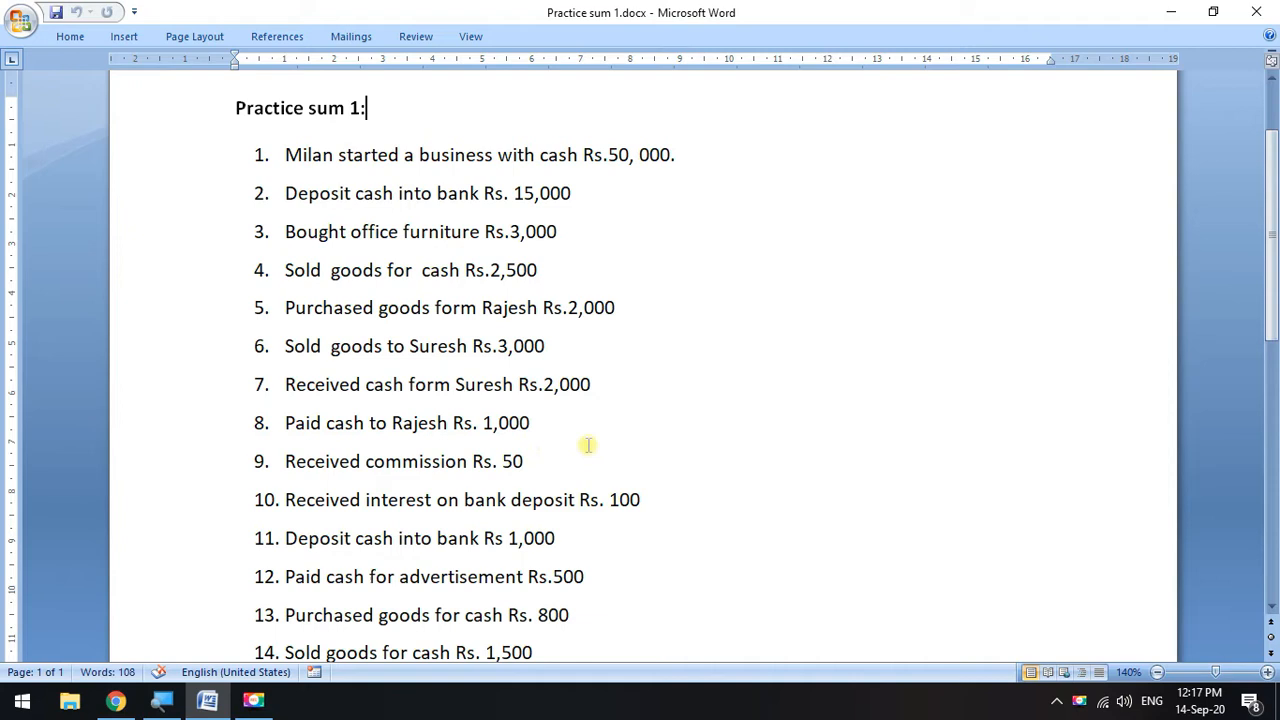
- Launch Tally.ERP 9 maximized in Educational Mode and shut the loaded company New Comp 1
left_click(27, 705)
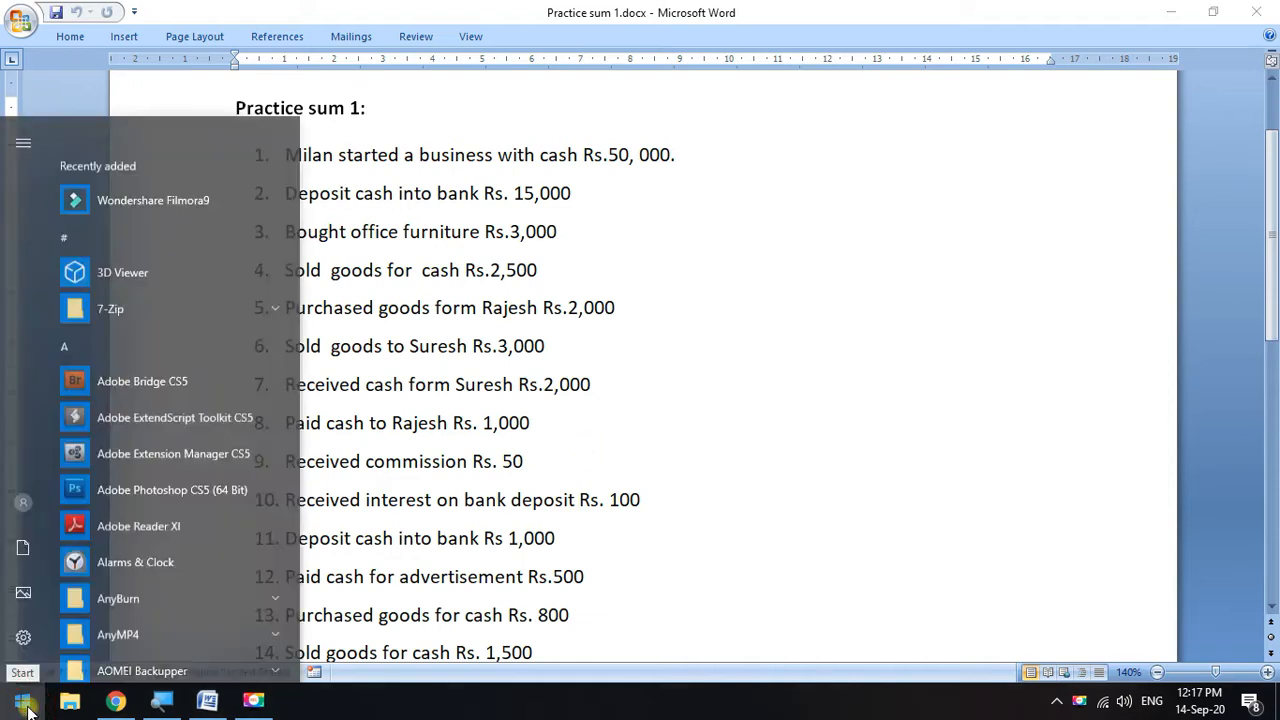
type("tally")
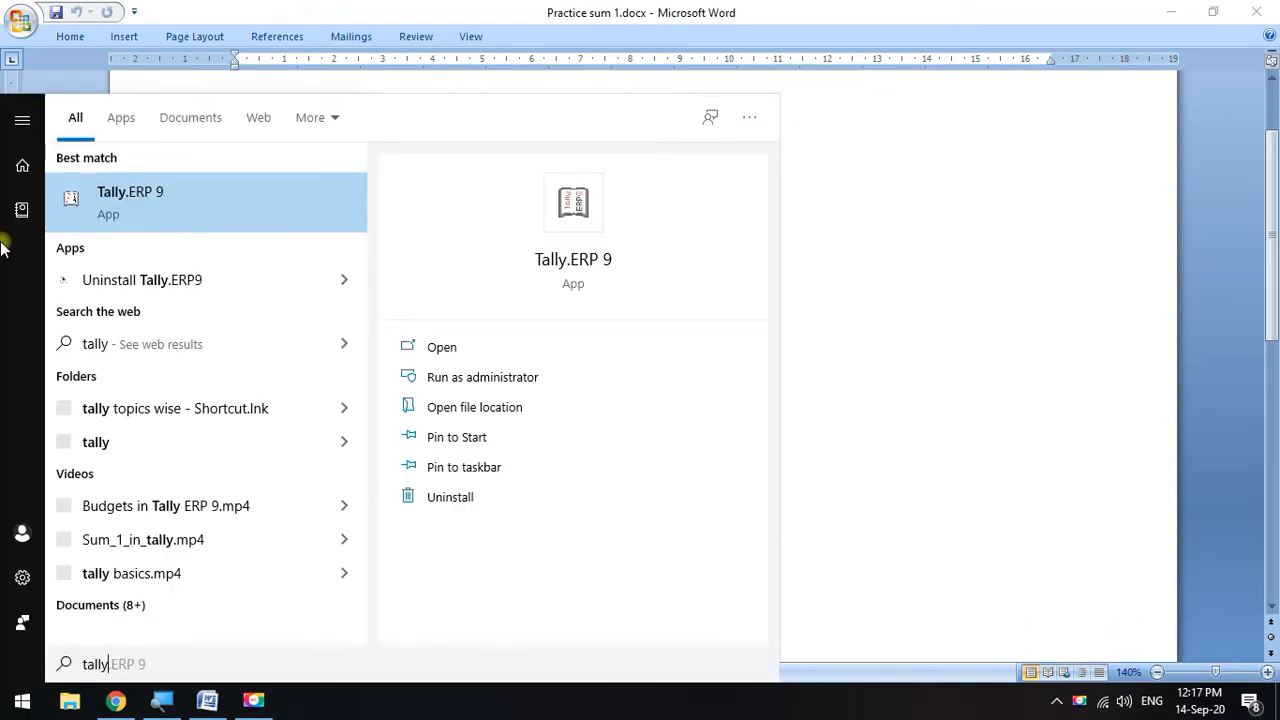
left_click(221, 226)
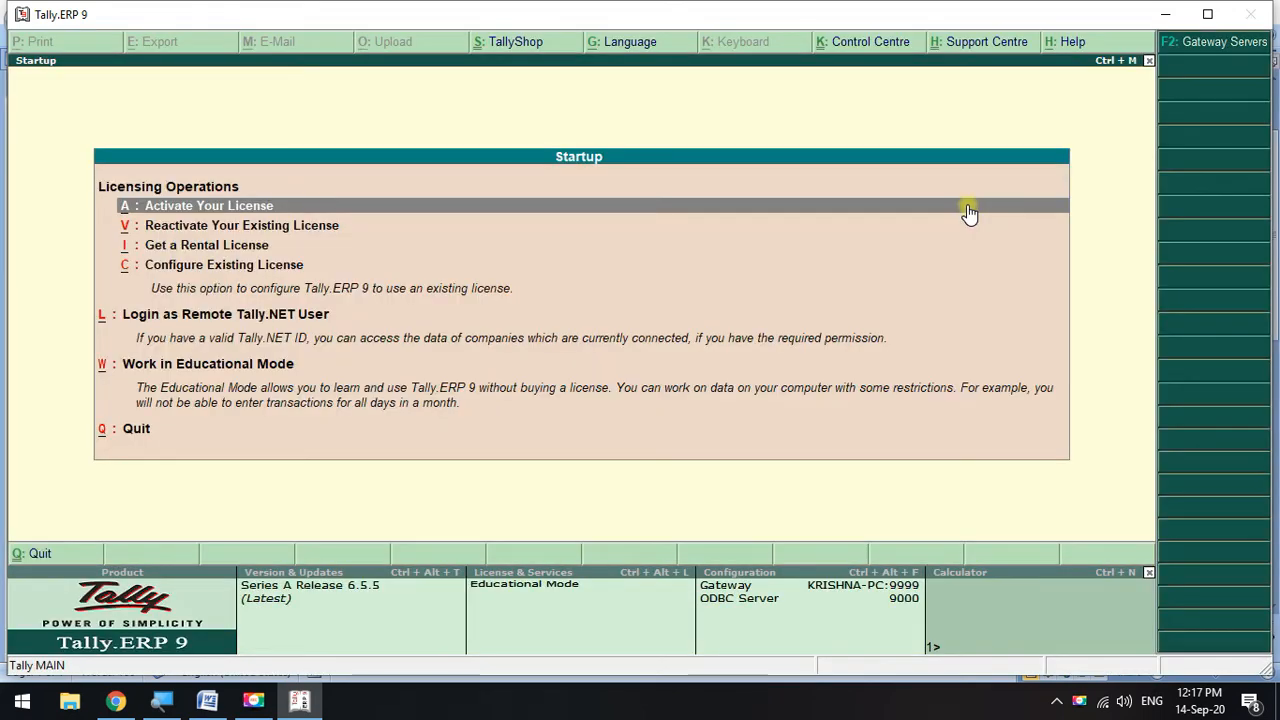
left_click(1210, 14)
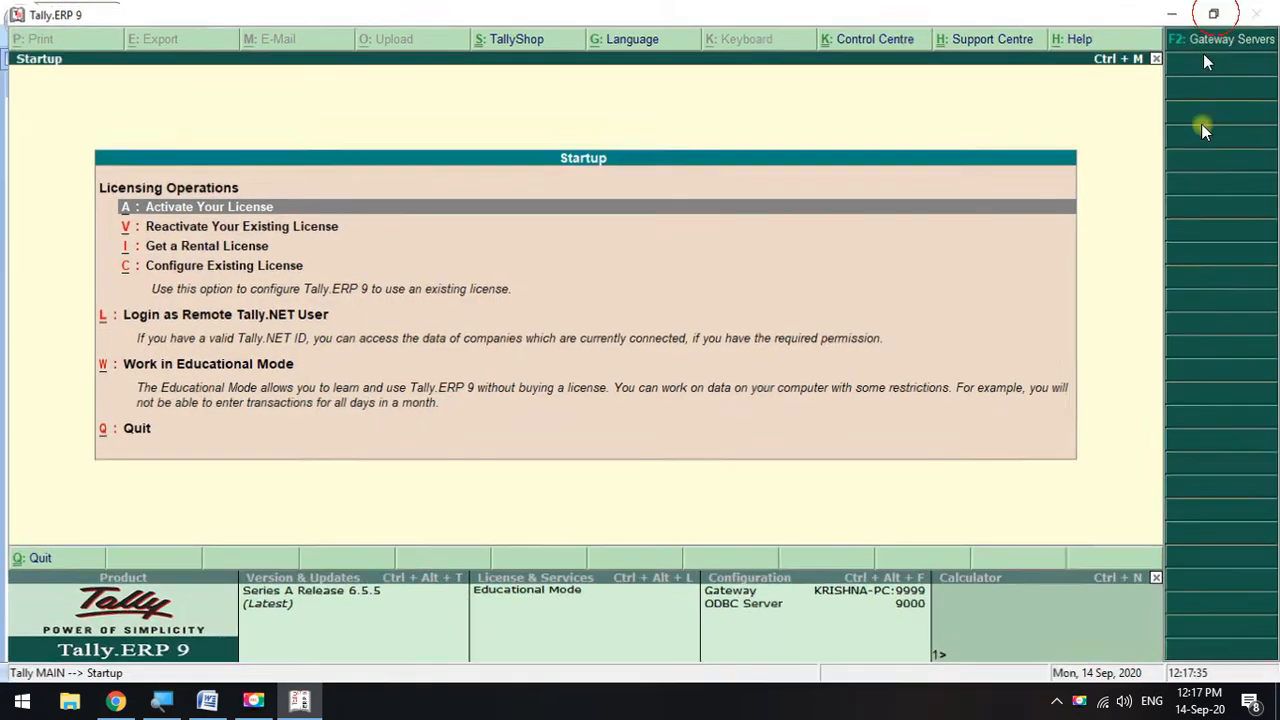
left_click(165, 363)
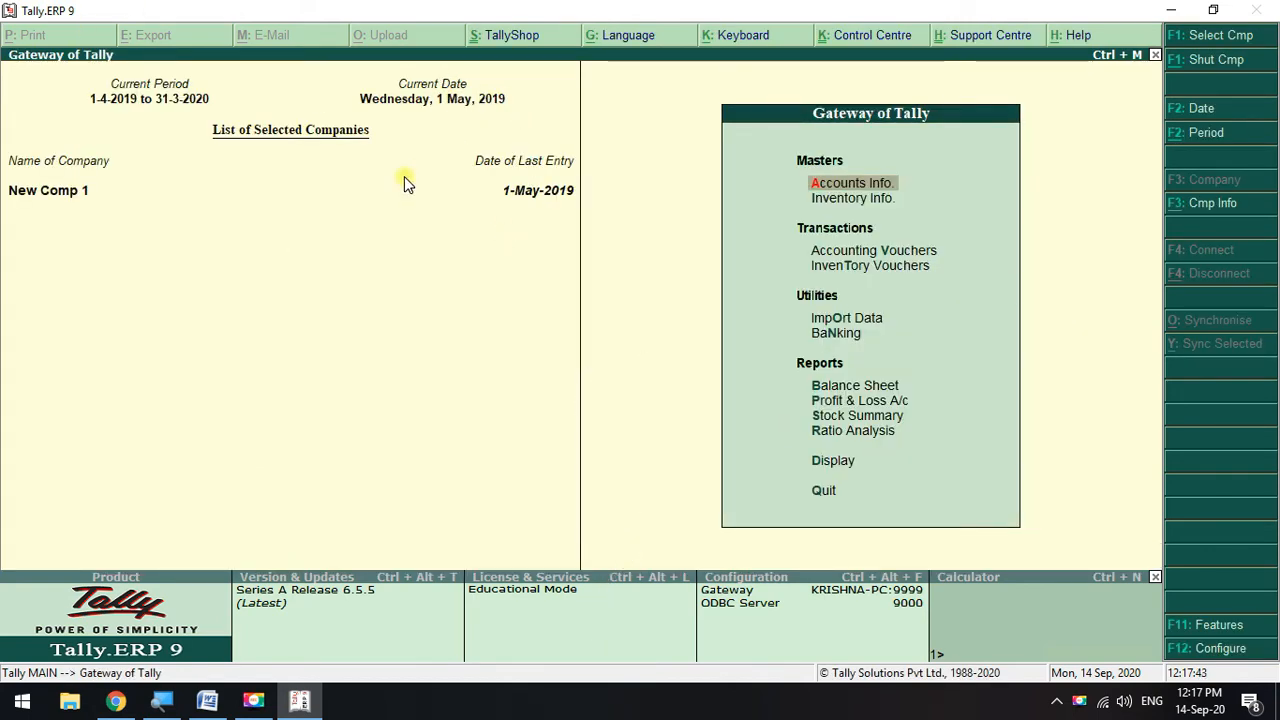
left_click(1212, 62)
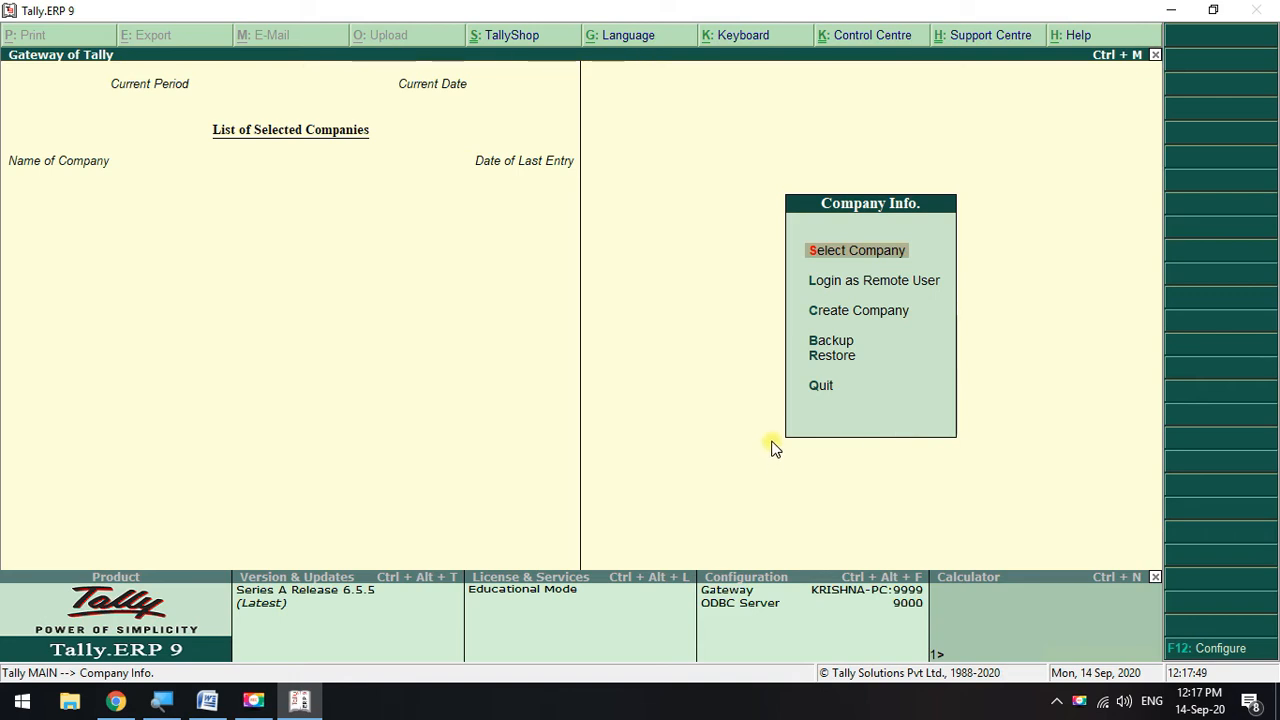
- Switch to the Practice sum 1 document in Word and examine the first transaction about starting the business with cash
left_click(207, 700)
left_click_drag(680, 156, 241, 157)
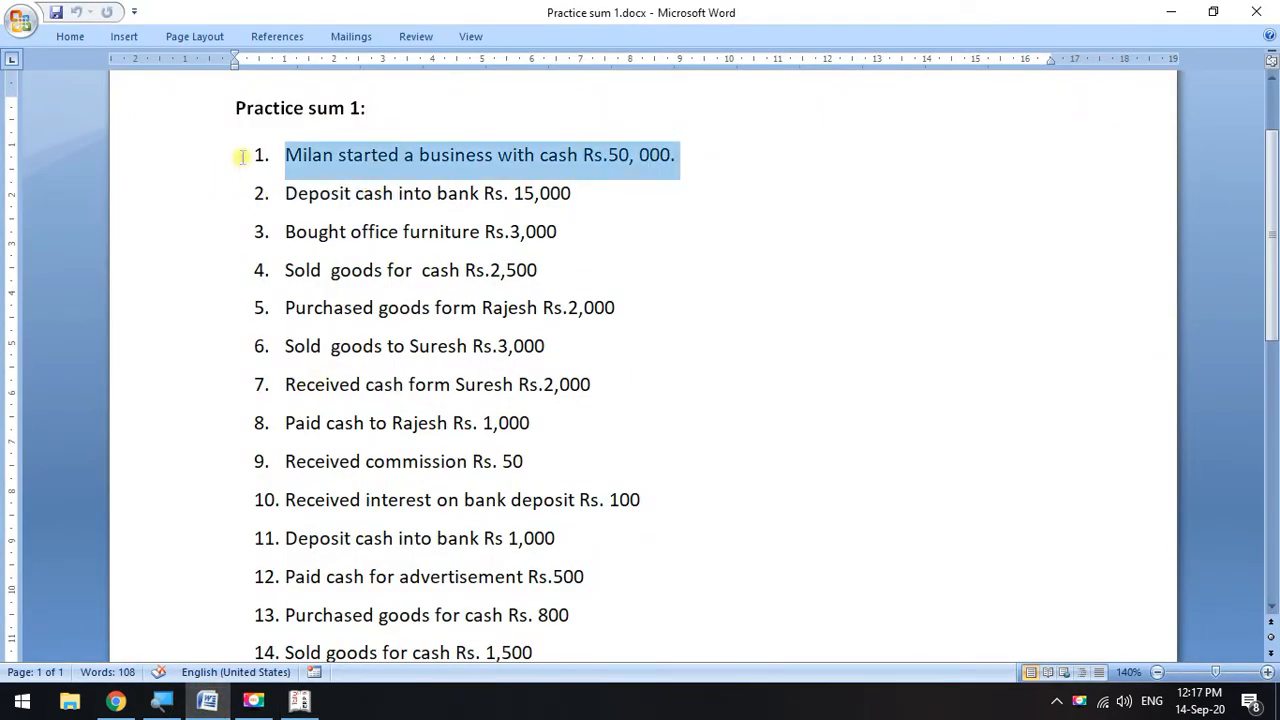
left_click(723, 158)
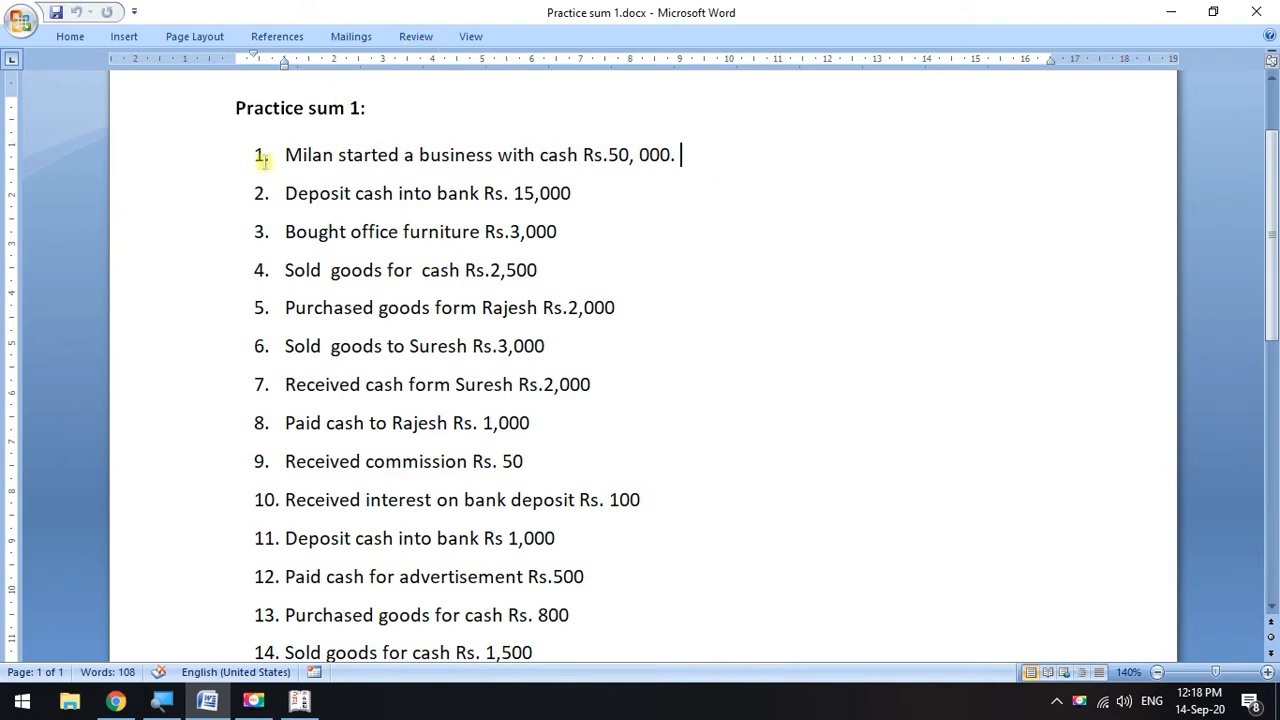
left_click_drag(268, 162, 452, 168)
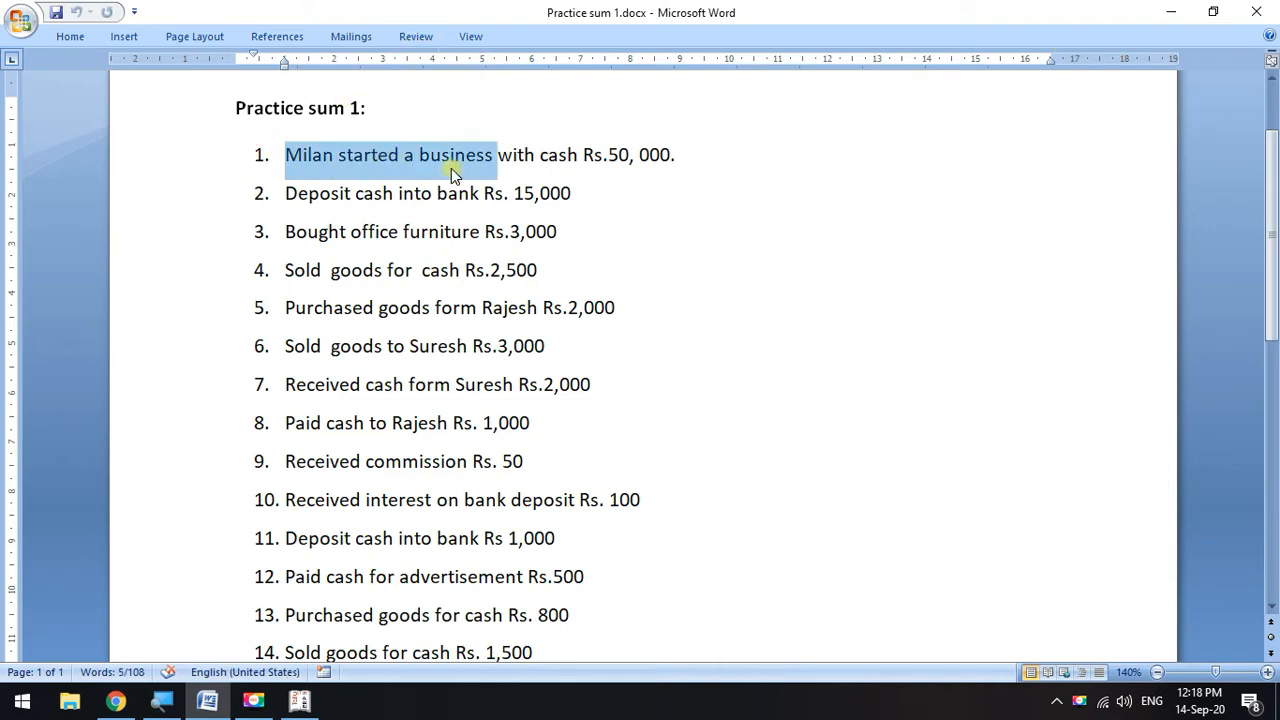
left_click_drag(706, 162, 395, 147)
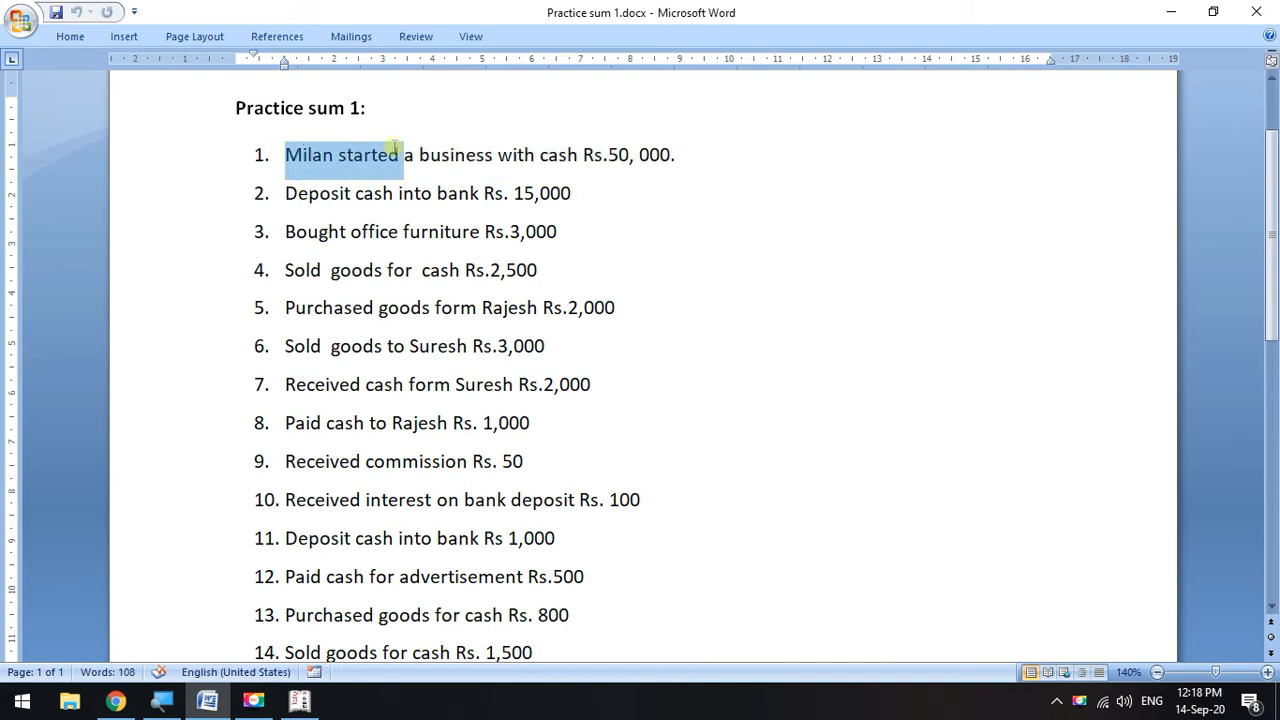
- Return to Tally.ERP 9 and start creating a company named Milan Sum 1
left_click(1170, 11)
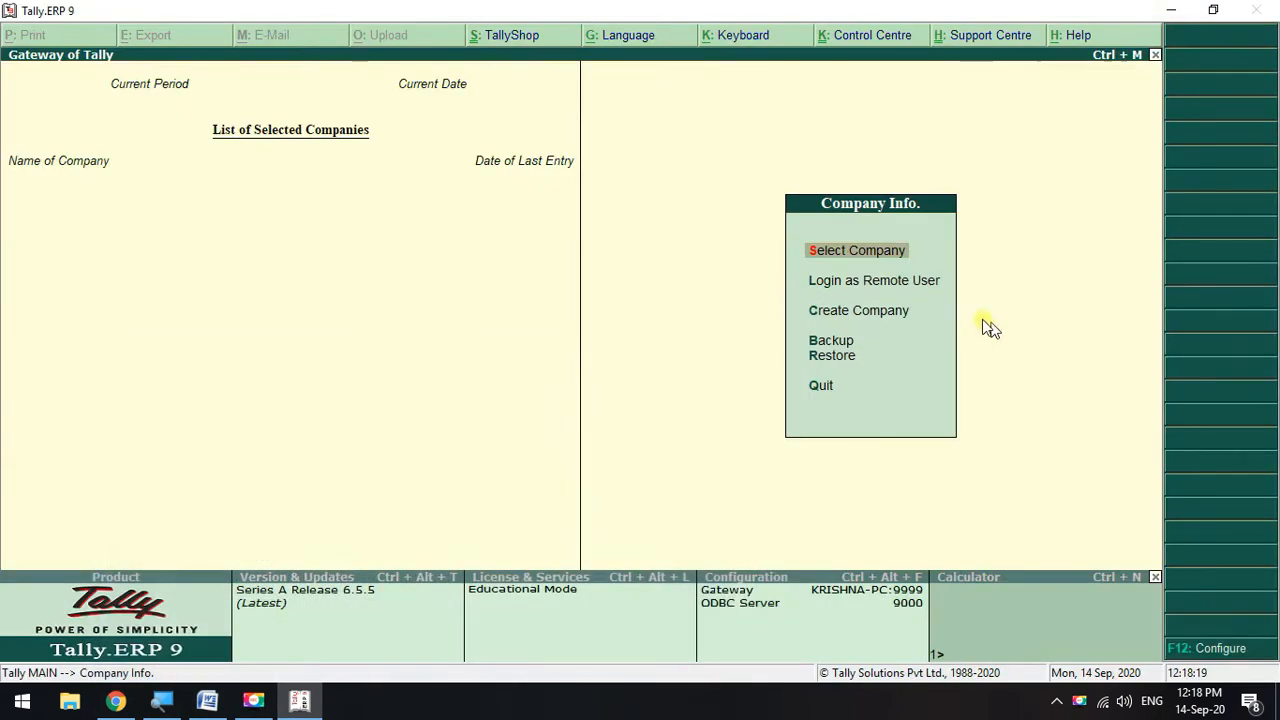
left_click(862, 311)
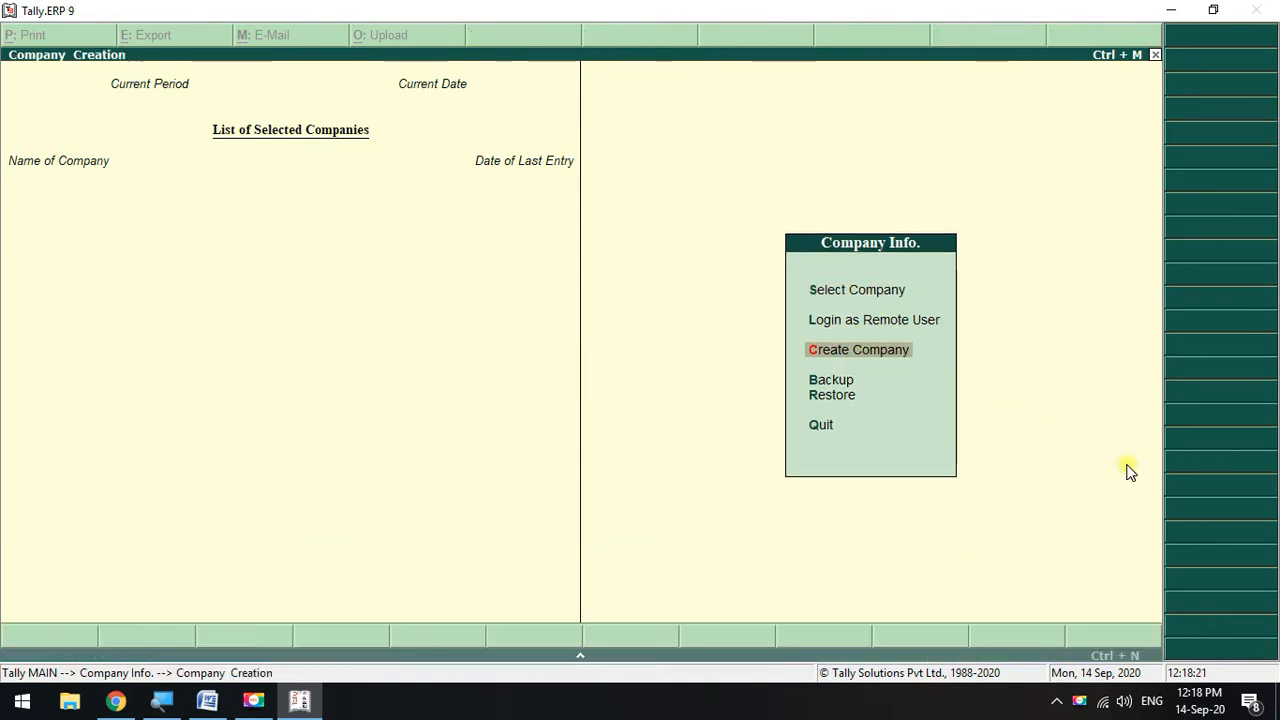
type("Mila")
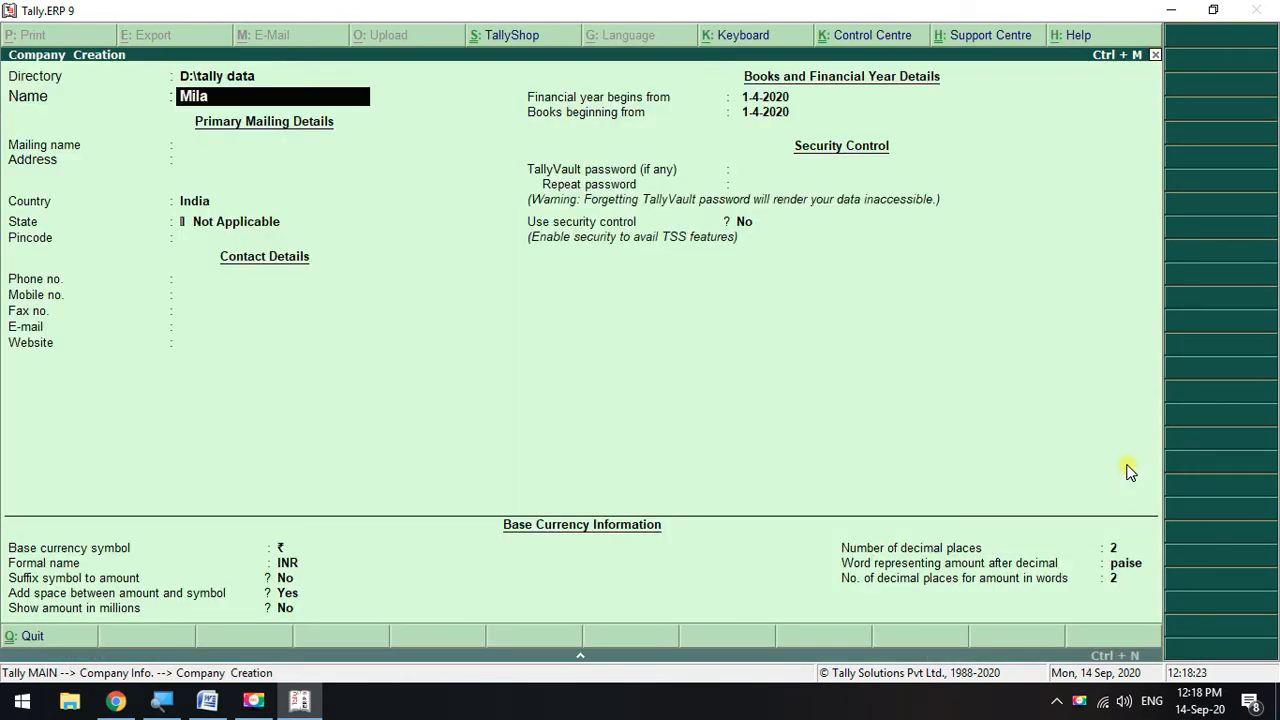
type("n Sum 1")
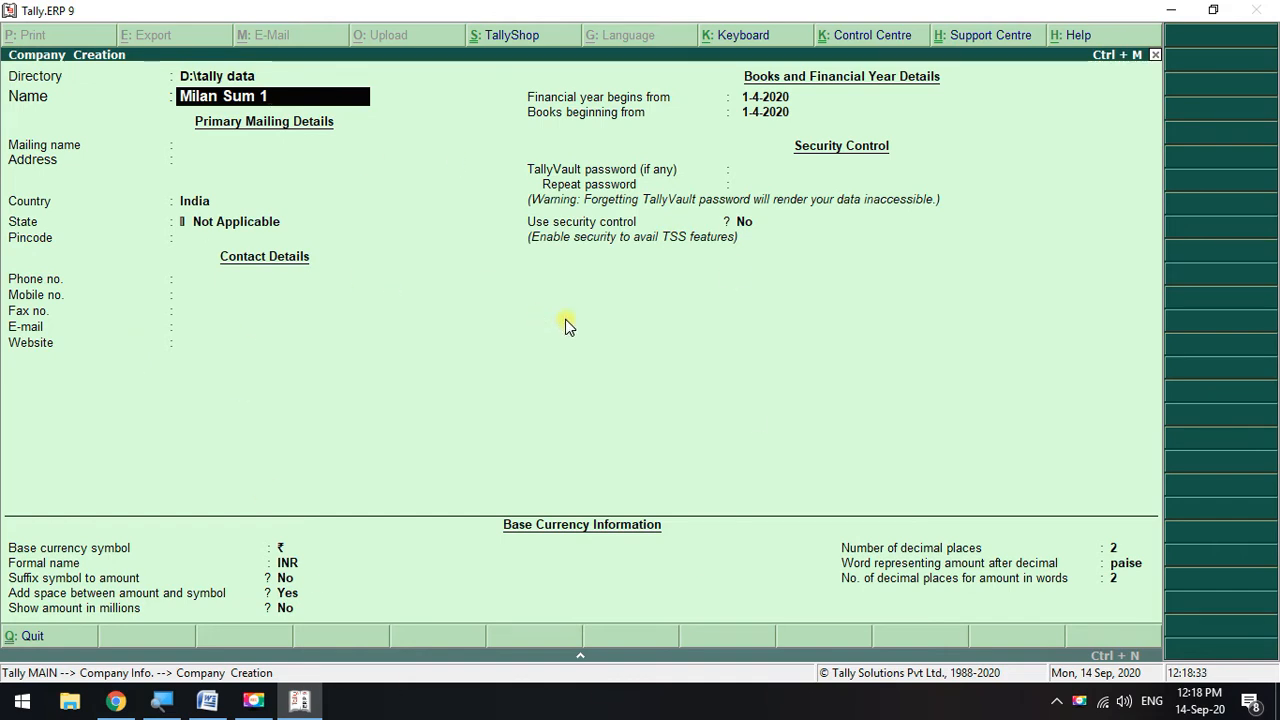
key("Return")
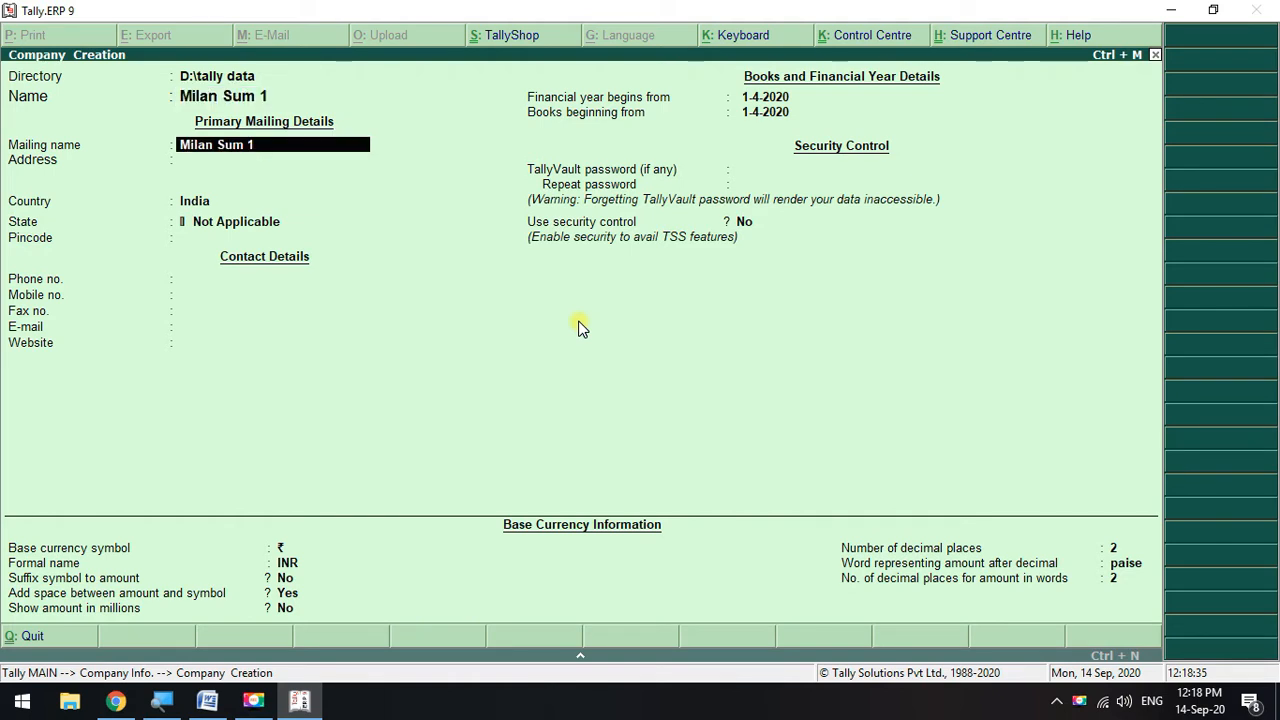
- Keep the default mailing name and country India, leave the address blank, and set the company's state to Andhra Pradesh
key("Return")
key("Return")
key("Return")
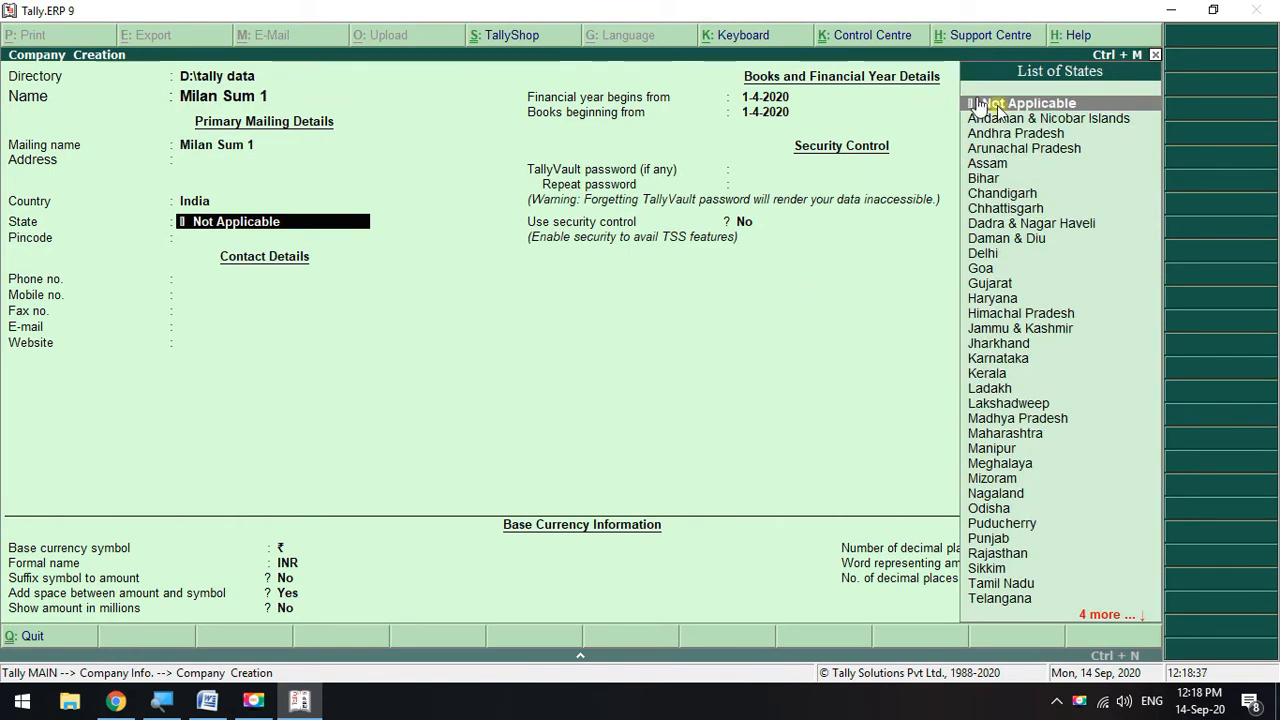
left_click(1021, 136)
left_click(1021, 136)
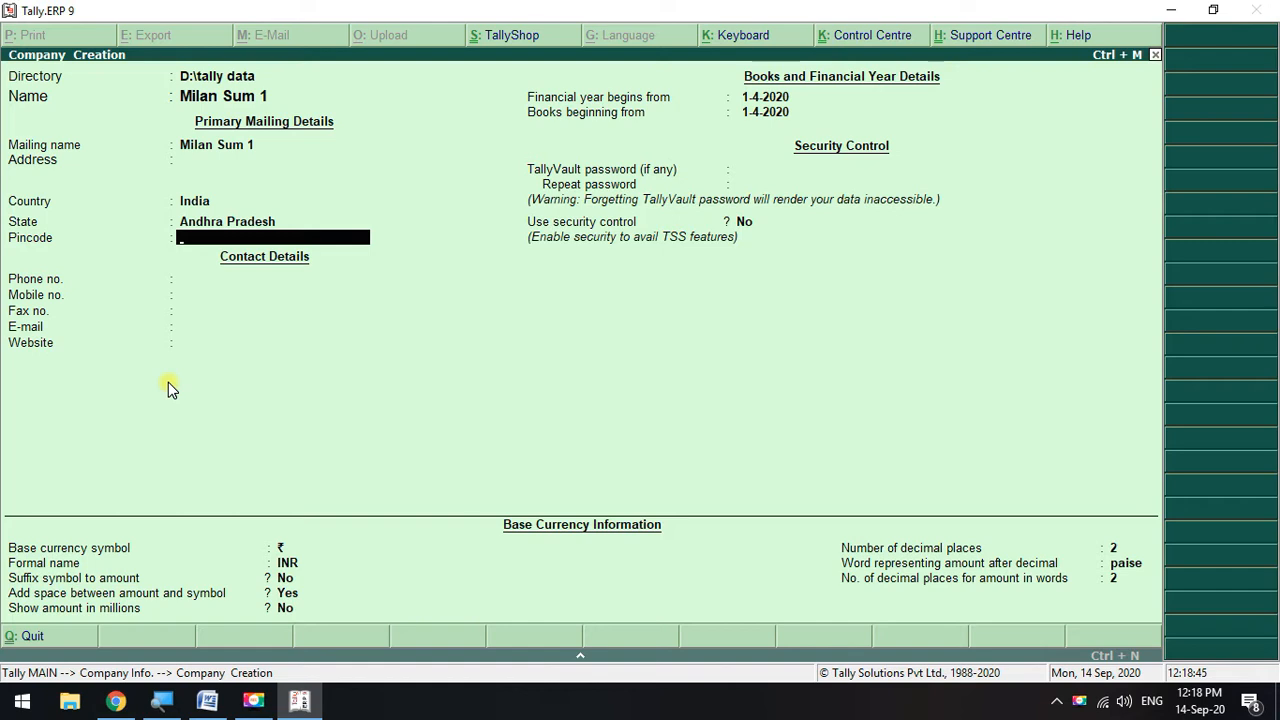
- Keep the remaining contact, financial year, security and currency defaults, and save the new company
key("Return")
key("Return")
key("Return")
key("Return")
key("Return")
key("Return")
key("Return")
key("Return")
key("Return")
key("Return")
key("Return")
key("Return")
key("Return")
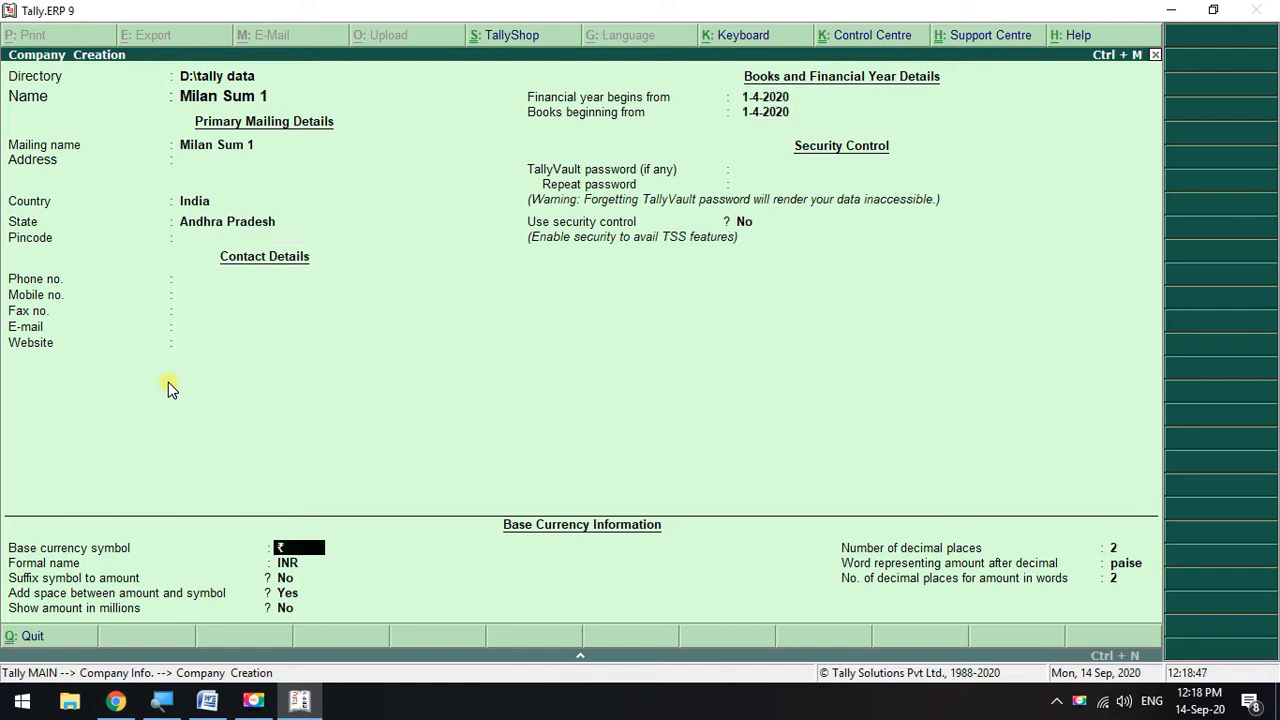
key("Return")
key("Return")
key("Return")
key("Return")
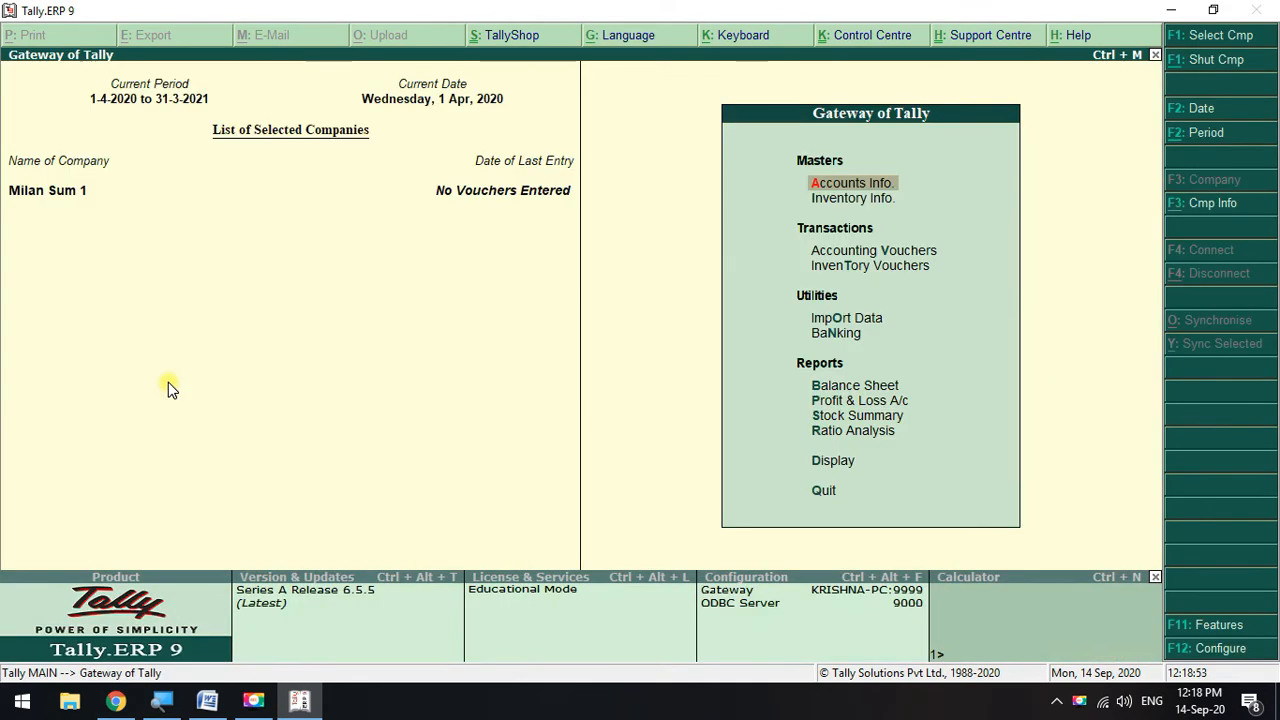
- View the list of default ledgers in the new company and return to the Gateway of Tally
left_click(827, 184)
key("Down")
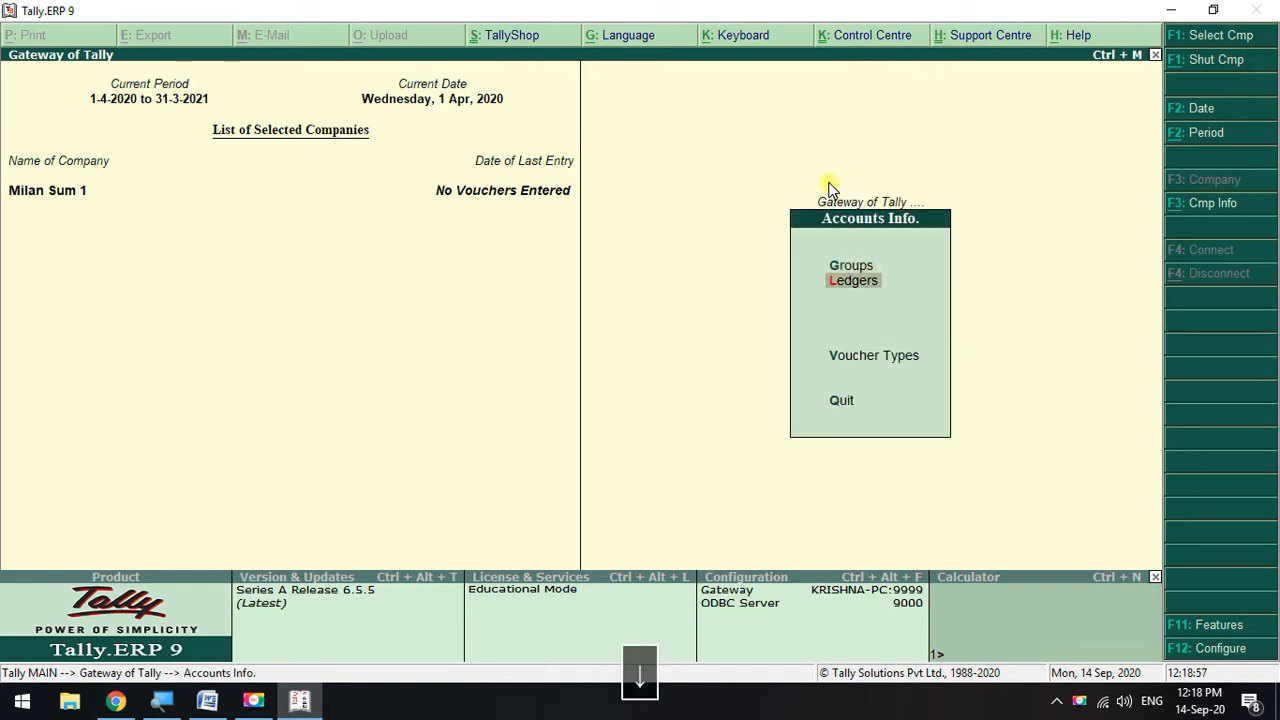
key("Return")
key("Down")
key("Return")
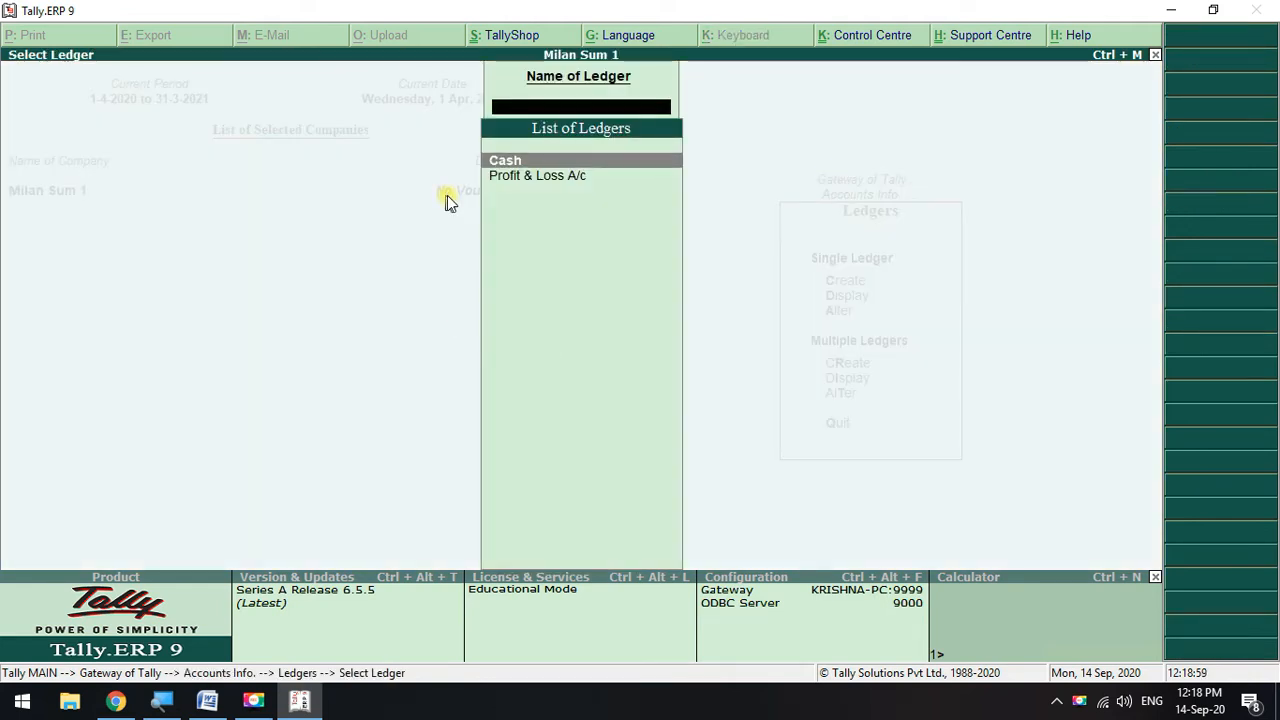
key("Escape")
key("Escape")
key("Escape")
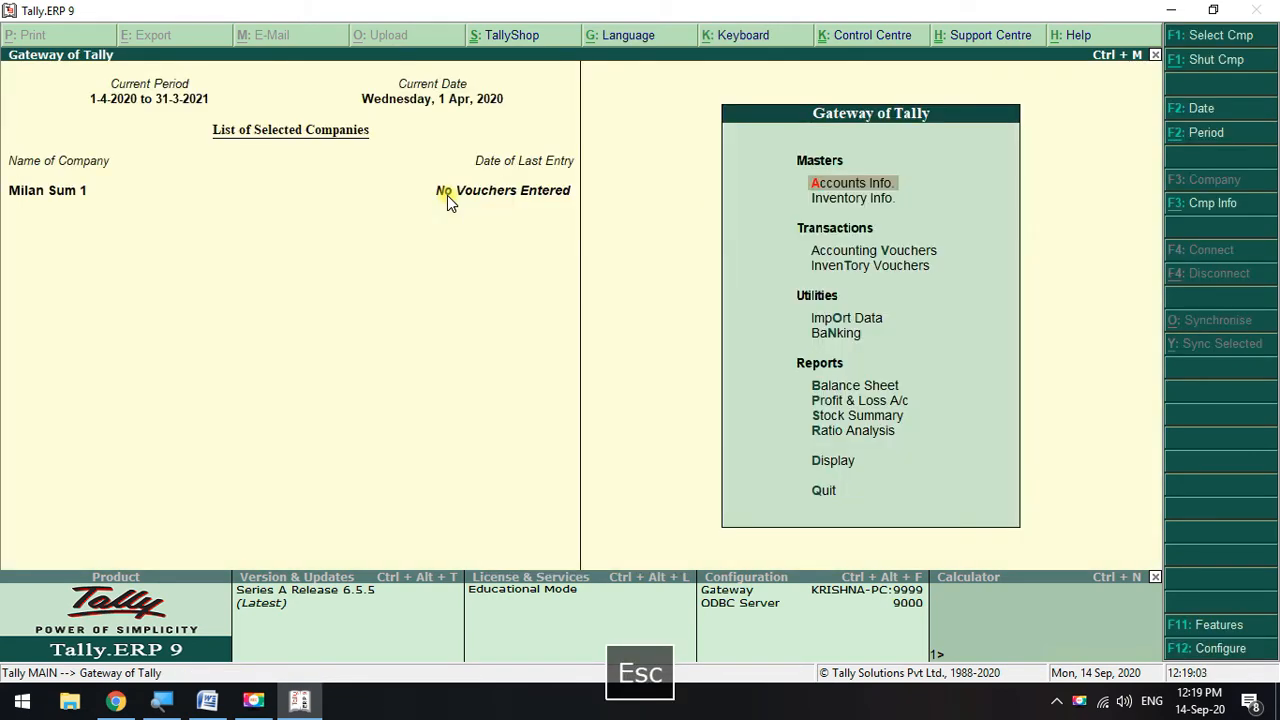
- Switch to the Word document and check the transactions against the table of ledger names and their groups
left_click(212, 700)
left_click(607, 155)
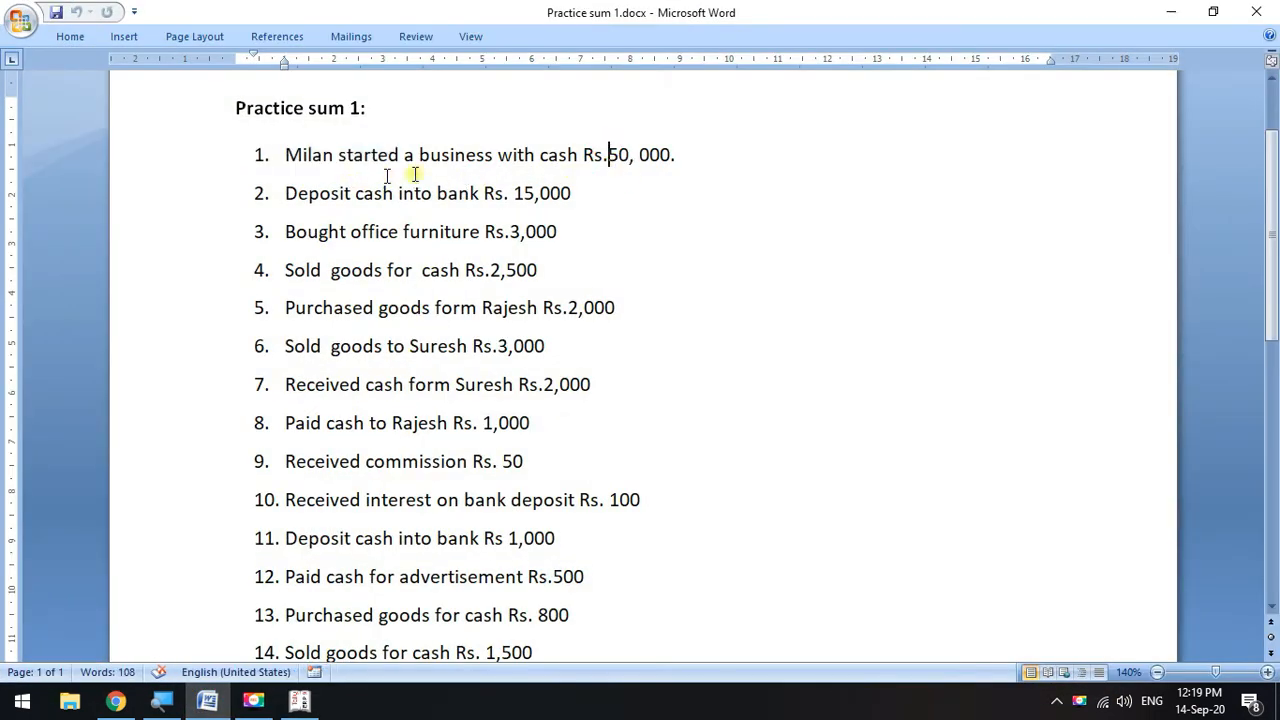
scroll(717, 185, "down", 5)
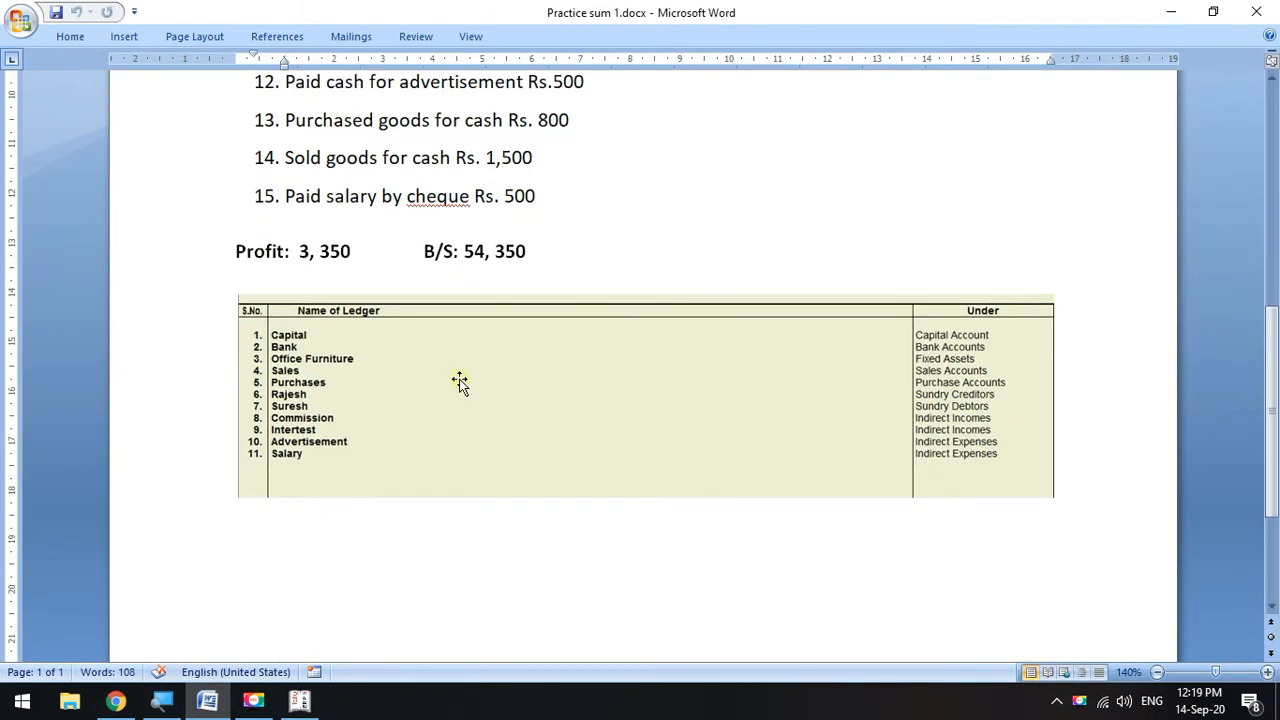
left_click(475, 385)
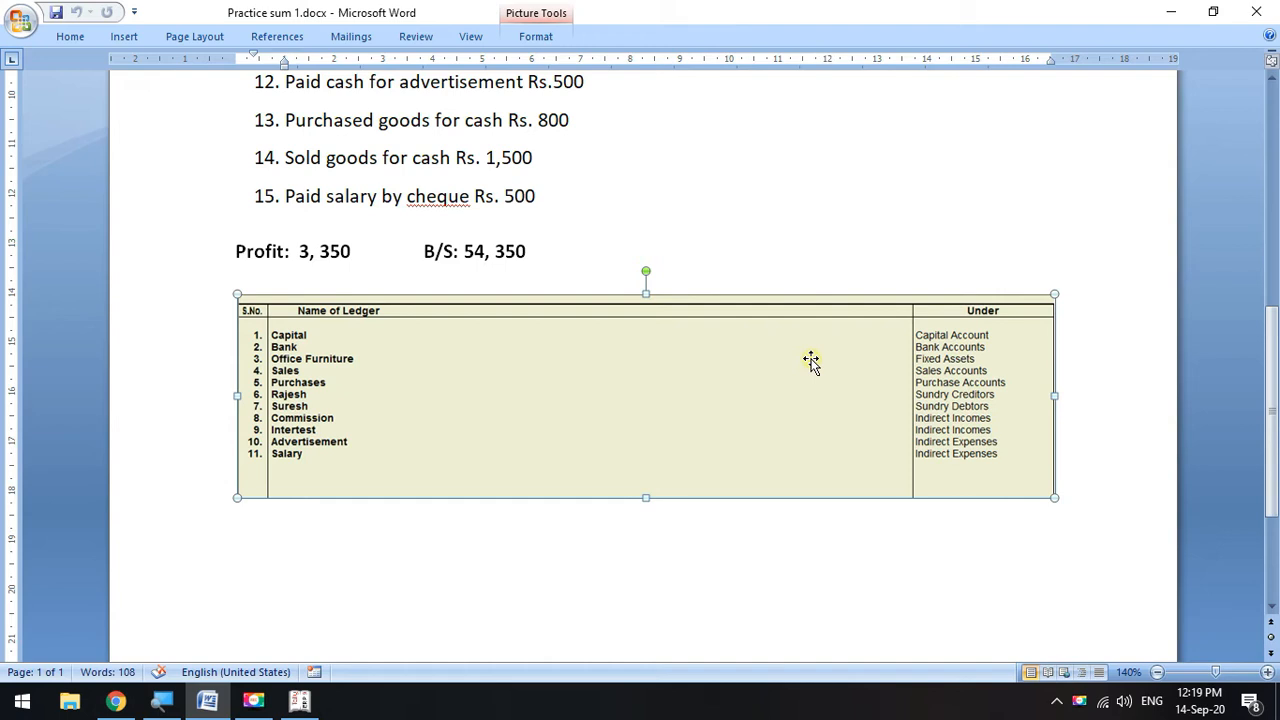
scroll(811, 360, "up", 6)
scroll(811, 357, "down", 1)
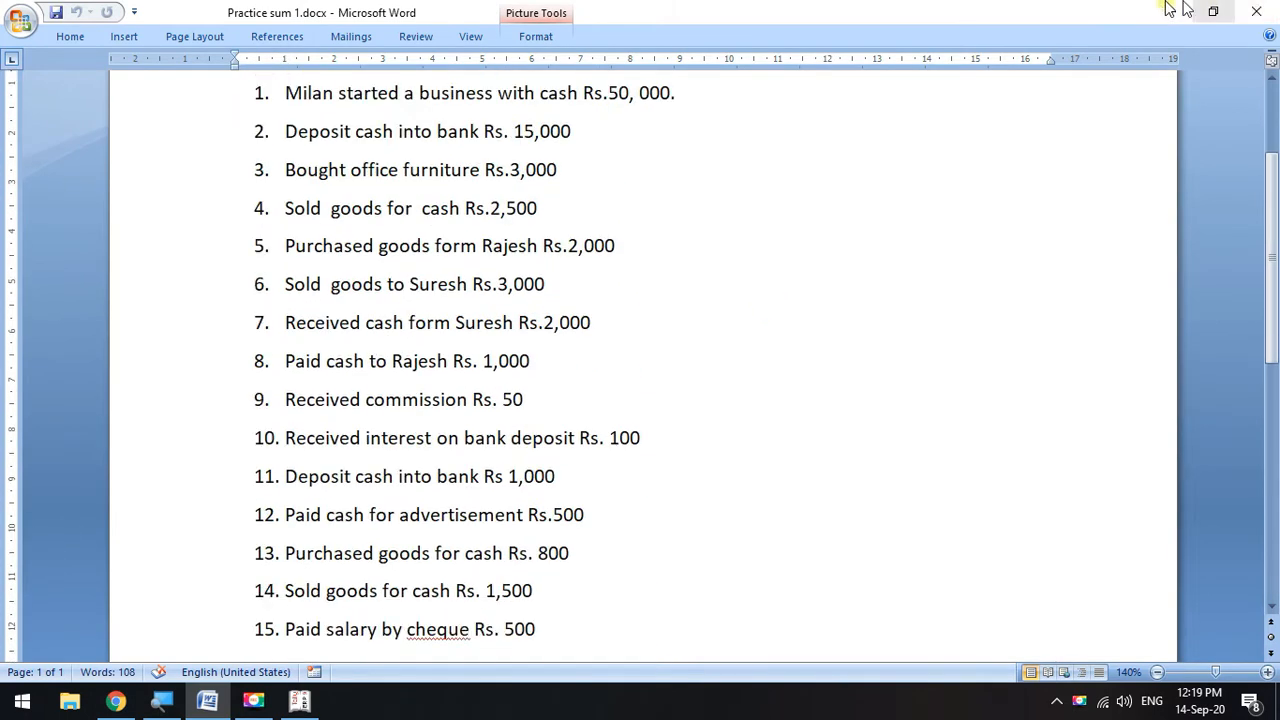
- Switch back to Tally.ERP 9 and open the creation form for a single ledger
left_click(1171, 10)
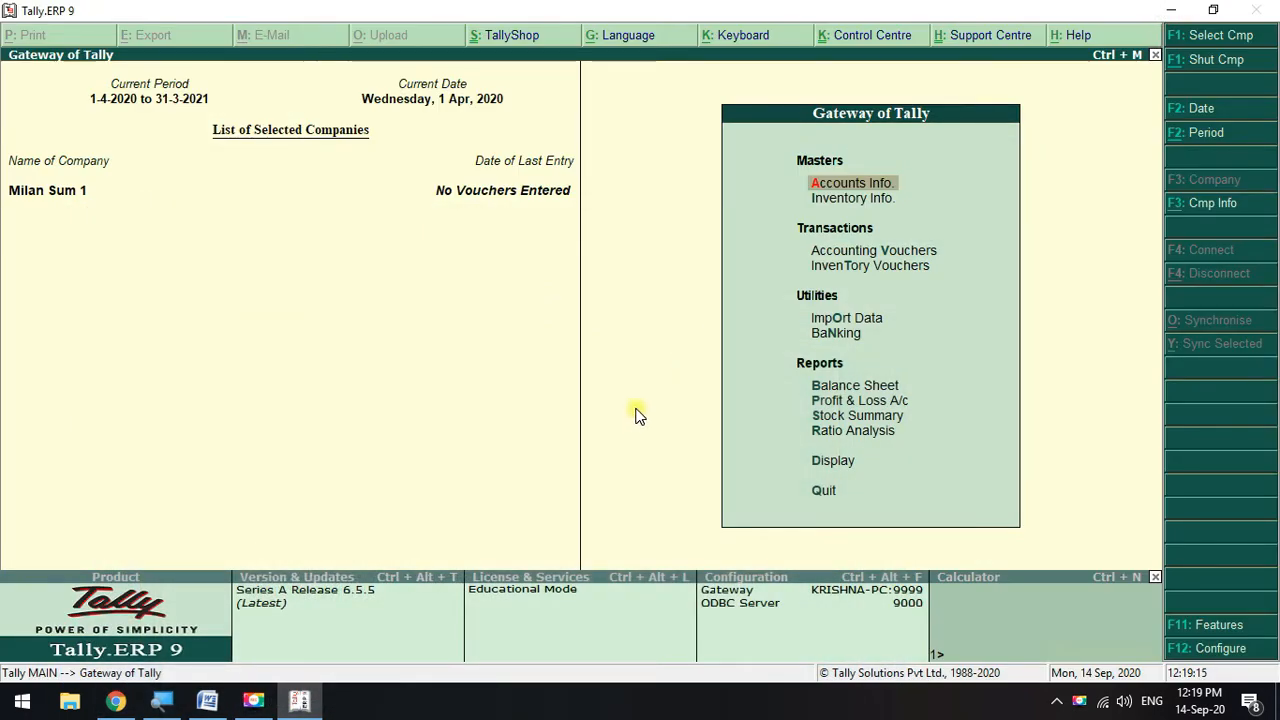
key("Return")
key("Down")
key("Return")
key("Return")
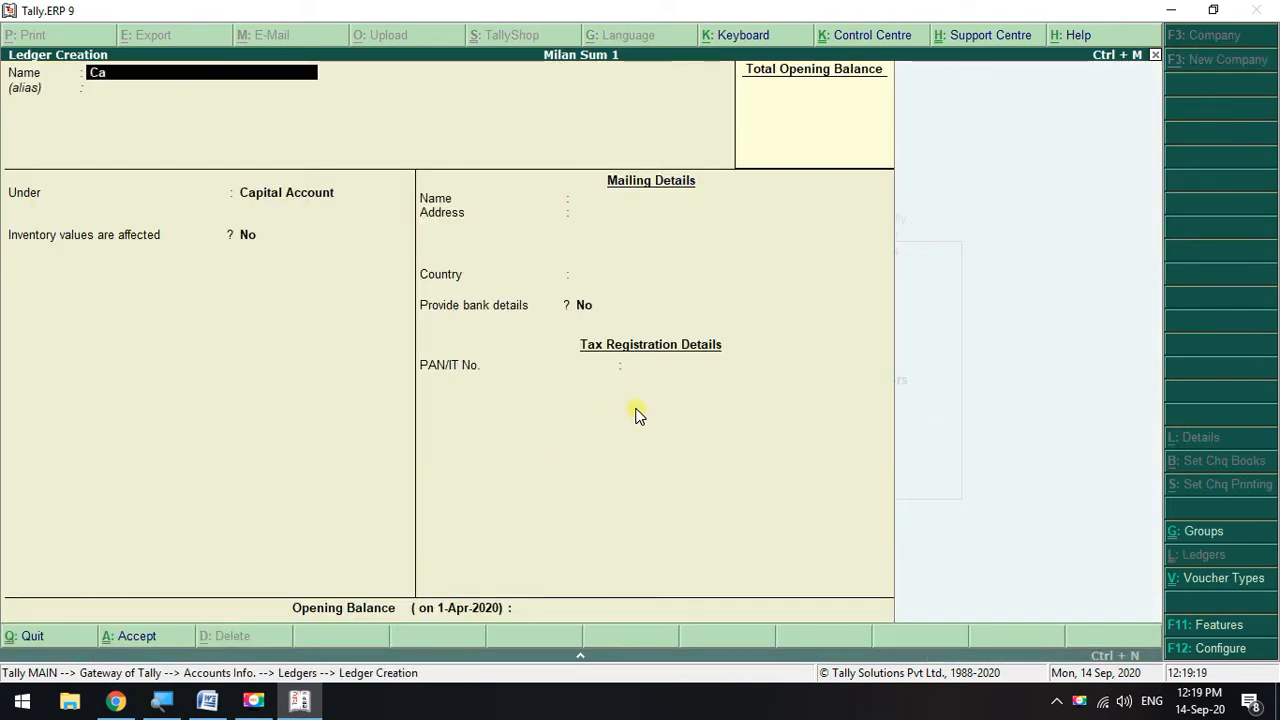
- Create a ledger named Capital under the Capital Account group, keep inventory values affected at No, and save it
key("Return")
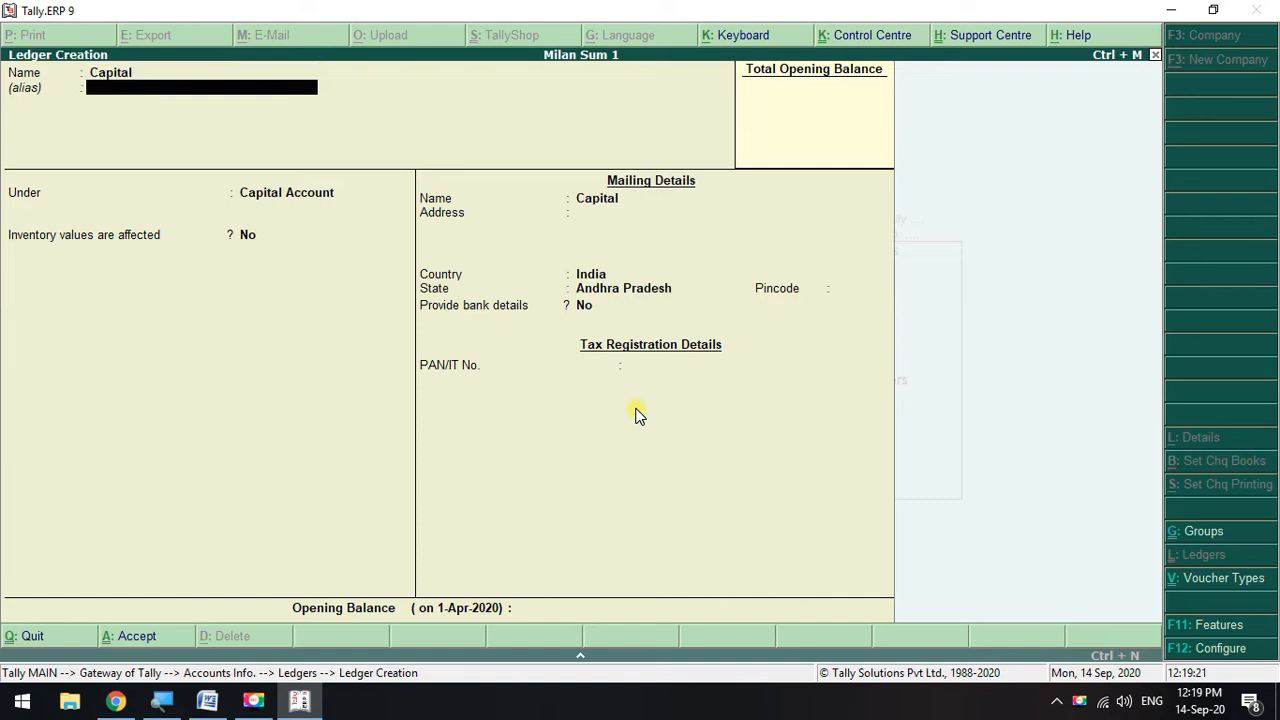
key("Return")
key("Return")
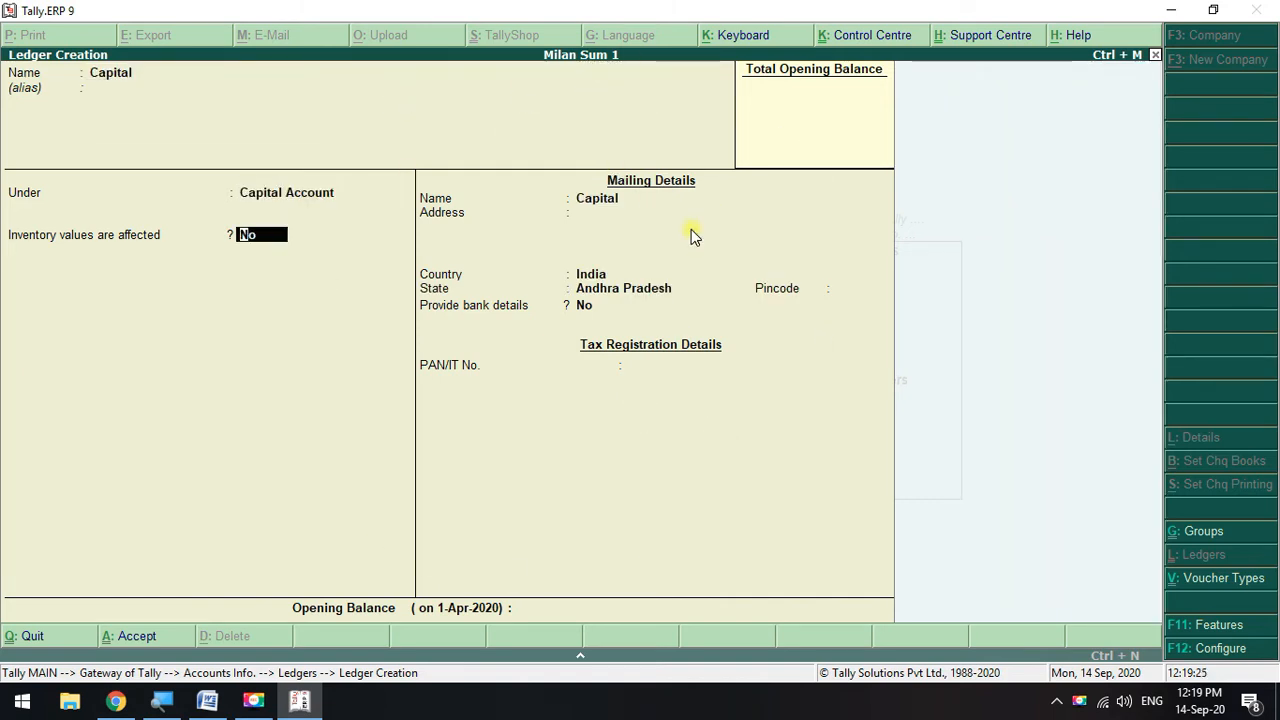
left_click(114, 76)
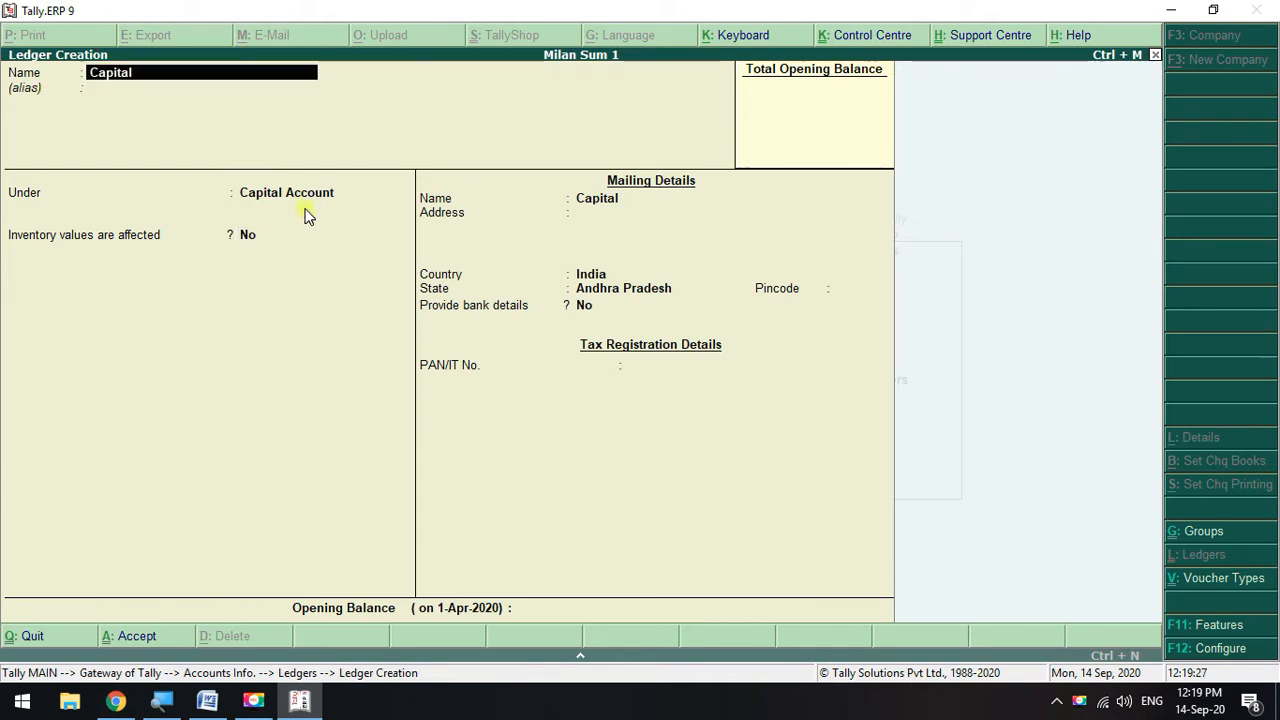
left_click(298, 192)
key("Return")
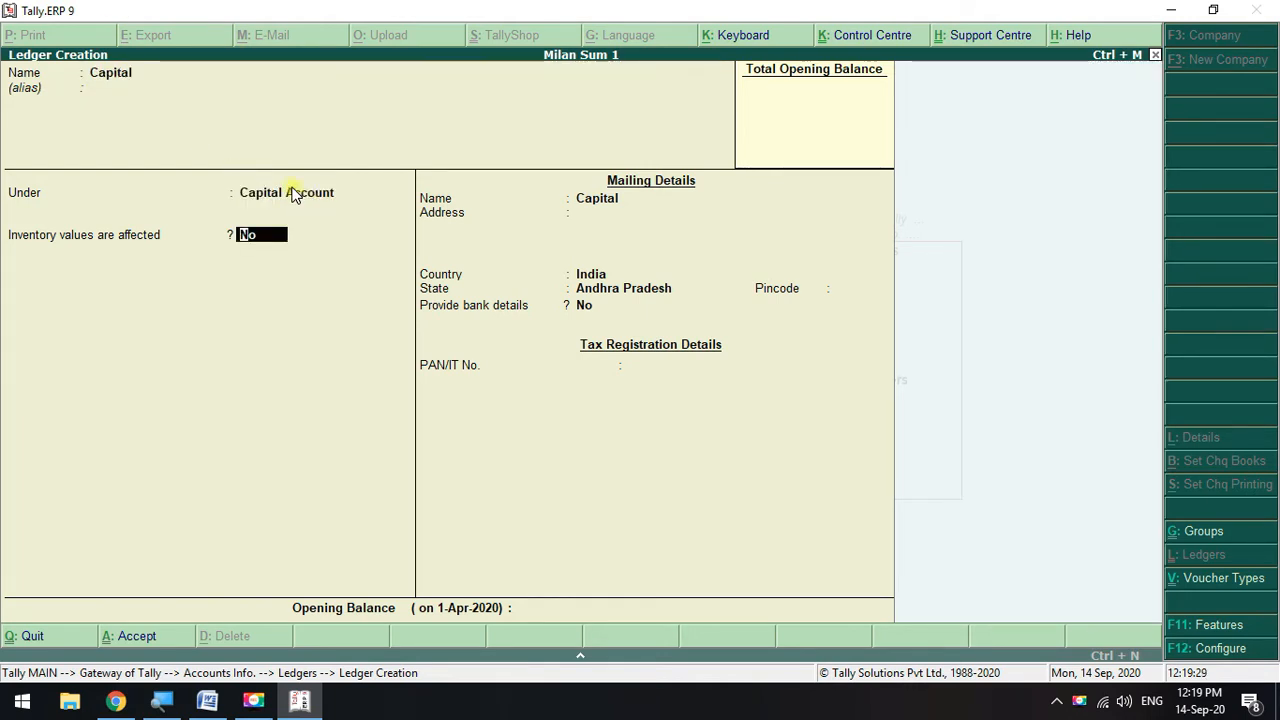
left_click(124, 637)
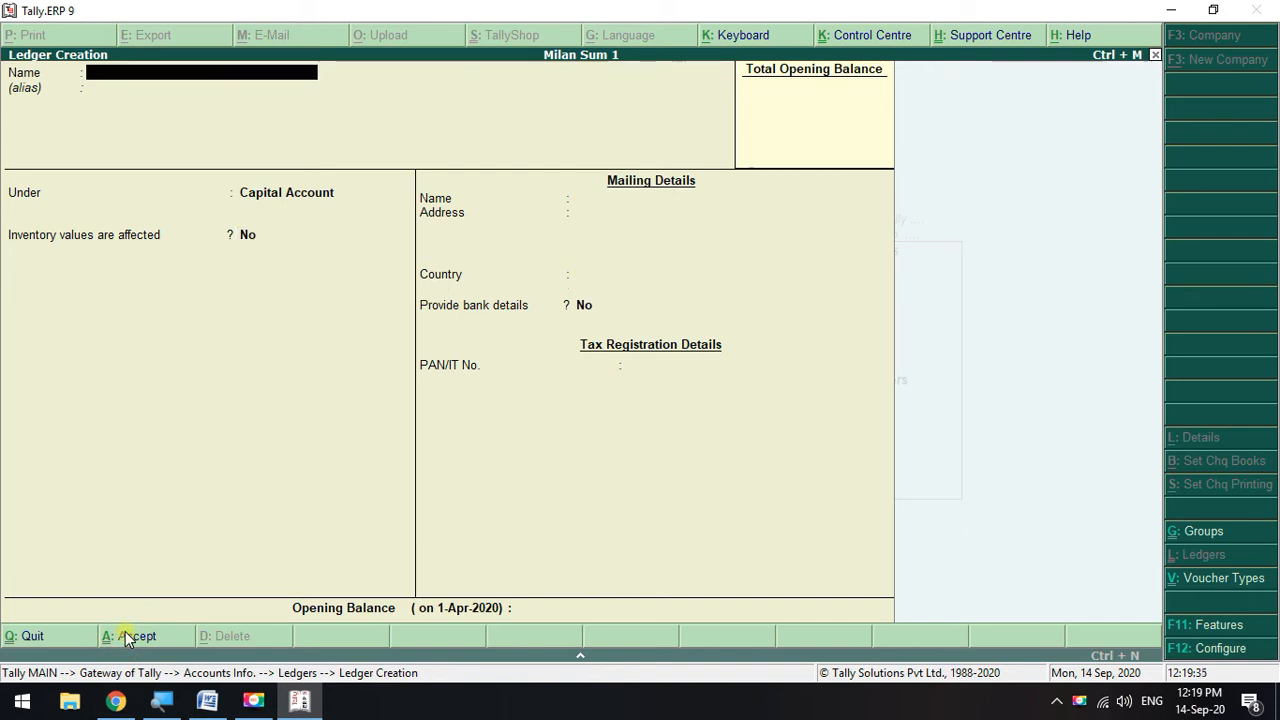
- Name the next ledger Bank and place it under the Bank Accounts group
type("Ban")
key("Return")
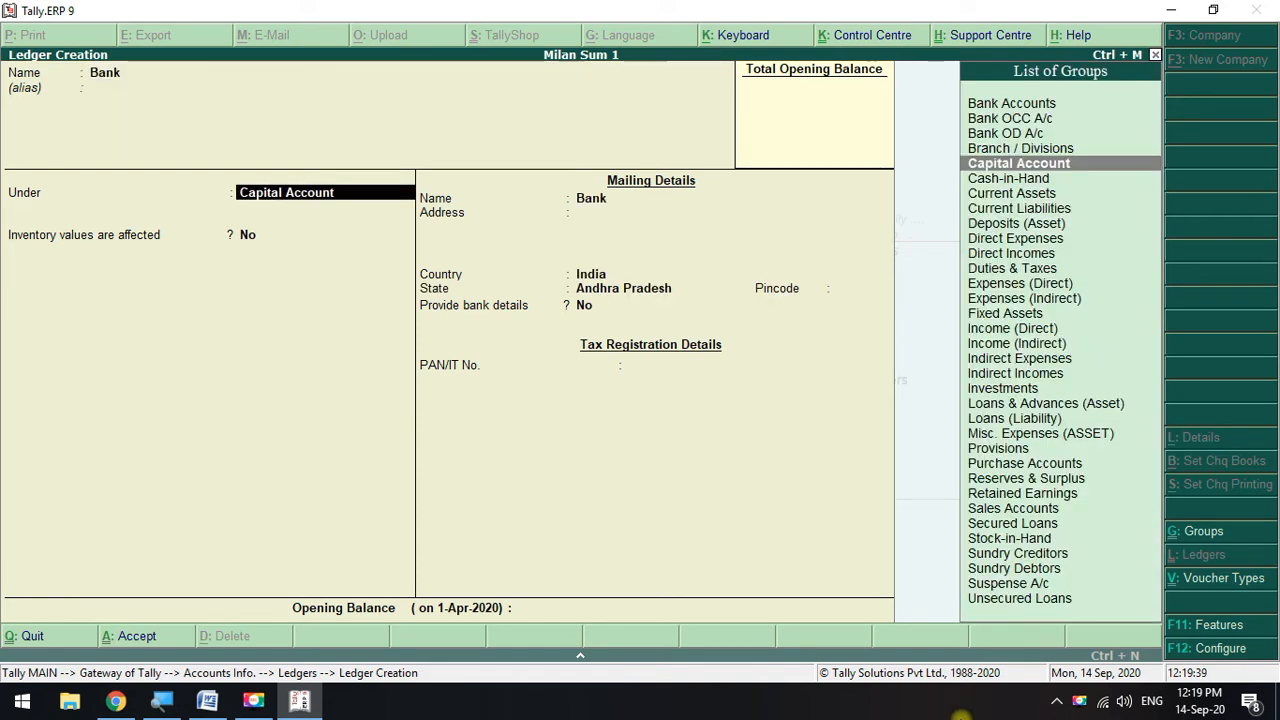
key("Down")
key("Down")
key("Up")
key("Up")
key("Up")
key("Up")
key("Up")
key("Up")
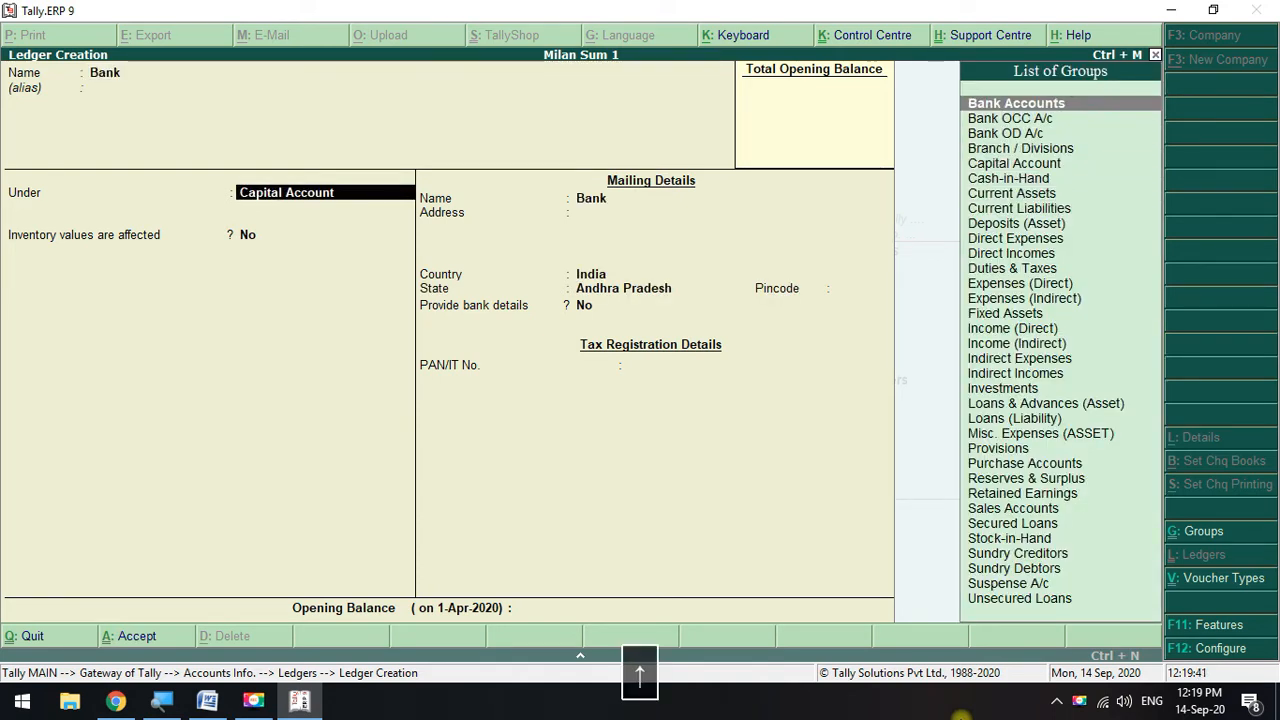
key("Return")
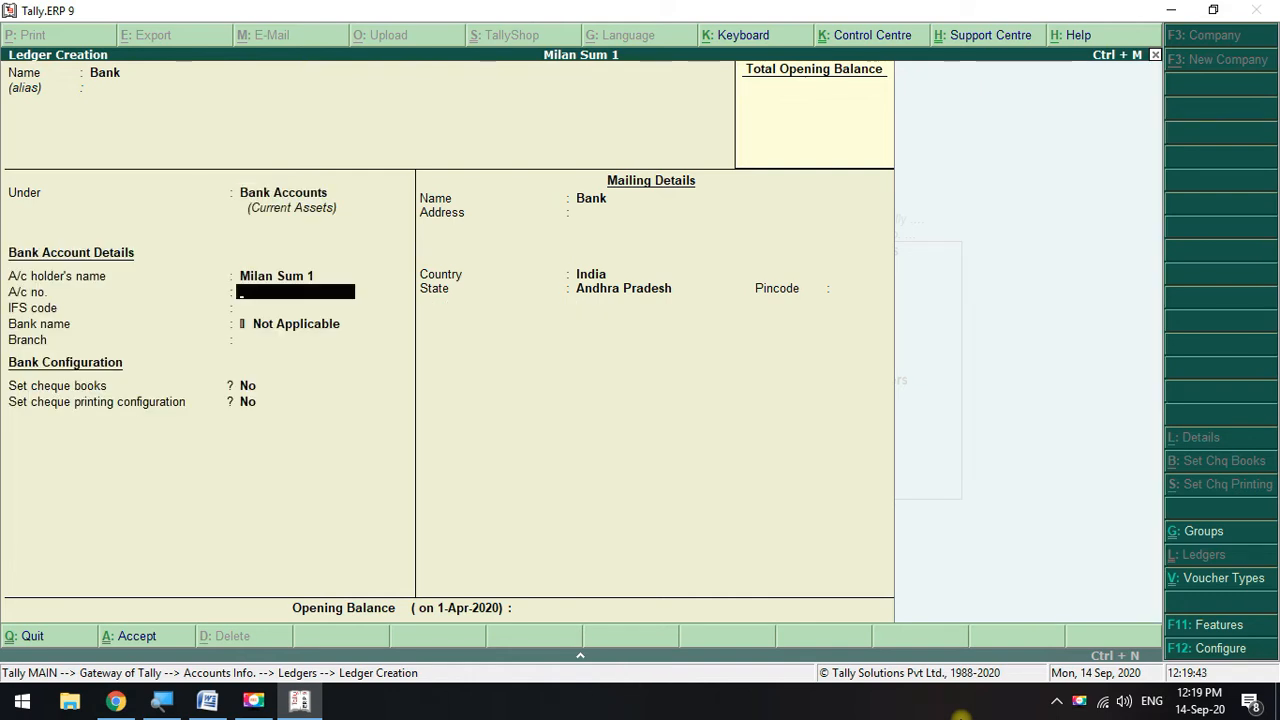
- Leave the bank account number, IFS code, bank name, branch and cheque settings at their defaults, and save the Bank ledger
key("Return")
key("Return")
key("Return")
key("Return")
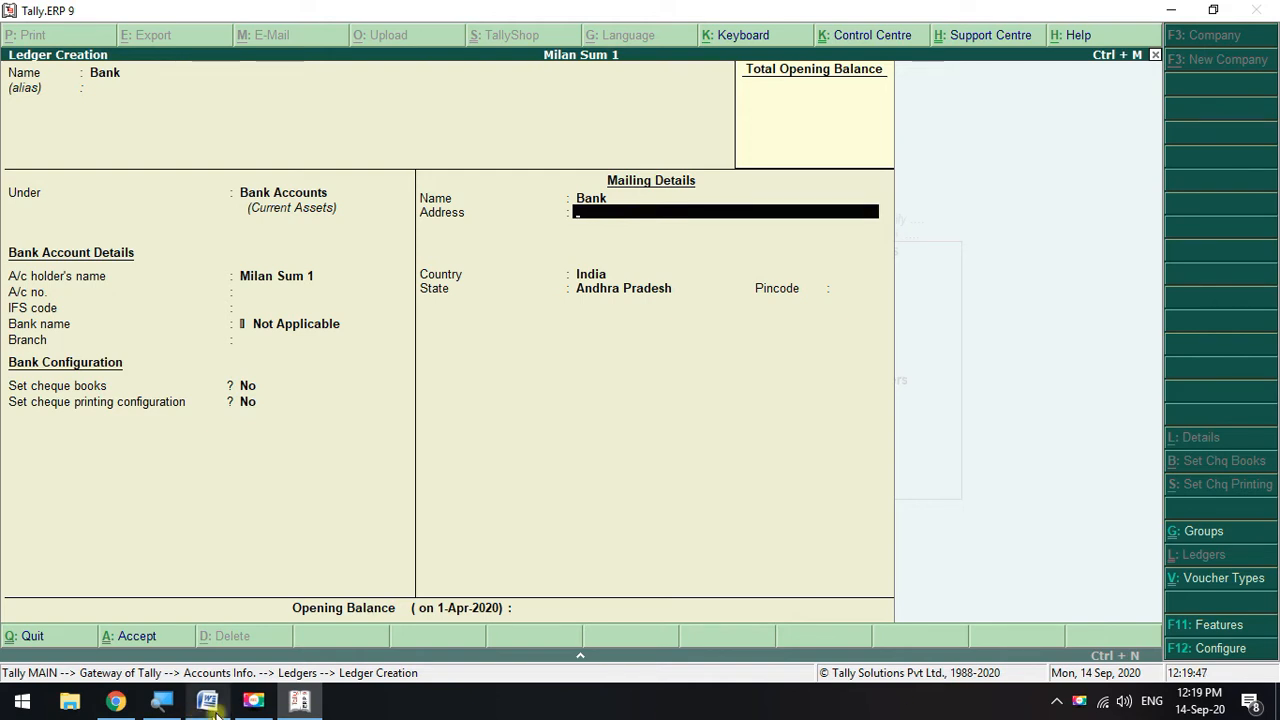
left_click(145, 645)
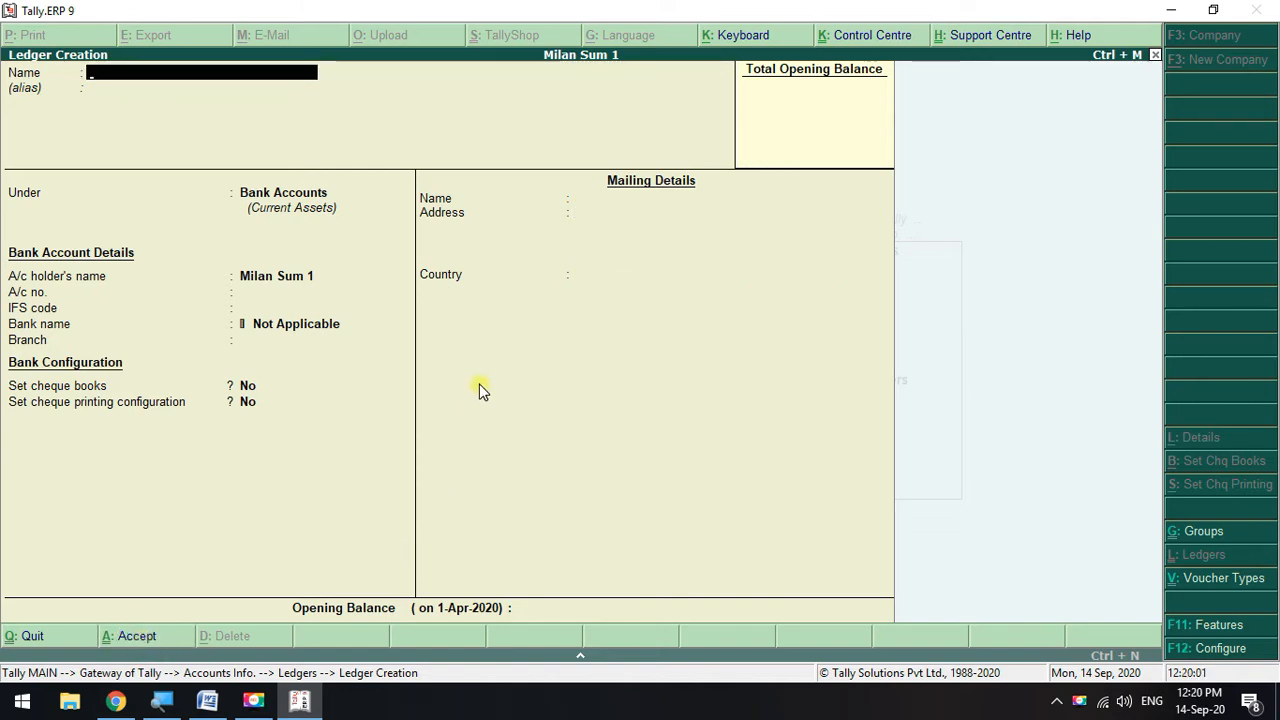
- Create a ledger named Furniture under the Fixed Assets group and save it
type("Furniture")
key("Return")
key("Return")
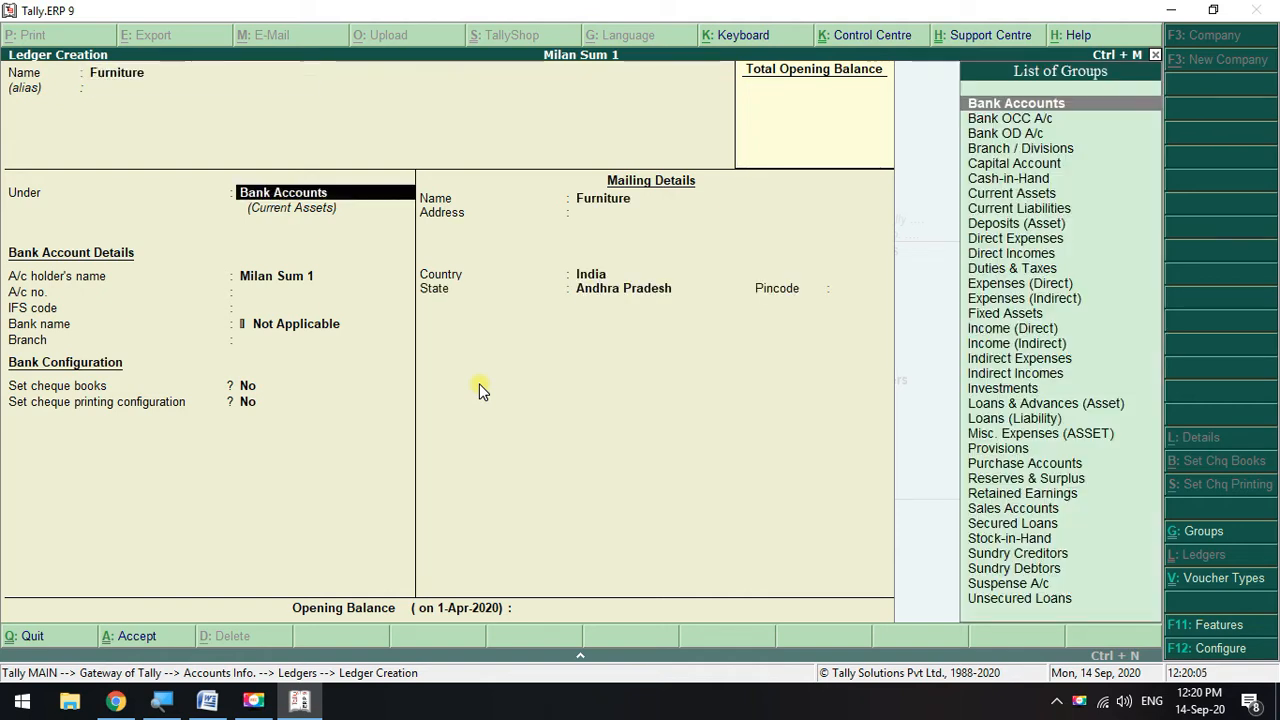
key("Down")
key("Down")
key("Down")
key("Down")
key("Down")
key("Down")
key("Down")
key("Down")
key("Down")
key("Down")
key("Down")
key("Down")
key("Down")
key("Down")
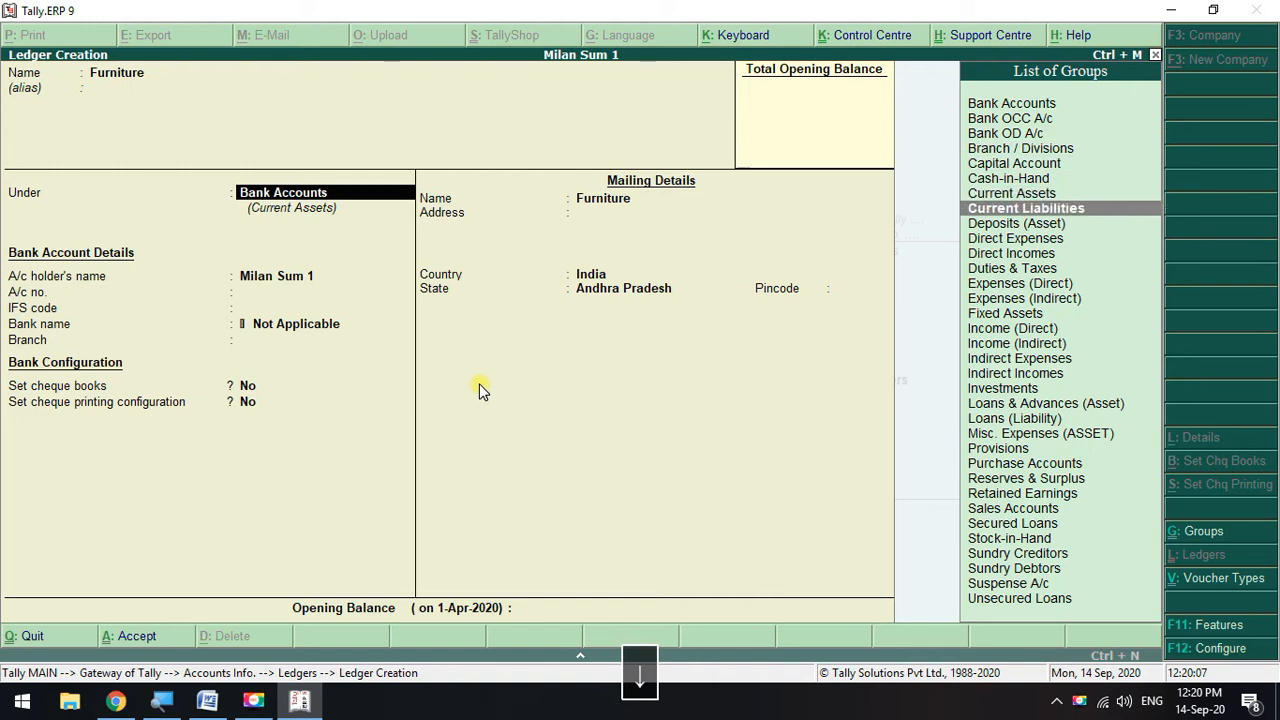
key("Return")
key("Return")
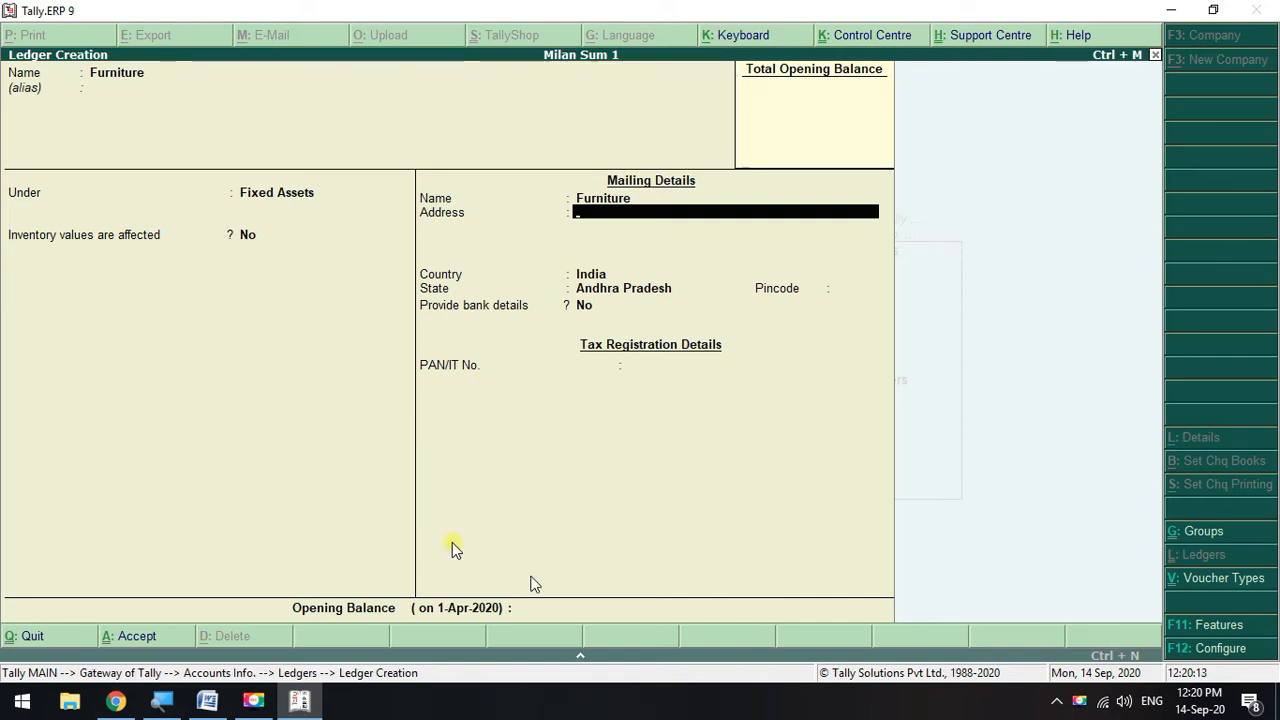
left_click(204, 442)
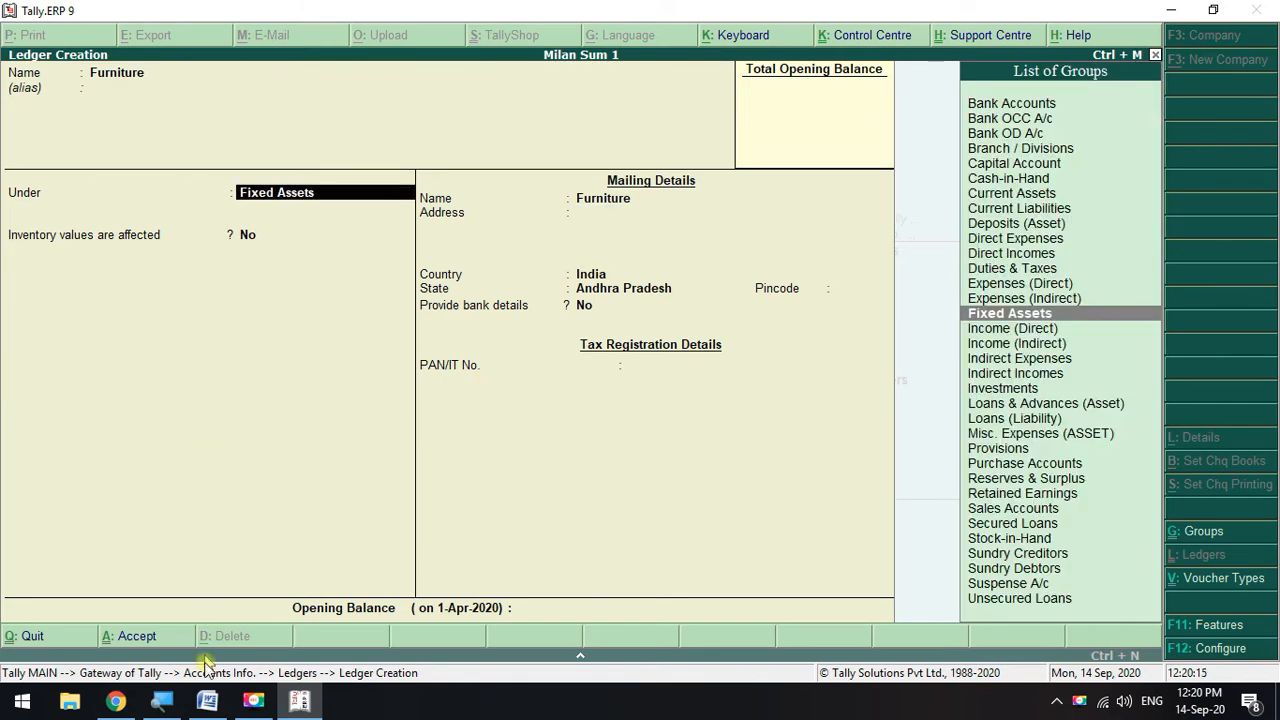
left_click(146, 641)
- Name the next ledger Sales and place it under the Sales Accounts group
type("Sales")
key("Return")
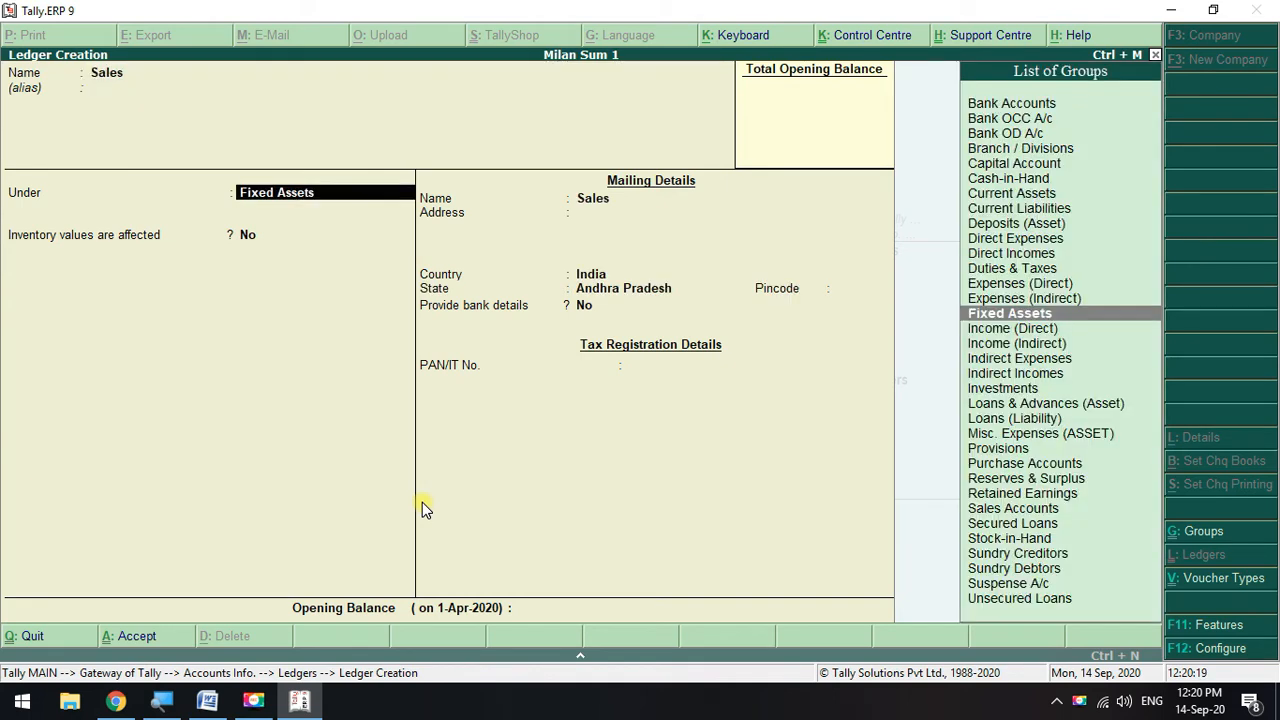
key("Down")
key("Down")
key("Down")
key("Down")
key("Down")
key("Down")
key("Down")
key("Down")
key("Down")
key("Down")
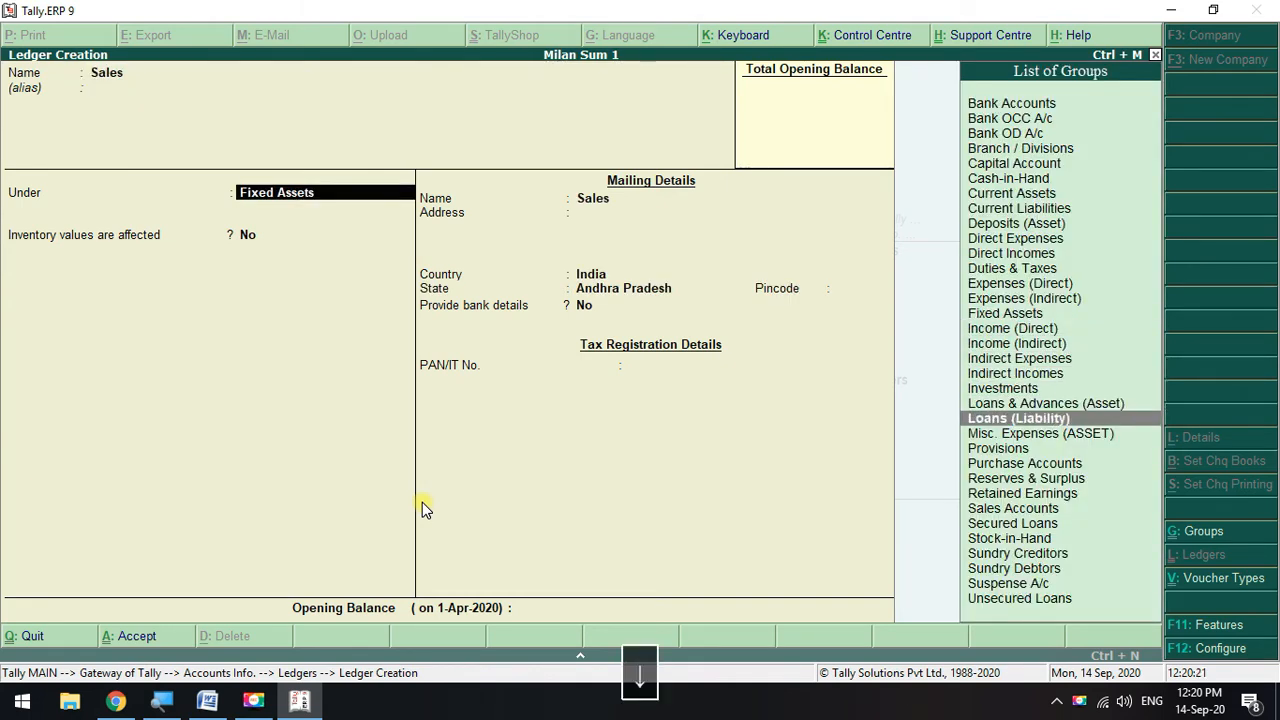
key("Down")
key("Down")
key("Return")
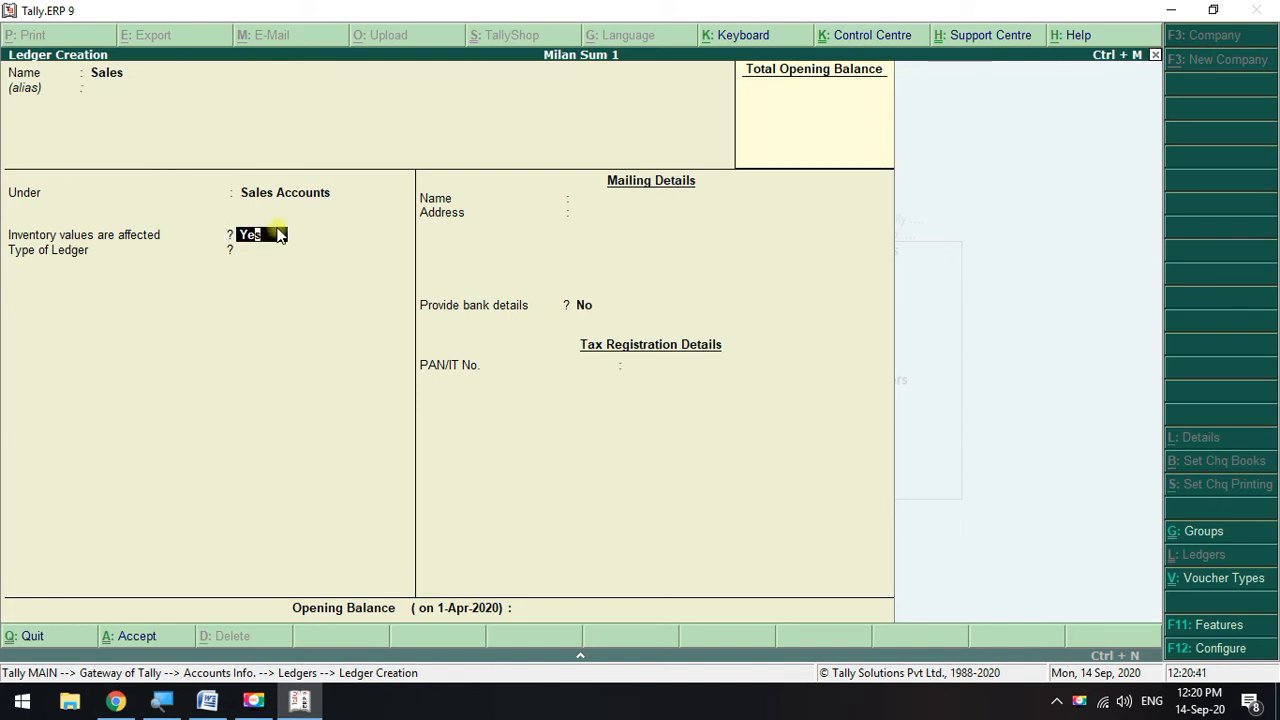
- Keep inventory values affected at Yes and the ledger type at Not Applicable, and save the Sales ledger
key("Return")
key("Return")
key("Return")
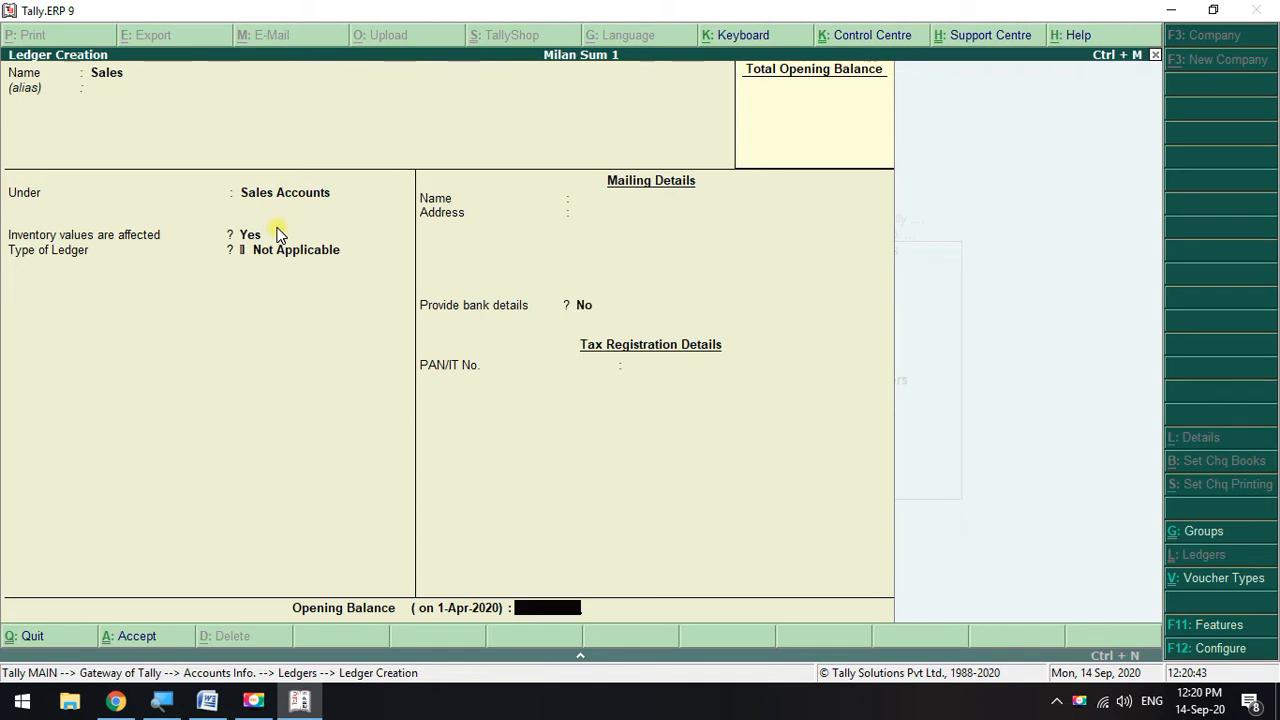
key("Return")
key("Return")
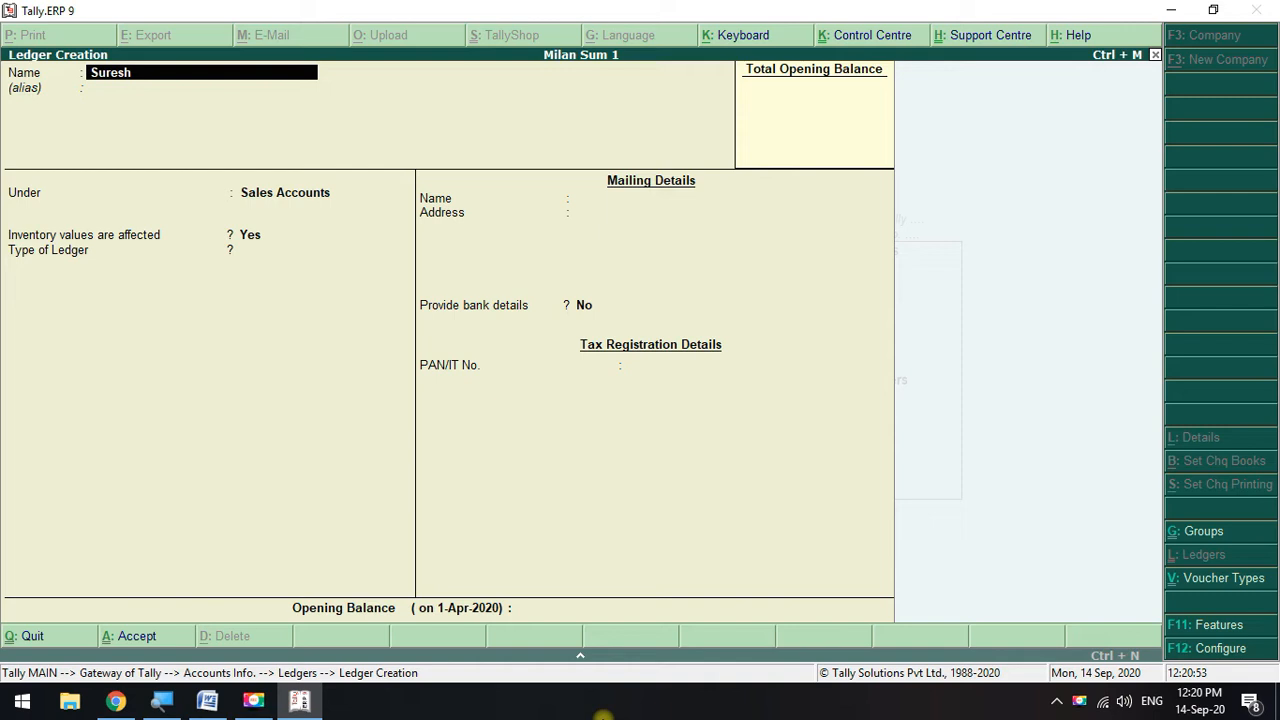
- Enter the credit customer's name for a new ledger and check transaction 6 in the Word document for its group
key("Return")
key("Return")
key("alt+Tab")
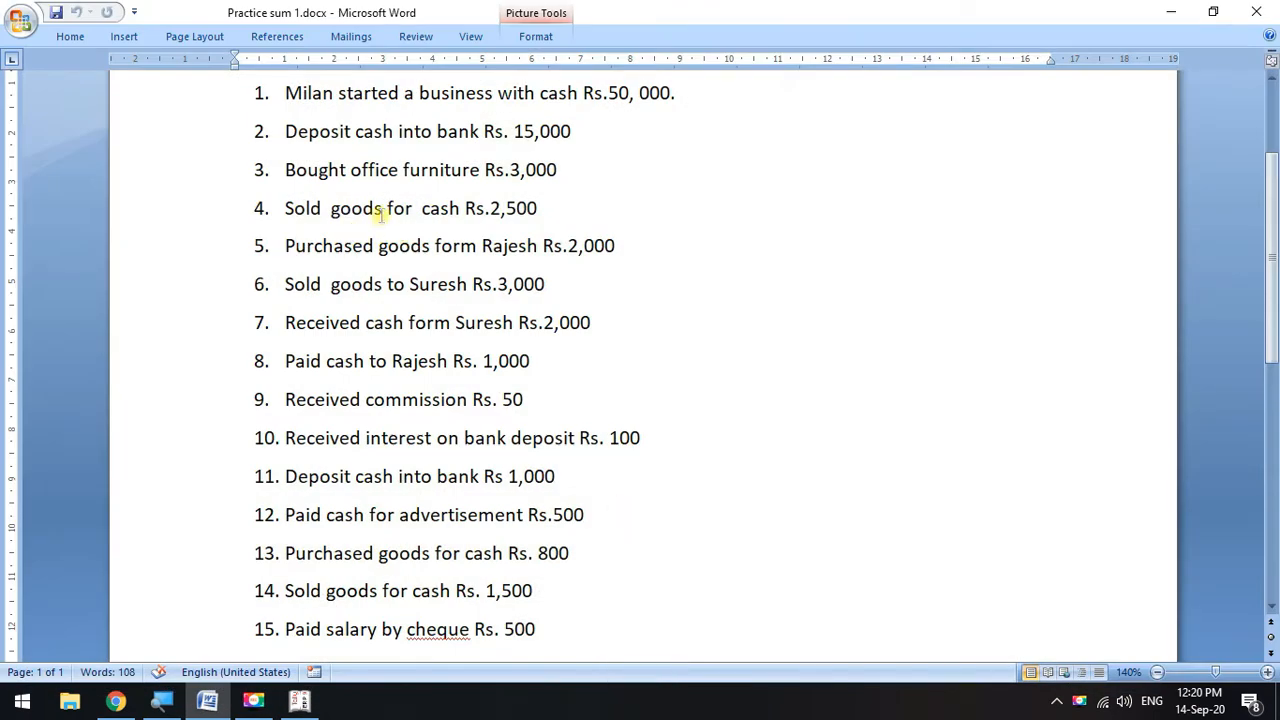
left_click_drag(280, 286, 553, 284)
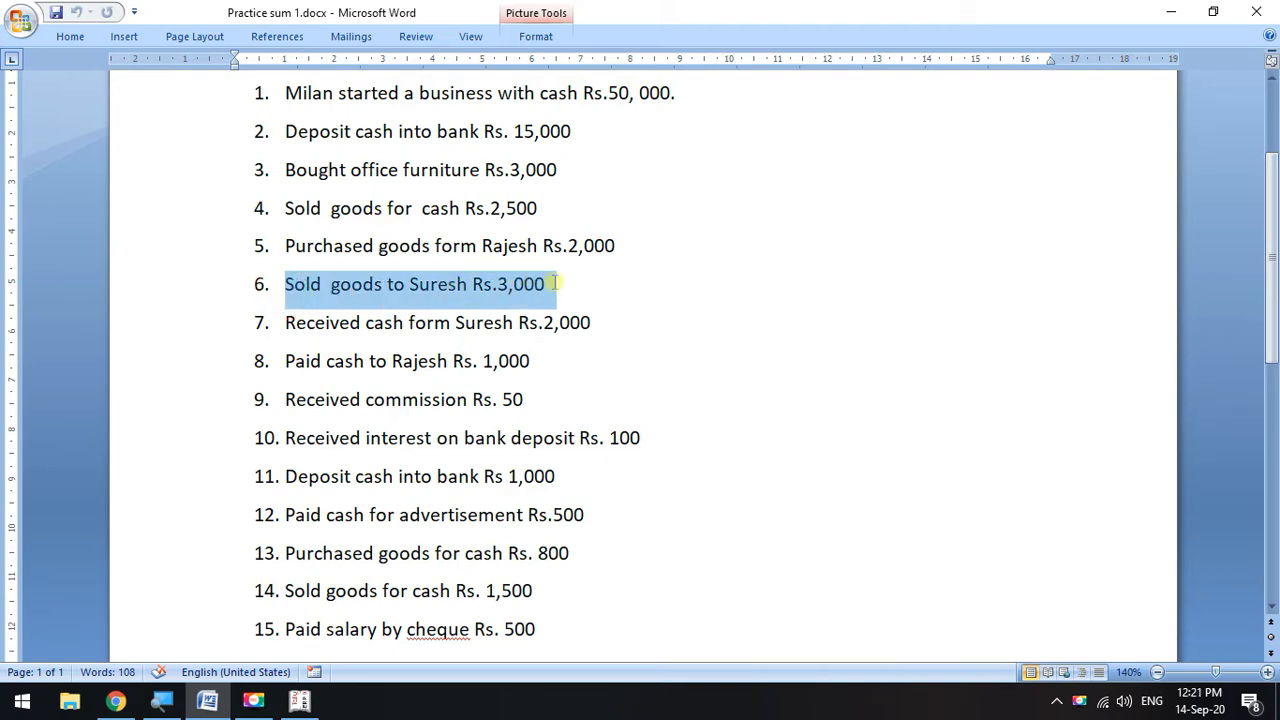
left_click(1170, 12)
key("Down")
key("Down")
key("Down")
key("Down")
key("Down")
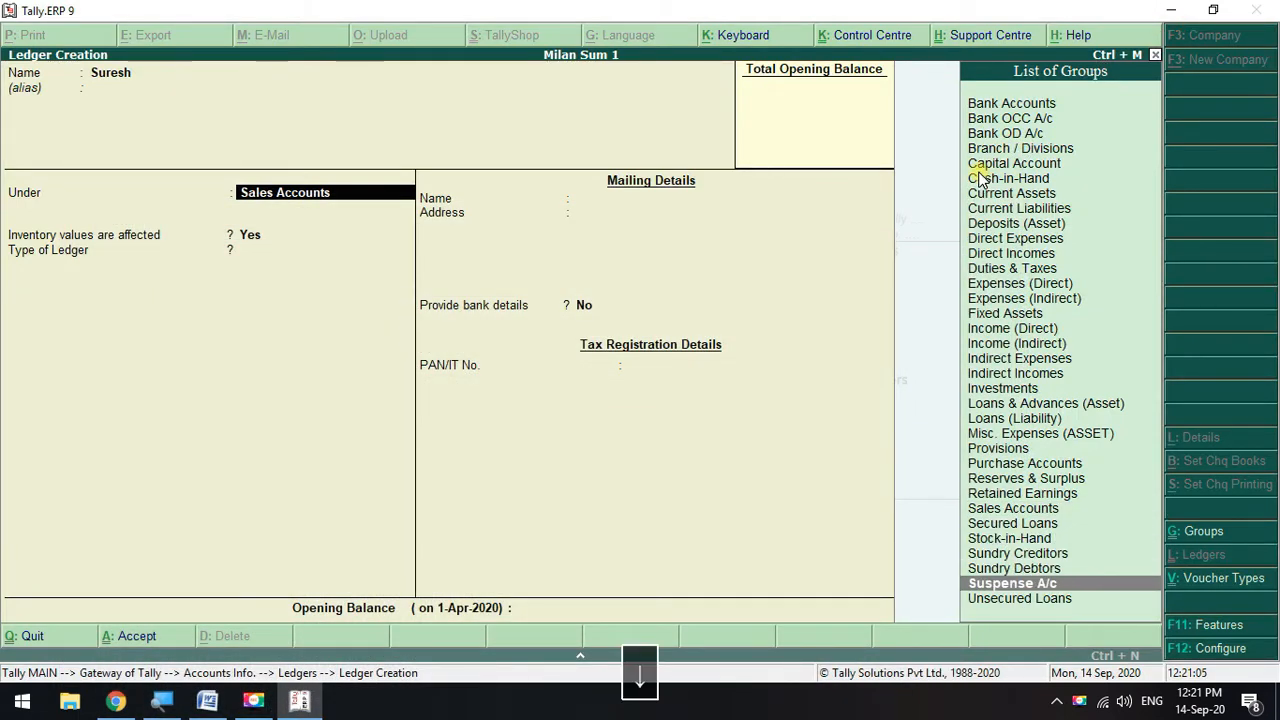
key("Up")
key("backslash")
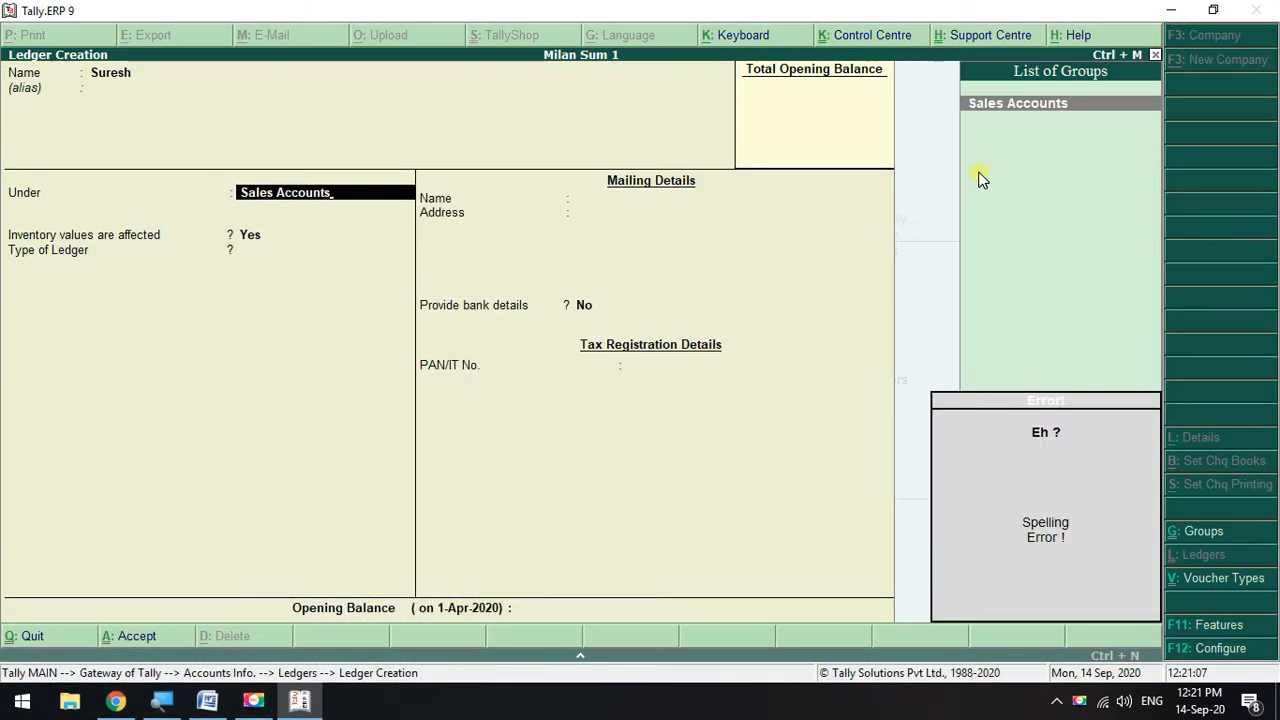
key("Escape")
- Place the credit customer's ledger under the Sundry Debtors group
key("Down")
key("Down")
key("Down")
key("Down")
key("Down")
key("Down")
key("Down")
key("Down")
key("Down")
key("Down")
key("Down")
key("Down")
key("Down")
key("Down")
key("Down")
key("Down")
key("Down")
key("Down")
key("Down")
key("Down")
key("Down")
key("Down")
key("Down")
key("Down")
key("Down")
key("Down")
key("Down")
key("Down")
key("Up")
key("Return")
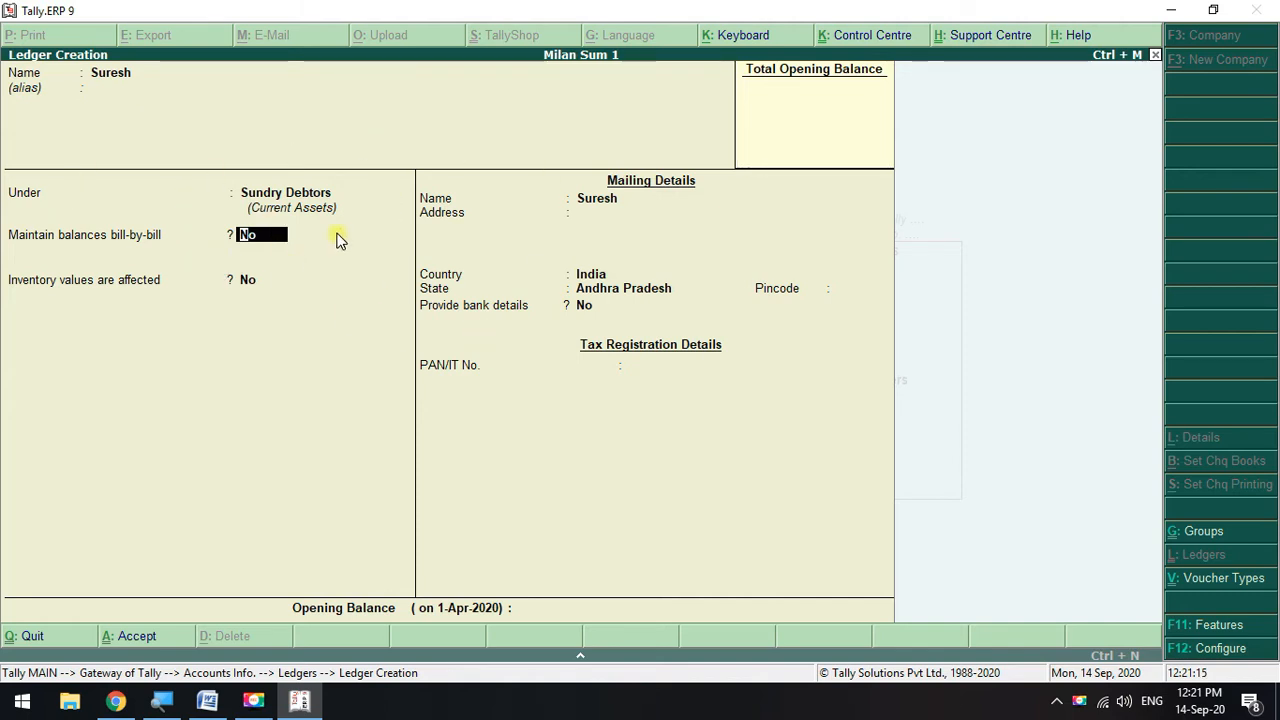
- Set Maintain balances bill-by-bill to Yes for the credit customer's ledger
type("ye")
key("Return")
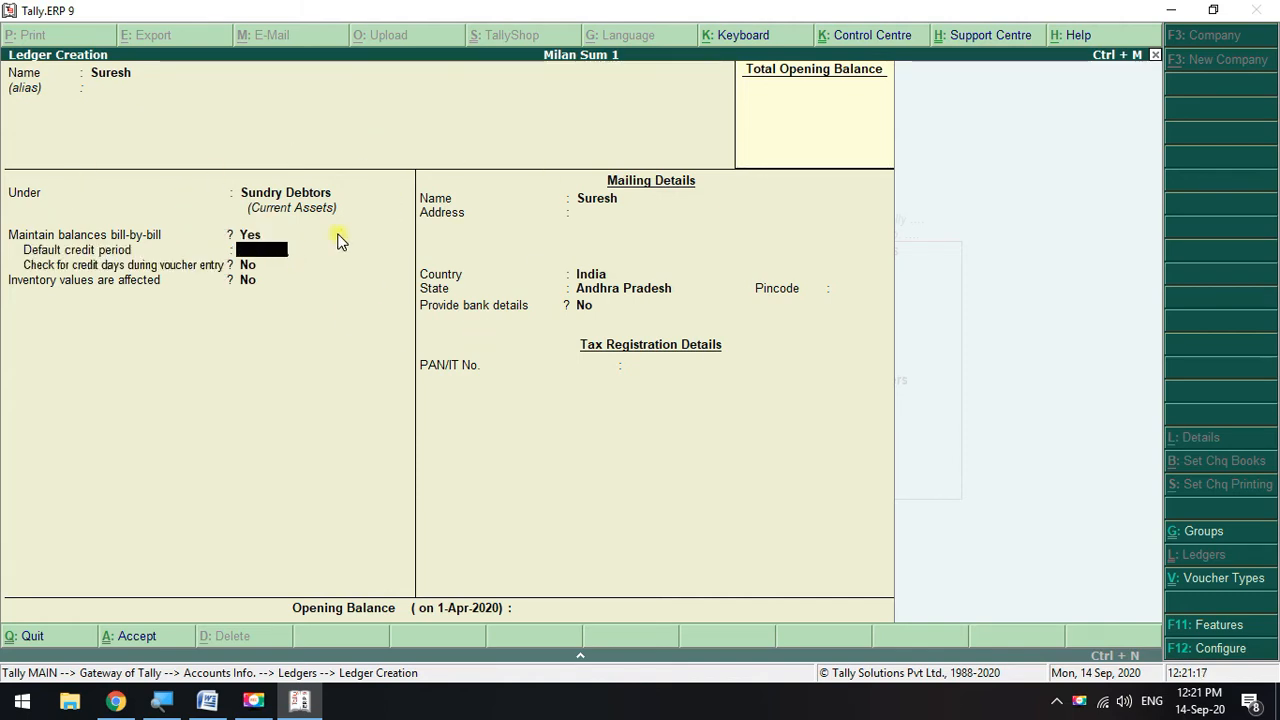
key("BackSpace")
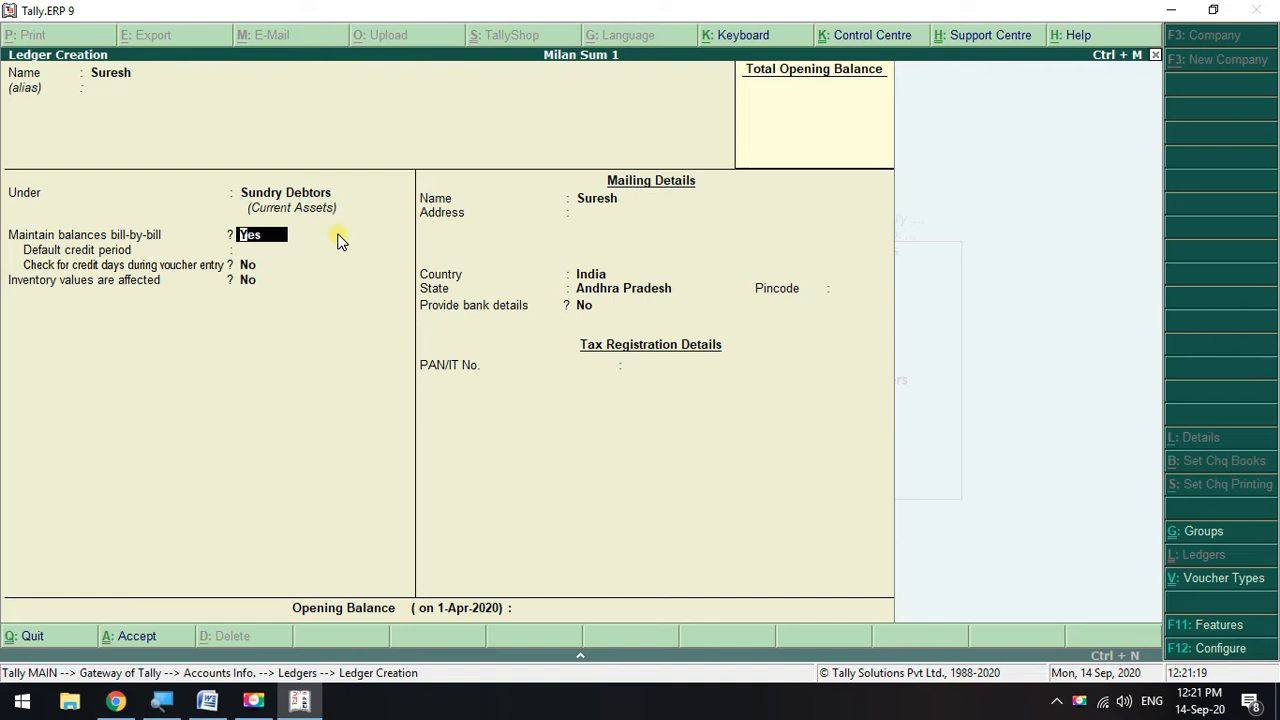
key("Return")
key("BackSpace")
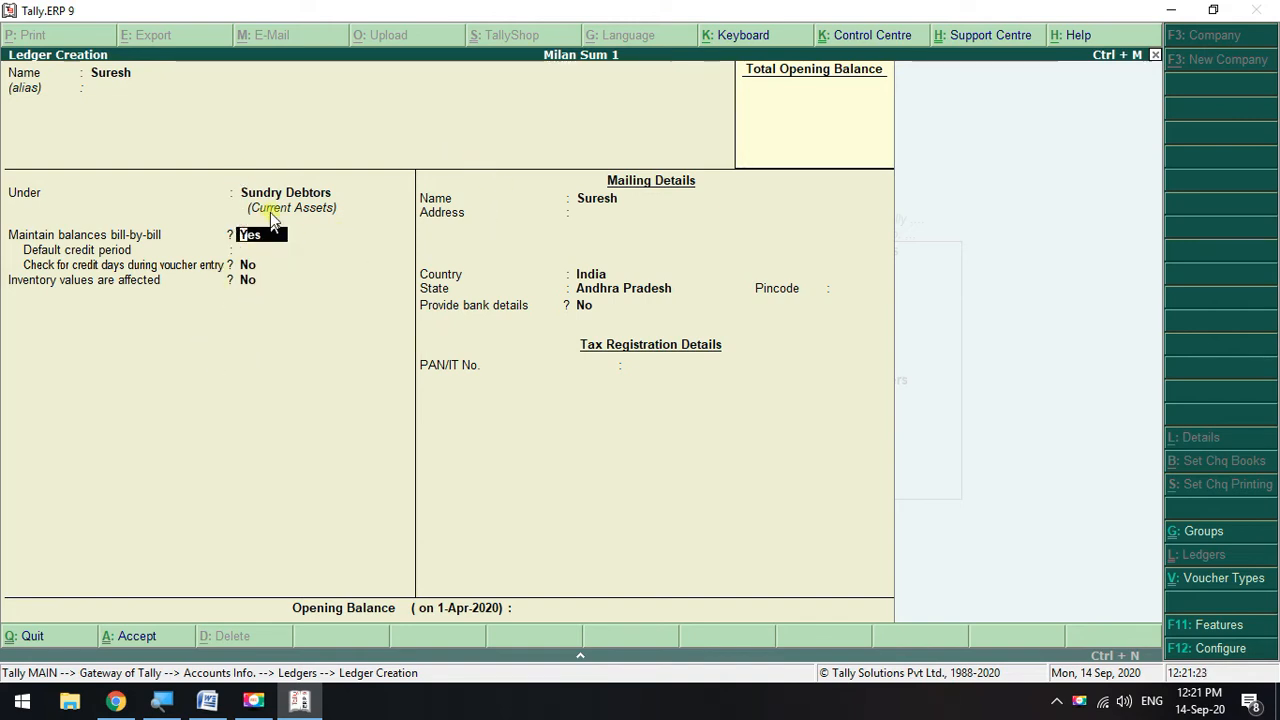
- Review the credit purchase and credit sale in transactions 5 and 6 of the Word document, and return to Tally.ERP 9
left_click(207, 700)
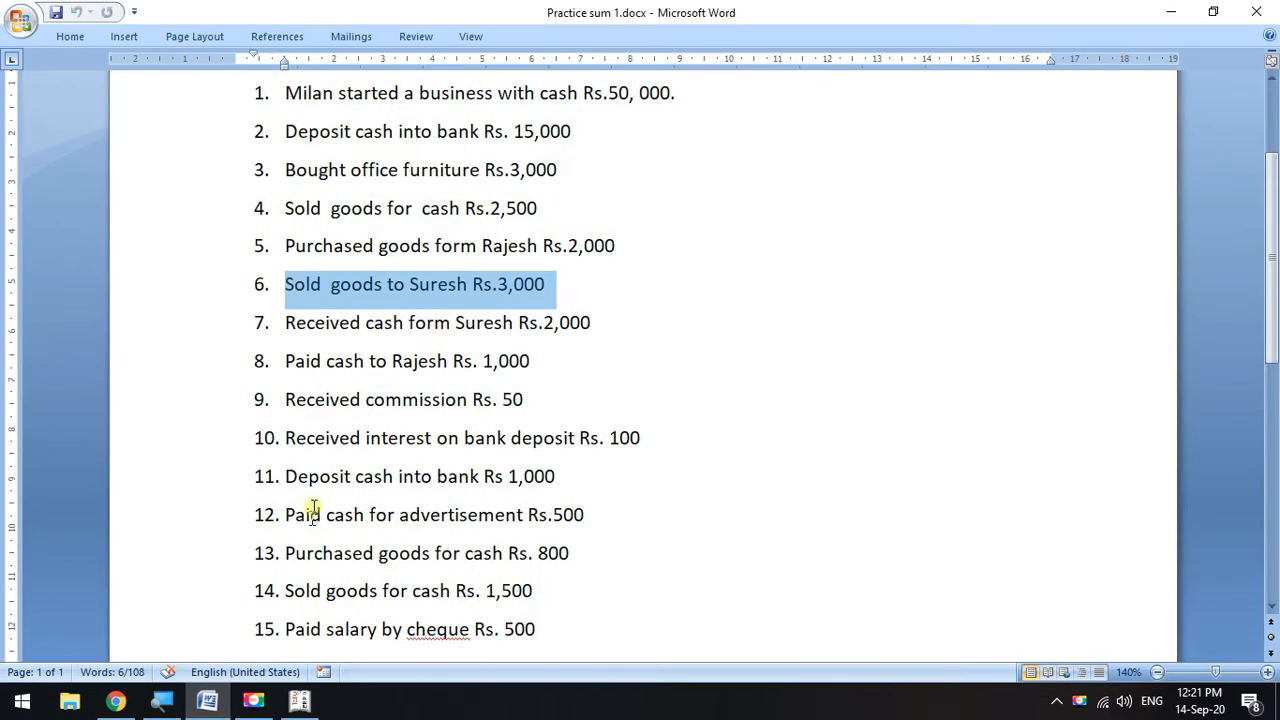
left_click(452, 292)
left_click_drag(366, 246, 578, 246)
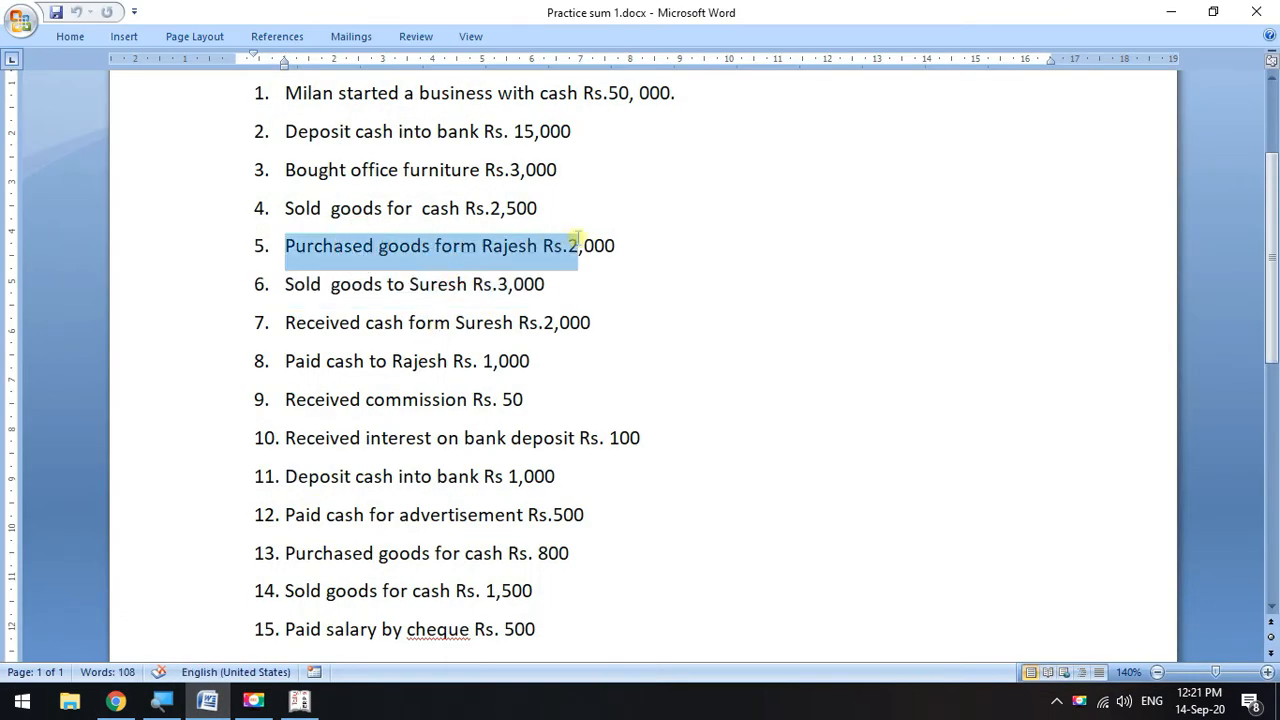
left_click_drag(389, 295, 583, 286)
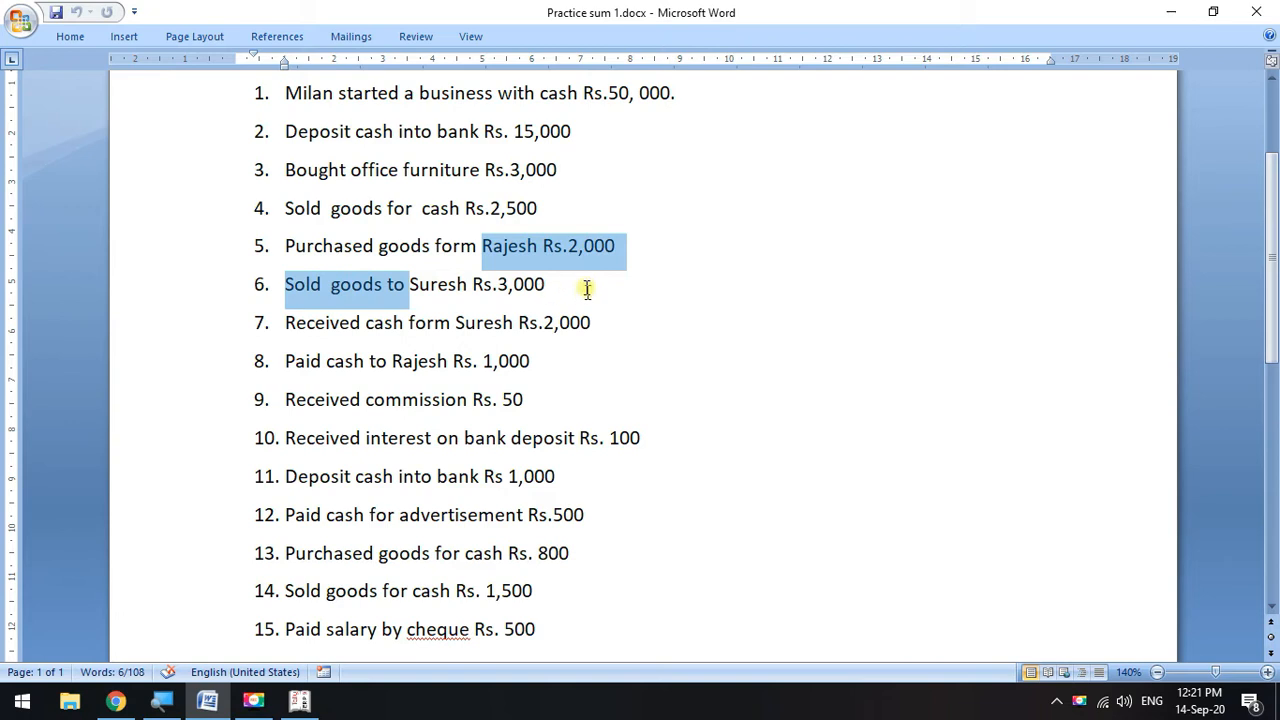
left_click(1171, 12)
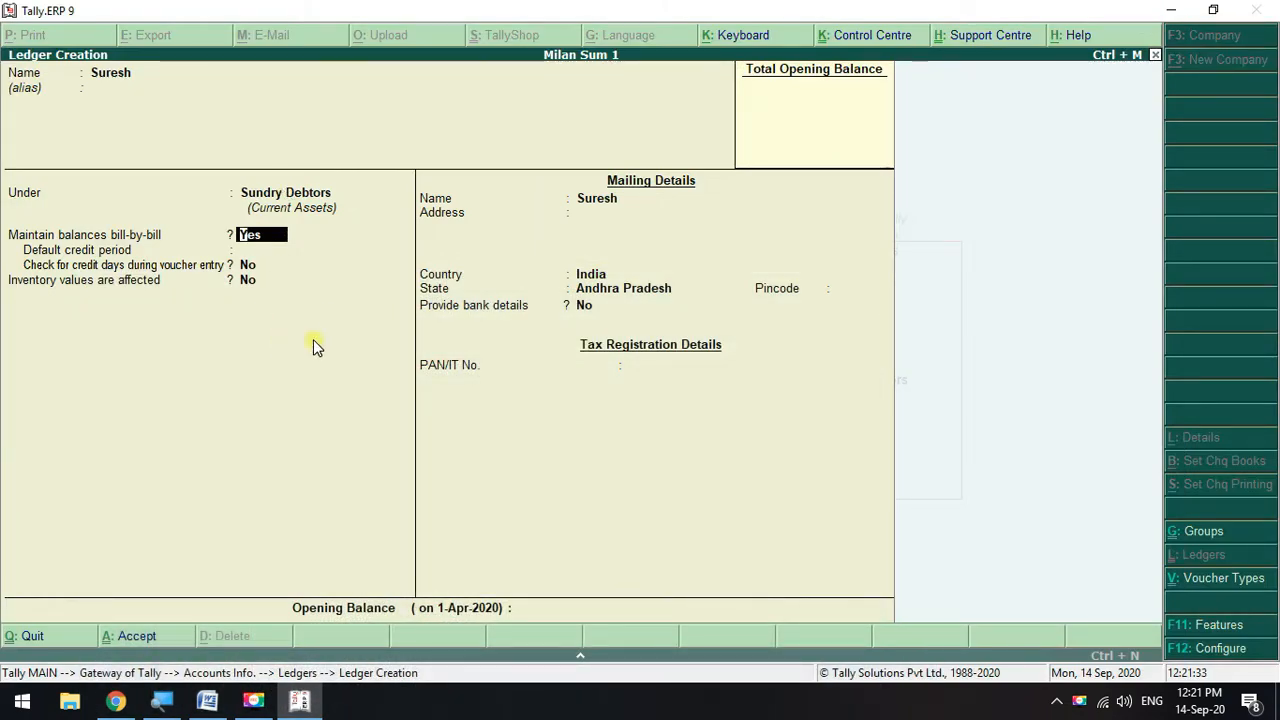
- Save the customer's ledger with the default credit period blank, and switch to the Word document
key("Return")
key("Return")
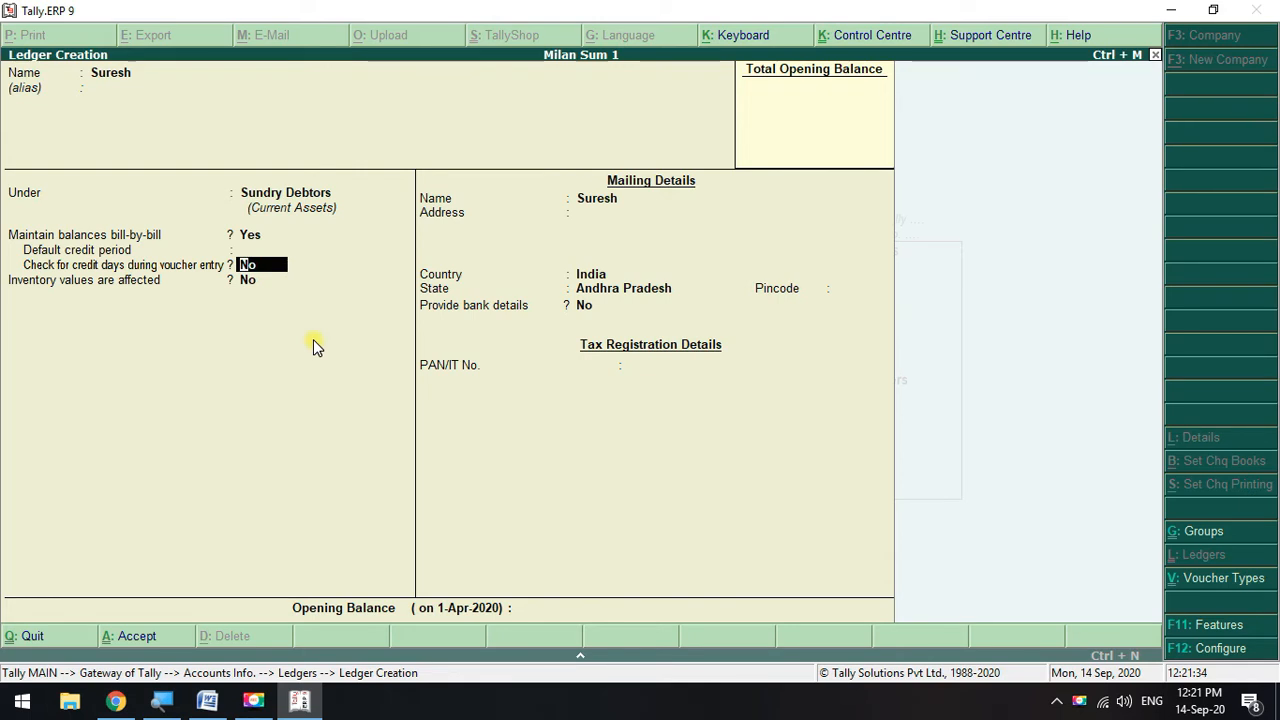
left_click(152, 638)
key("alt+Tab")
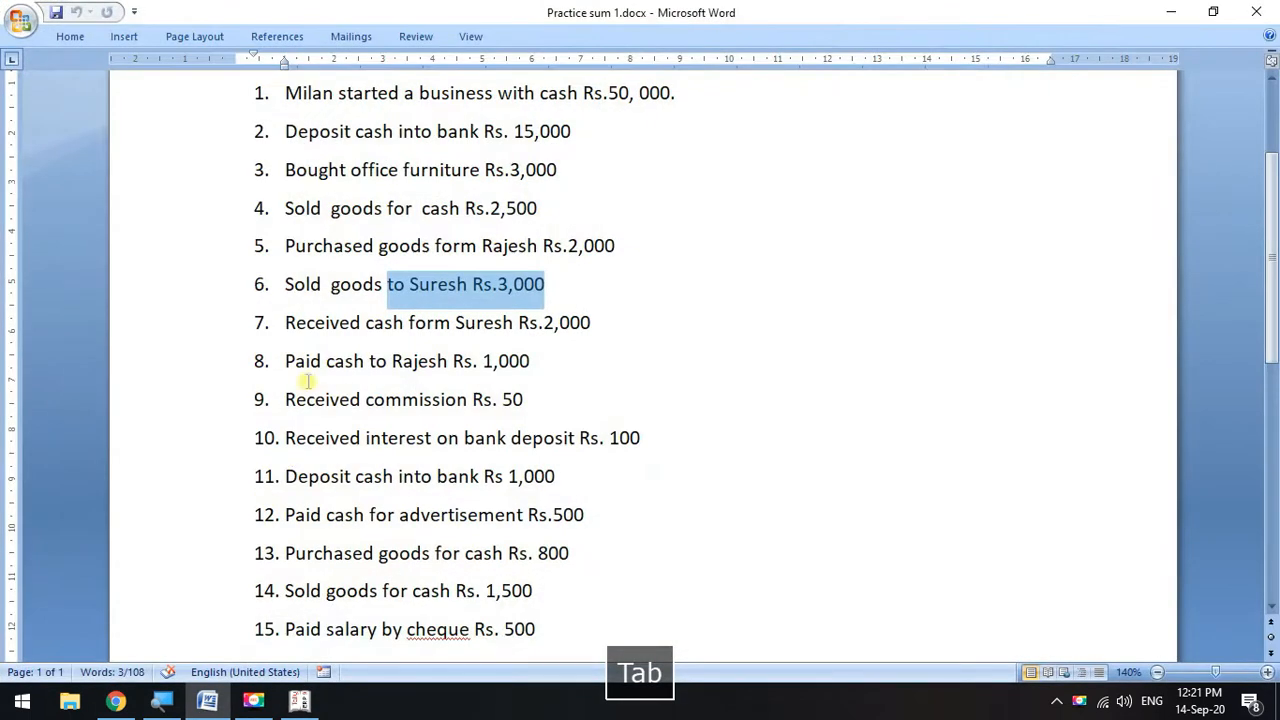
- Review the credit purchase in transaction 5 of the Word document, and return to Tally.ERP 9
left_click(542, 246)
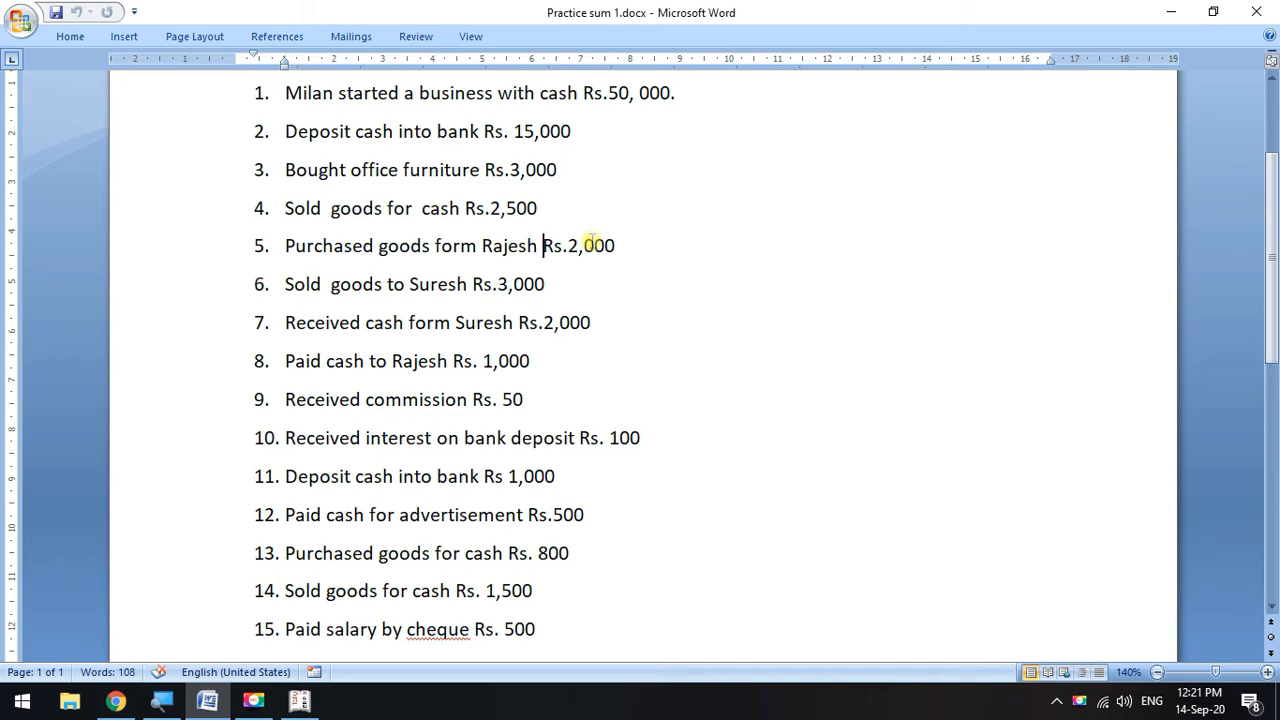
left_click_drag(415, 249, 808, 218)
left_click_drag(272, 251, 600, 249)
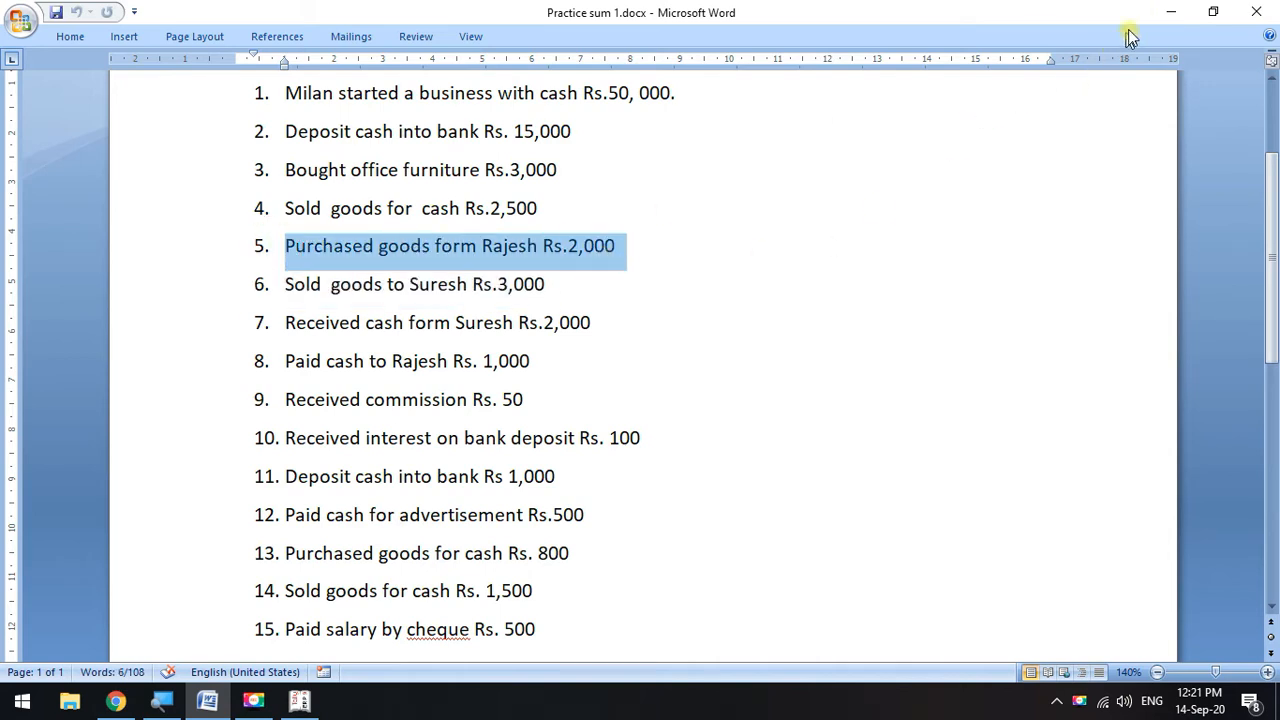
left_click(1171, 11)
- Name a new ledger after the credit supplier in transaction 5 and place it under the Sundry Creditors group
type("Rajesh")
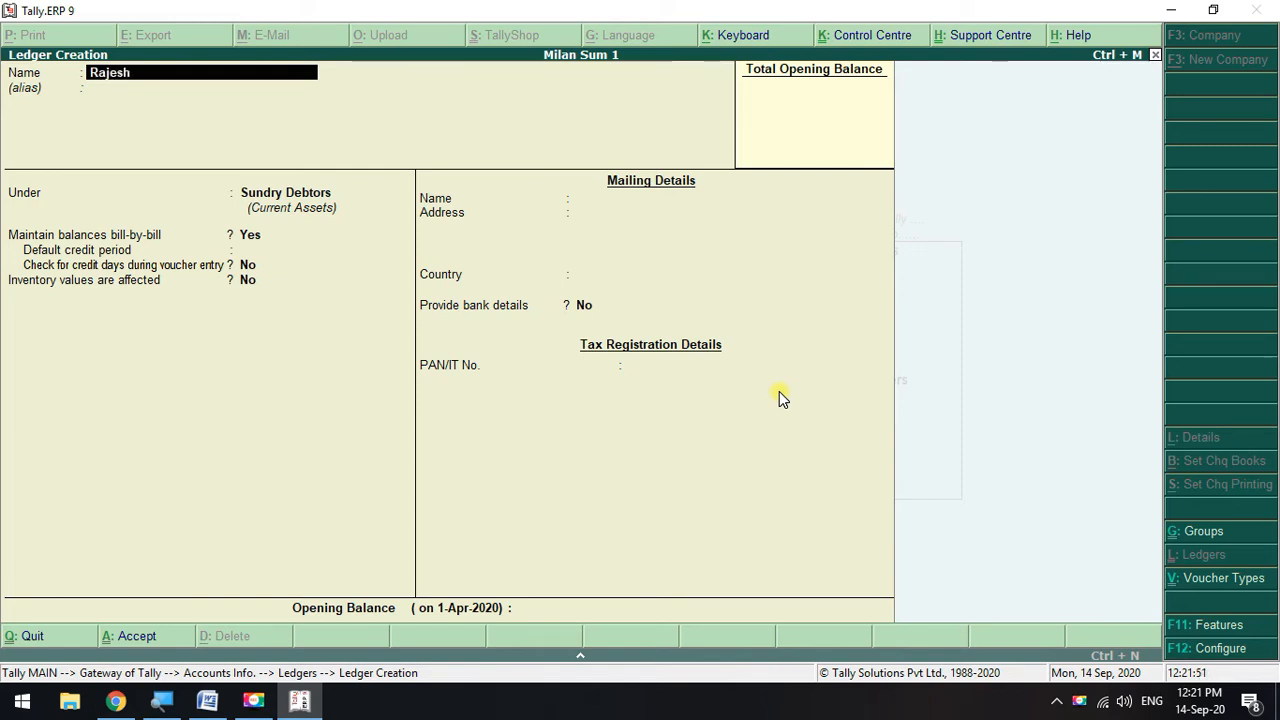
key("Return")
key("Return")
key("Up")
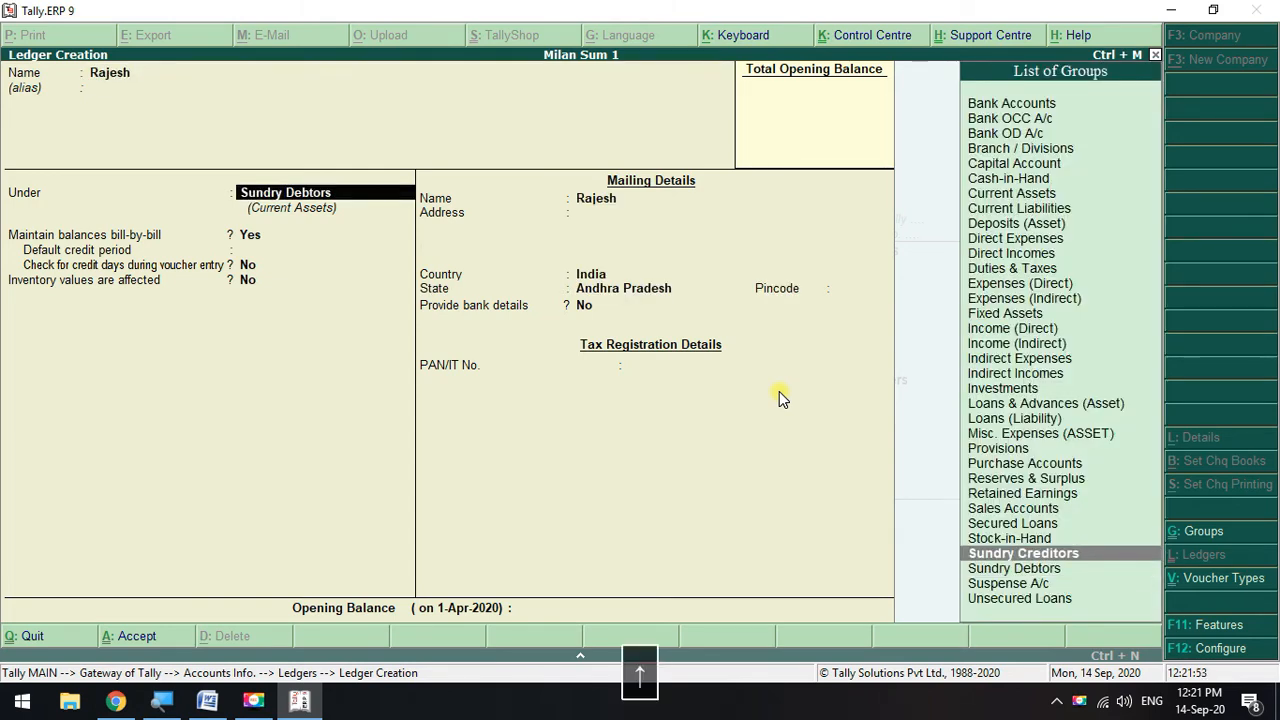
key("Return")
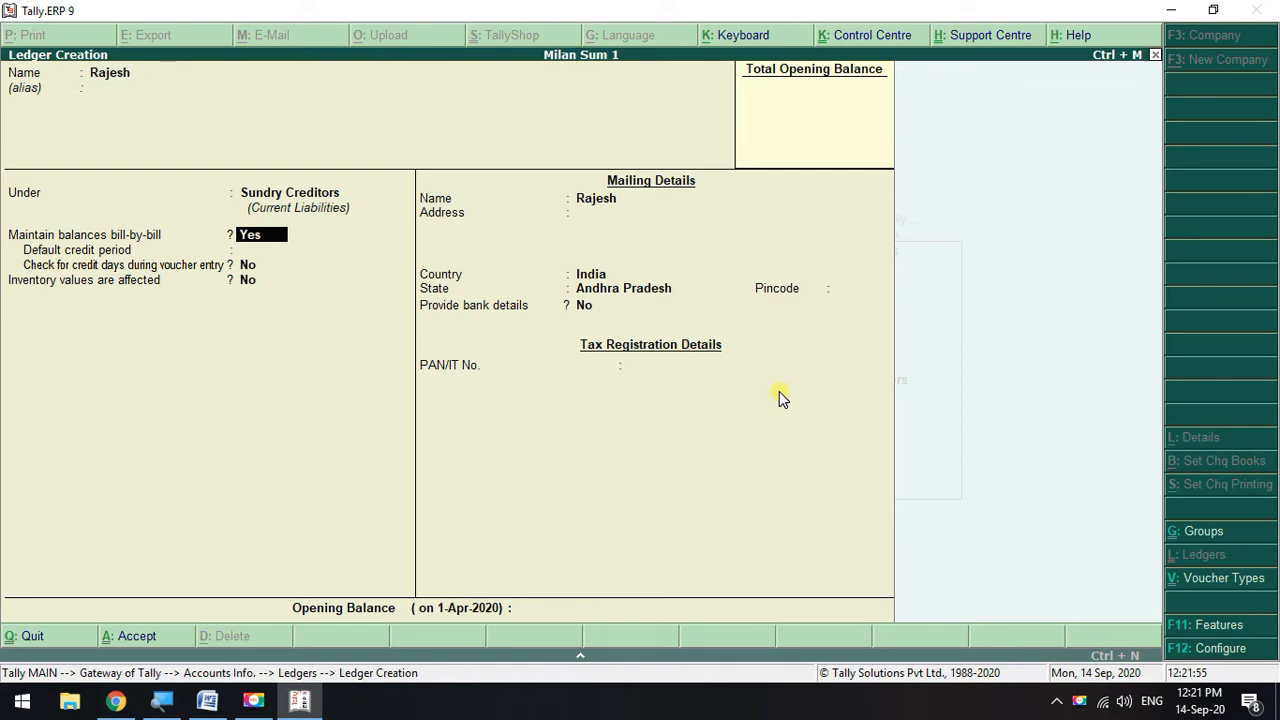
- Save the supplier's ledger with Maintain balances bill-by-bill kept at Yes and the default credit period blank
key("Return")
key("Return")
key("Return")
key("Return")
key("Return")
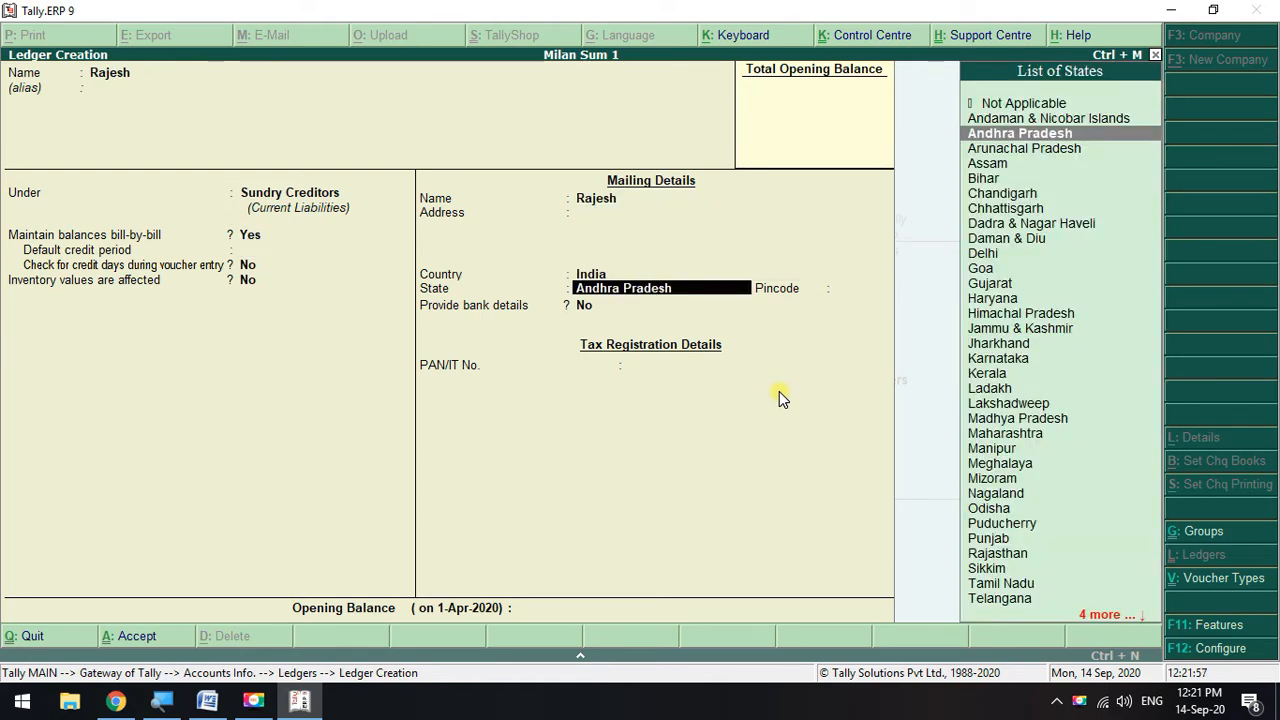
key("ctrl+a")
- Check transaction 9 in the Word document and name a new ledger Commission in Tally.ERP 9
key("alt+Tab")
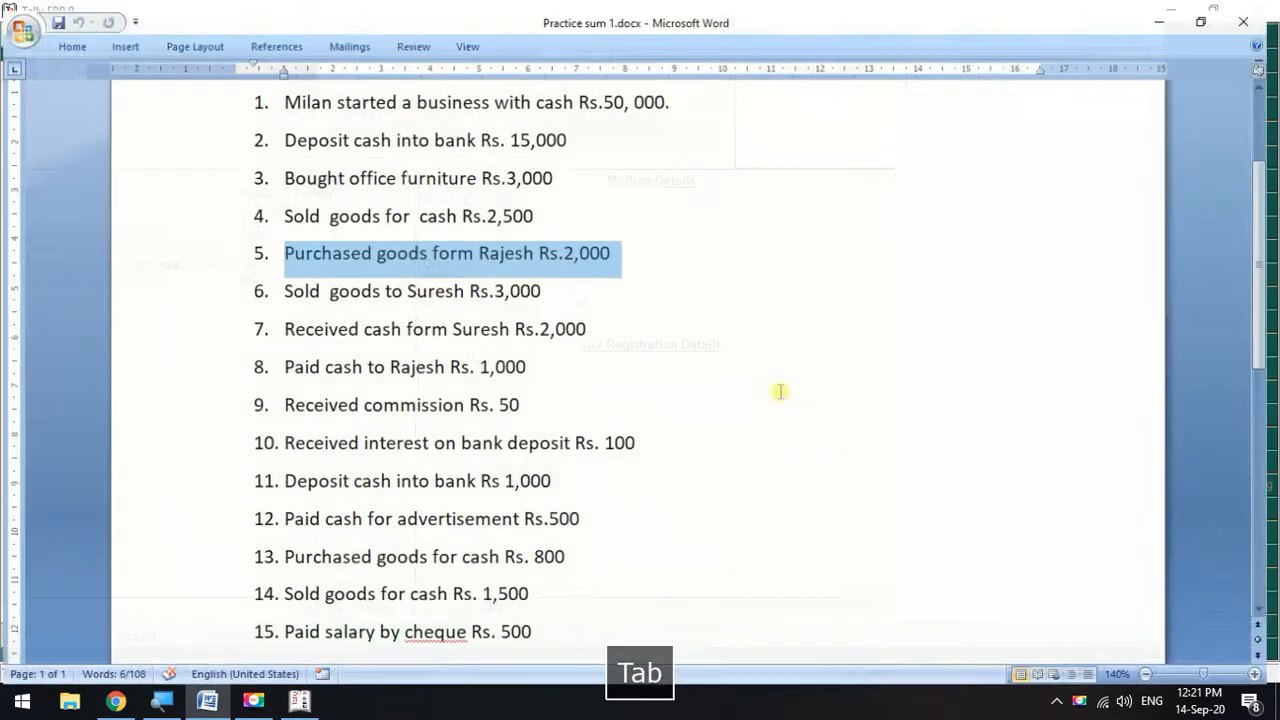
left_click_drag(282, 399, 549, 387)
key("alt+Tab")
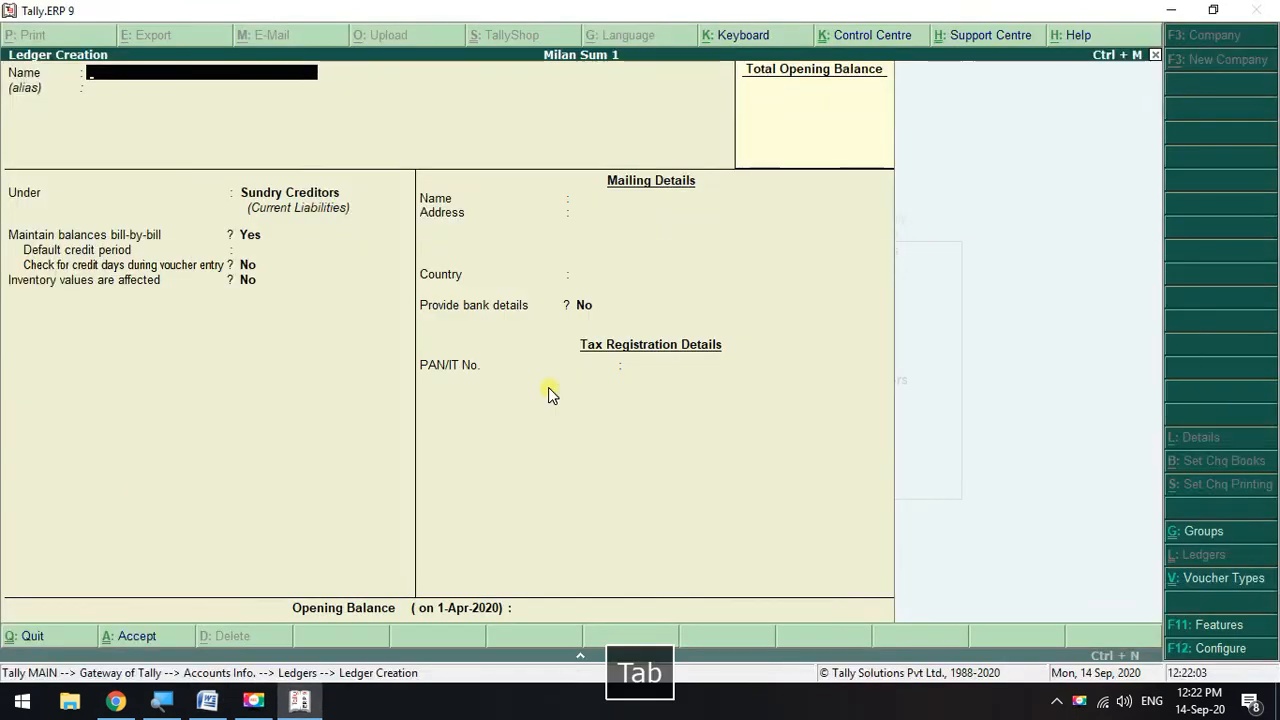
type("Commission")
key("Return")
key("Return")
- Place the Commission ledger under the Indirect Incomes group
key("Down")
key("Up")
key("Up")
key("Up")
key("Up")
key("Up")
key("Up")
key("Up")
key("Up")
key("Up")
key("Up")
key("Up")
key("Up")
key("Up")
key("Up")
key("Up")
key("Up")
key("Up")
key("Up")
key("Up")
key("Up")
key("Up")
key("Up")
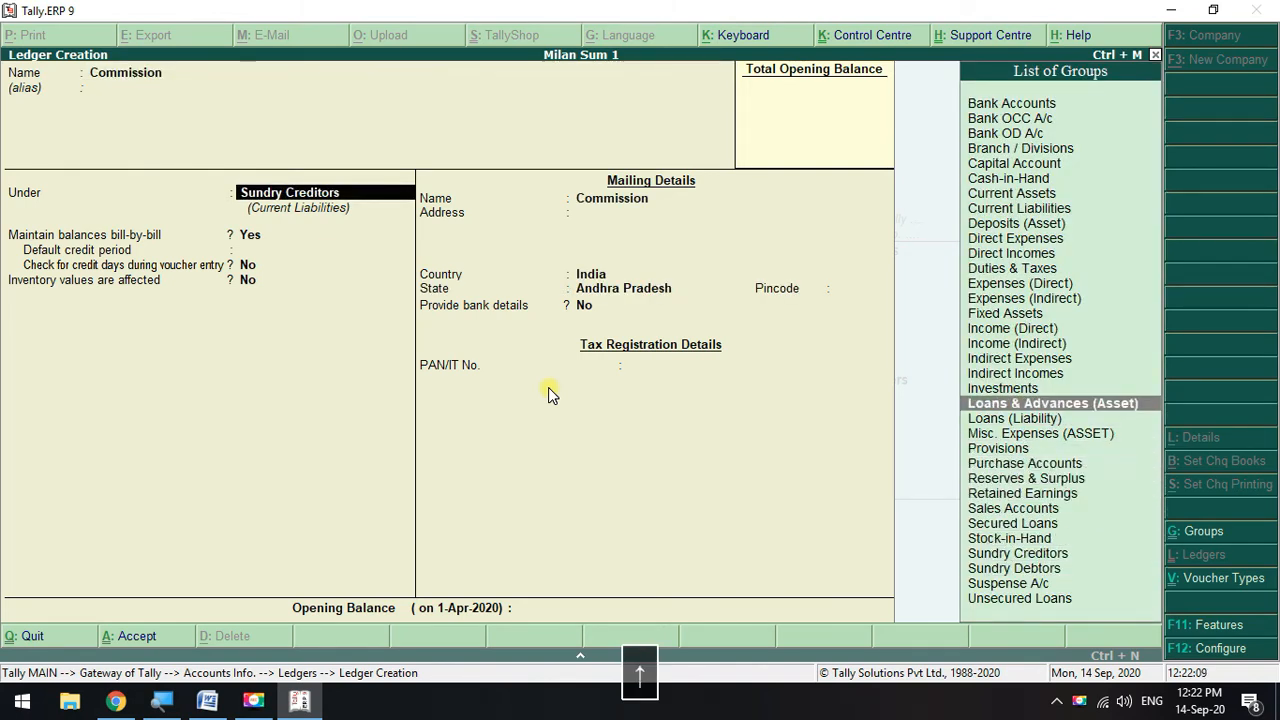
key("Down")
key("Down")
key("Down")
key("Down")
key("Down")
key("Down")
key("Down")
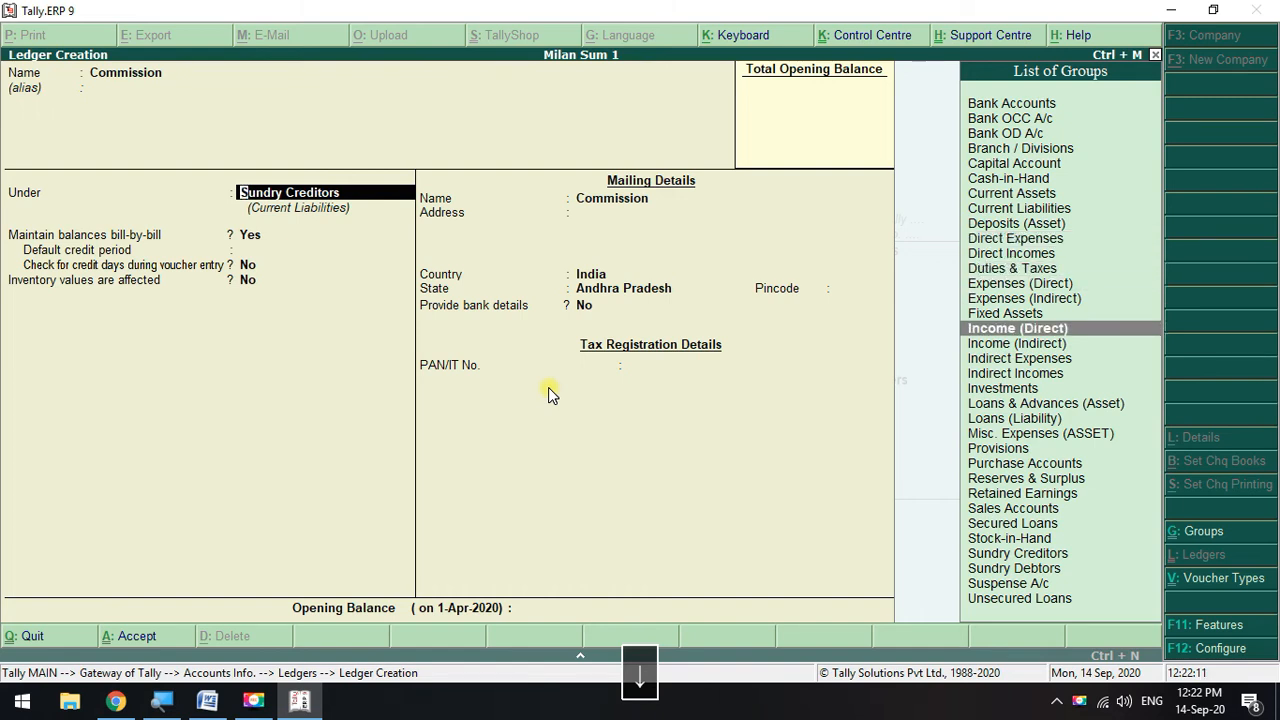
key("Down")
key("Down")
key("Down")
key("Down")
key("Up")
key("Return")
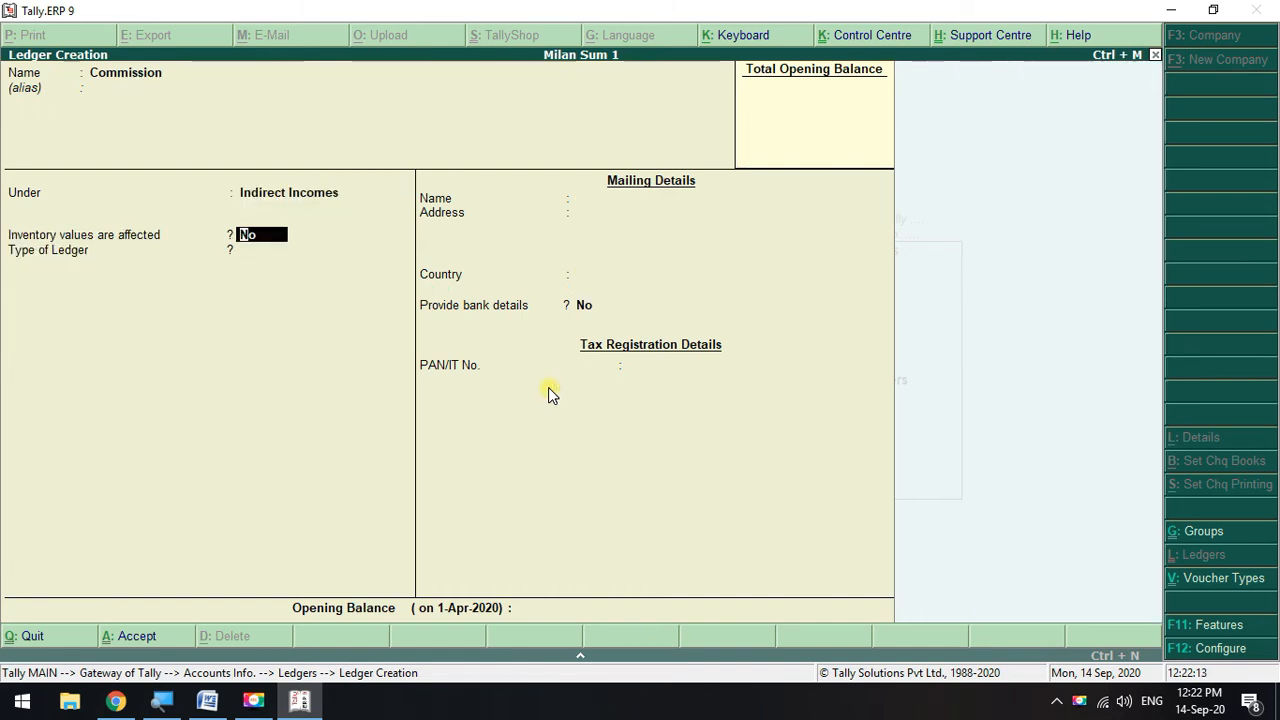
- Save the Commission ledger with Inventory values are affected at No and Type of Ledger as Not Applicable
key("Return")
key("Return")
key("Return")
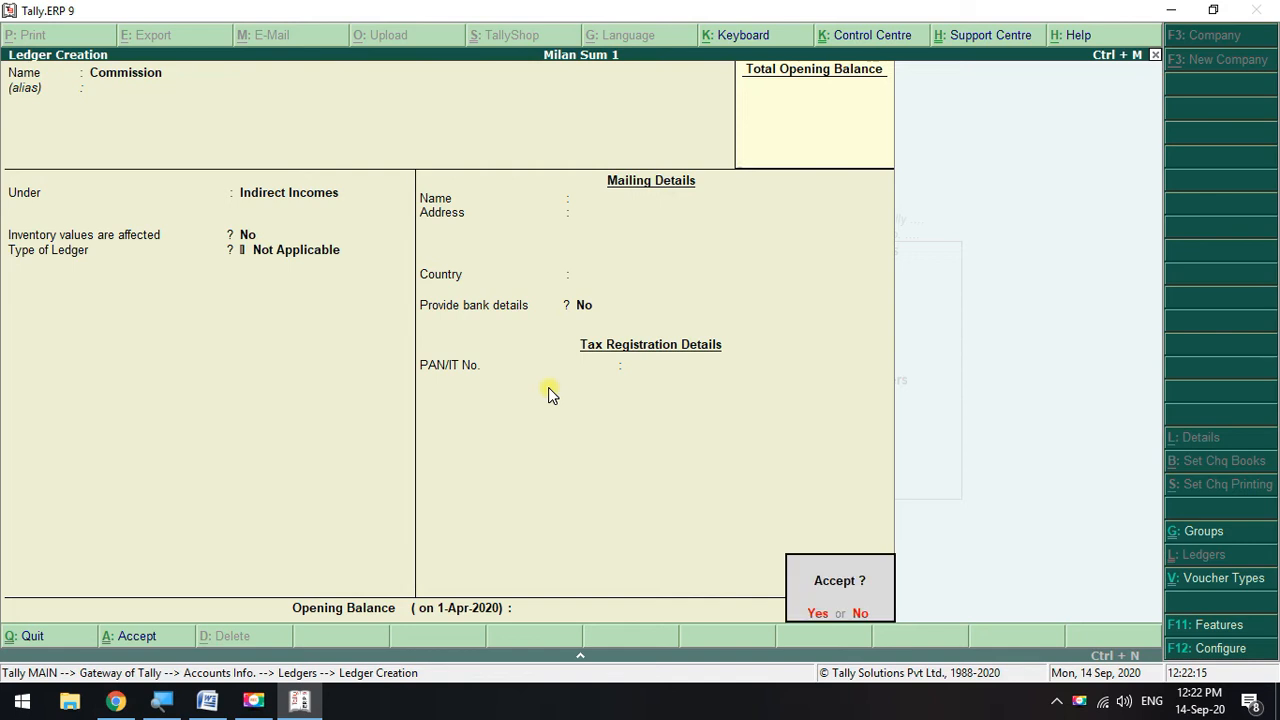
key("Return")
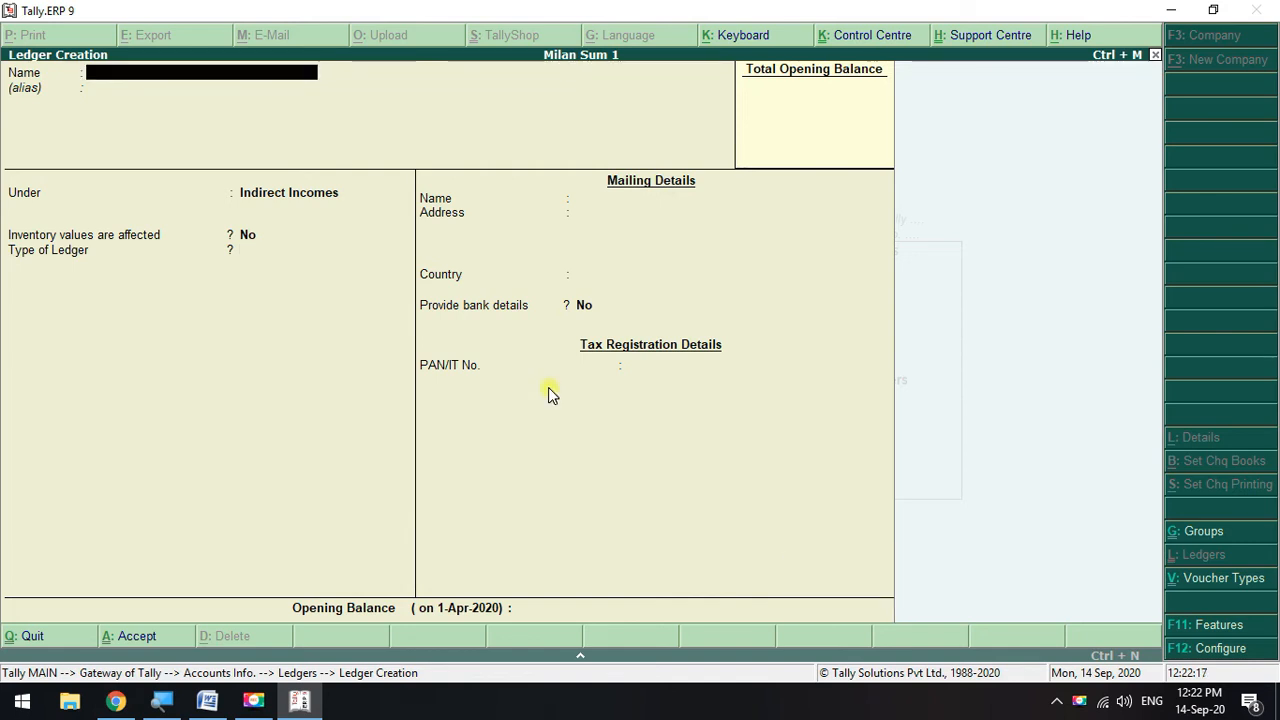
- Create and save an Interest ledger under Indirect Incomes, keeping Inventory values are affected at No
type("Interse")
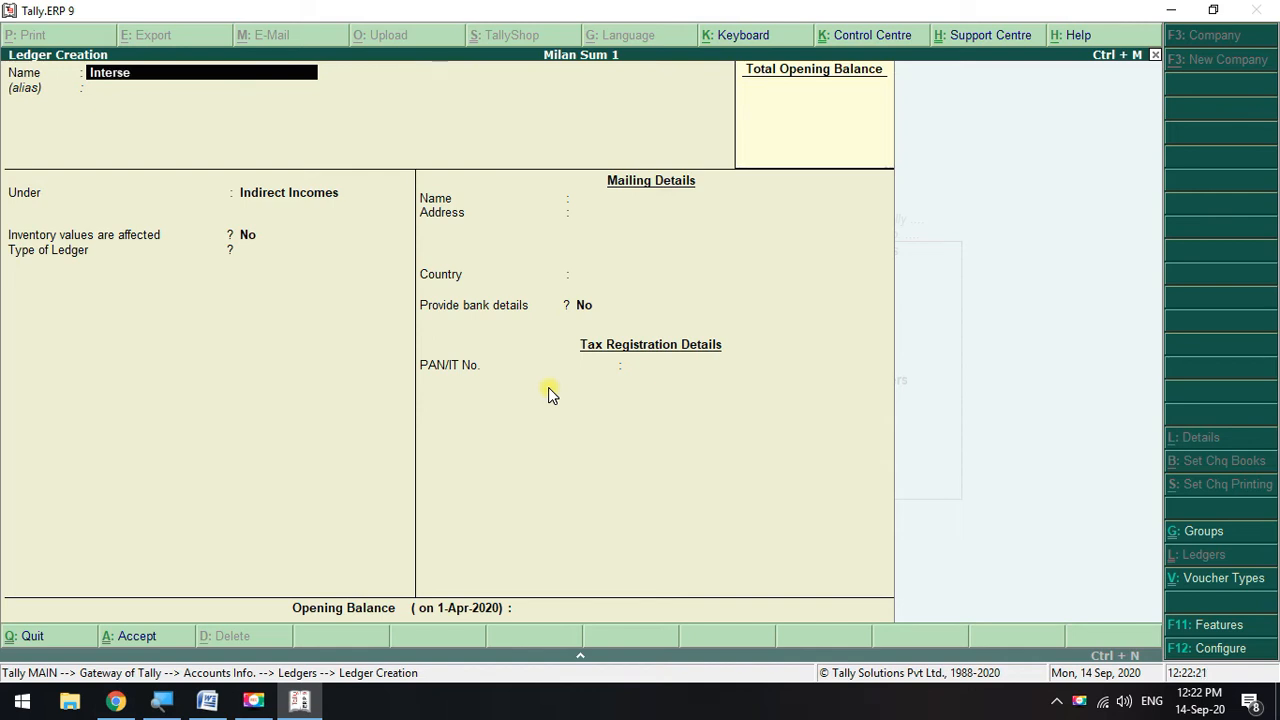
key("BackSpace")
key("BackSpace")
key("BackSpace")
key("Return")
key("Return")
key("Return")
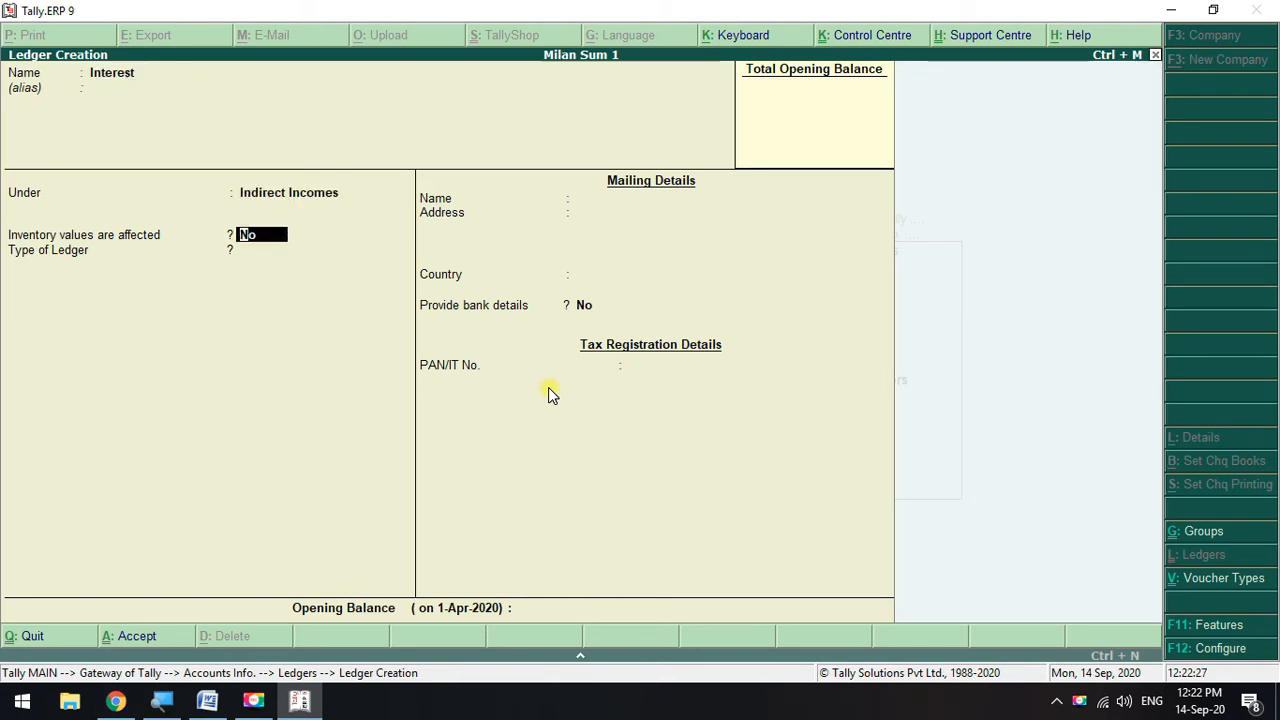
key("Return")
key("Return")
key("Return")
key("Return")
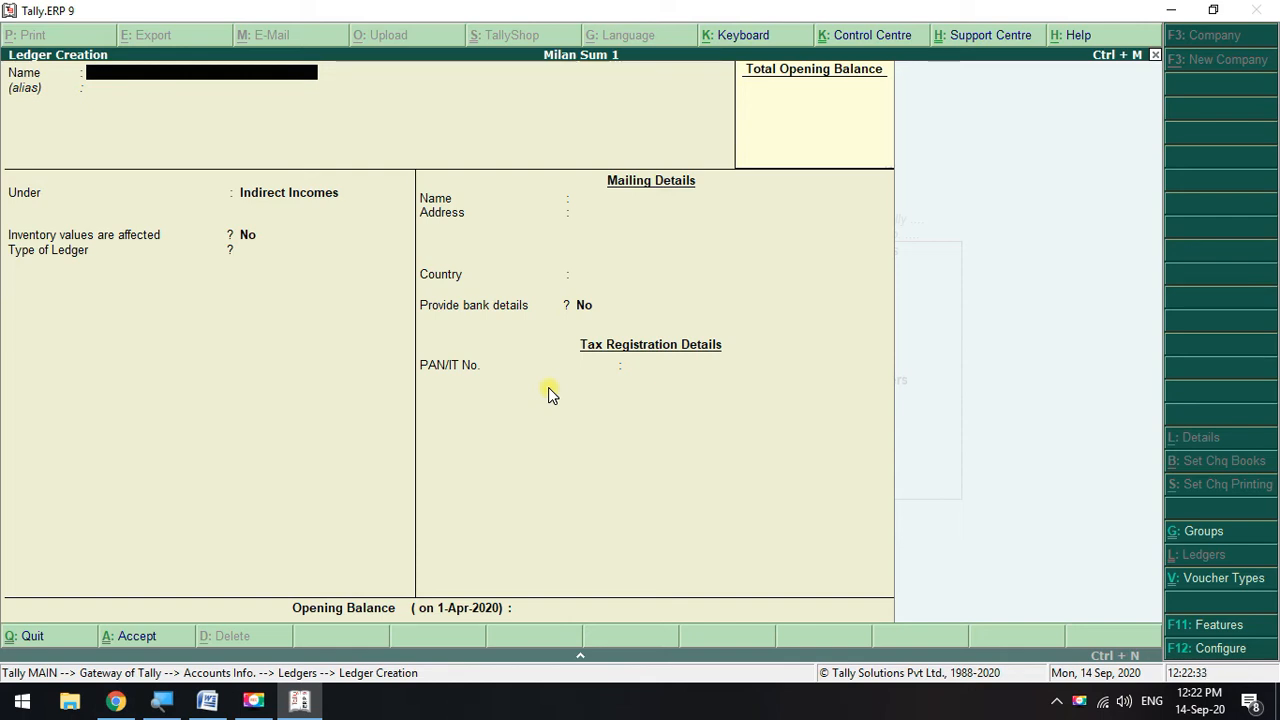
- Compare the bank deposits in transactions 11 and 2, review the advertisement payment in transaction 12 in Word, and return to Tally.ERP 9
key("alt+Tab")
scroll(549, 397, "down", 1)
left_click_drag(336, 454, 606, 456)
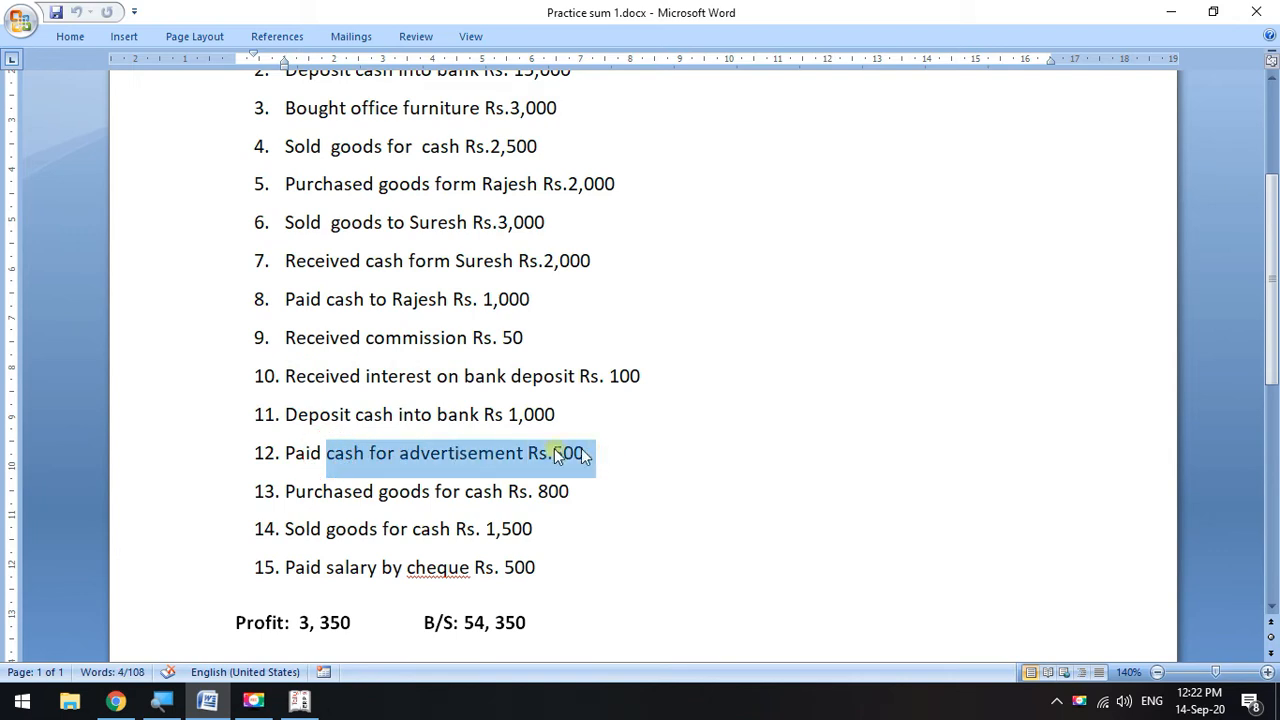
left_click_drag(372, 414, 524, 404)
scroll(450, 380, "up", 1)
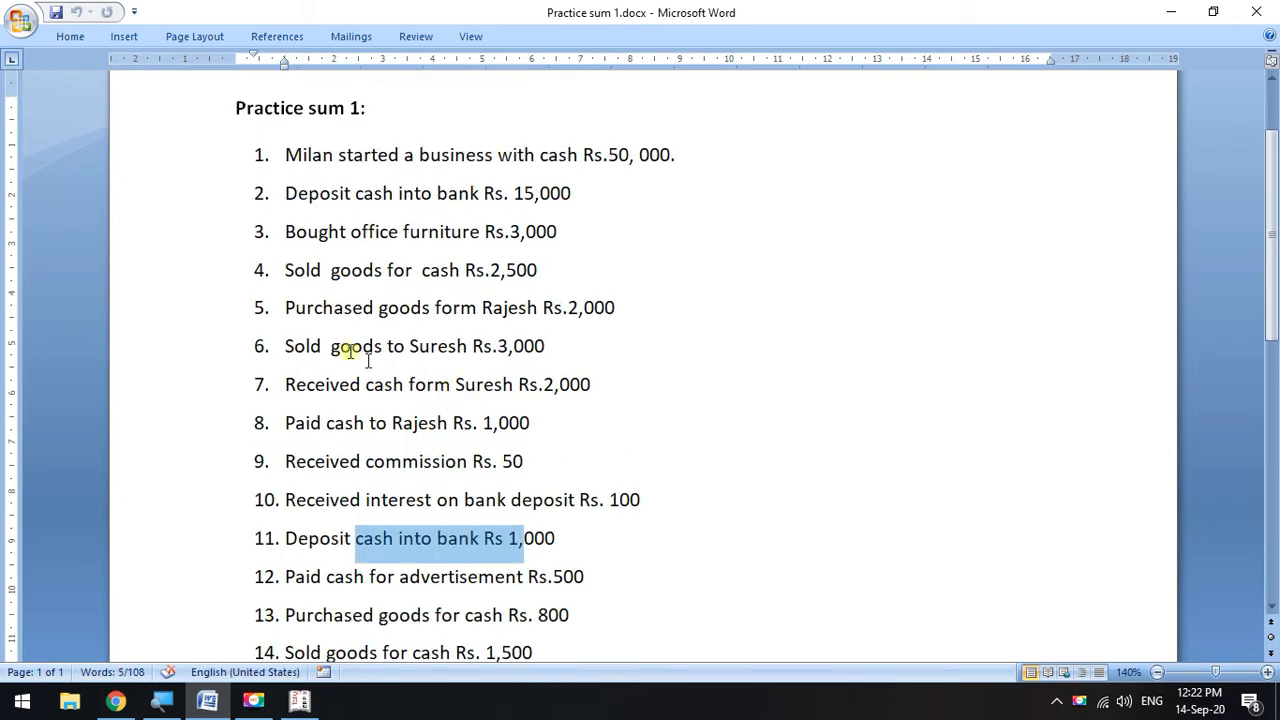
left_click_drag(288, 195, 592, 200)
scroll(540, 310, "down", 2)
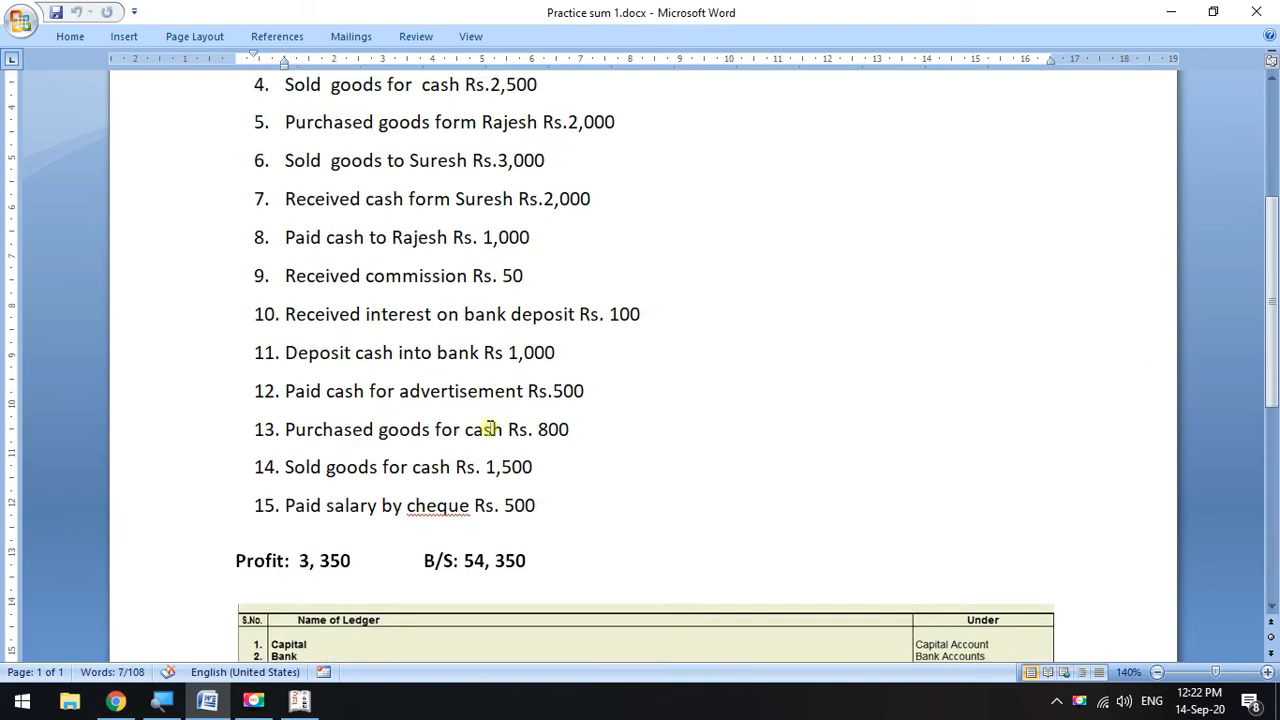
left_click_drag(603, 391, 292, 400)
key("alt+Tab")
- Name a new ledger Advertisement and place it under the Indirect Expenses group
type("A")
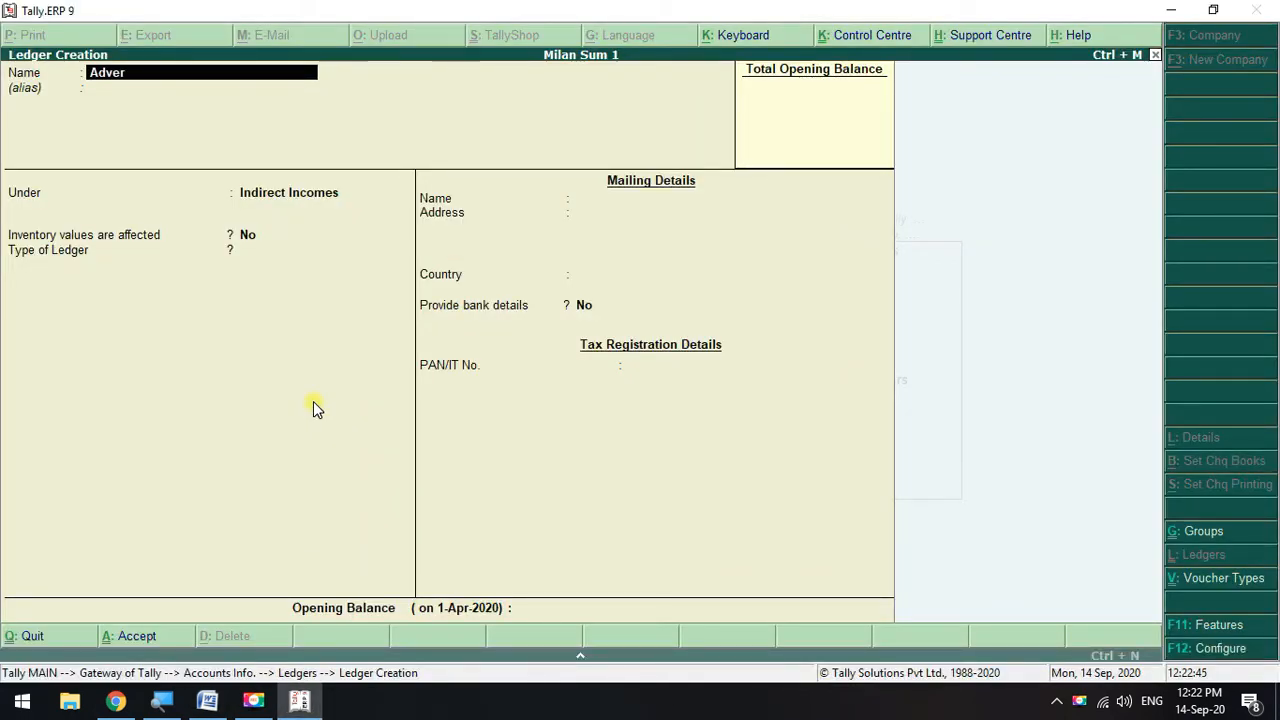
type("dvertisement")
key("Return")
key("Return")
key("Down")
key("Up")
key("Up")
key("Return")
- Save the Advertisement ledger with Inventory values are affected at No and Type of Ledger as Not Applicable
key("Return")
key("Return")
key("Return")
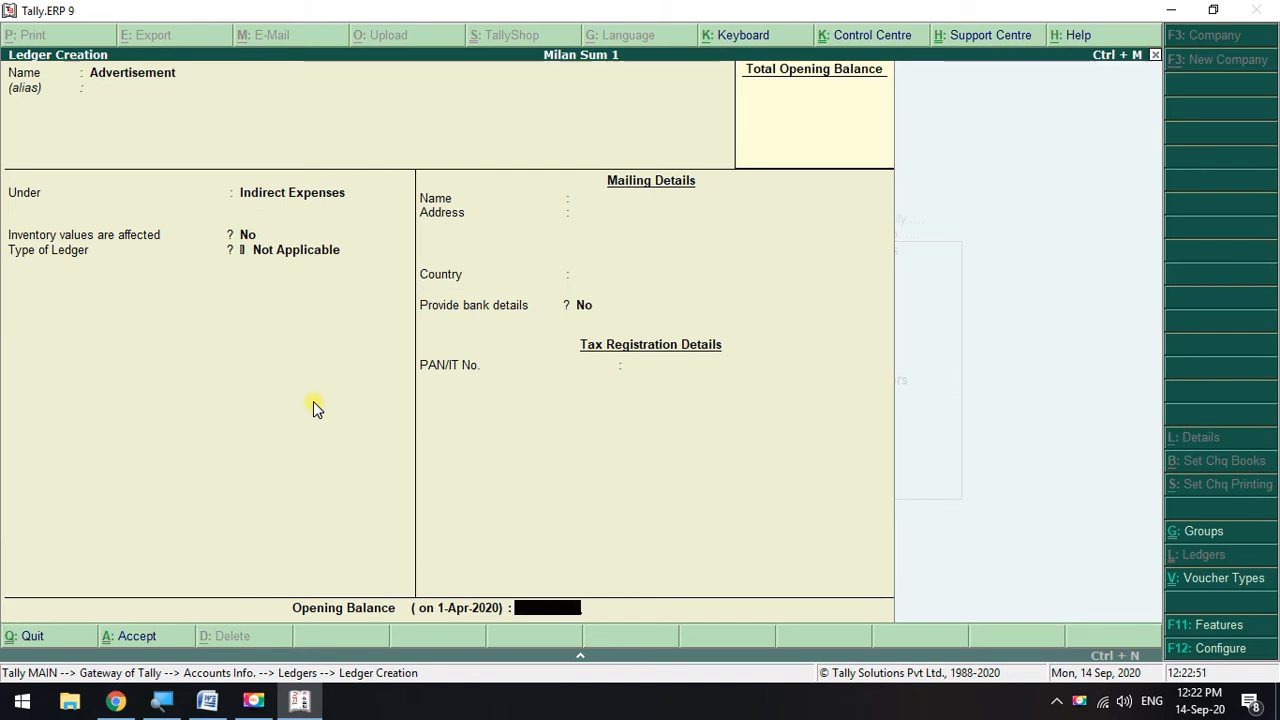
key("Return")
key("Return")
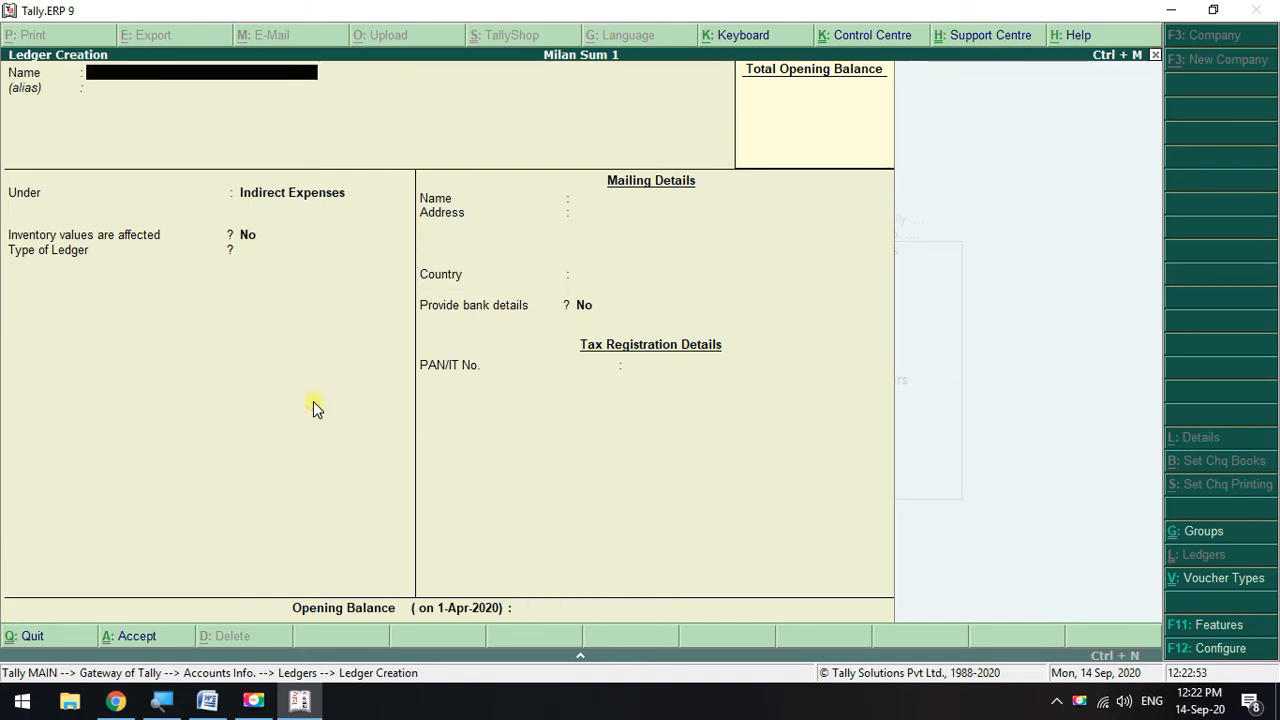
- Review transactions 14 and 15 in the Word document, and return to Tally.ERP 9
key("alt+Tab")
left_click(498, 467)
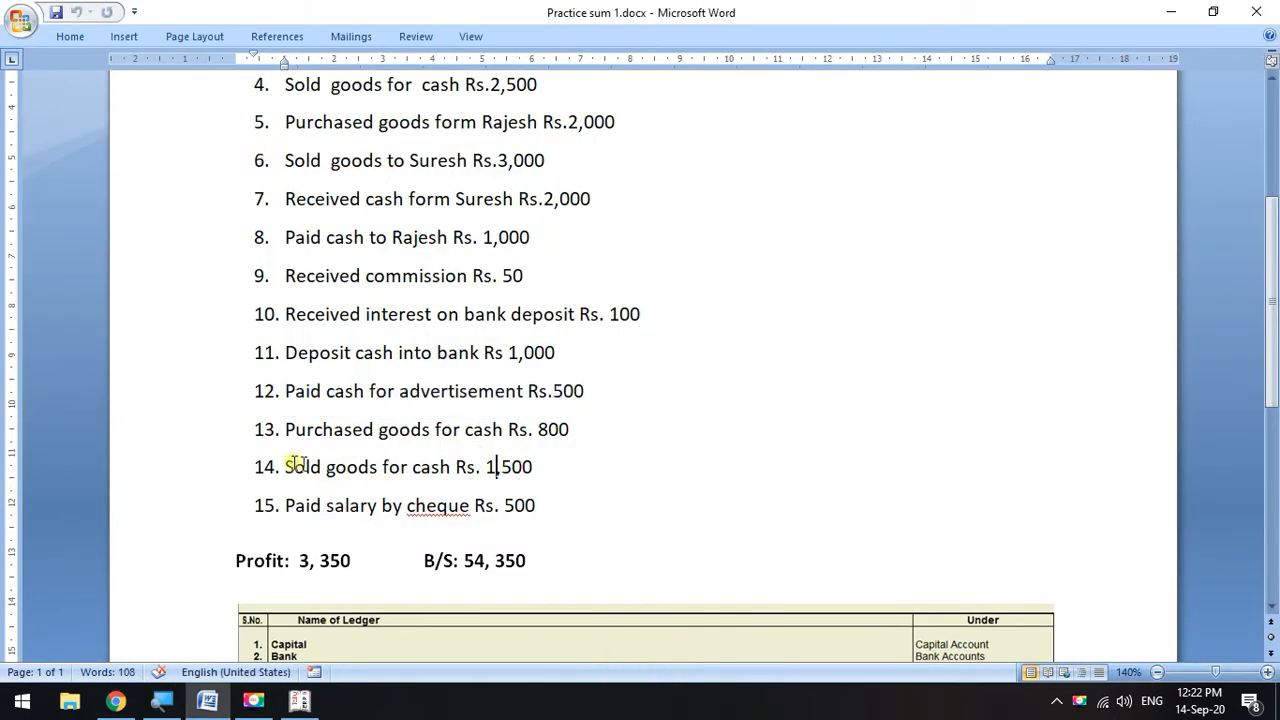
left_click_drag(287, 505, 568, 508)
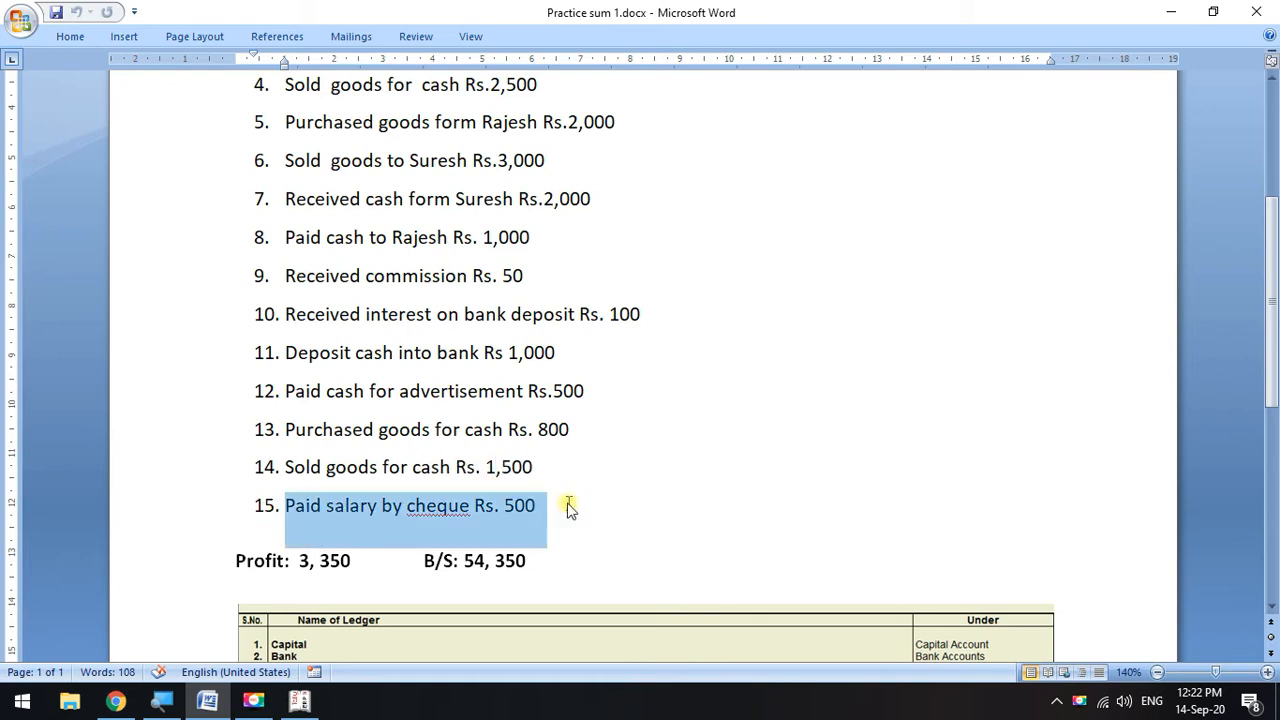
key("alt+Tab")
- Create and save a Salary ledger under Indirect Expenses, with Type of Ledger as Not Applicable
type("Sa")
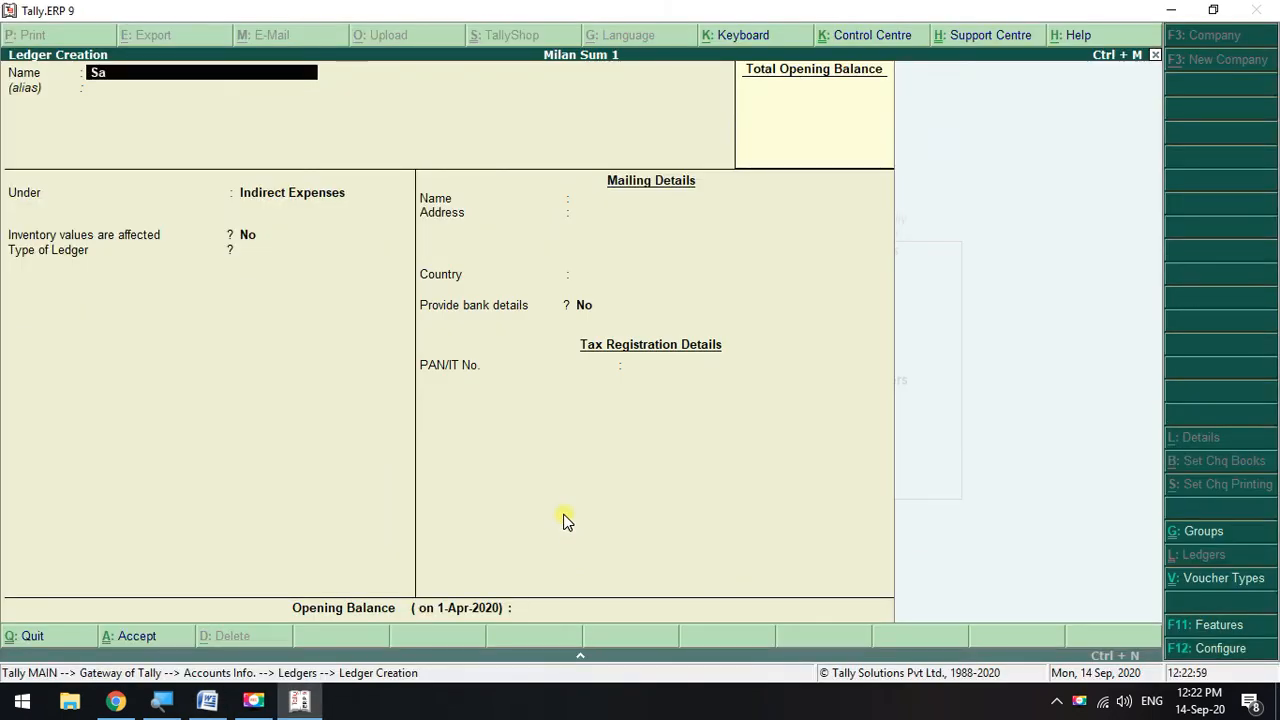
key("Return")
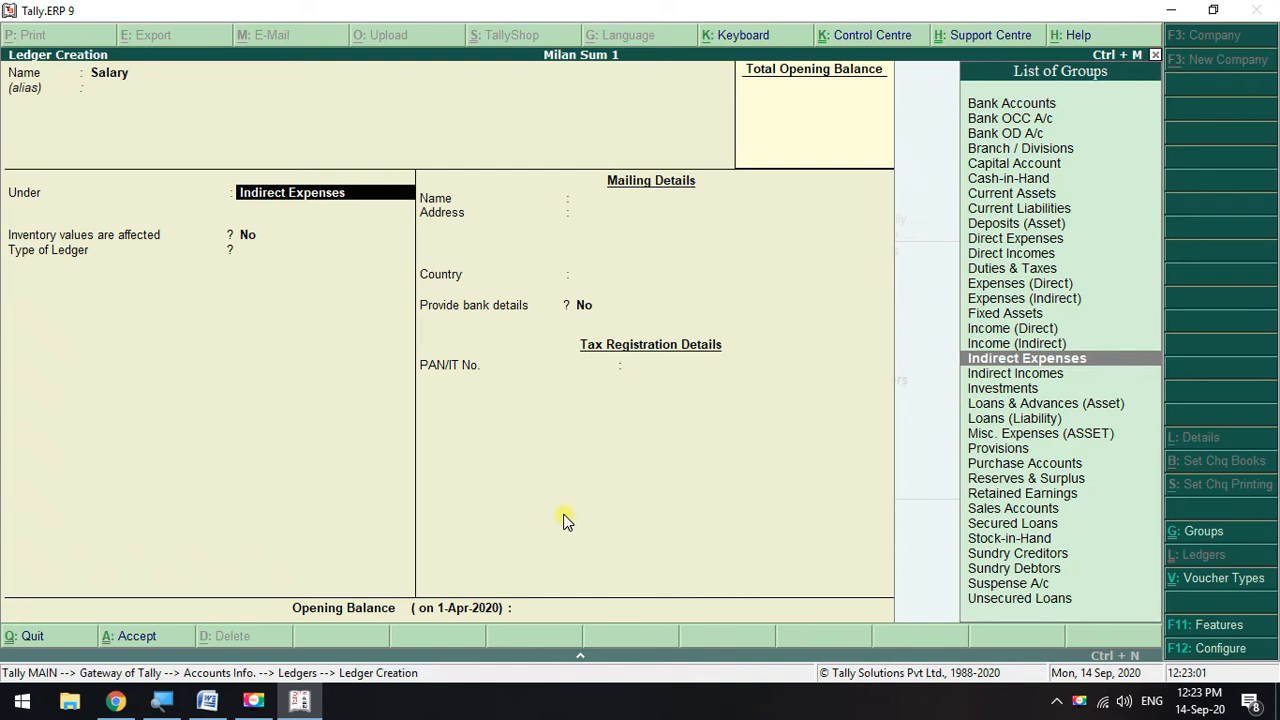
key("Return")
key("Return")
key("Return")
key("Return")
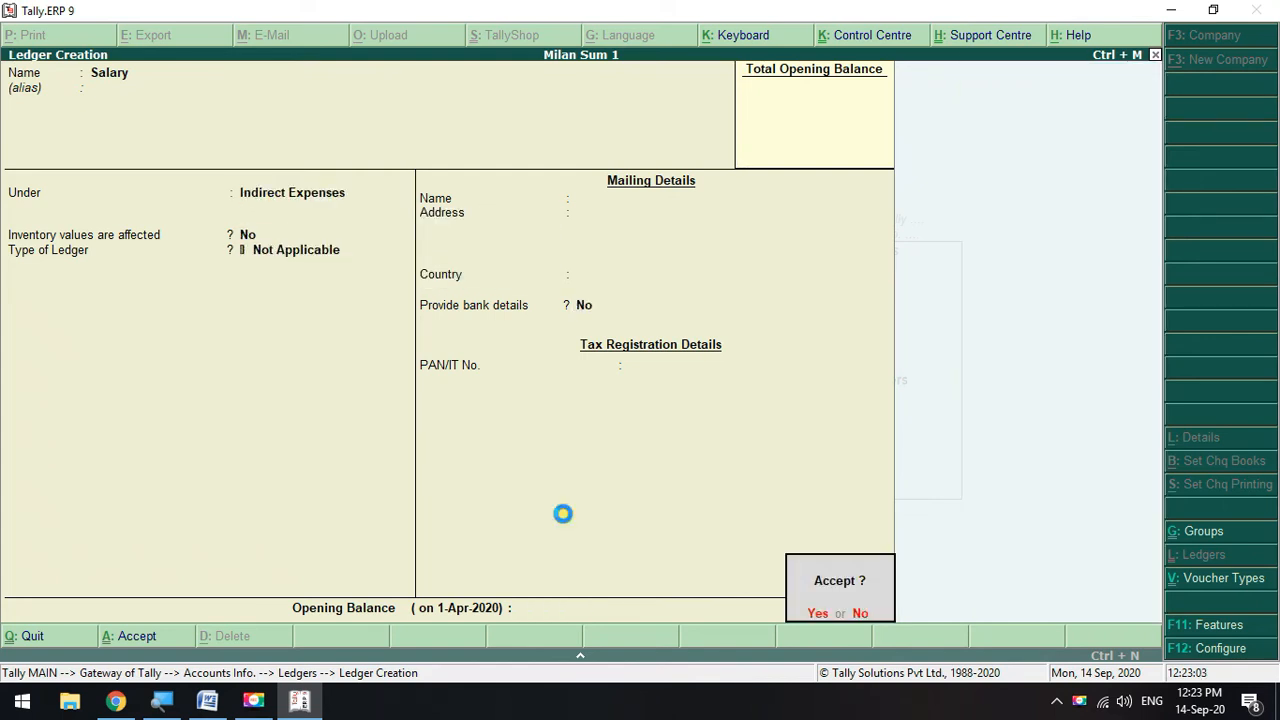
key("Return")
- Leave ledger creation and open the list of existing ledgers through the single-ledger Display option
key("Escape")
key("Escape")
key("Escape")
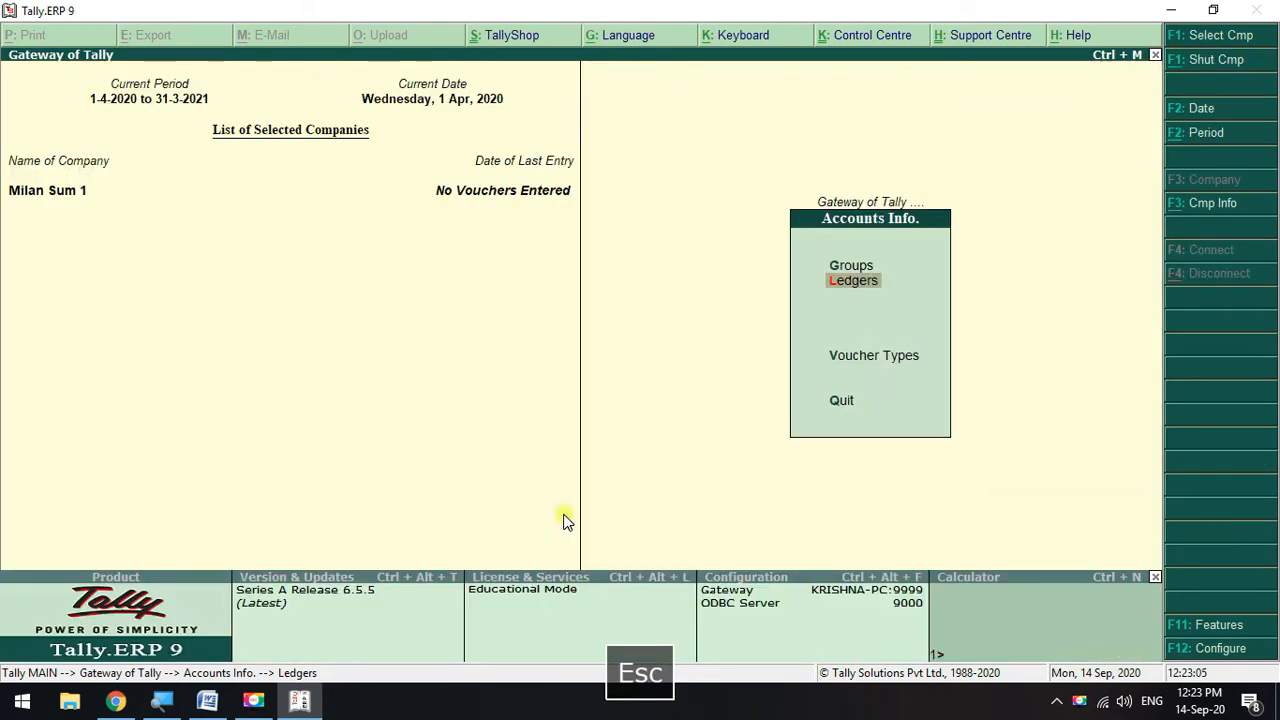
key("Return")
key("Down")
key("Return")
key("Down")
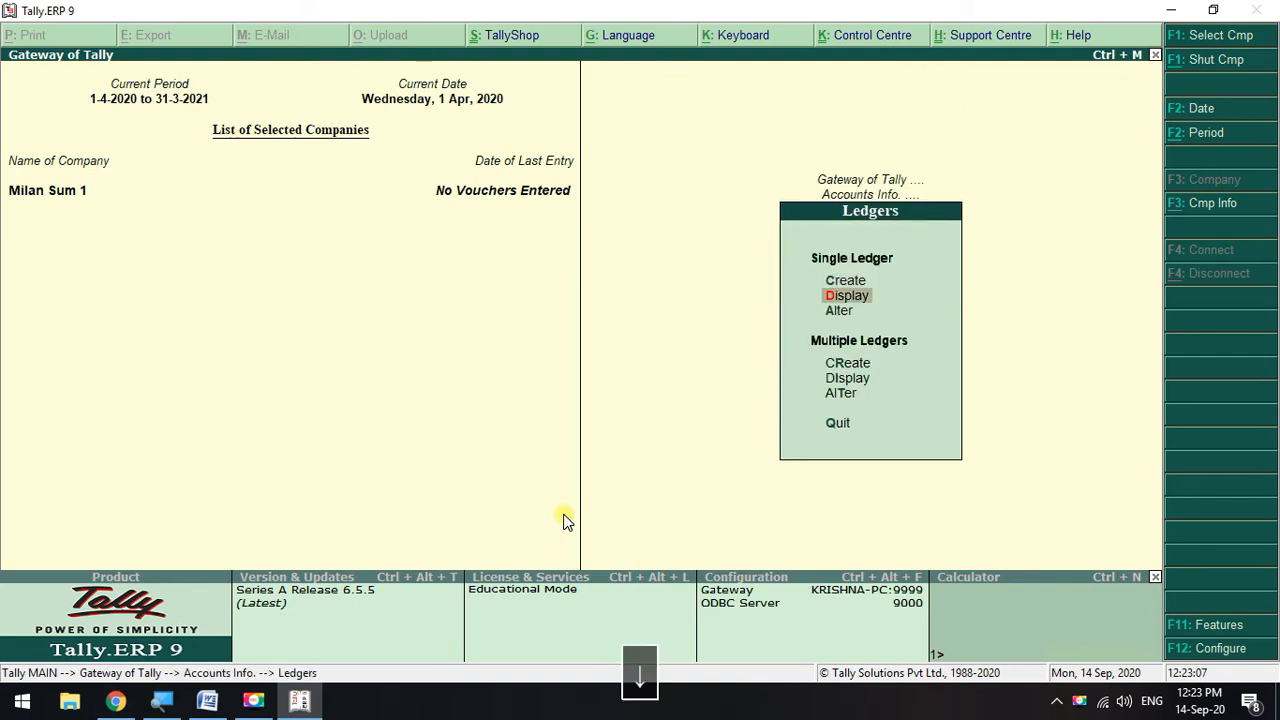
key("Return")
- Go through the List of Ledgers from Advertisement to the last entry to check which ledgers exist
key("Down")
key("Down")
key("Down")
key("Down")
key("Down")
key("Down")
key("Down")
key("Down")
key("Down")
key("Down")
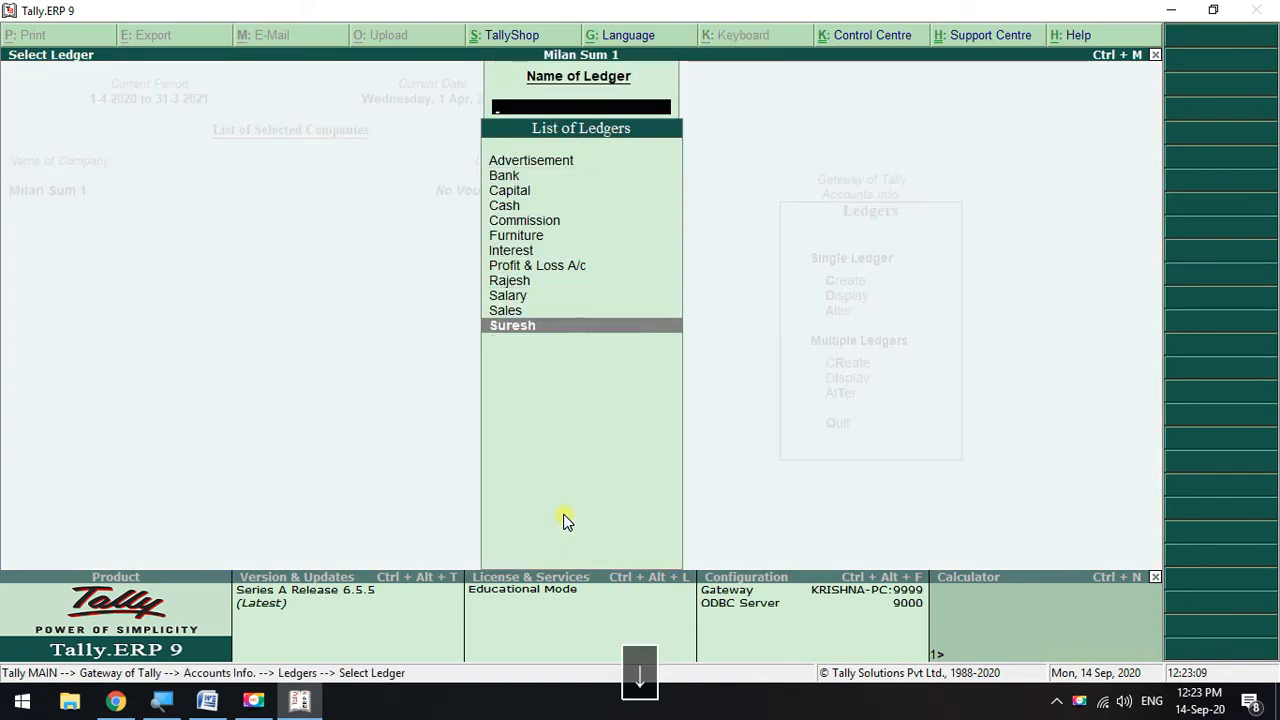
key("Up")
key("Up")
key("Up")
key("Up")
key("Up")
key("Up")
key("Up")
key("Up")
key("Up")
key("Up")
key("Up")
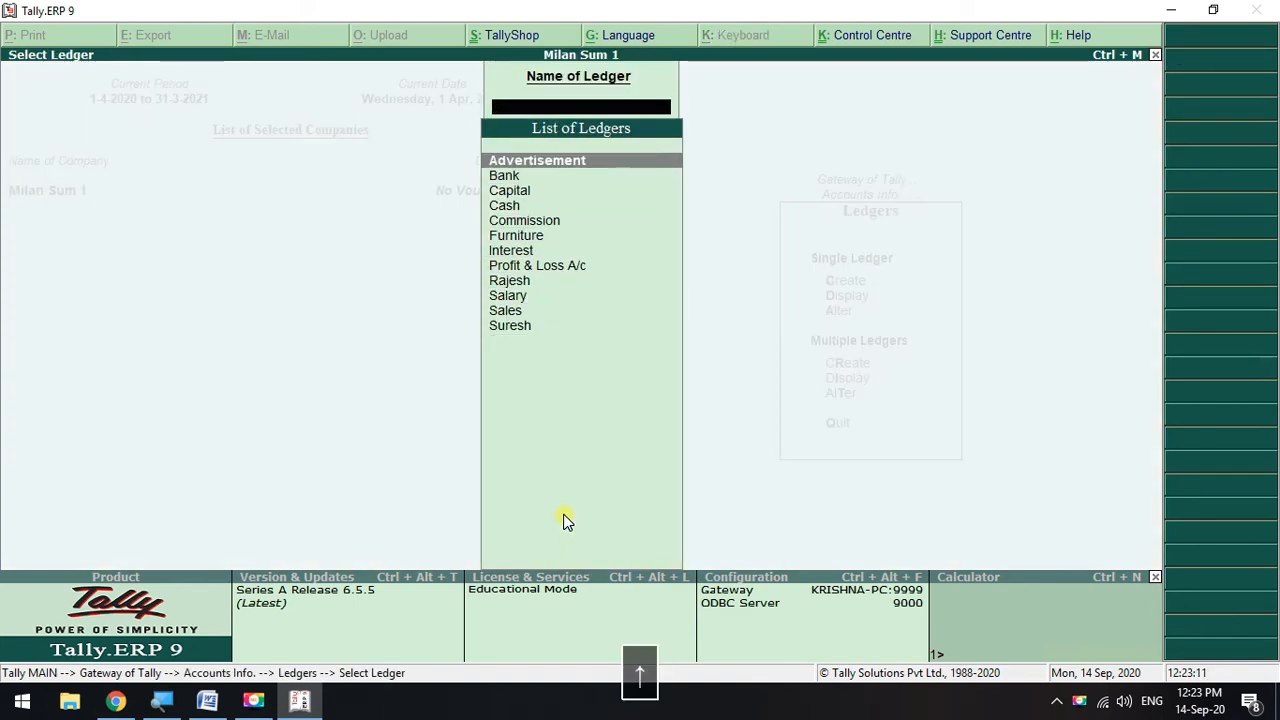
key("Down")
key("Down")
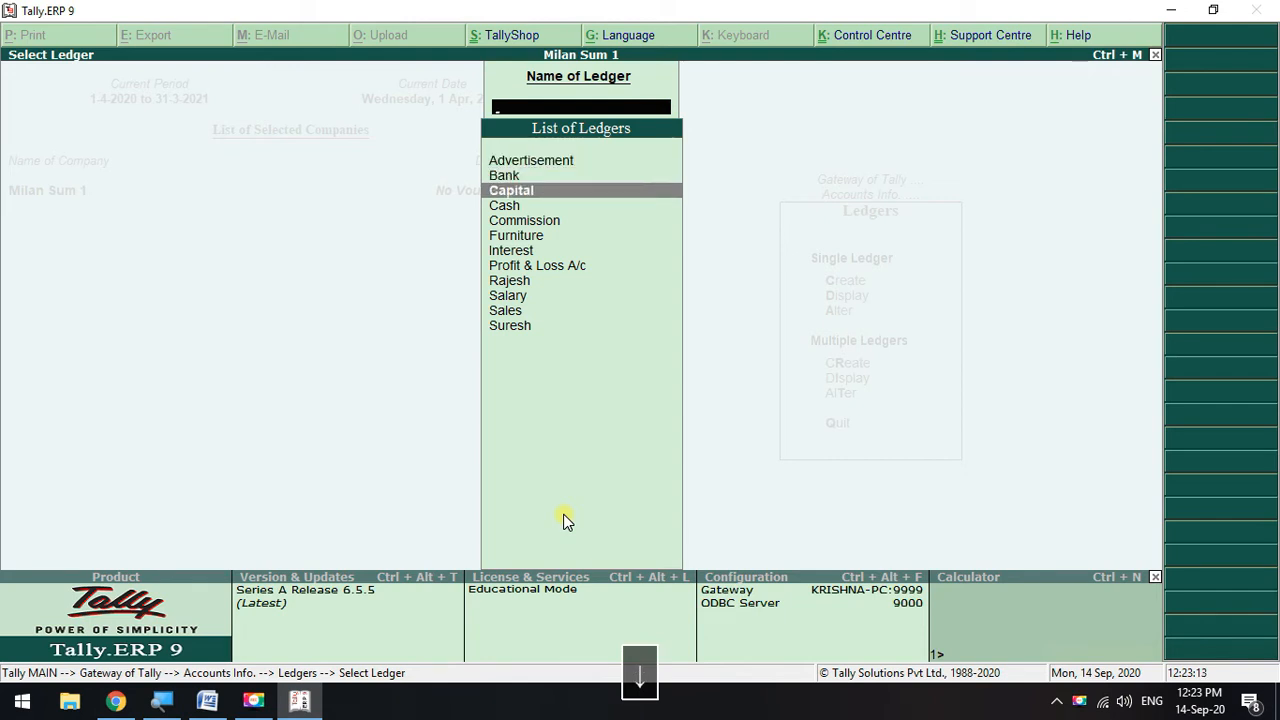
key("Down")
key("Down")
key("Down")
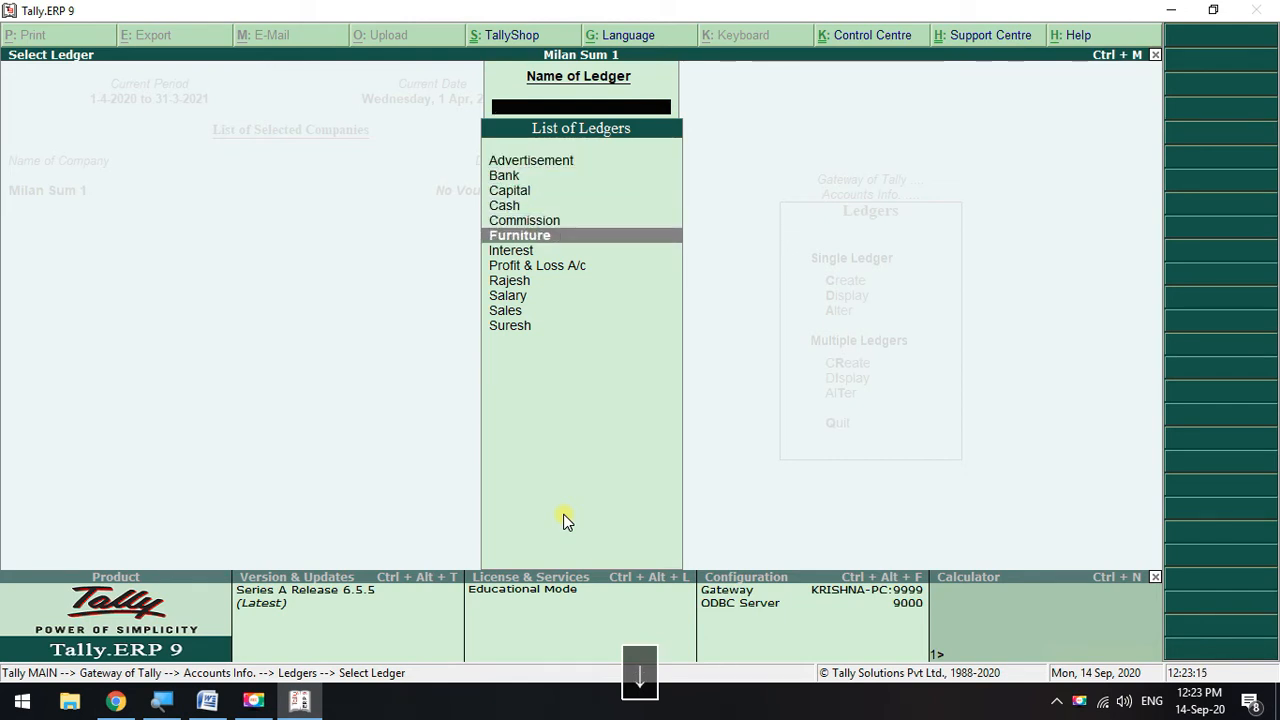
key("Down")
key("Down")
key("Down")
key("Down")
key("Down")
key("Down")
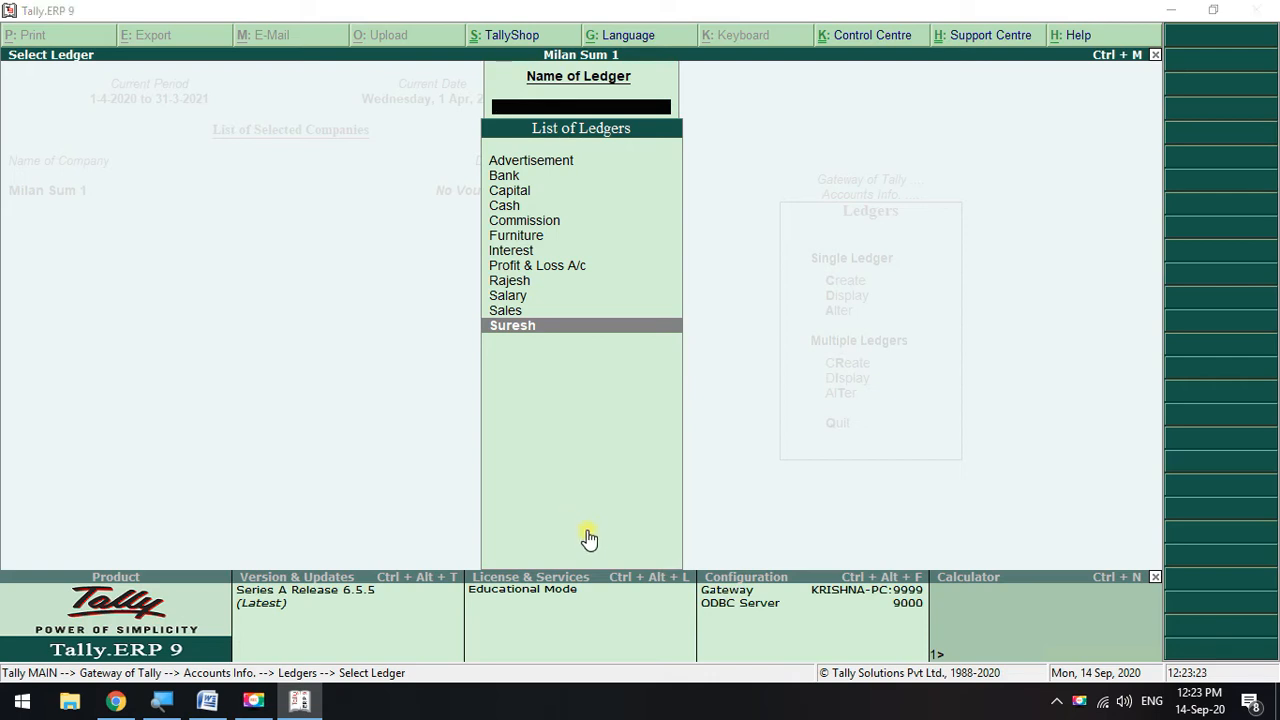
- Switch to the Word document and examine the table of ledger names and their groups below the transactions
key("alt+Tab")
scroll(591, 514, "down", 3)
left_click(462, 358)
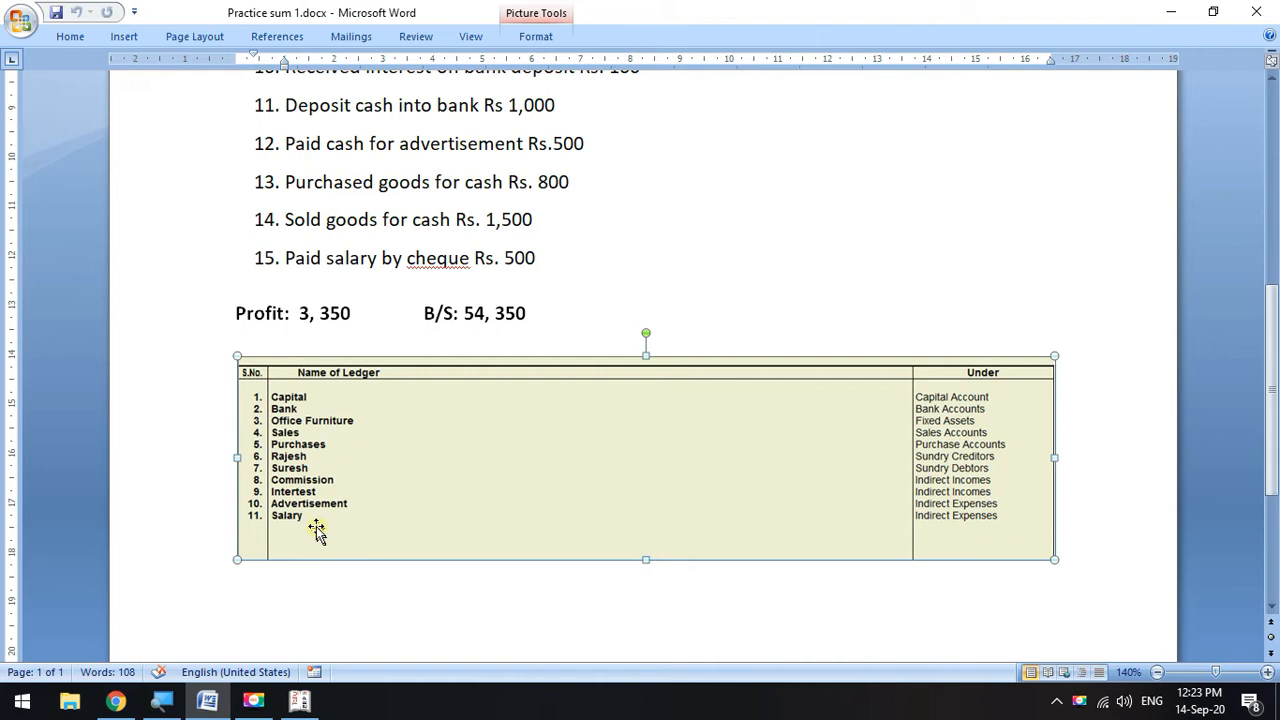
- Return to Tally.ERP 9 and go through the List of Ledgers against the document's table to find any missing ledger
scroll(374, 449, "up", 1)
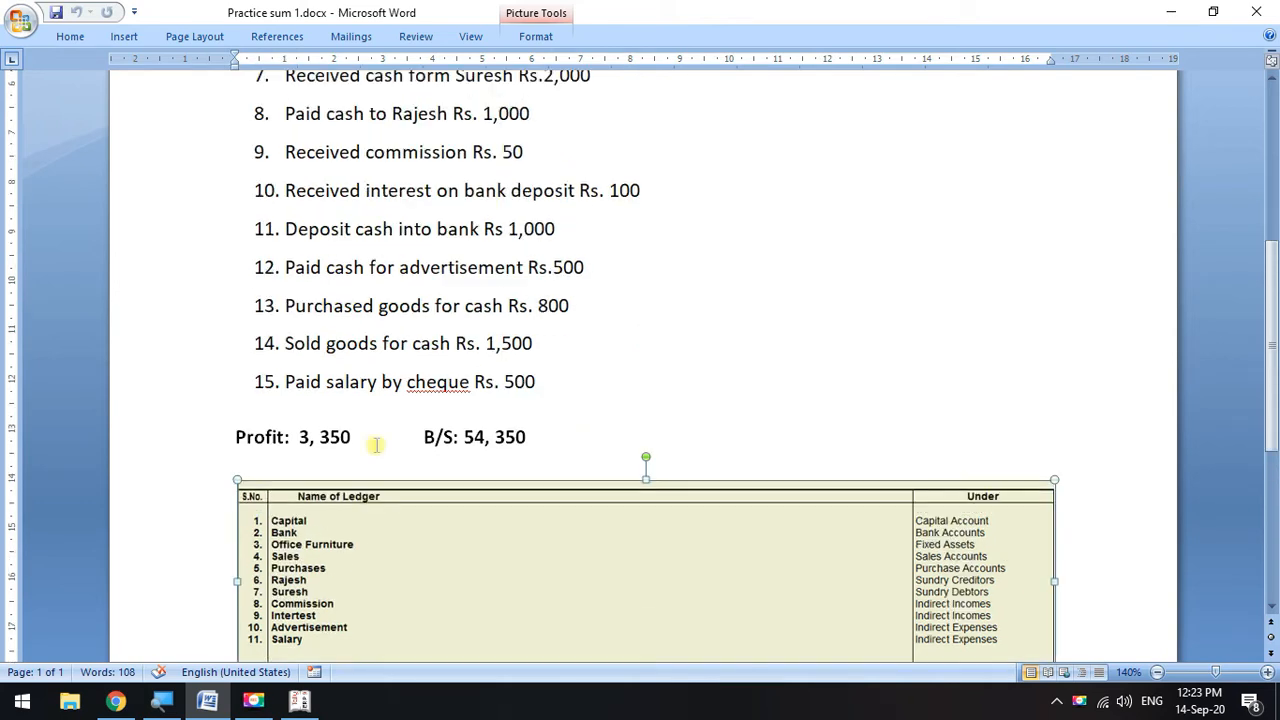
scroll(618, 469, "down", 1)
key("alt+Tab")
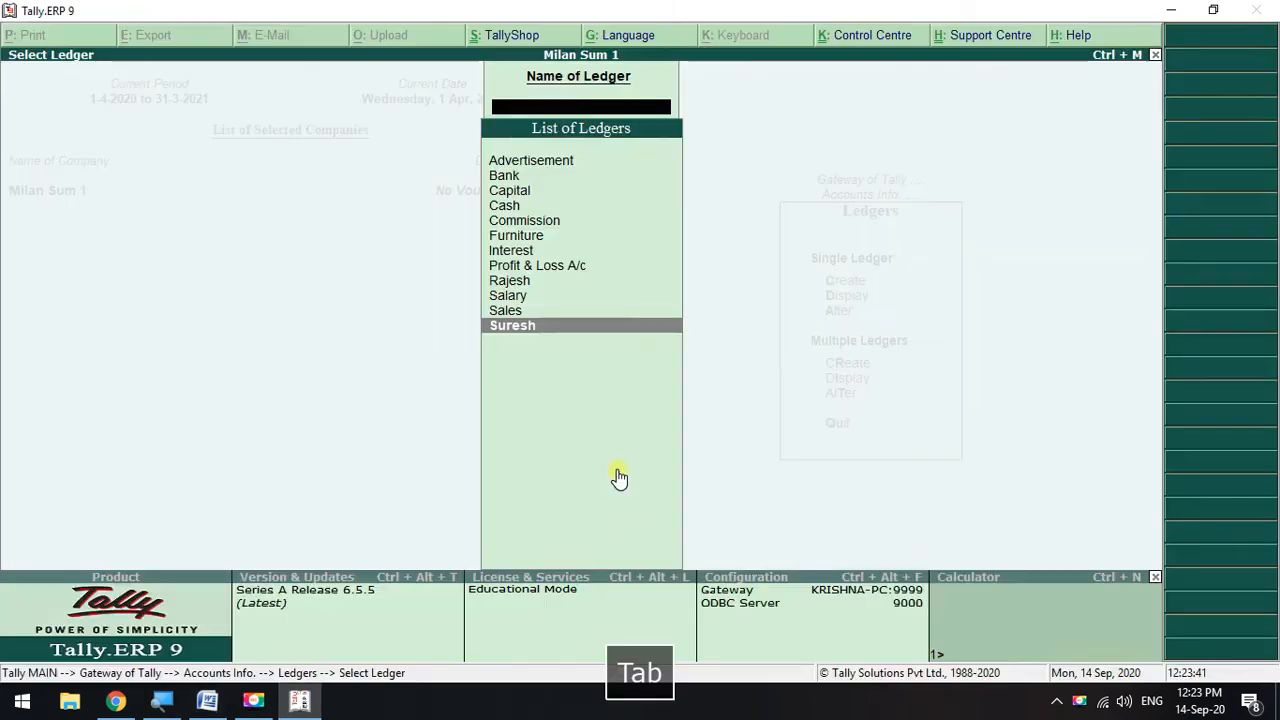
left_click(526, 250)
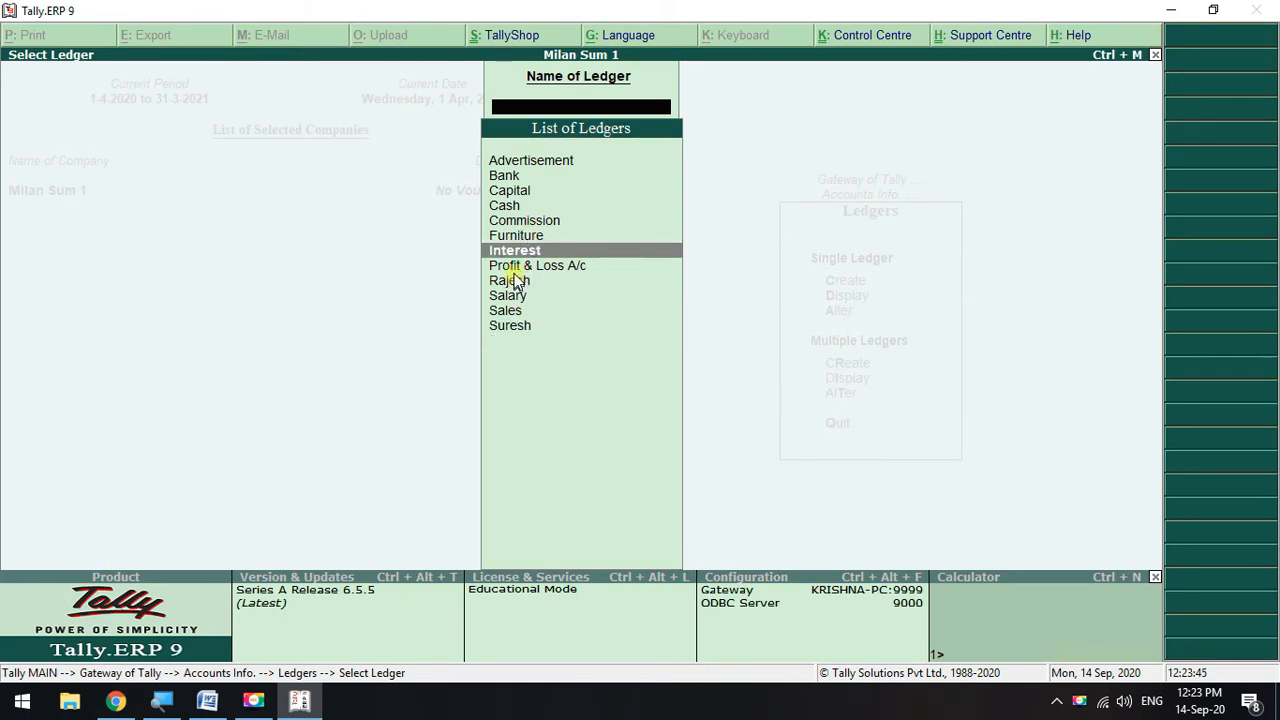
key("Down")
key("Down")
key("Down")
key("Down")
key("Down")
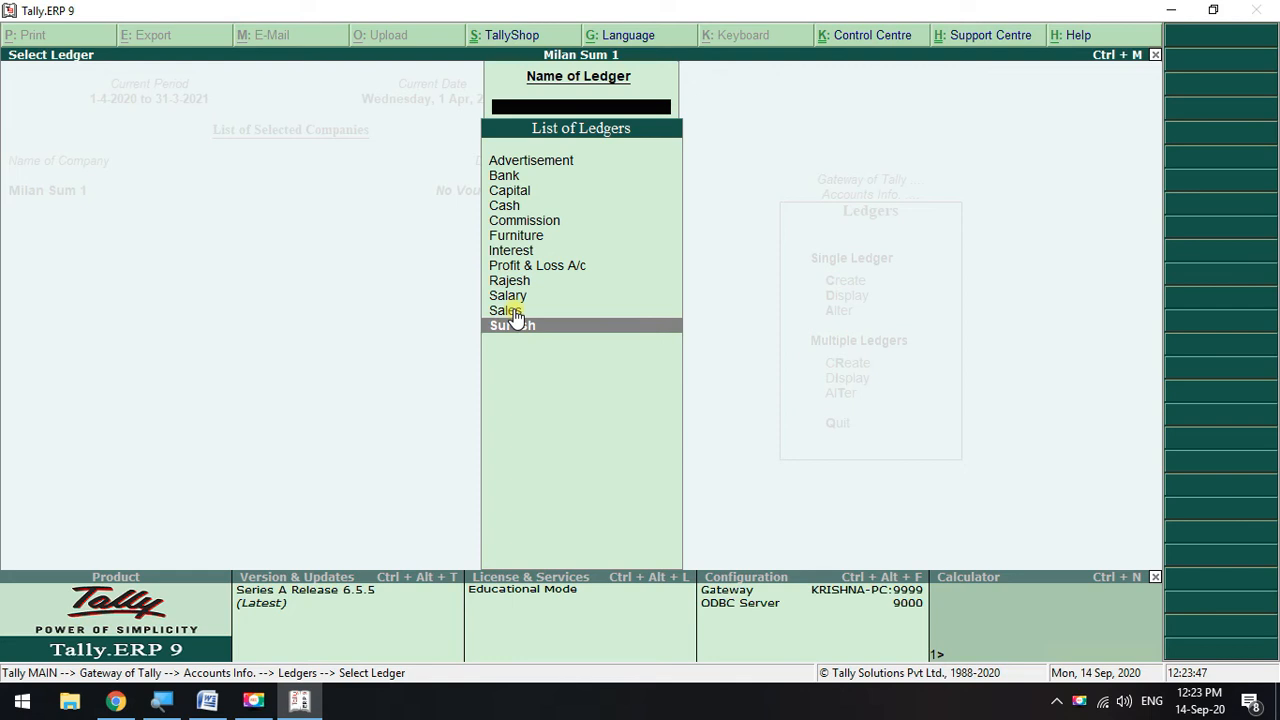
key("Up")
key("Up")
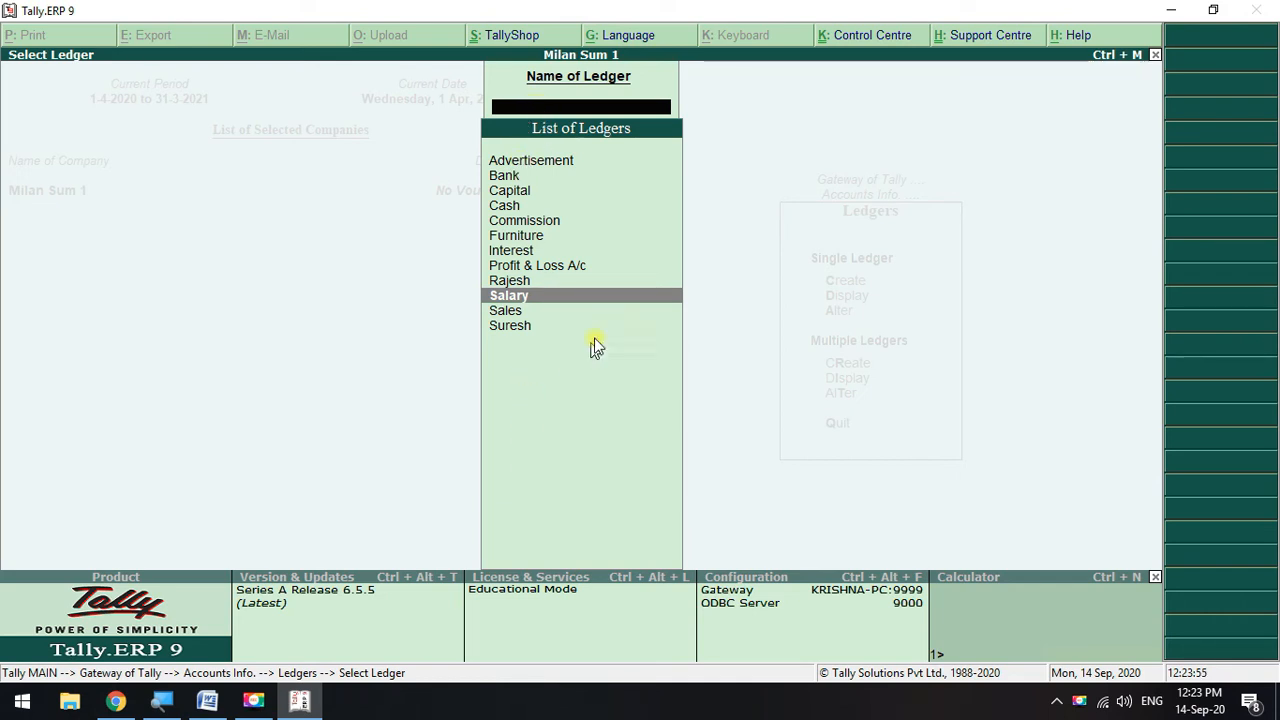
- Leave the ledger list and open the single-ledger creation form under Accounts Info
key("Escape")
key("Escape")
key("Escape")
key("Return")
key("Down")
key("Return")
key("Return")
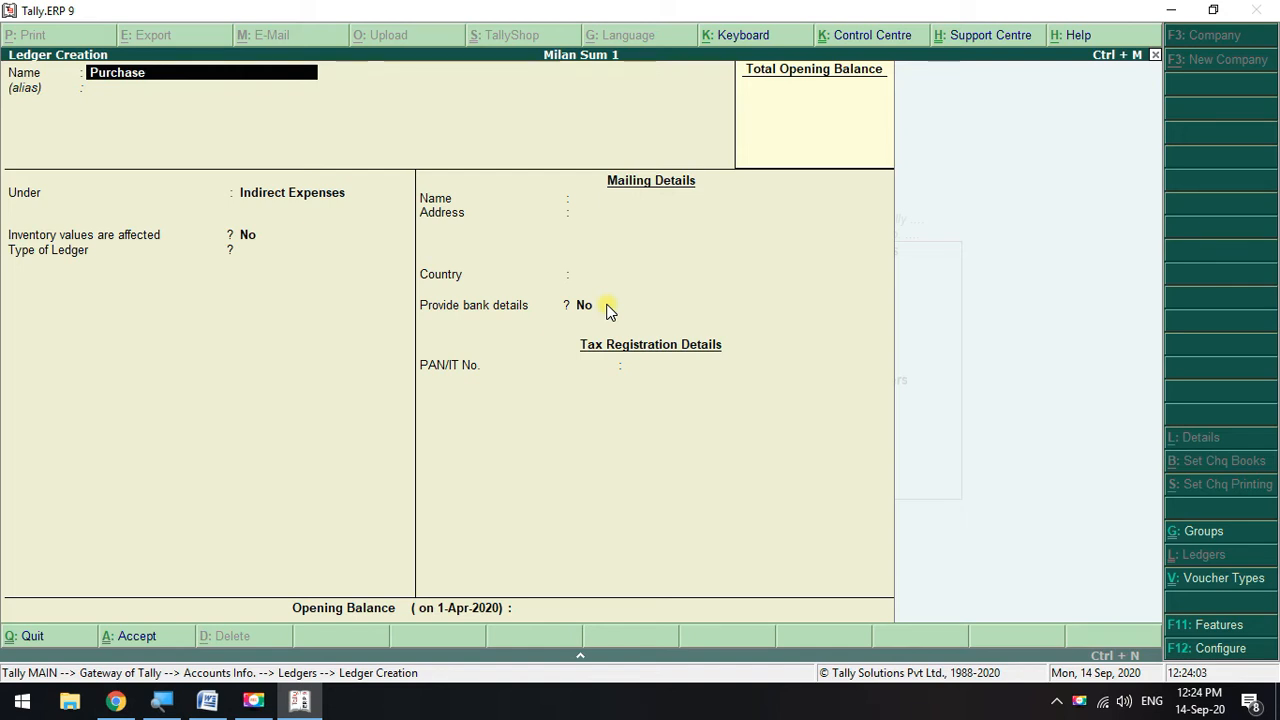
- Name the new ledger Purchase and place it under the Purchase Accounts group
type("Purchase")
key("Return")
key("Down")
key("Down")
key("Down")
key("Down")
key("Down")
key("Down")
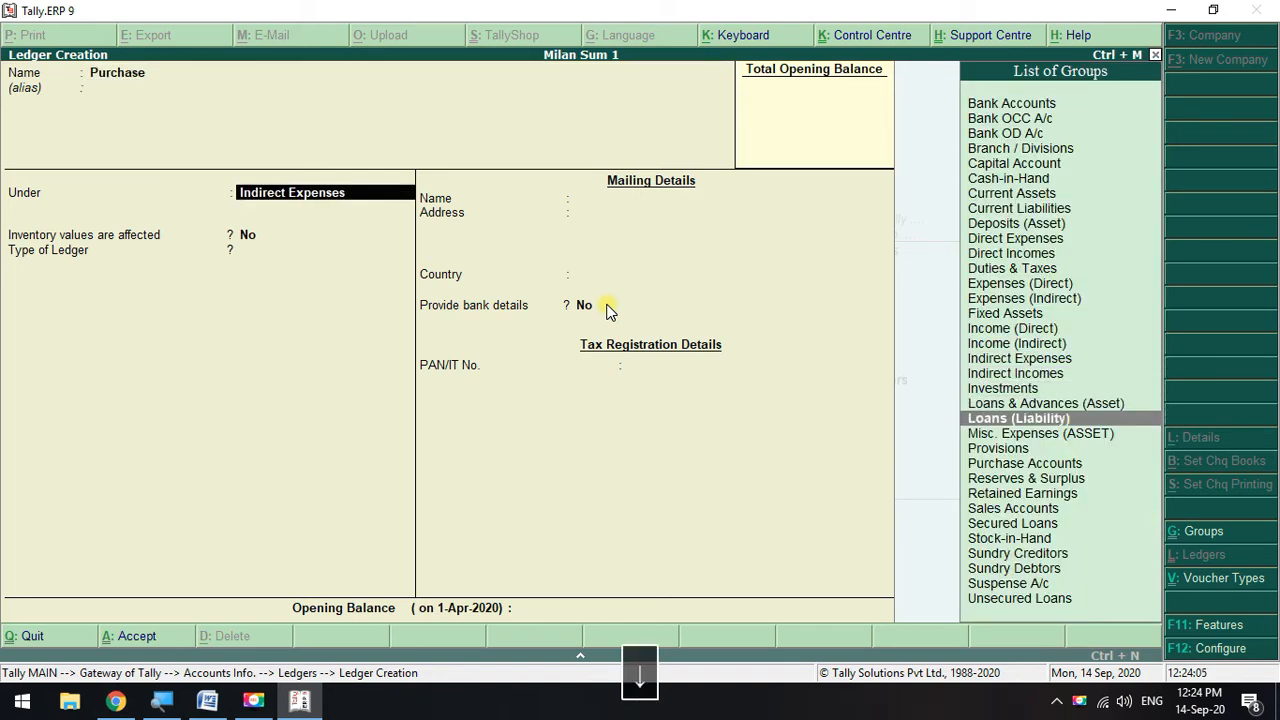
key("Down")
key("Return")
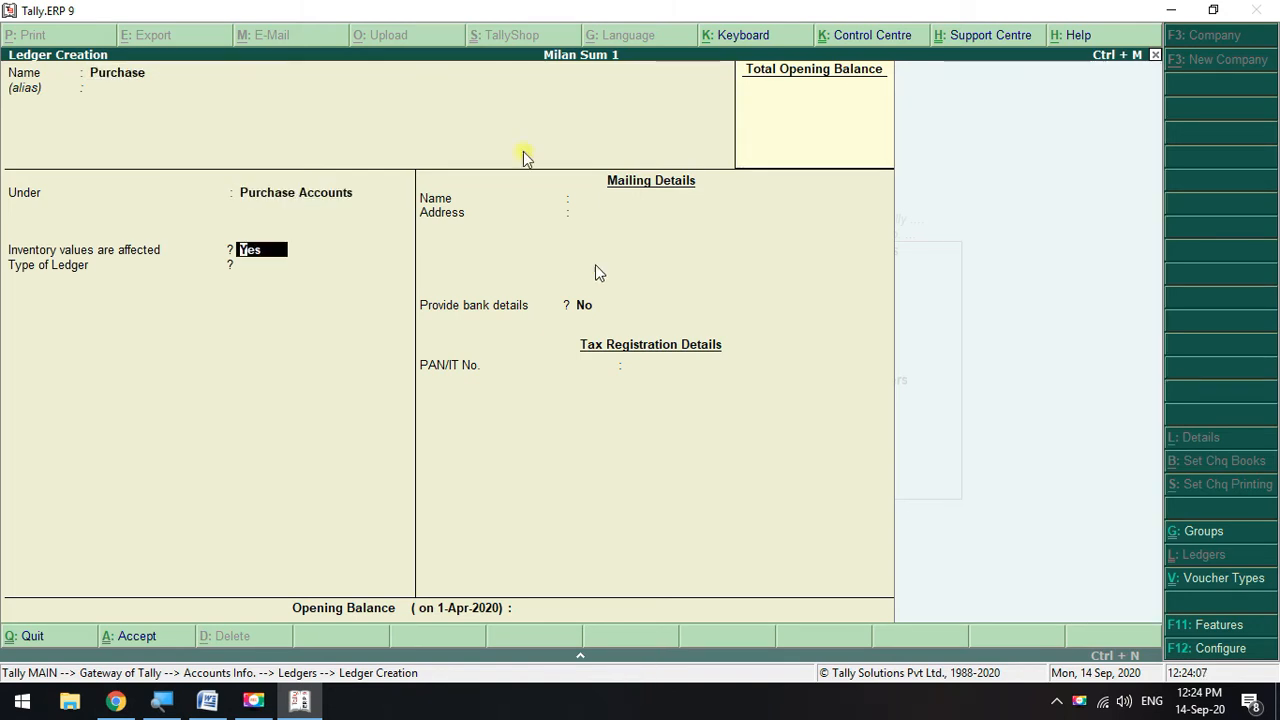
- Save the Purchase ledger with inventory values affected as Yes and Type of Ledger as Not Applicable
key("Return")
key("Return")
key("Return")
key("Return")
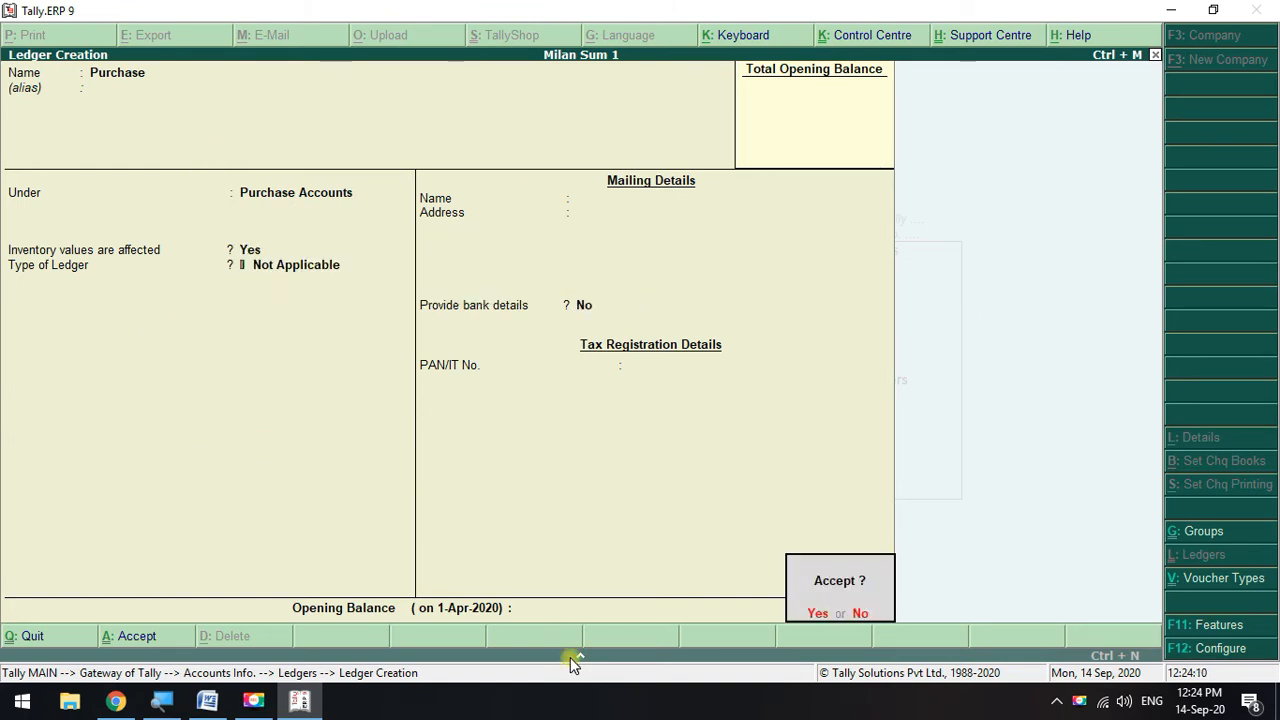
key("Return")
- Leave ledger creation, return to the Gateway of Tally and open Accounting Vouchers
key("Escape")
key("Escape")
key("Escape")
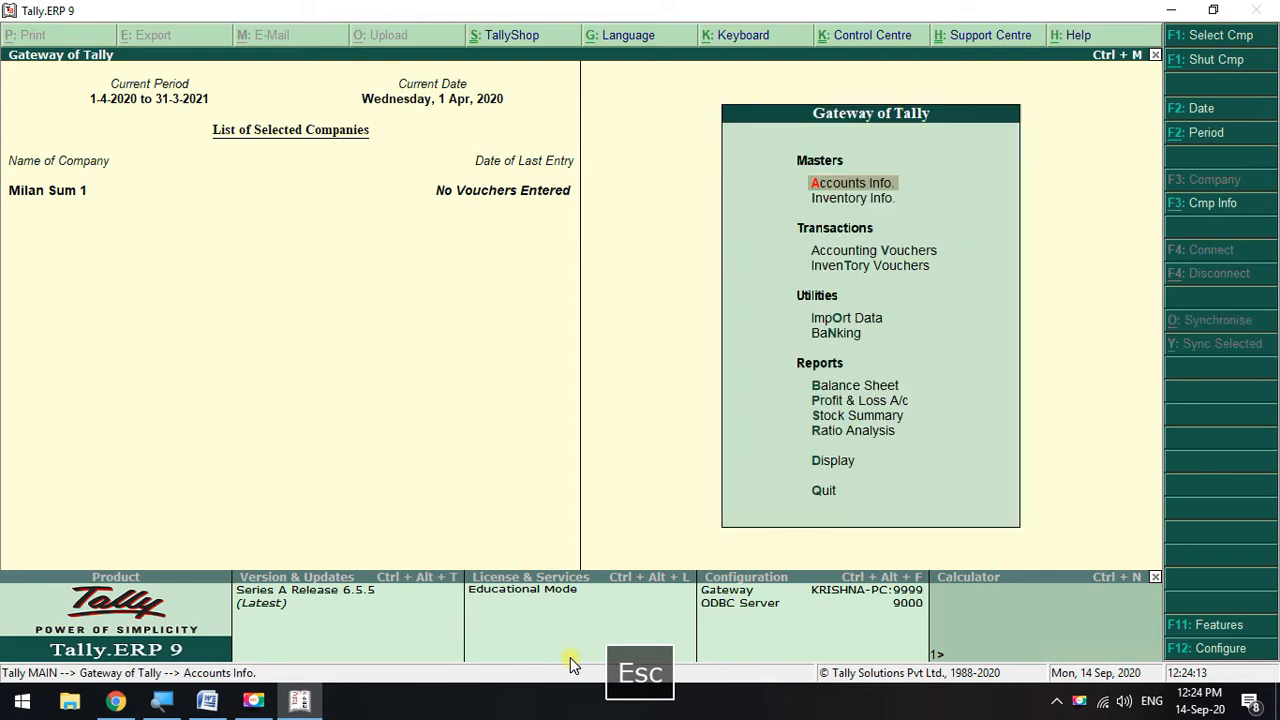
left_click(920, 251)
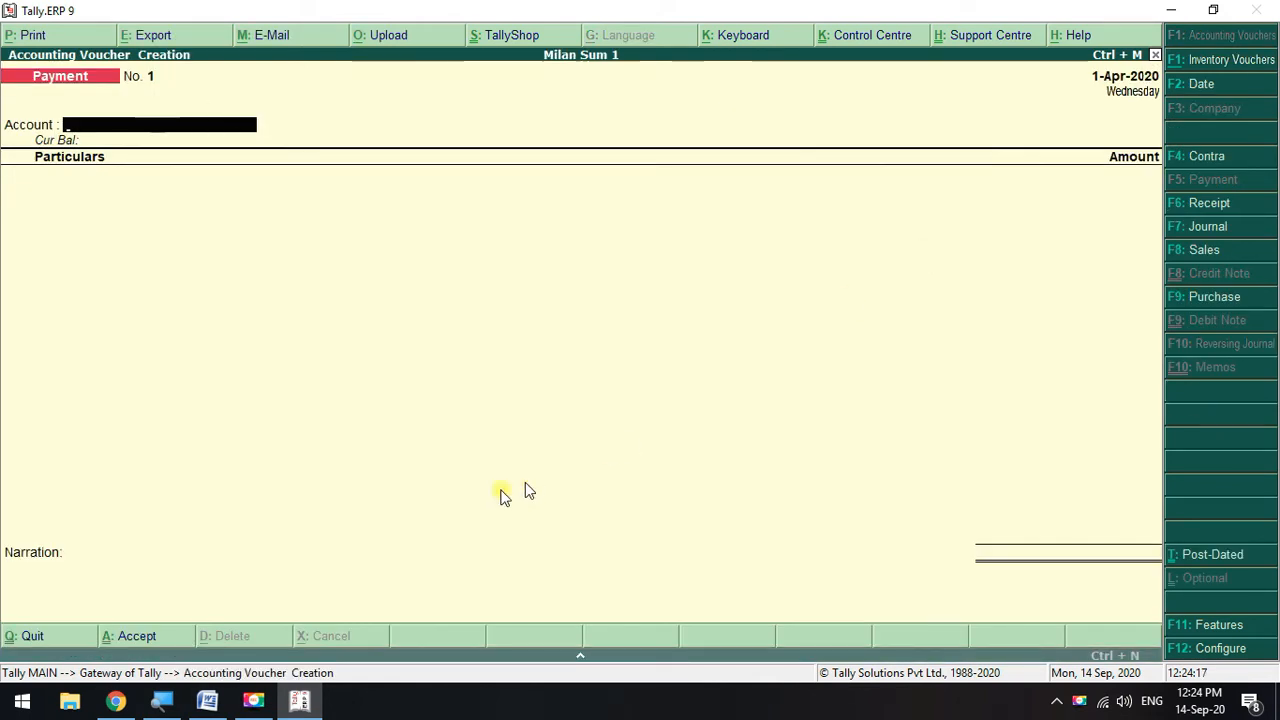
- Switch to the Word document and read the first transaction of Practice sum 1
left_click(207, 701)
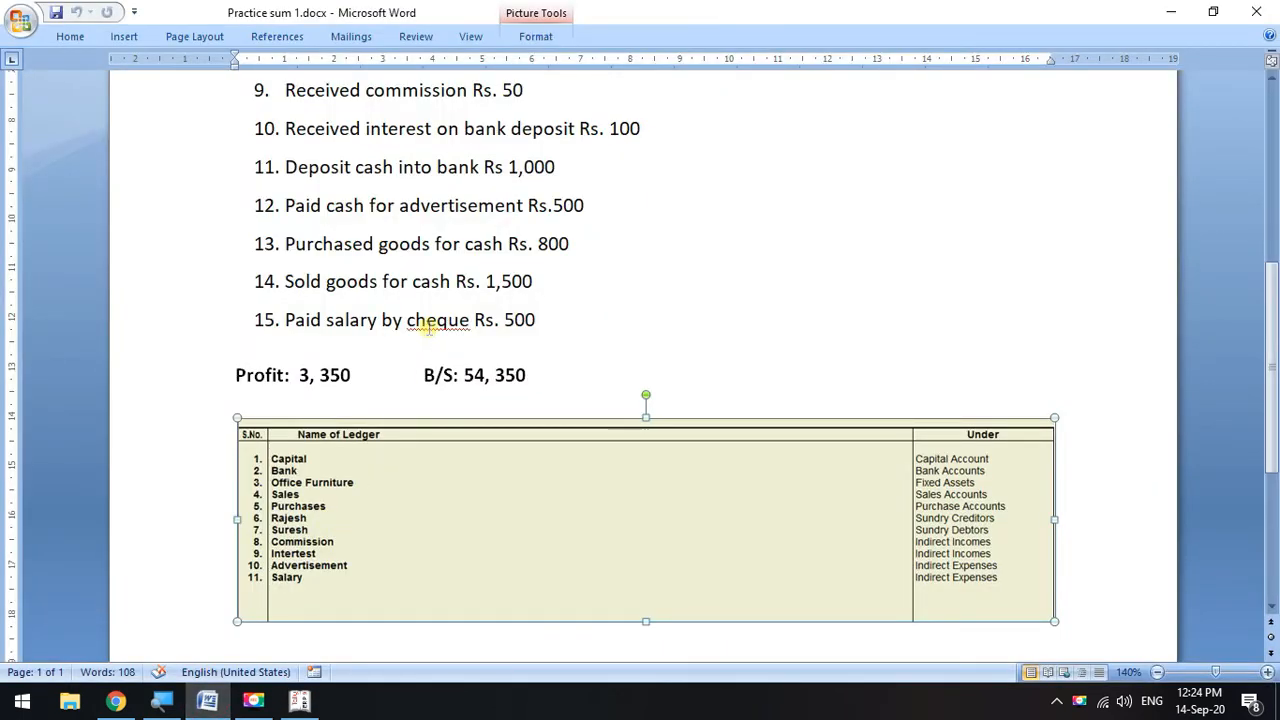
scroll(428, 327, "up", 5)
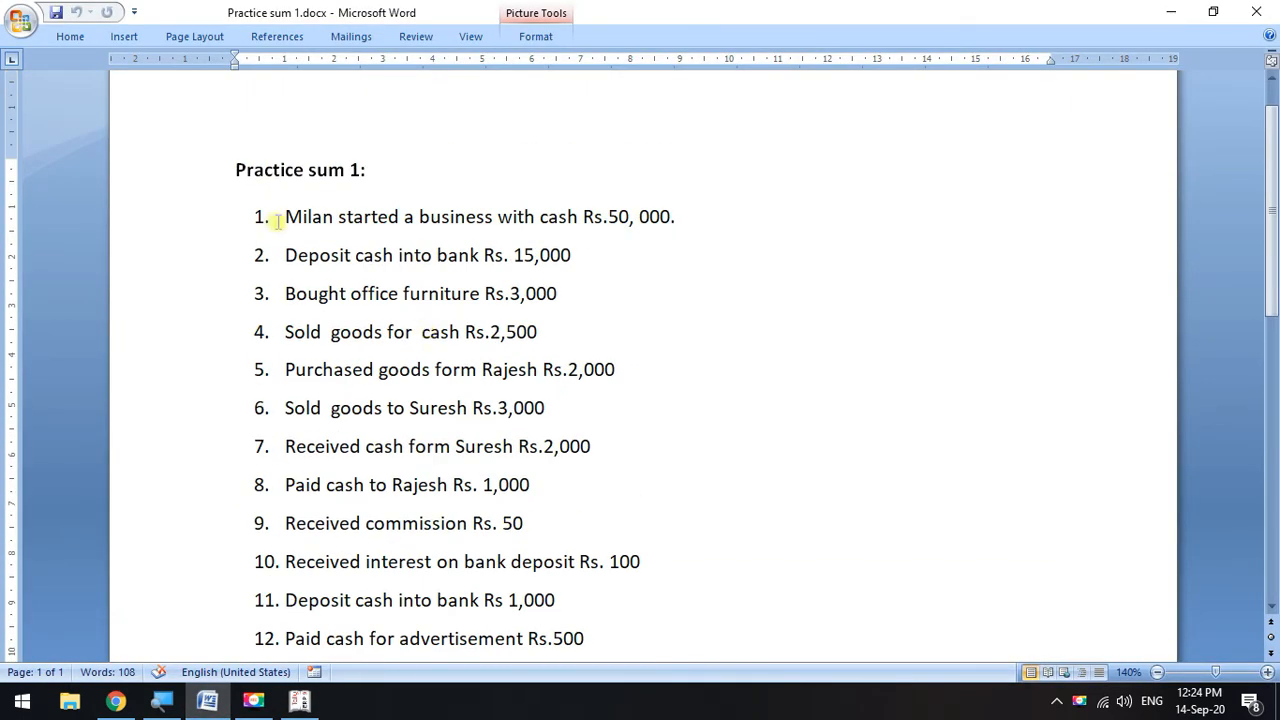
left_click_drag(282, 219, 688, 220)
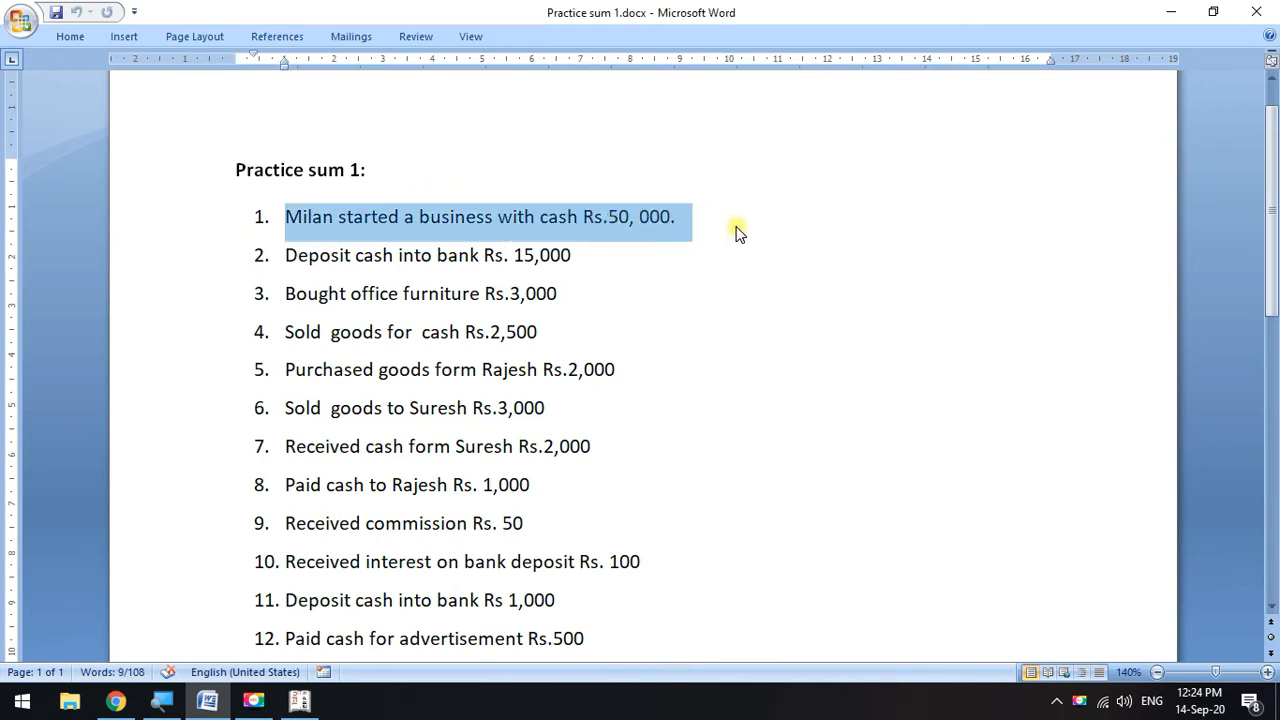
left_click(821, 232)
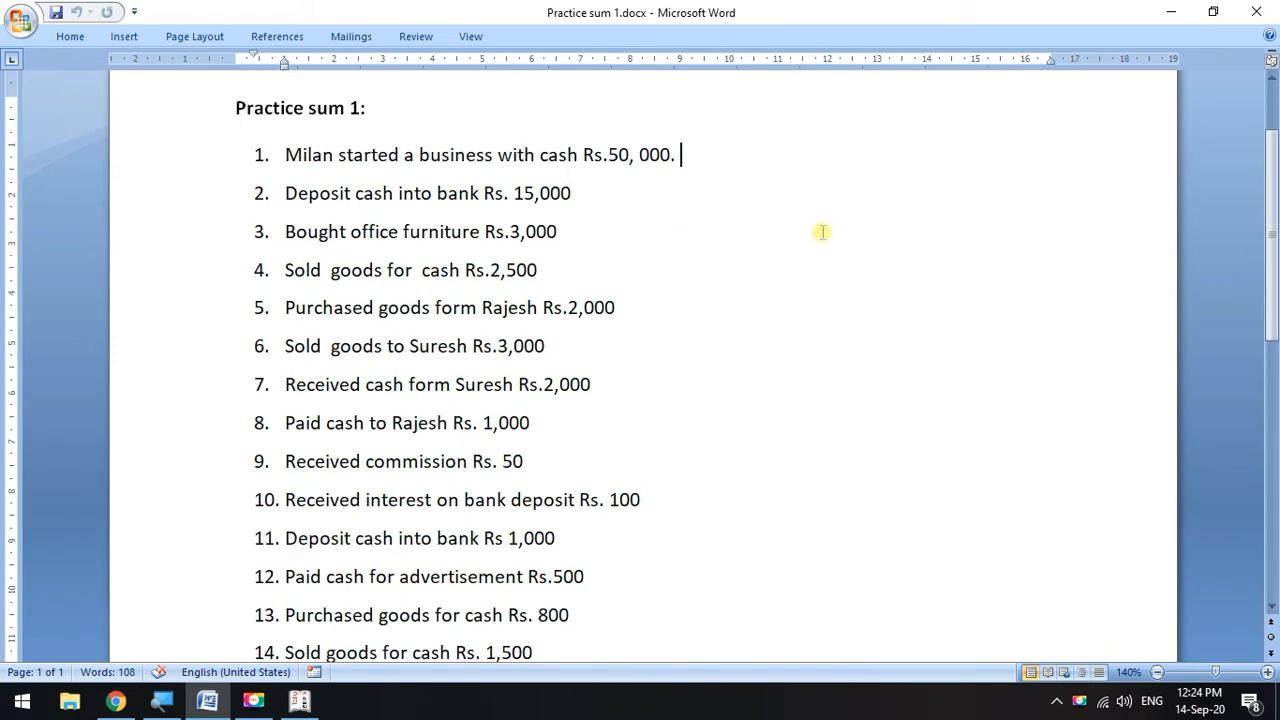
- Return to Tally.ERP 9, change the voucher type to Receipt and show the ledgers available for its Account
left_click(1171, 12)
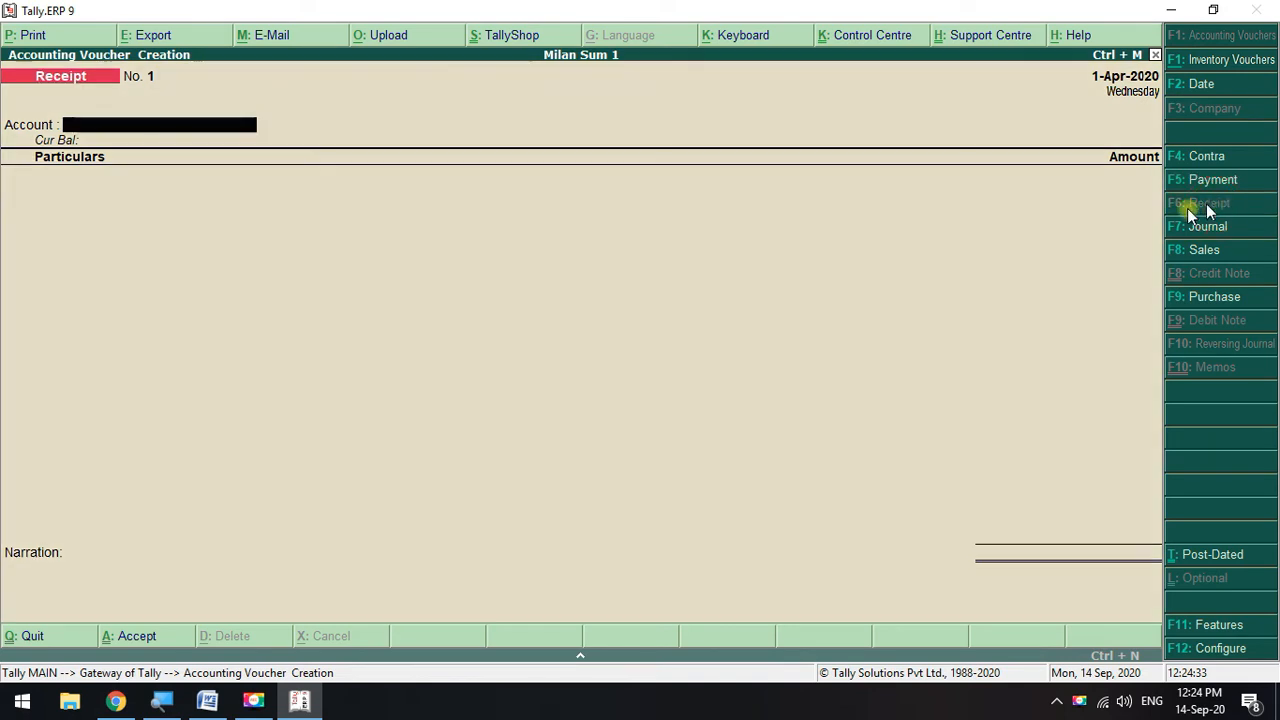
left_click(1210, 204)
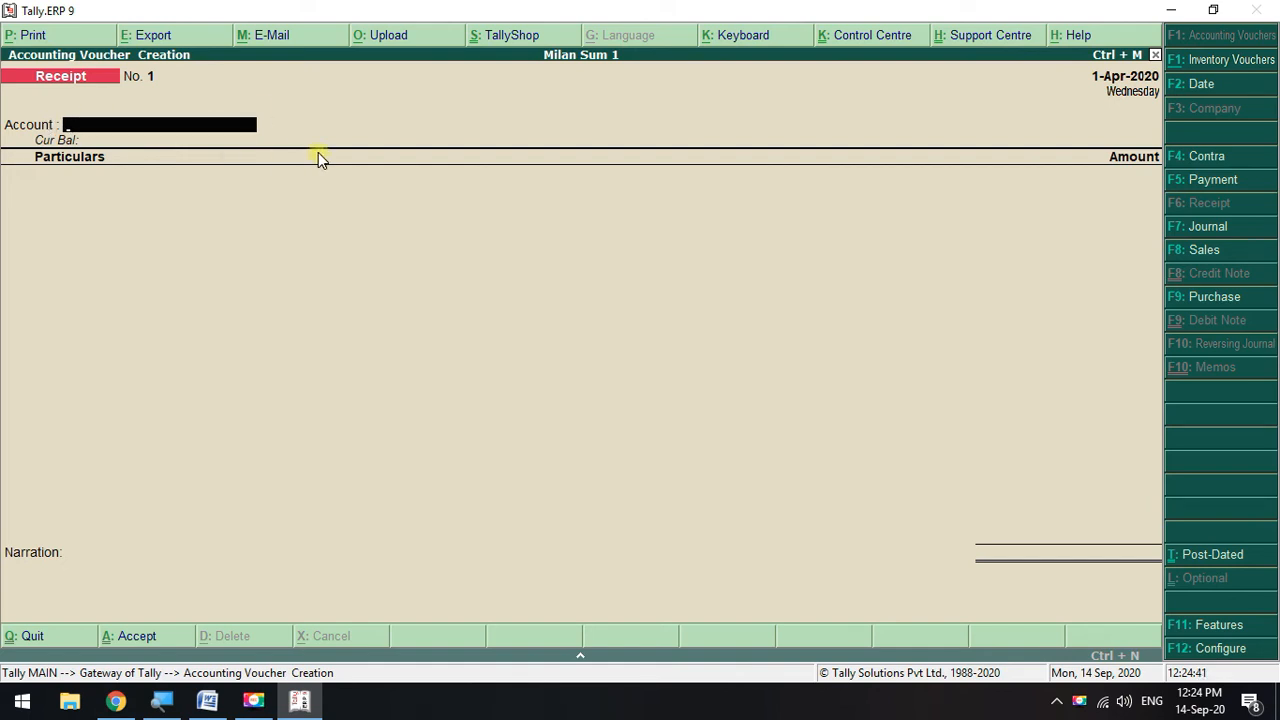
key("space")
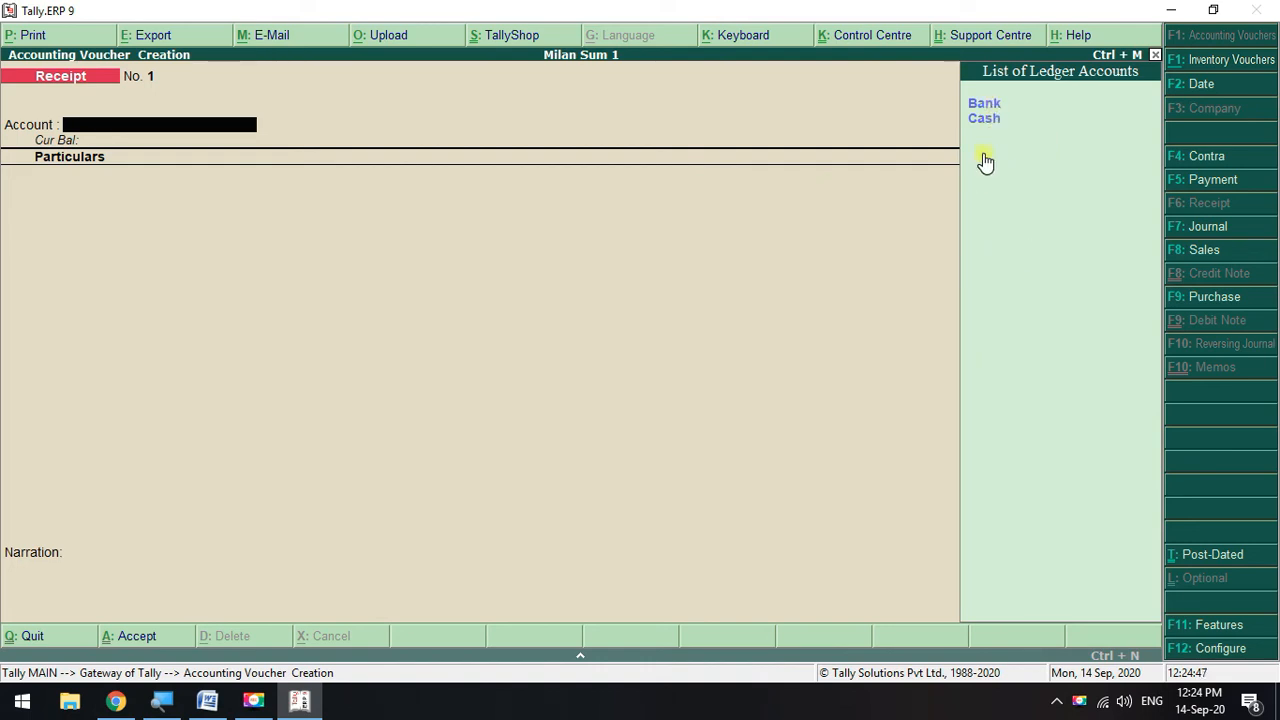
- Recheck the first transaction in the Word document and set the receipt voucher's Account to Cash
left_click(207, 700)
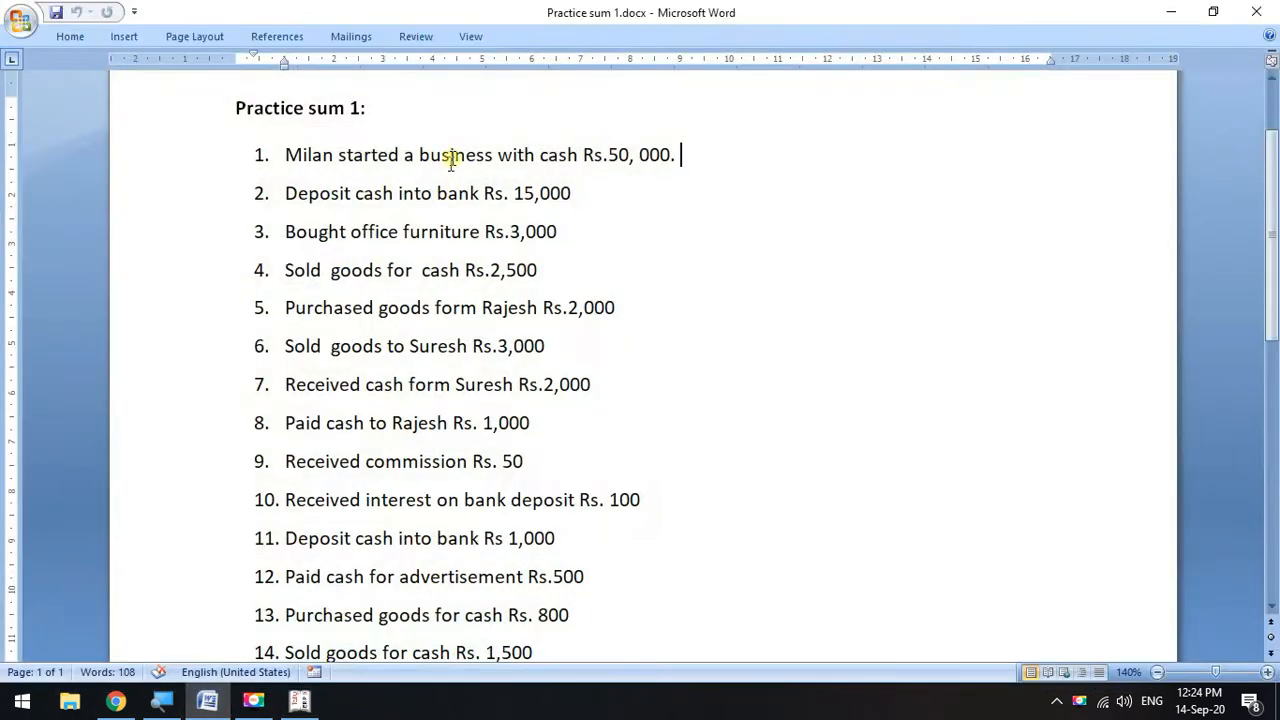
left_click_drag(280, 156, 678, 150)
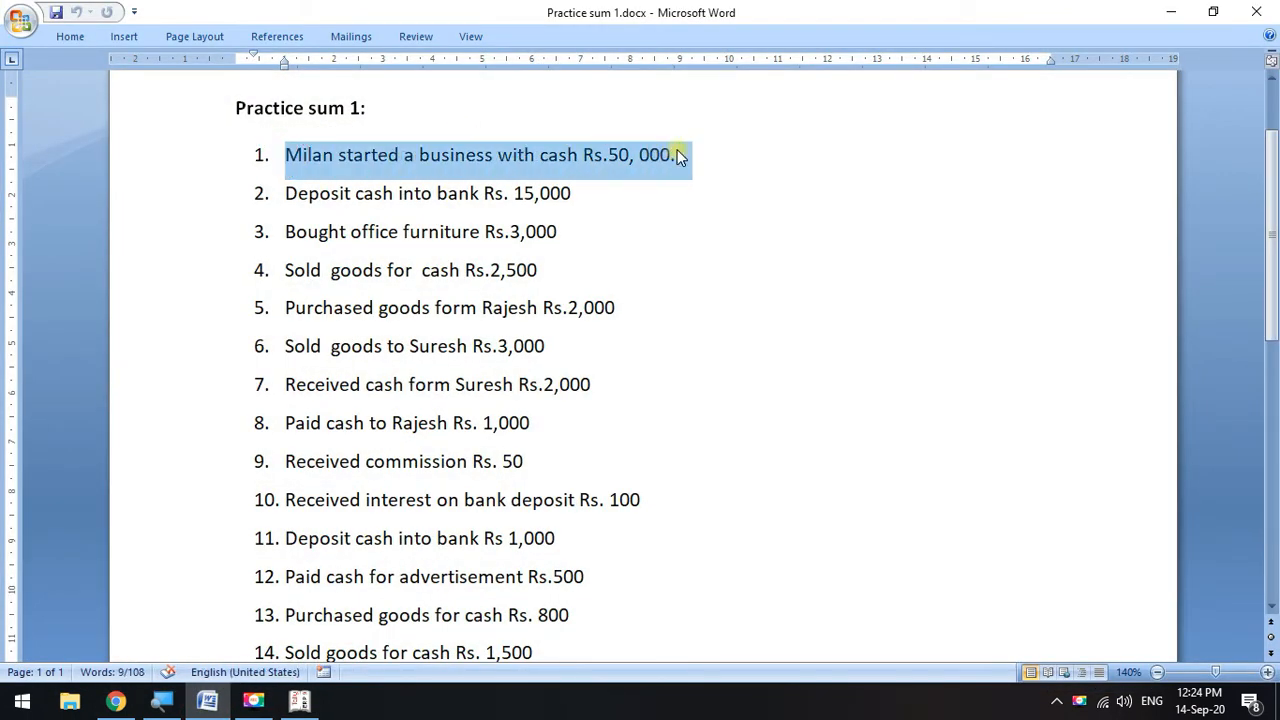
left_click(1171, 12)
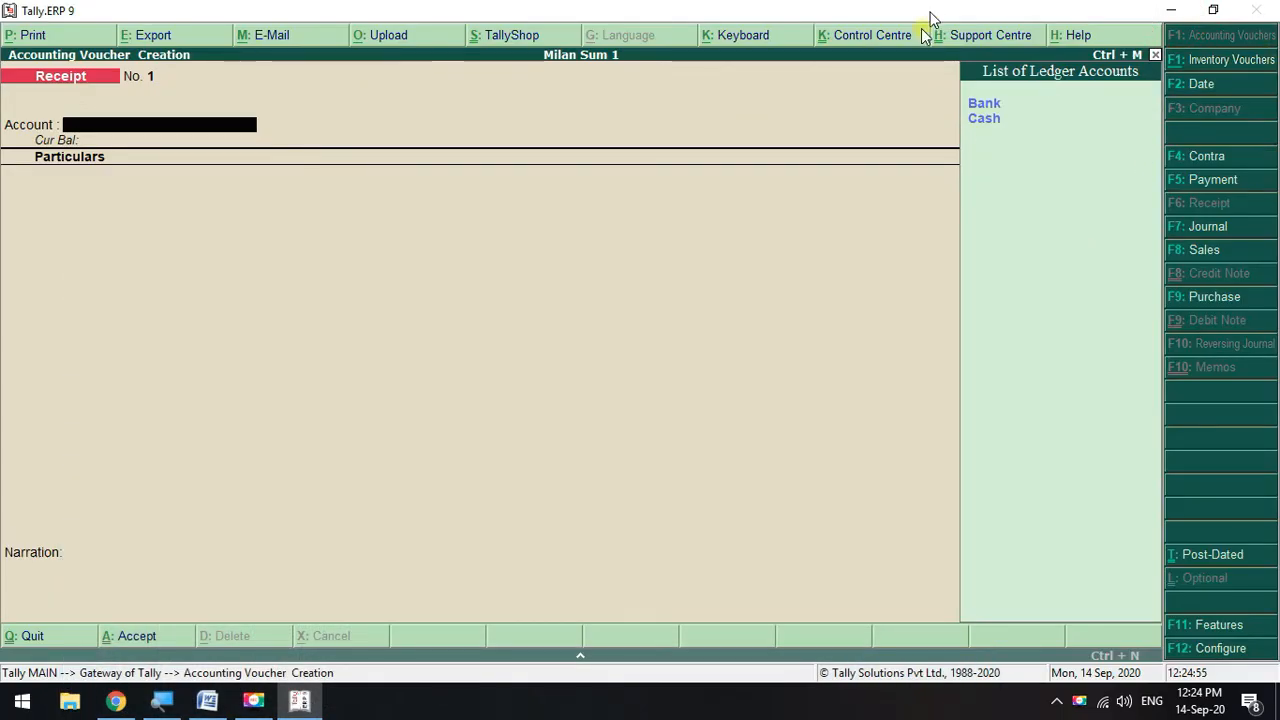
left_click(993, 105)
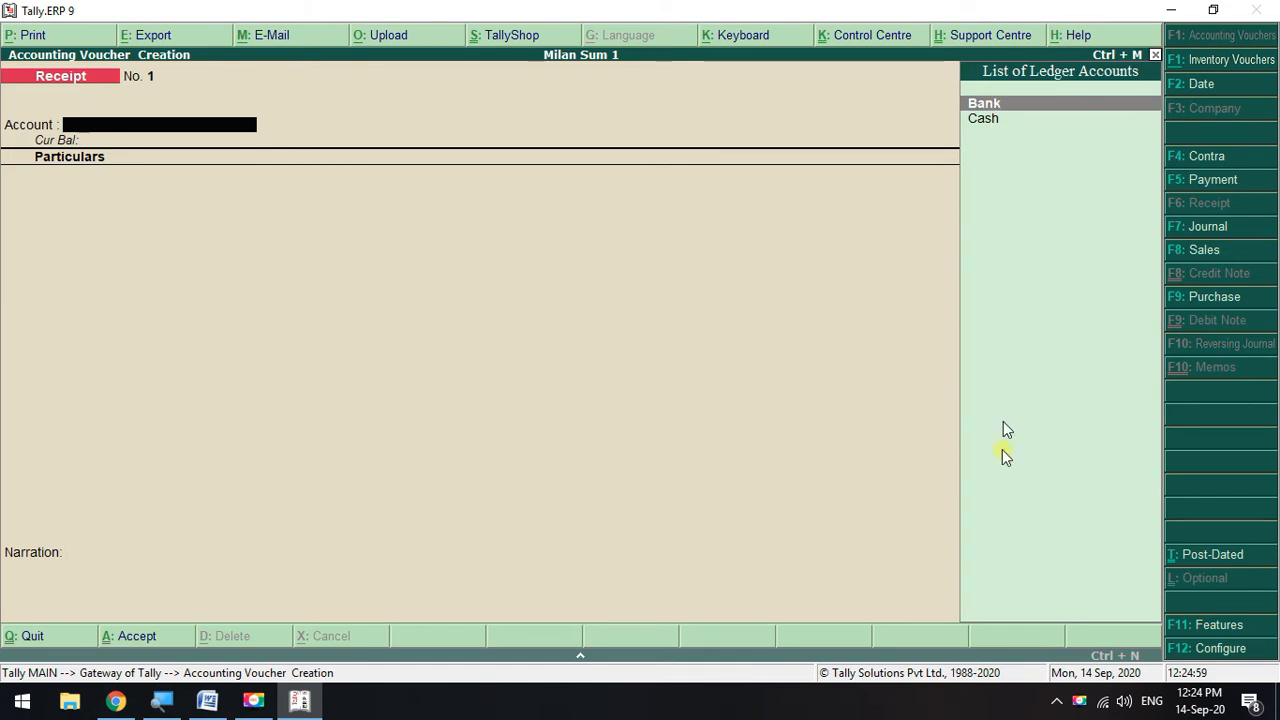
key("Down")
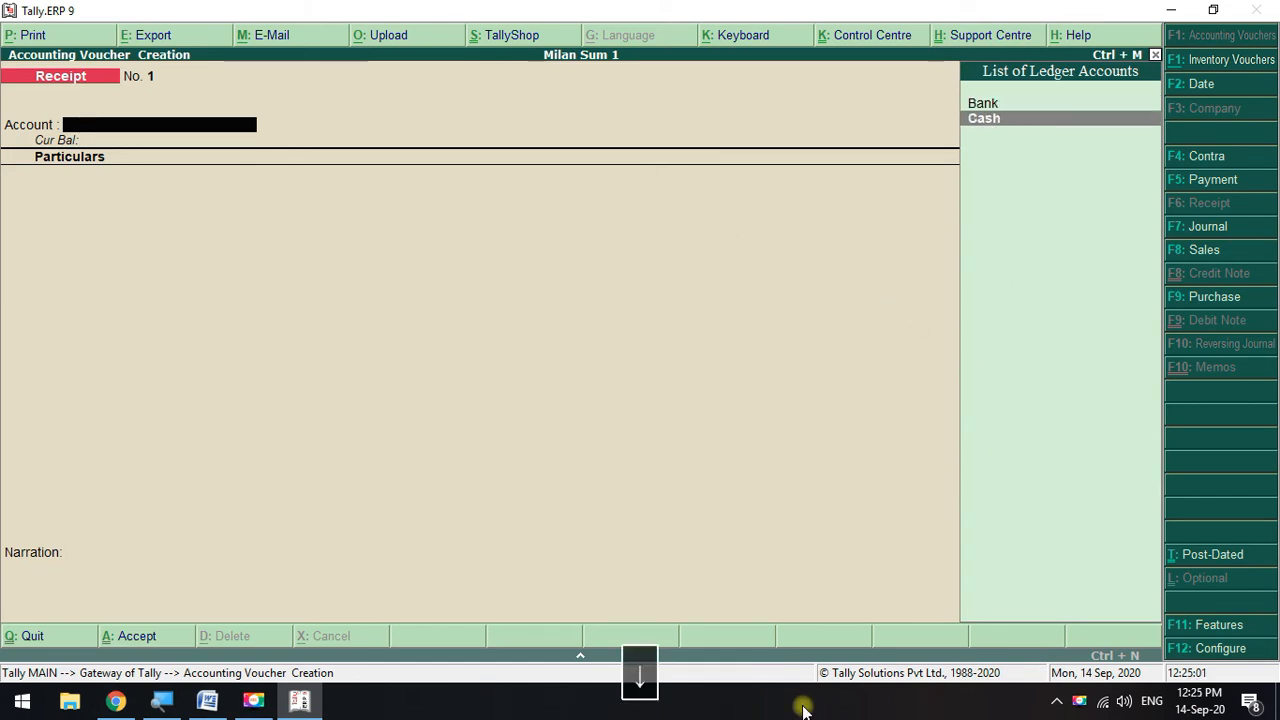
key("Return")
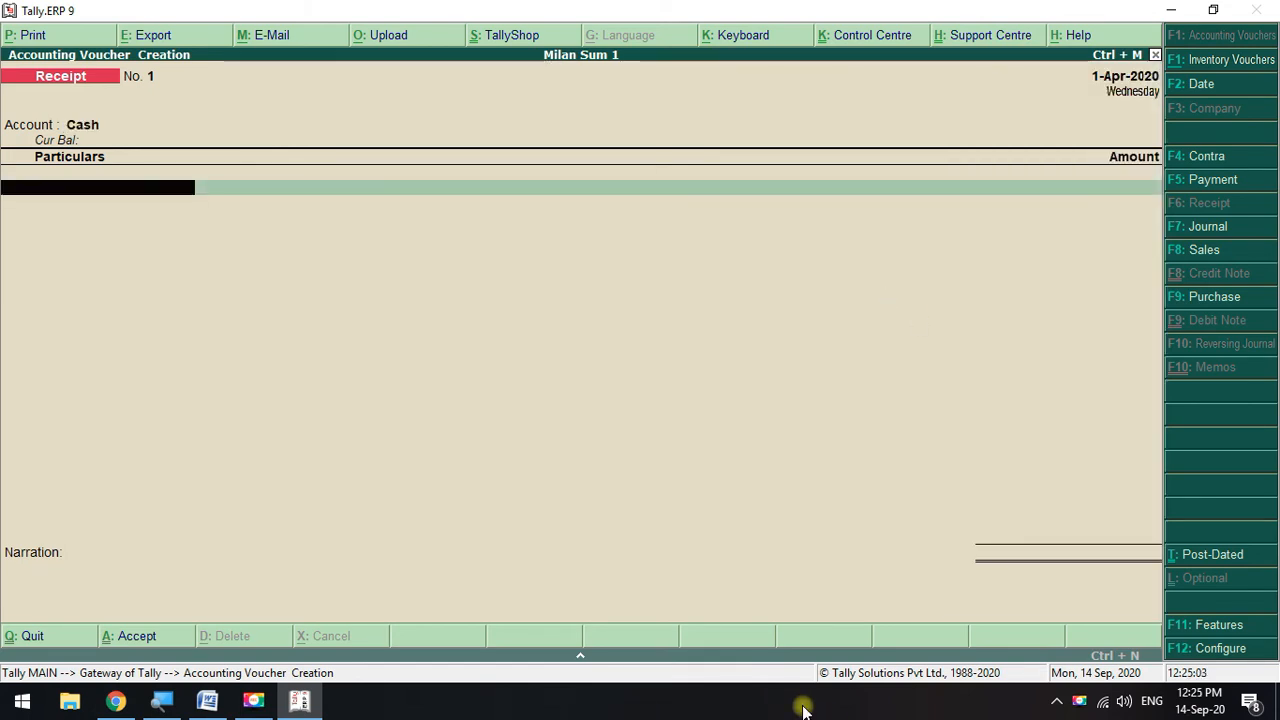
- Choose Capital as the ledger in the receipt voucher's Particulars, keeping Cash as the Account
key("space")
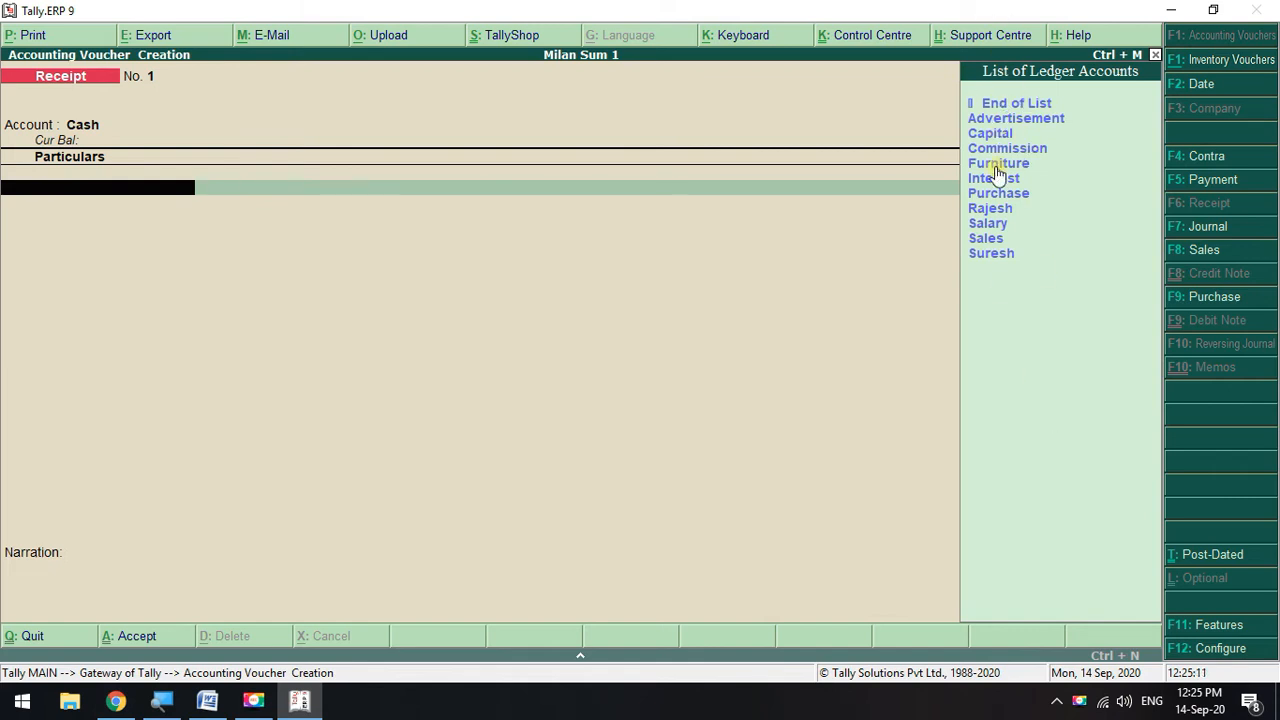
left_click(1010, 120)
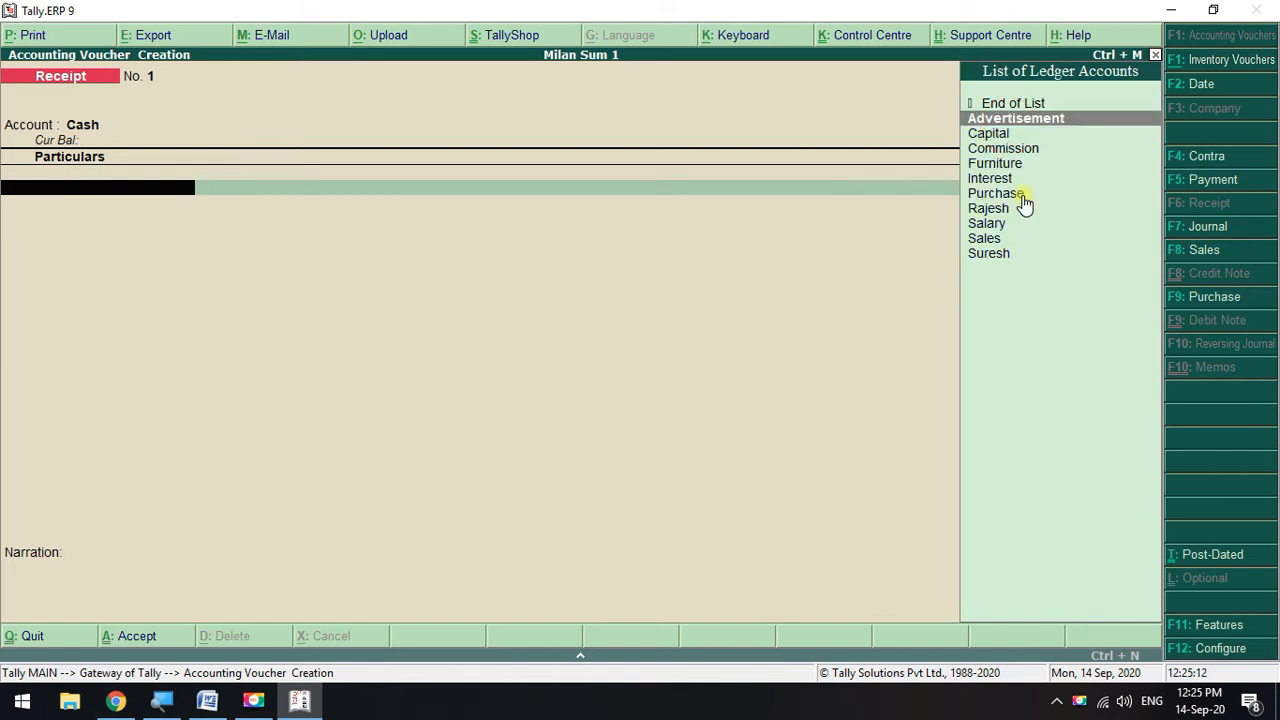
left_click(993, 133)
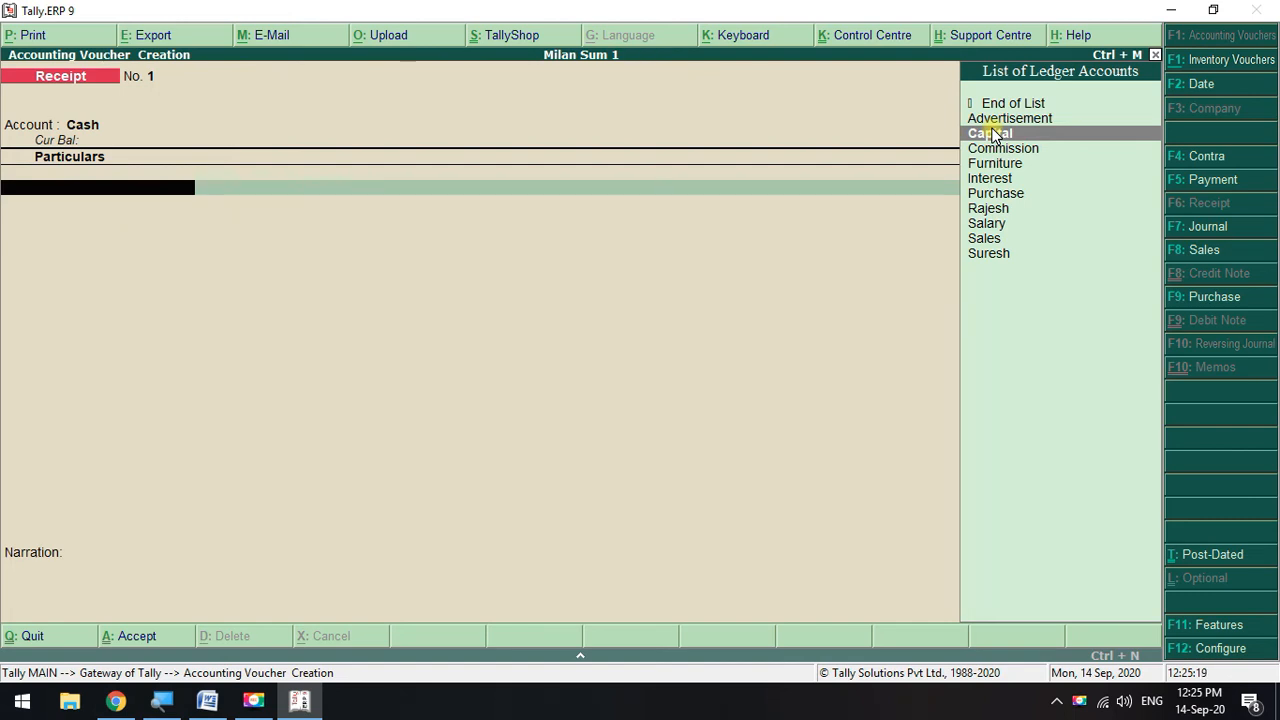
key("Return")
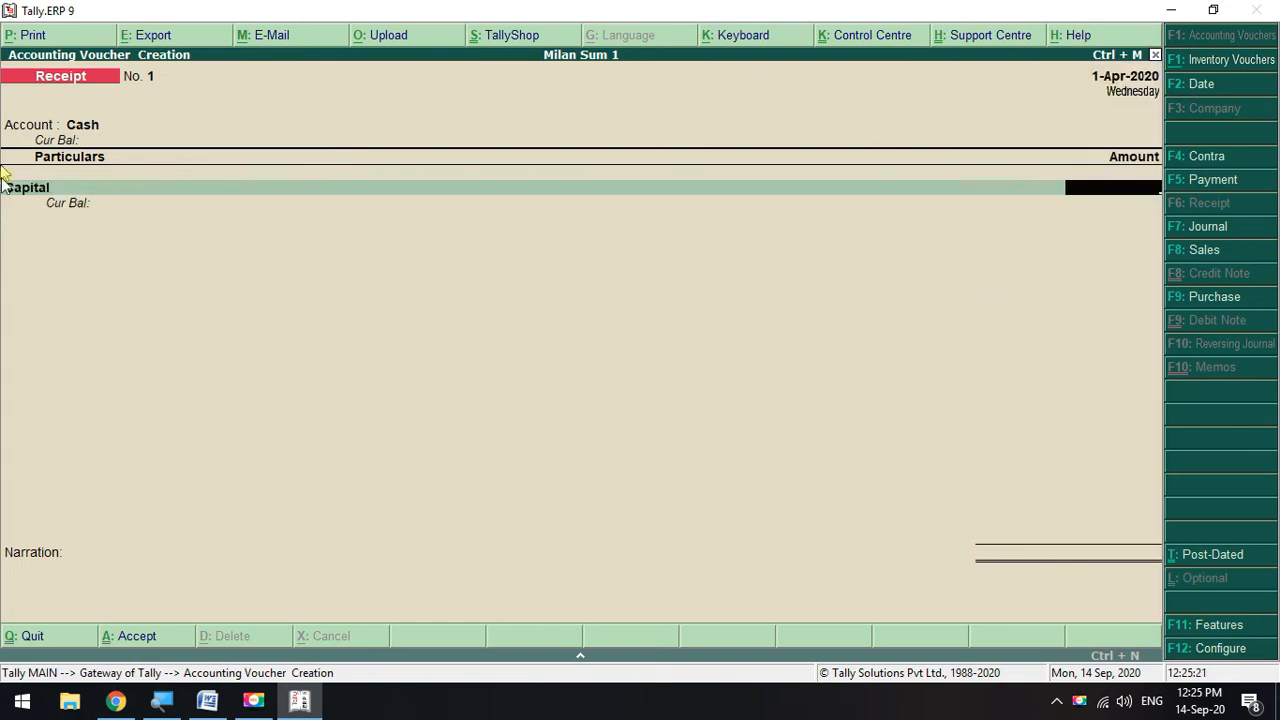
left_click(84, 133)
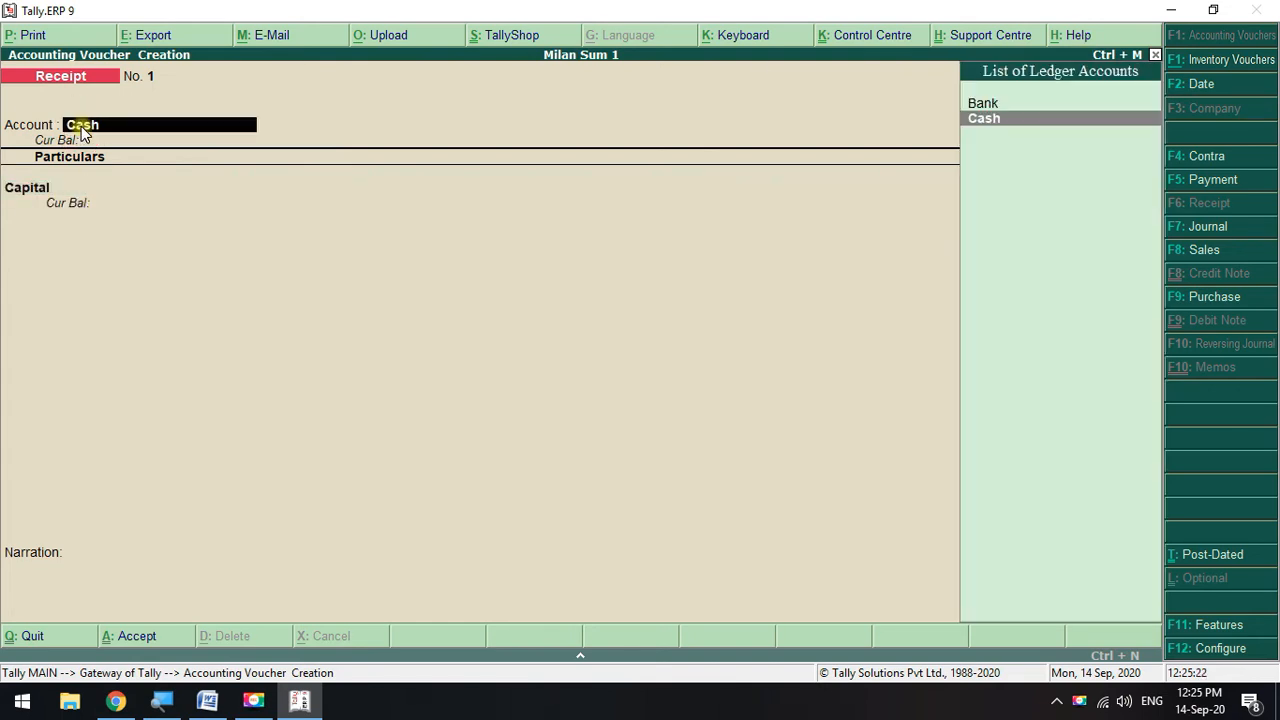
left_click(44, 190)
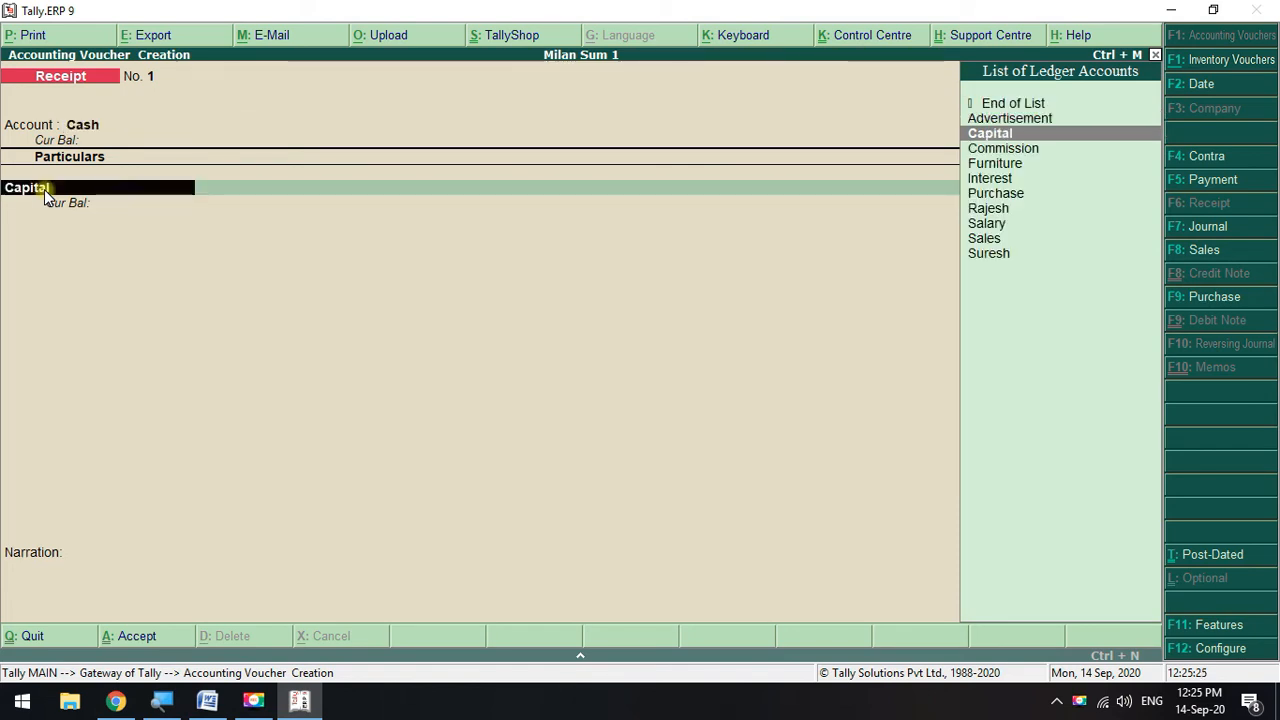
key("Return")
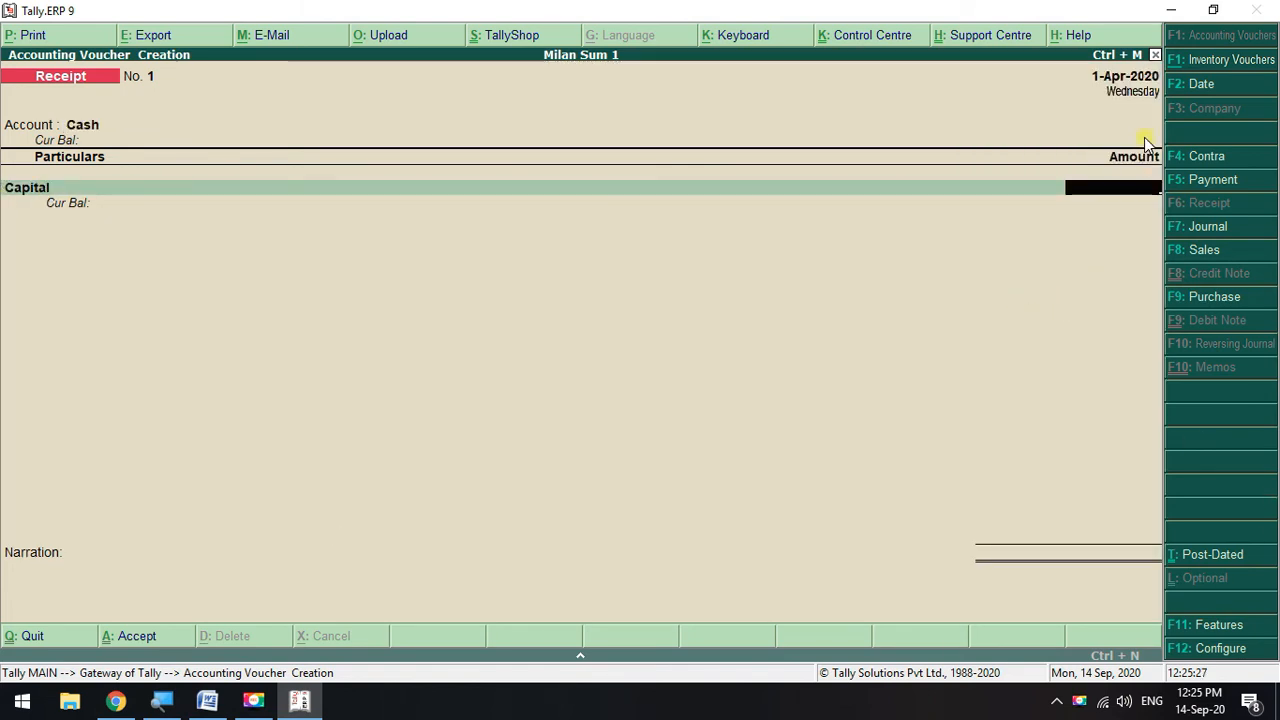
- Check the amount in the document's first transaction, enter 50,000 for Capital and move on to the narration
left_click(207, 701)
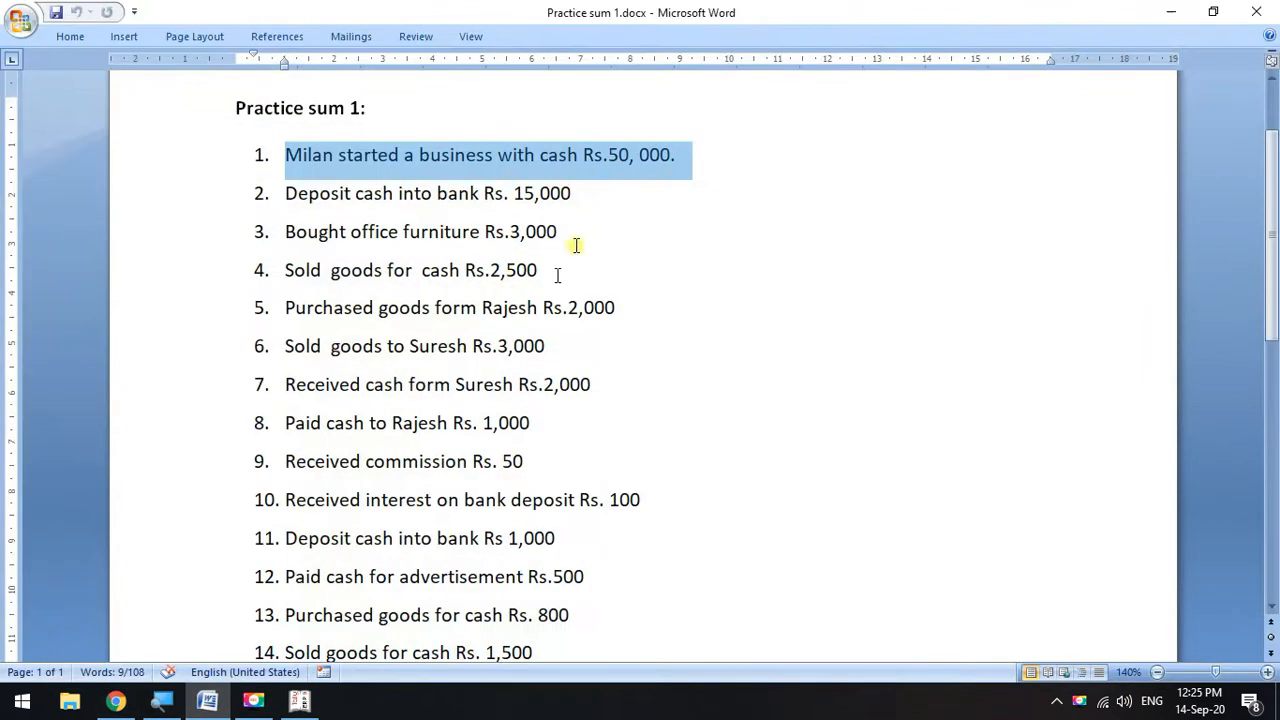
left_click_drag(608, 155, 714, 157)
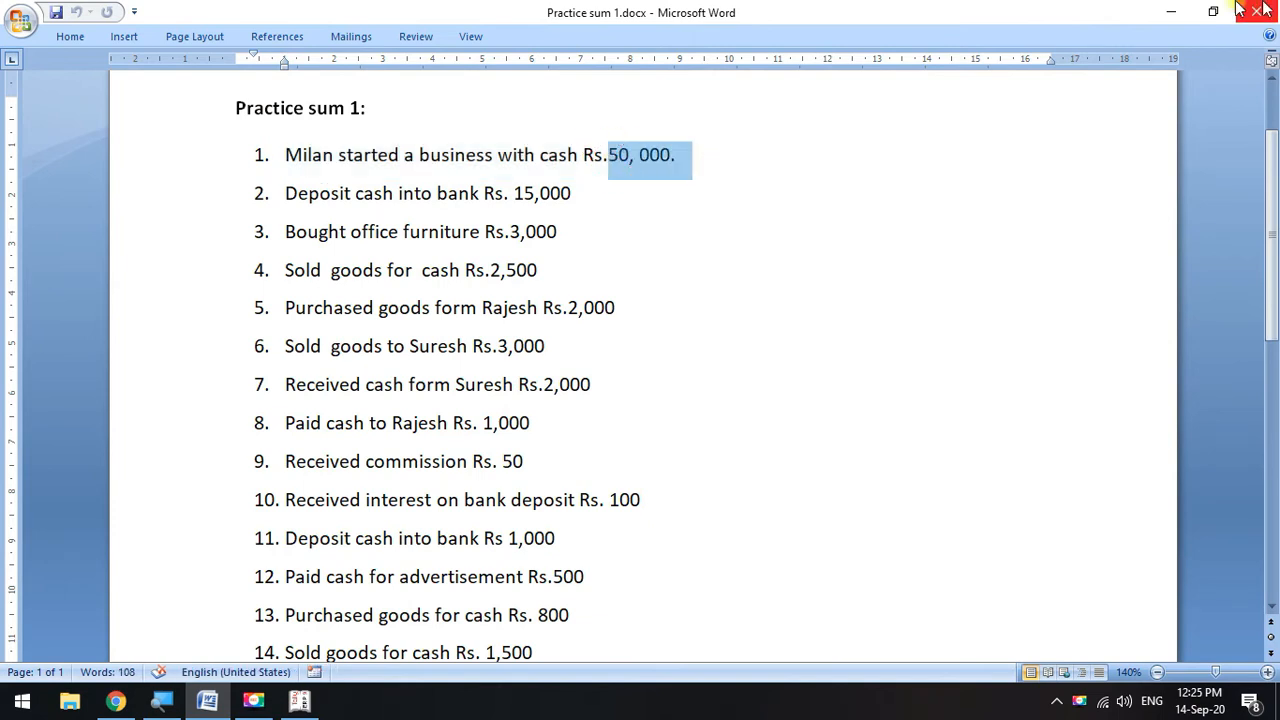
left_click(1170, 10)
type("50,000")
key("Return")
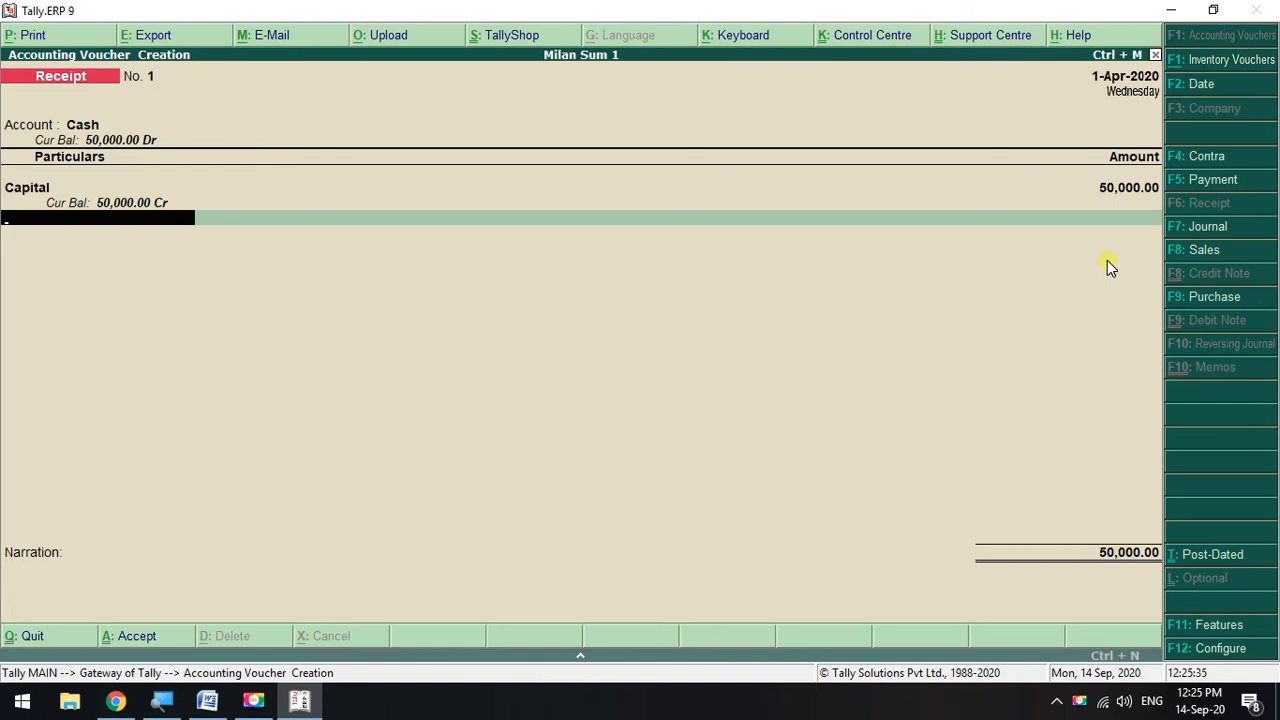
key("Return")
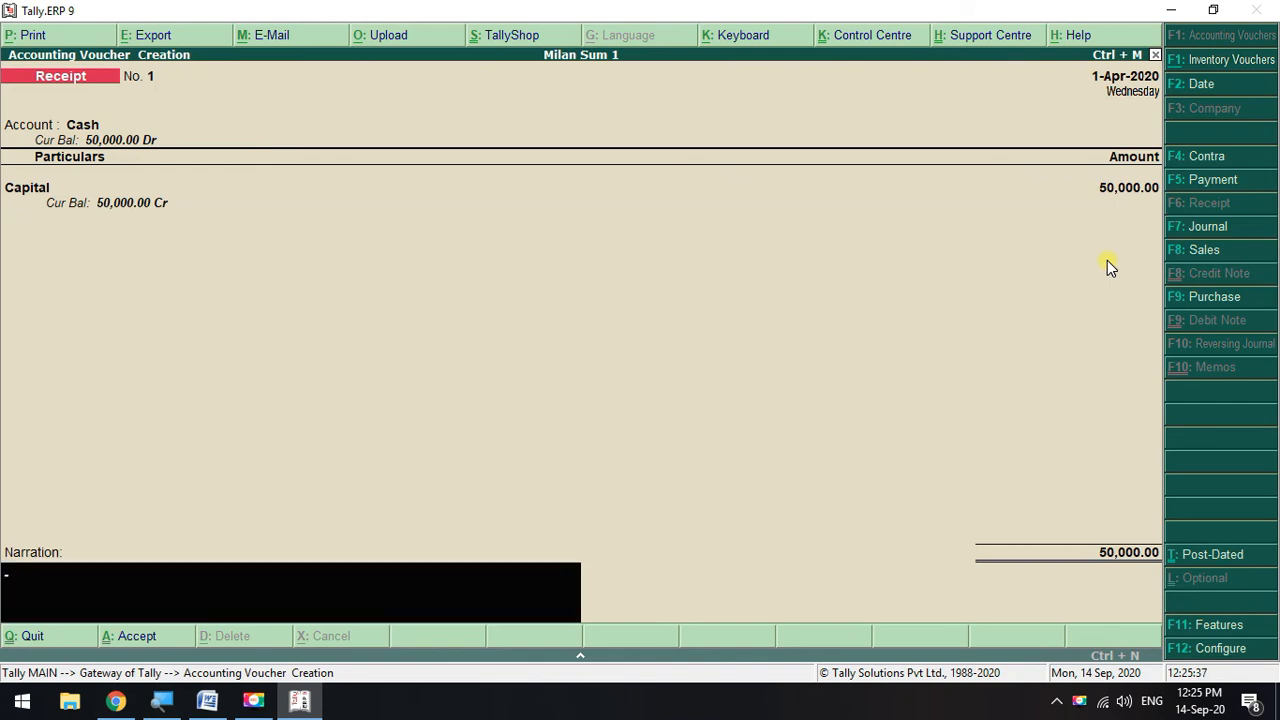
- Save the receipt voucher without a narration and highlight the second transaction, the cash deposit into bank, in the Word document
key("Return")
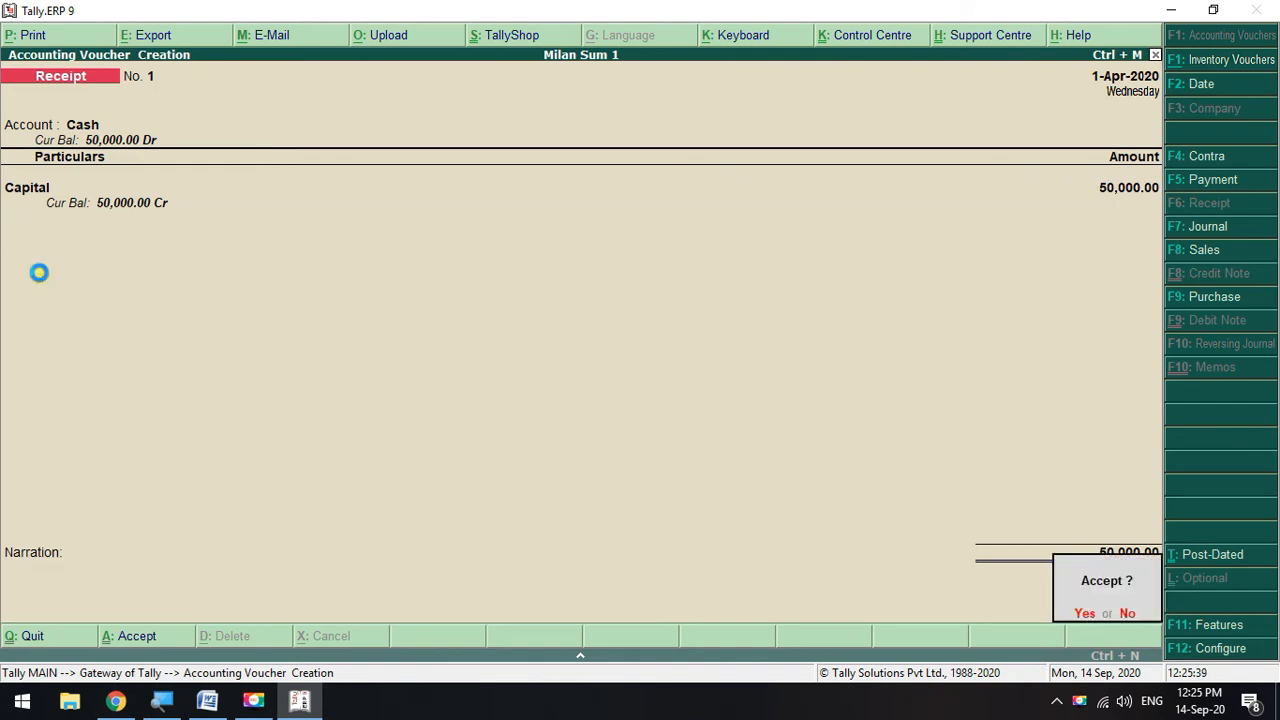
key("Return")
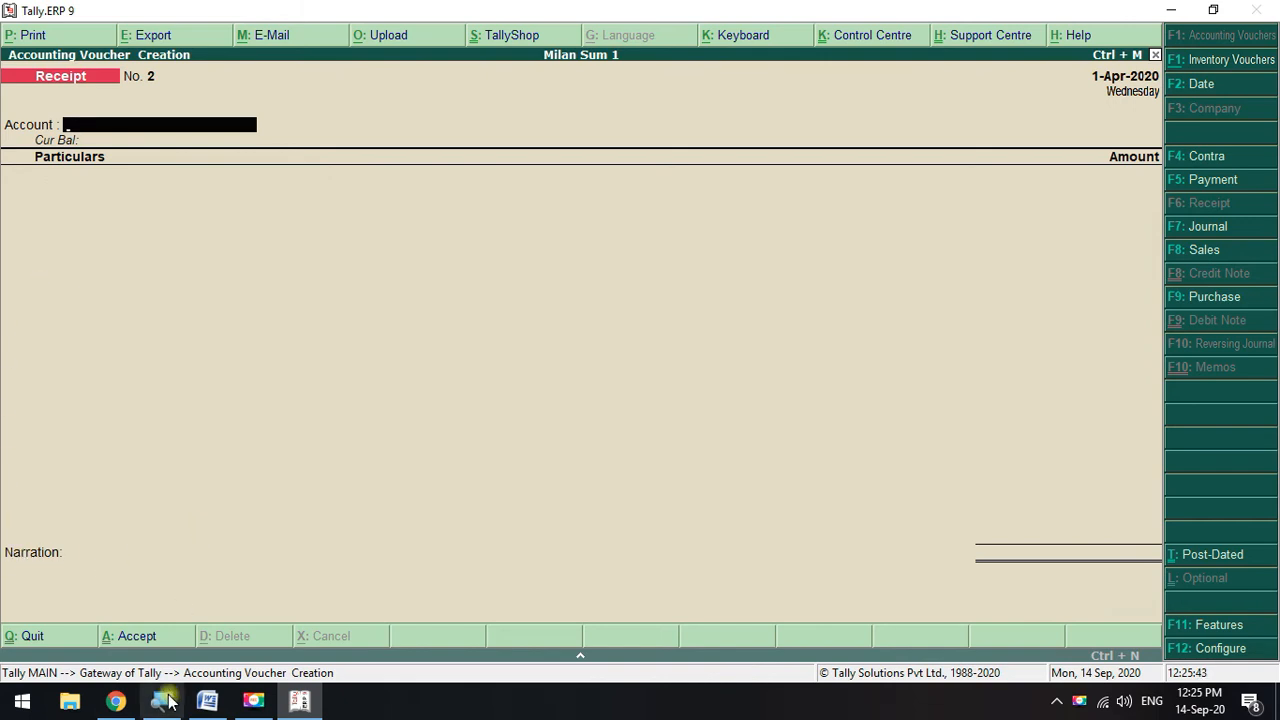
left_click(203, 703)
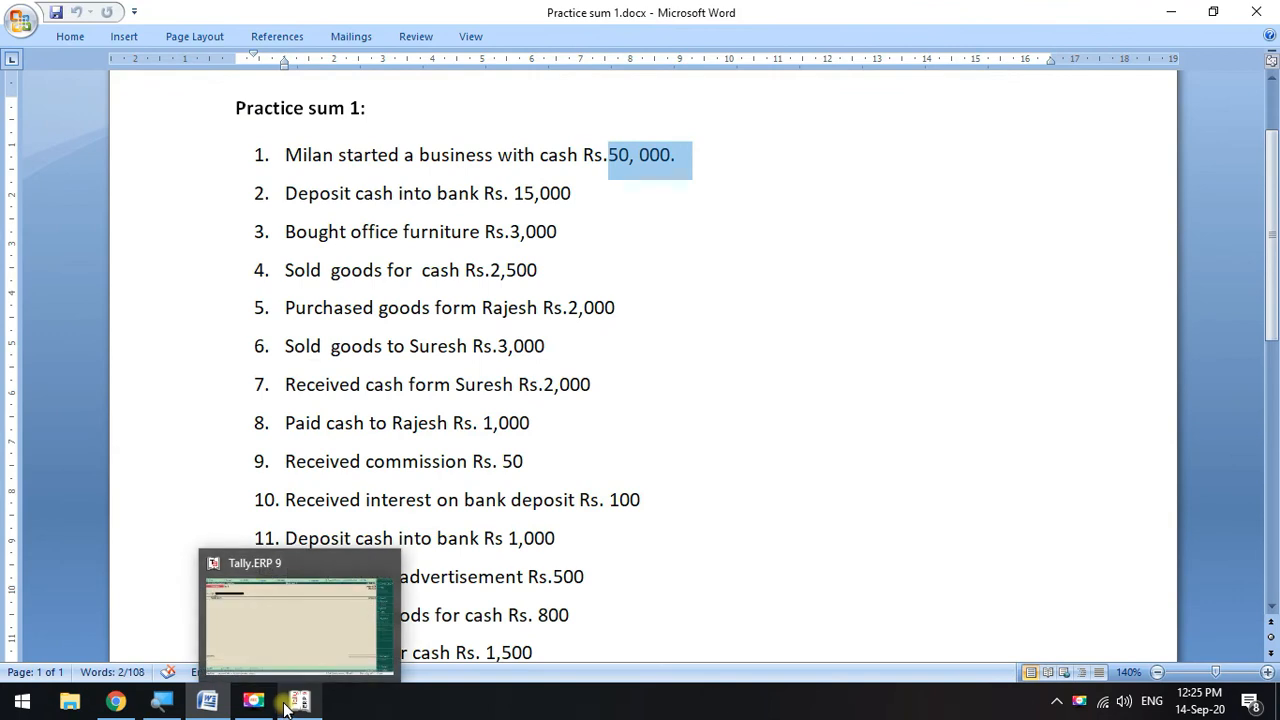
left_click(592, 196)
left_click_drag(286, 193, 572, 200)
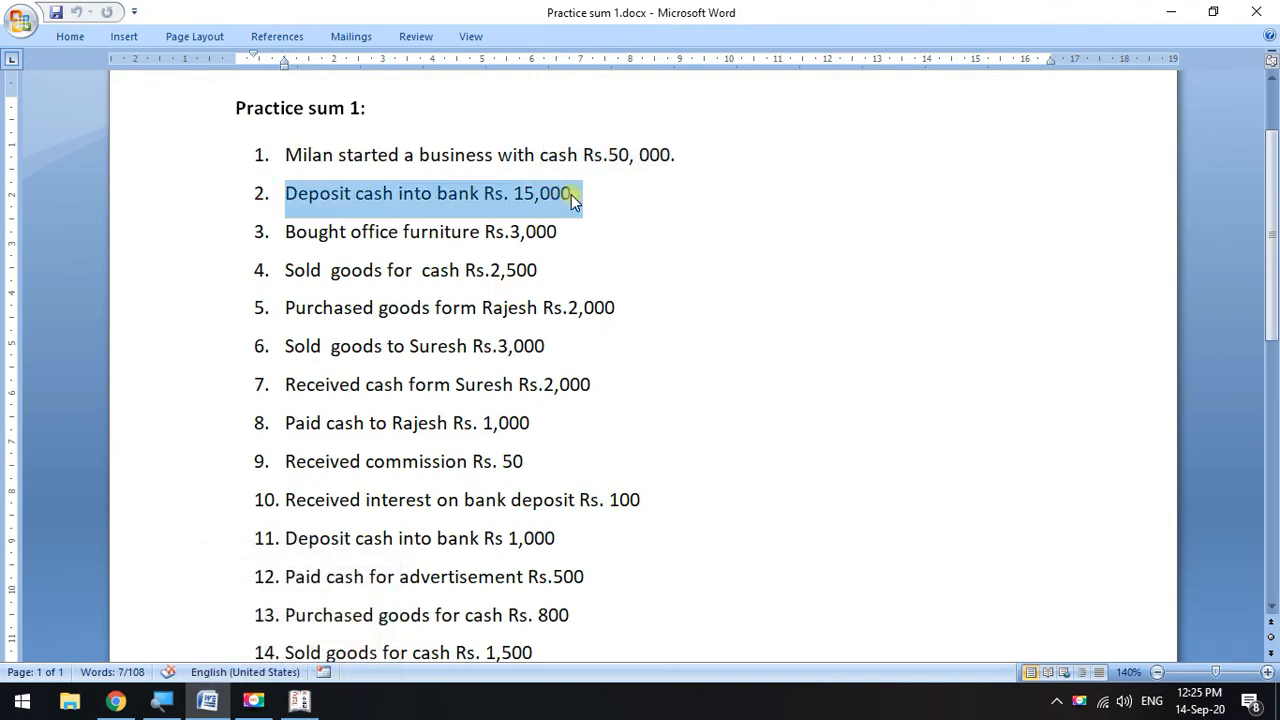
- Change the voucher type to Contra in Tally.ERP 9, recheck the deposit transaction in Word and list the ledgers available for Account
left_click(1171, 11)
left_click(1205, 158)
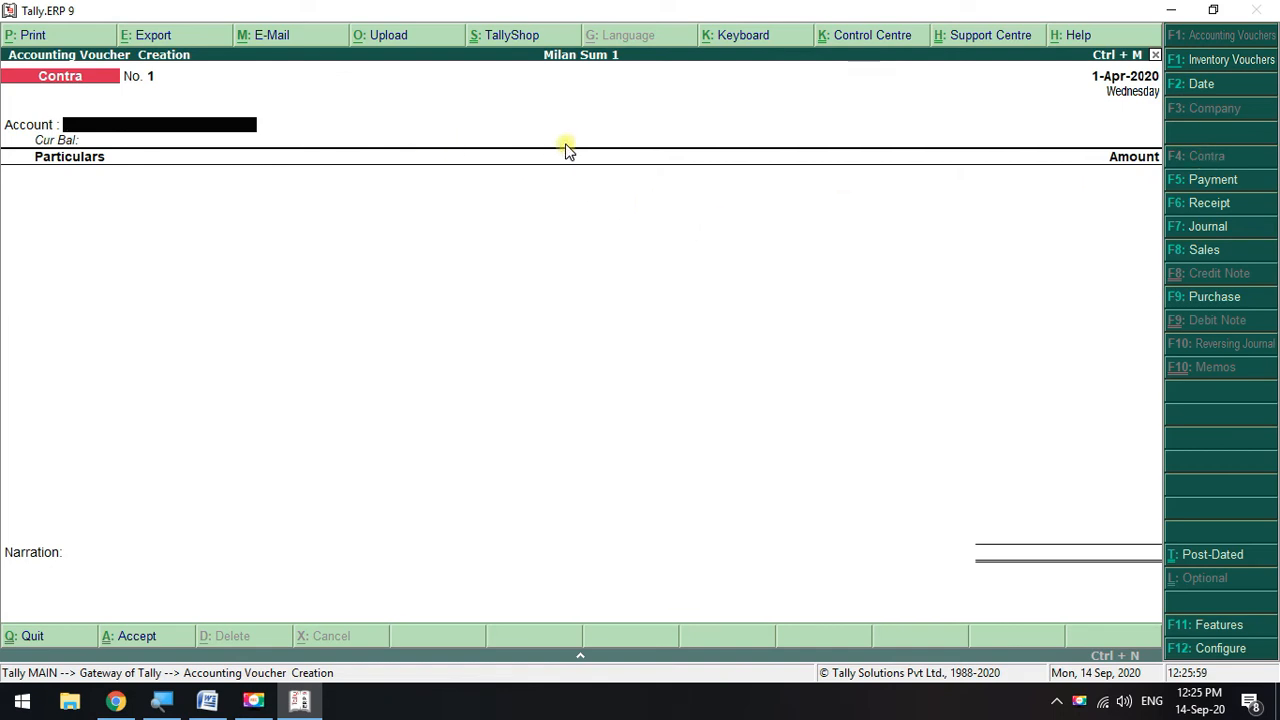
left_click(207, 700)
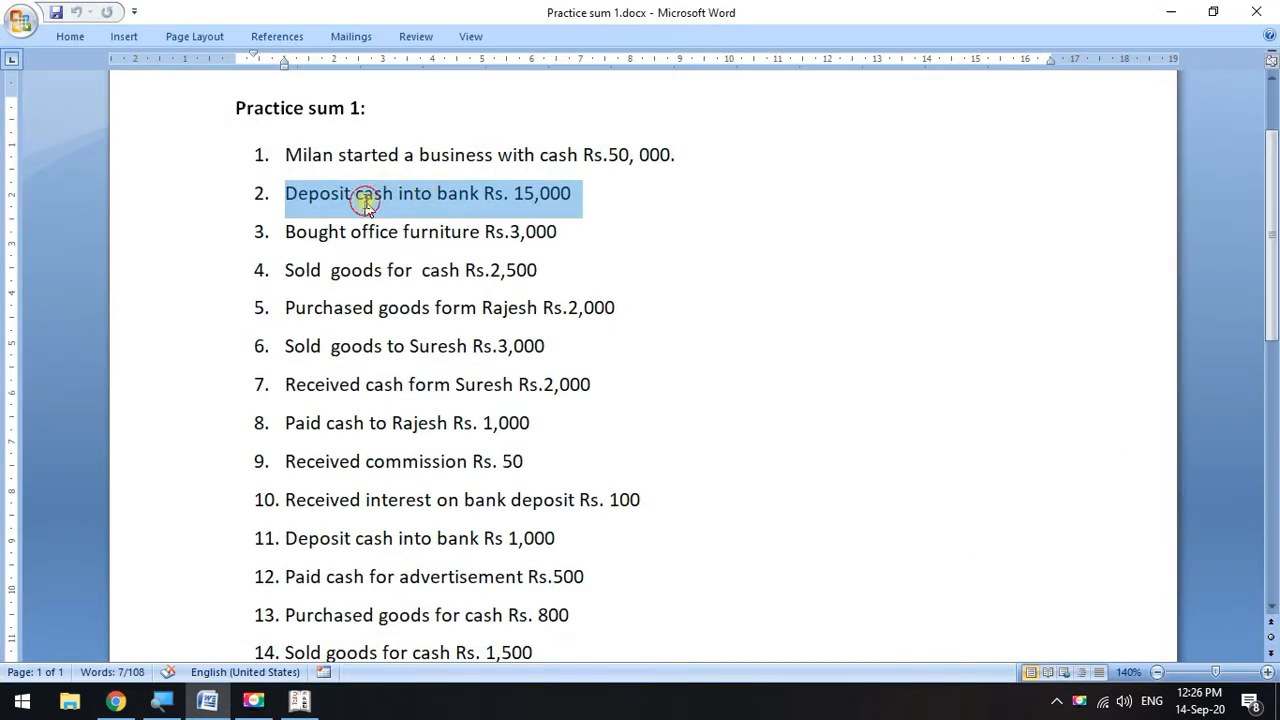
left_click(366, 200)
left_click_drag(285, 199, 315, 204)
left_click(1171, 12)
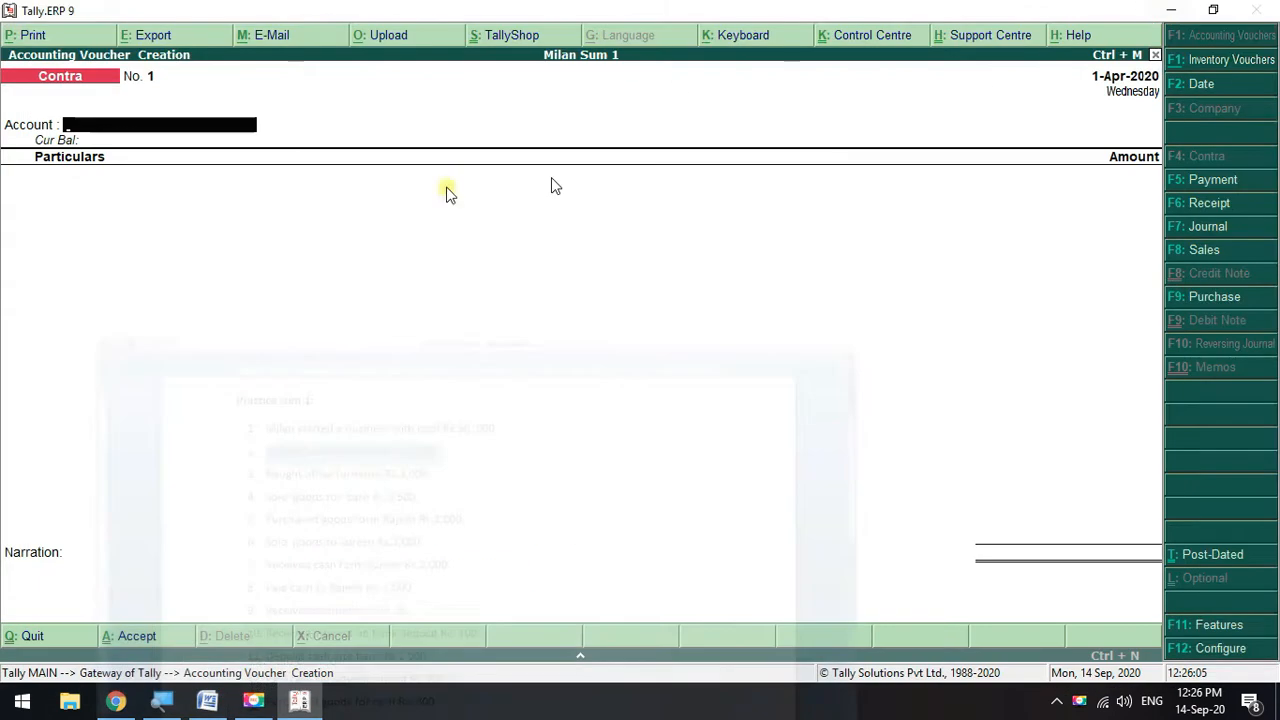
key("space")
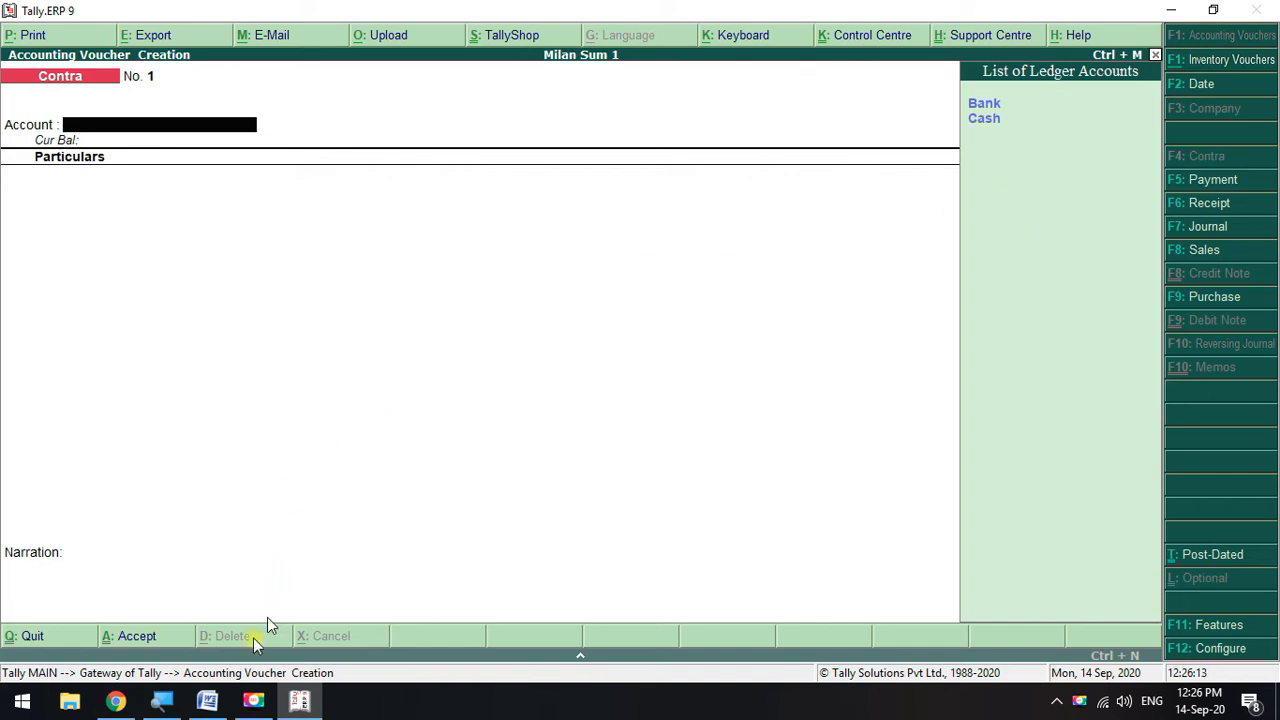
- Reread the second transaction in the Word document and set the contra voucher's Account to Bank in Tally.ERP 9
left_click(210, 702)
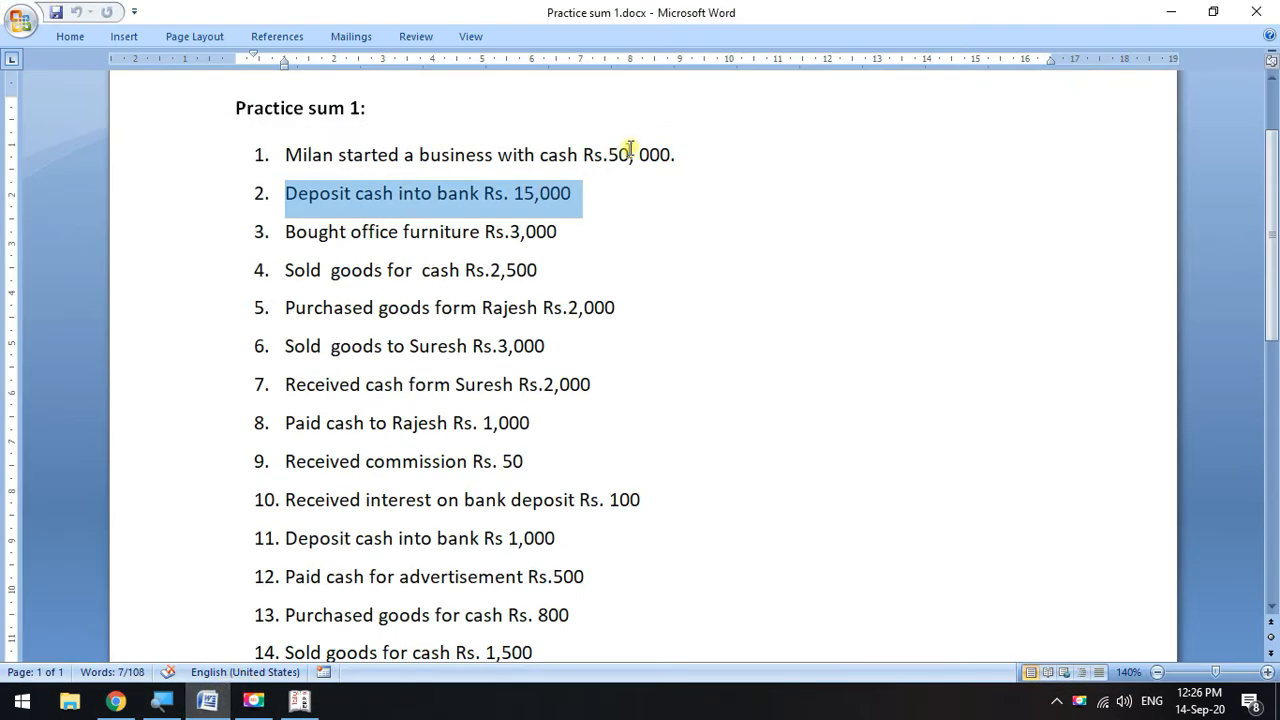
left_click(619, 205)
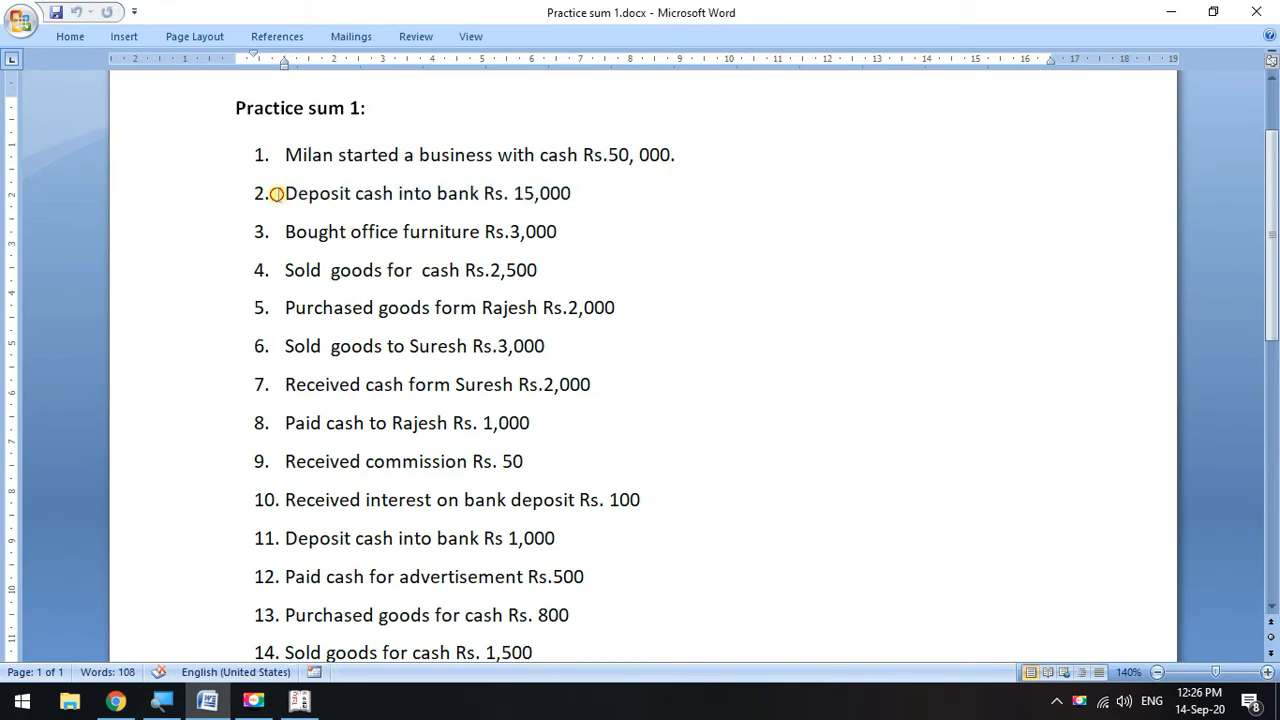
left_click_drag(268, 193, 606, 180)
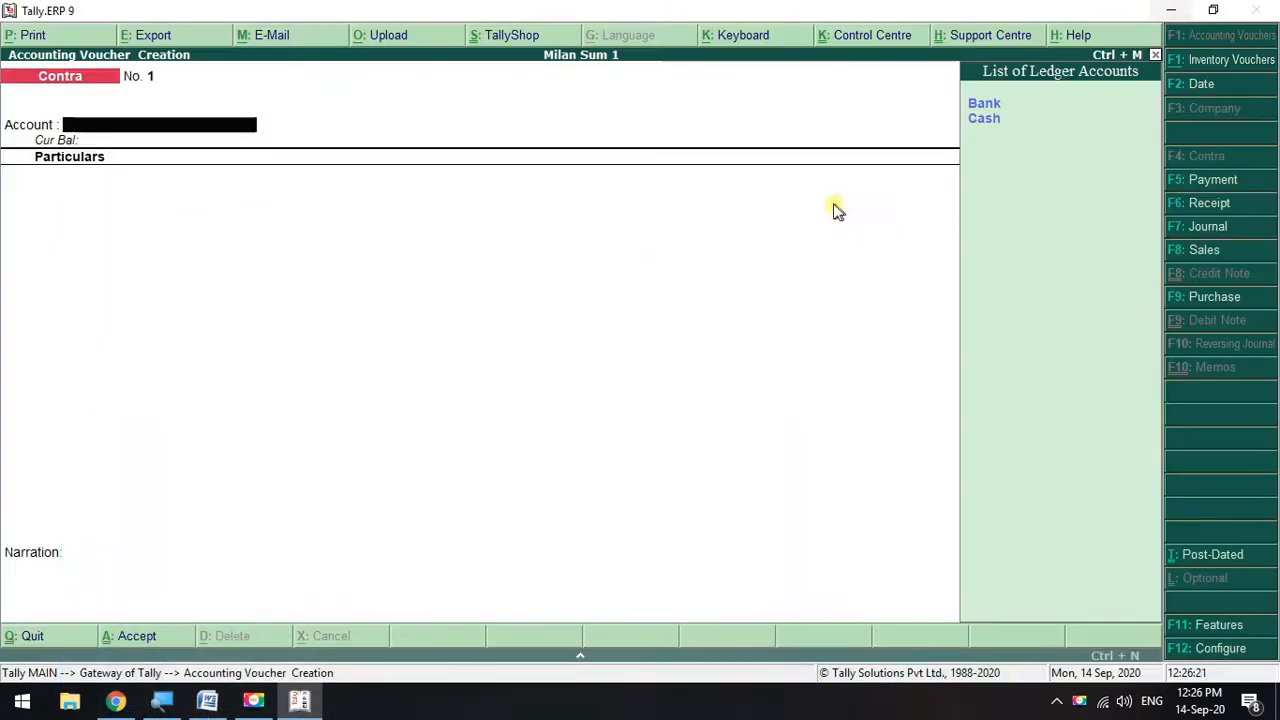
left_click(1171, 11)
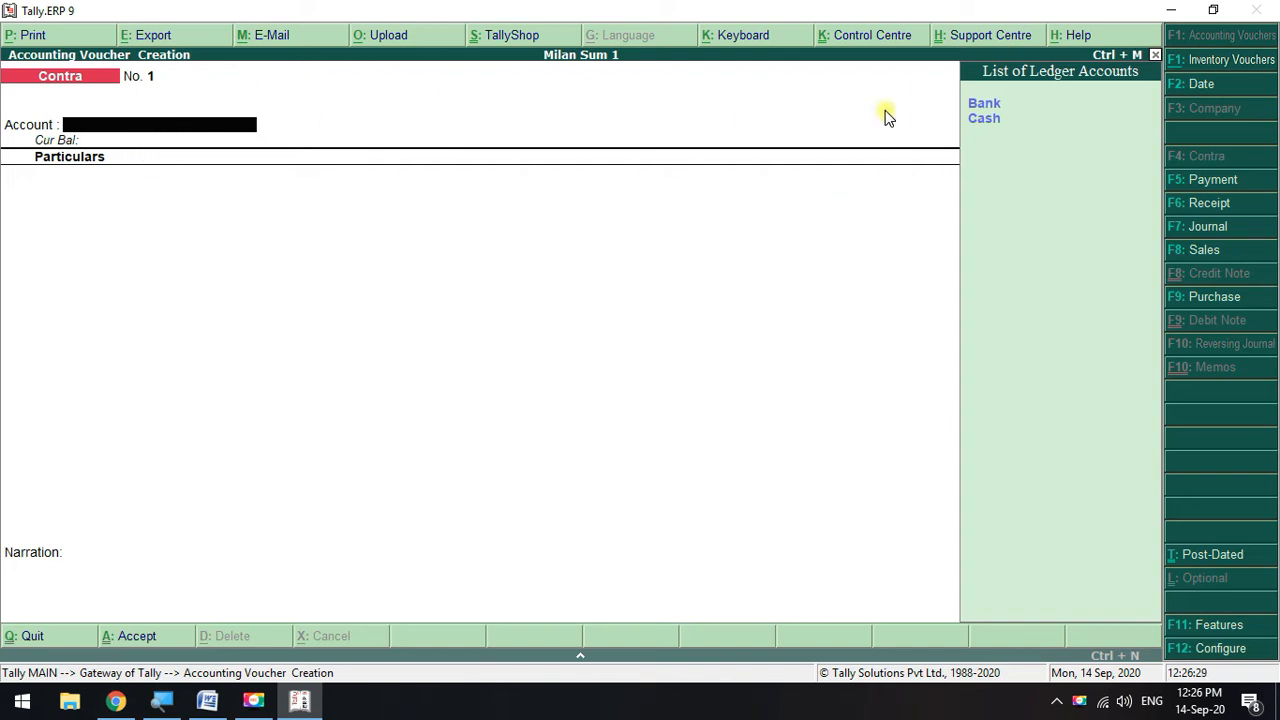
left_click(984, 105)
key("Return")
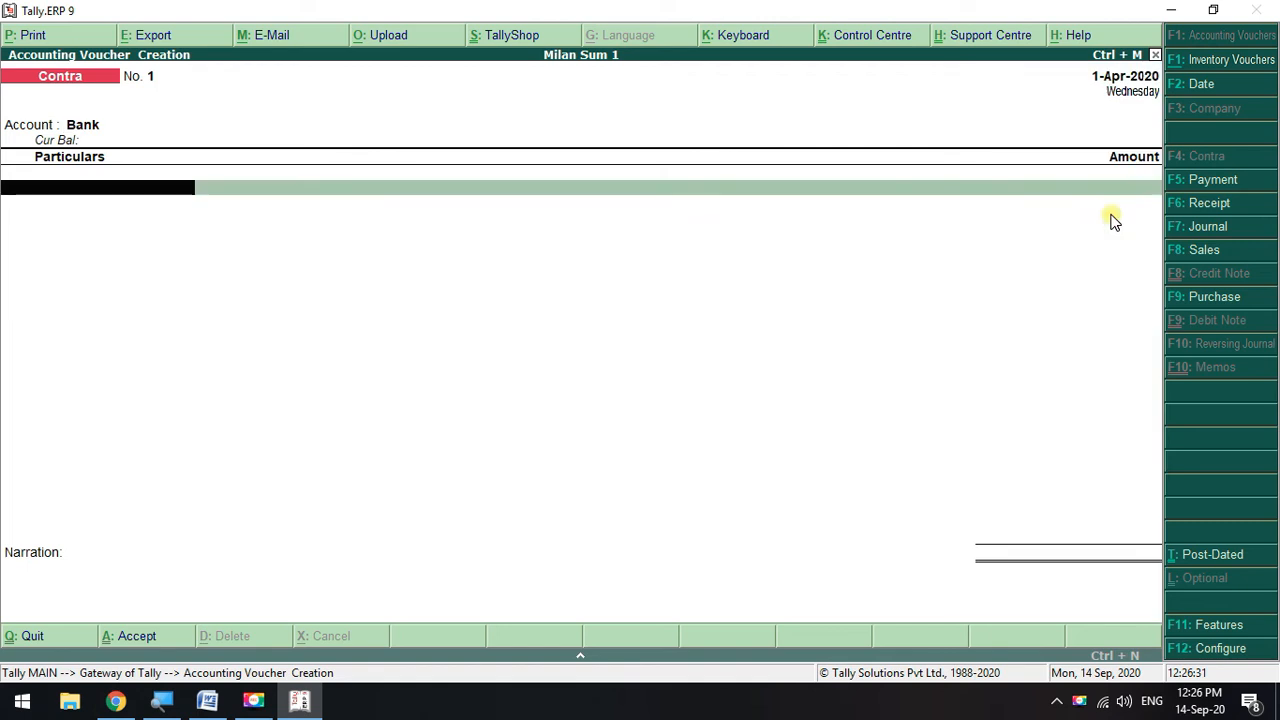
- Choose Cash as the ledger in the contra voucher's Particulars
key("space")
key("Down")
key("Down")
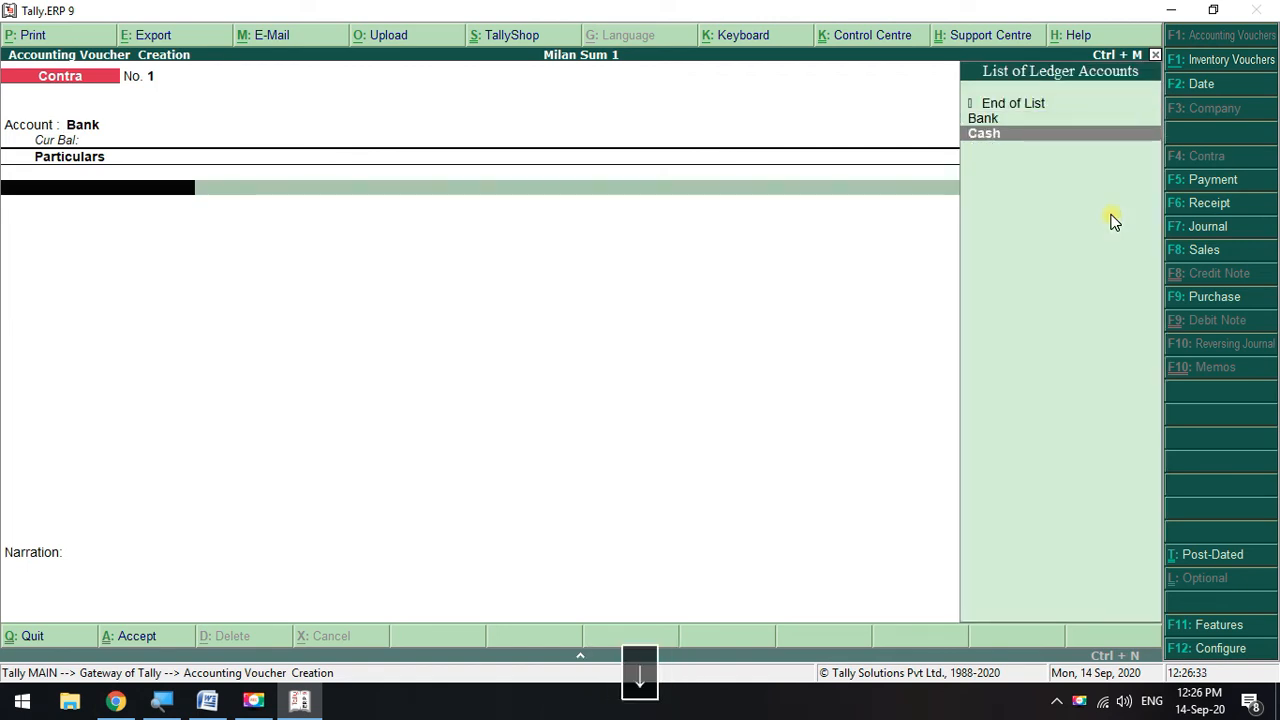
key("Return")
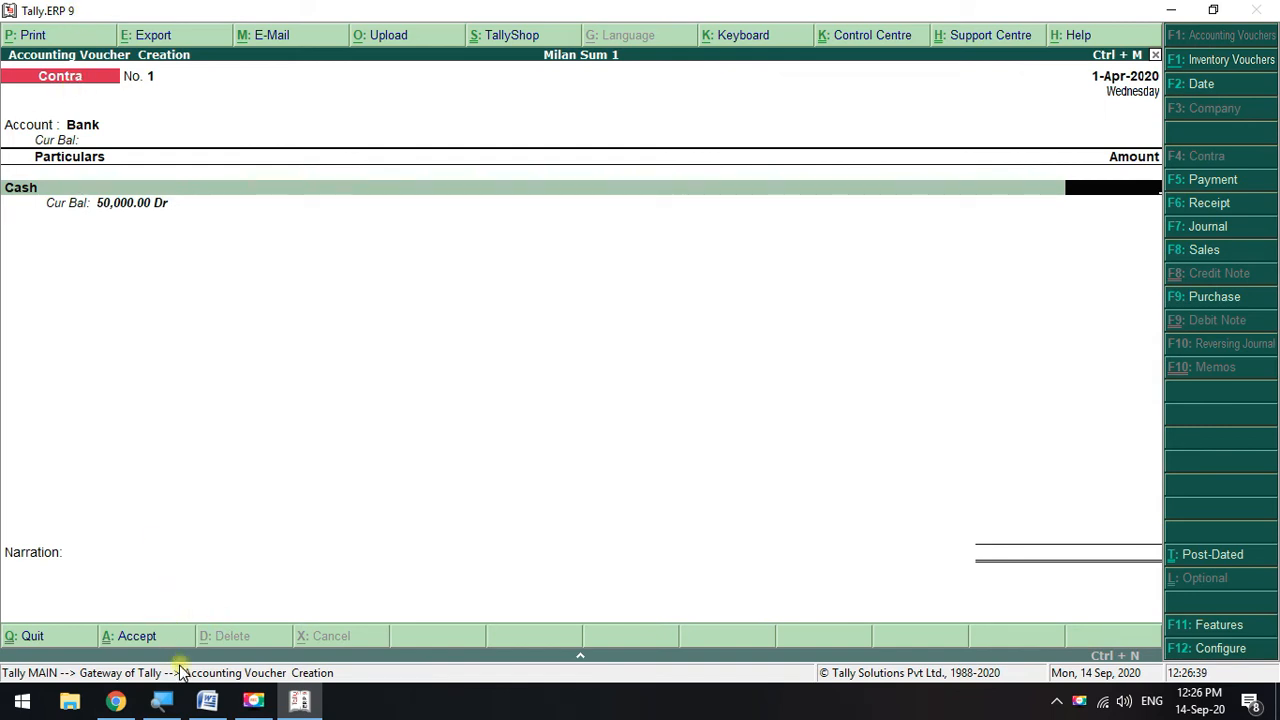
- Check the deposit amount in the Word document, enter 15,000 for Cash and proceed to the bank's cash denominations
left_click(207, 700)
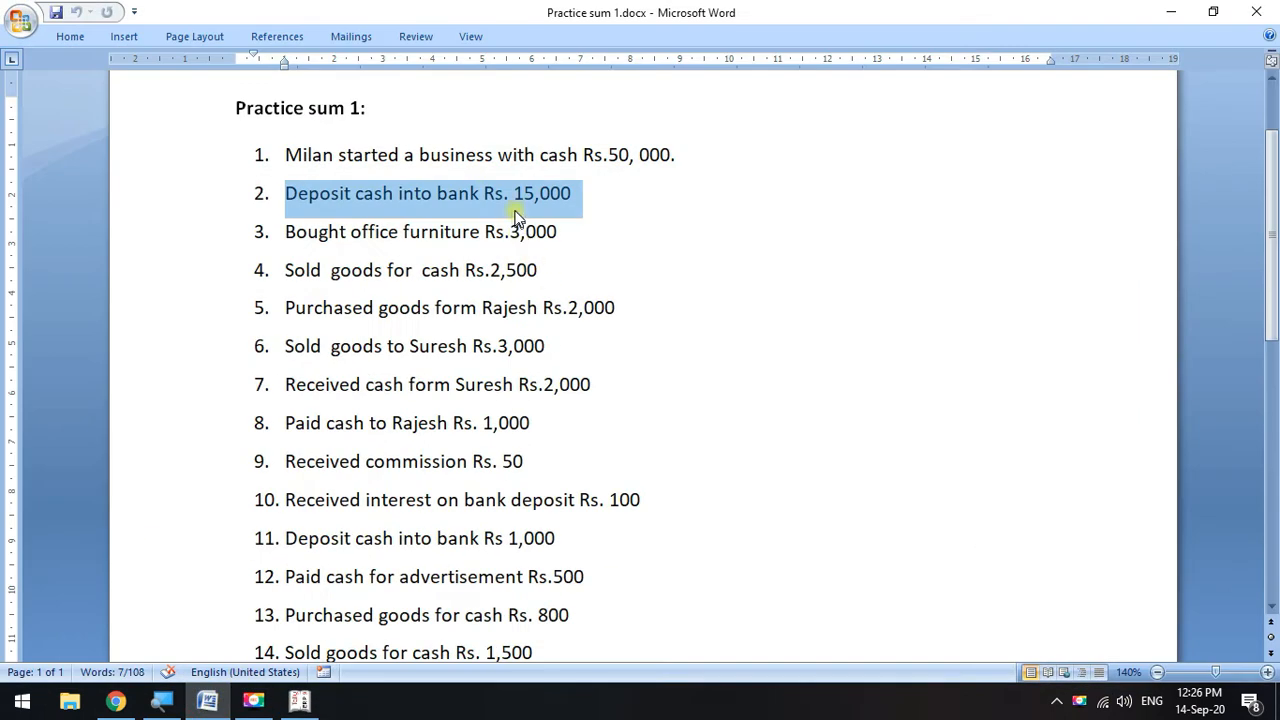
left_click(1171, 12)
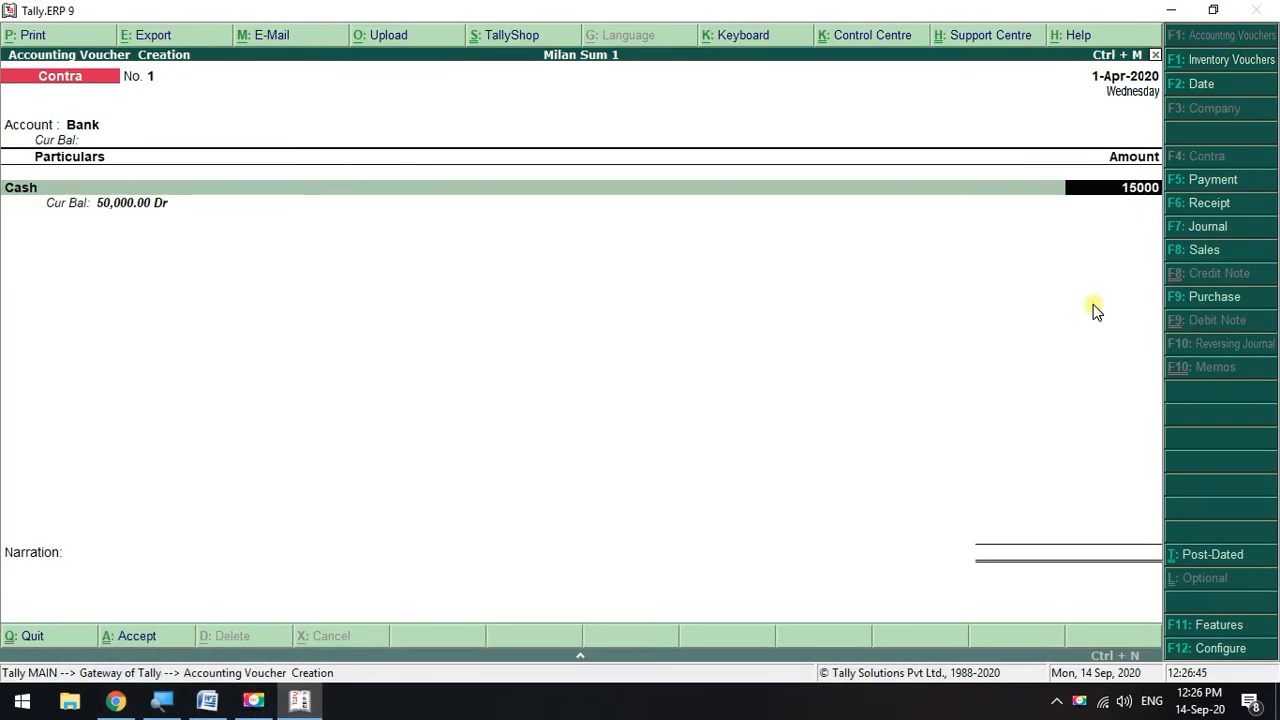
key("Return")
key("Return")
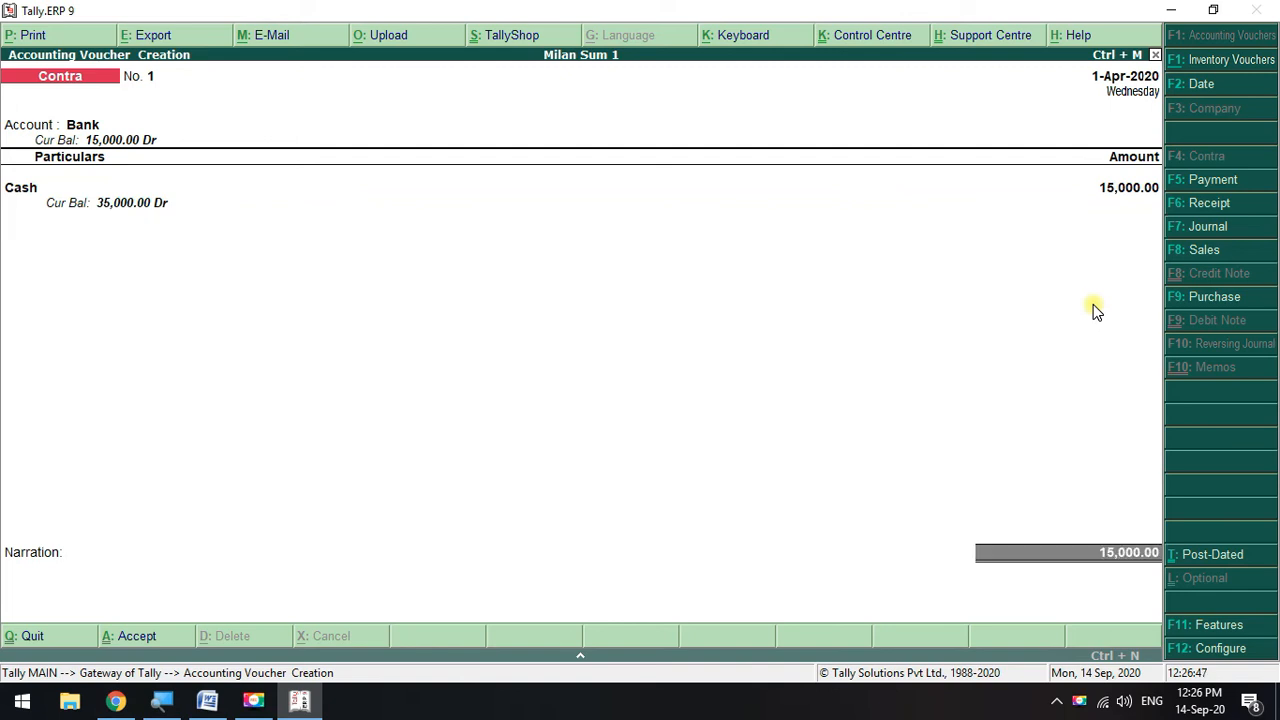
key("Return")
key("Return")
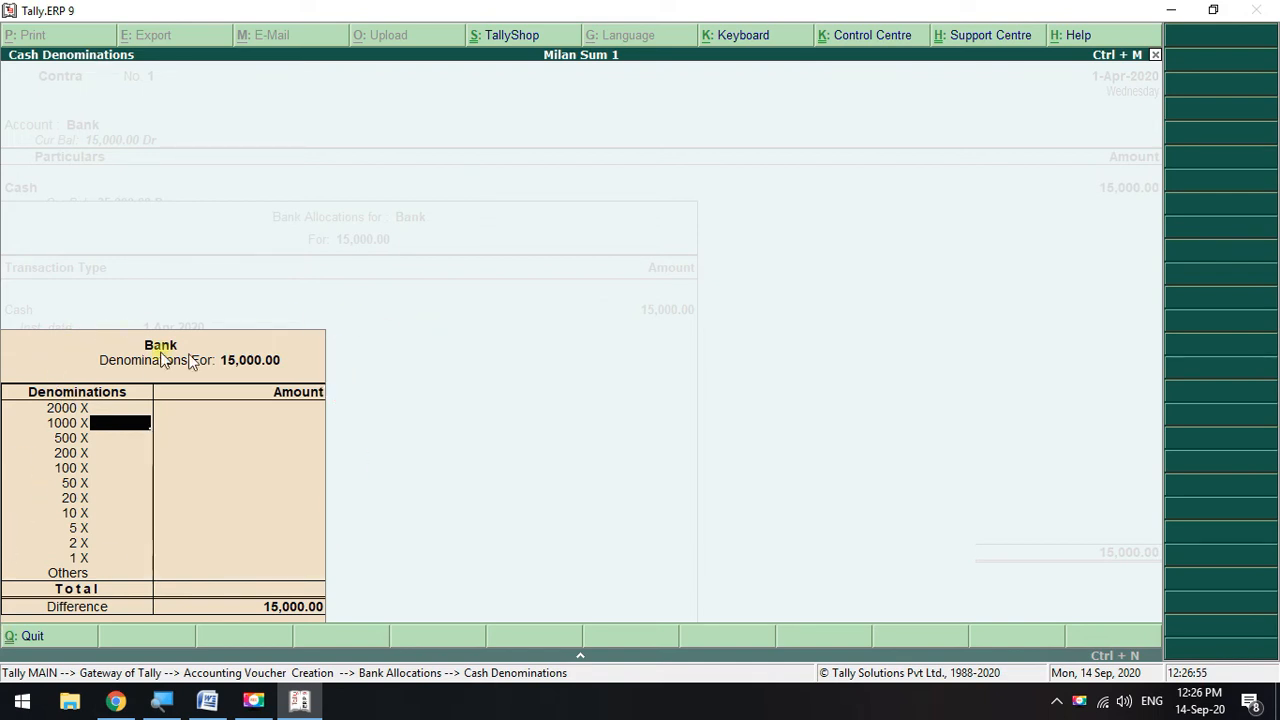
- Try entering 30 notes of 500 in the cash denominations for Bank, and clear that count
left_click(102, 441)
type("30")
key("Return")
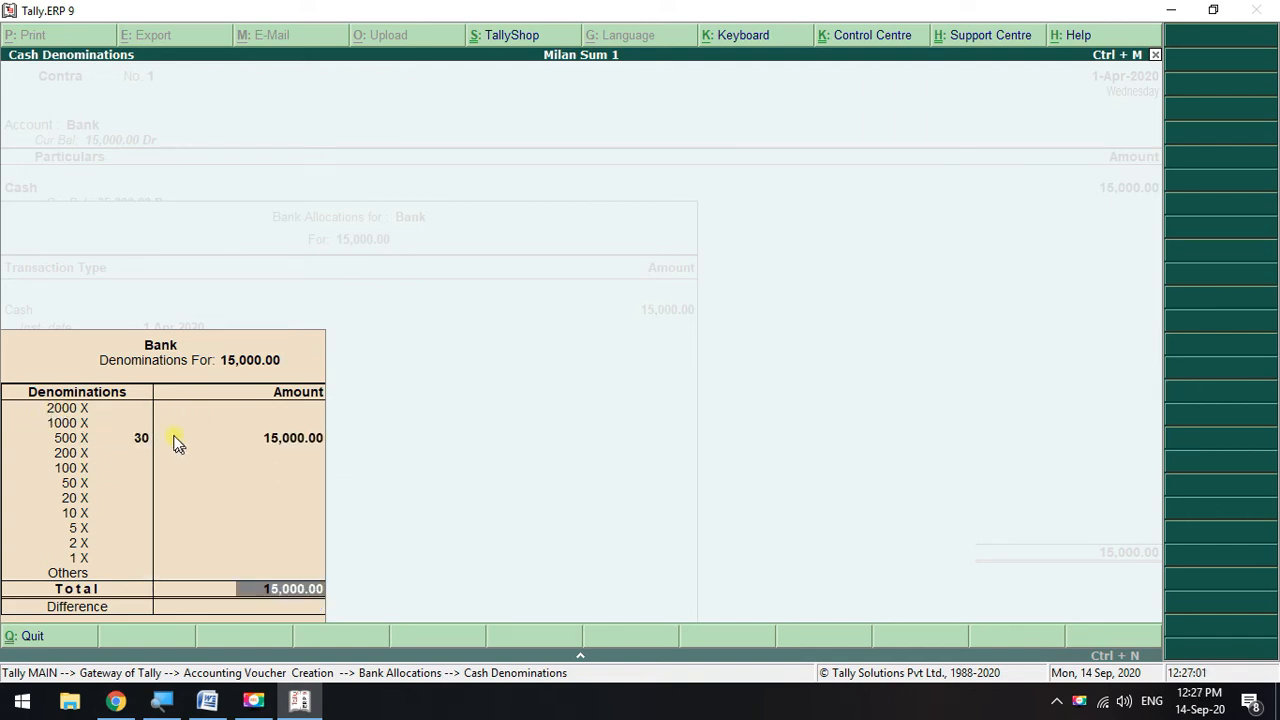
left_click(133, 440)
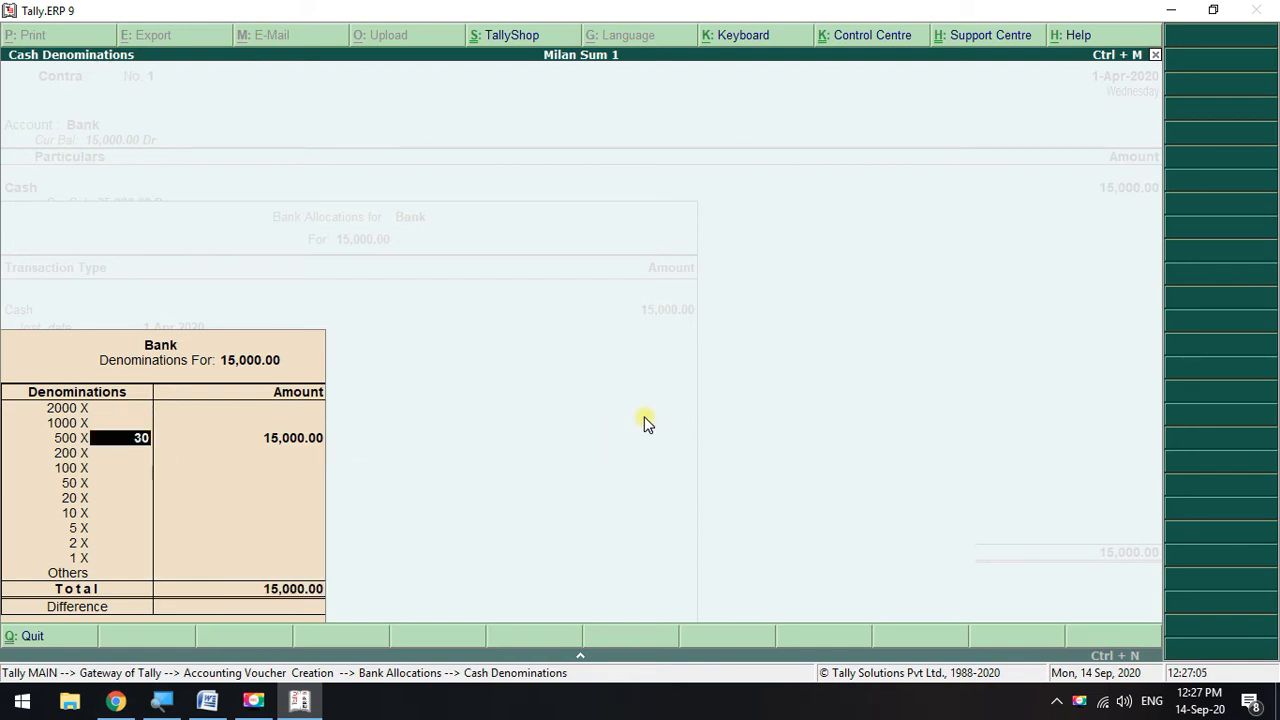
key("Return")
key("Return")
key("BackSpace")
key("BackSpace")
key("Return")
key("Return")
key("Return")
key("Return")
key("Return")
key("Escape")
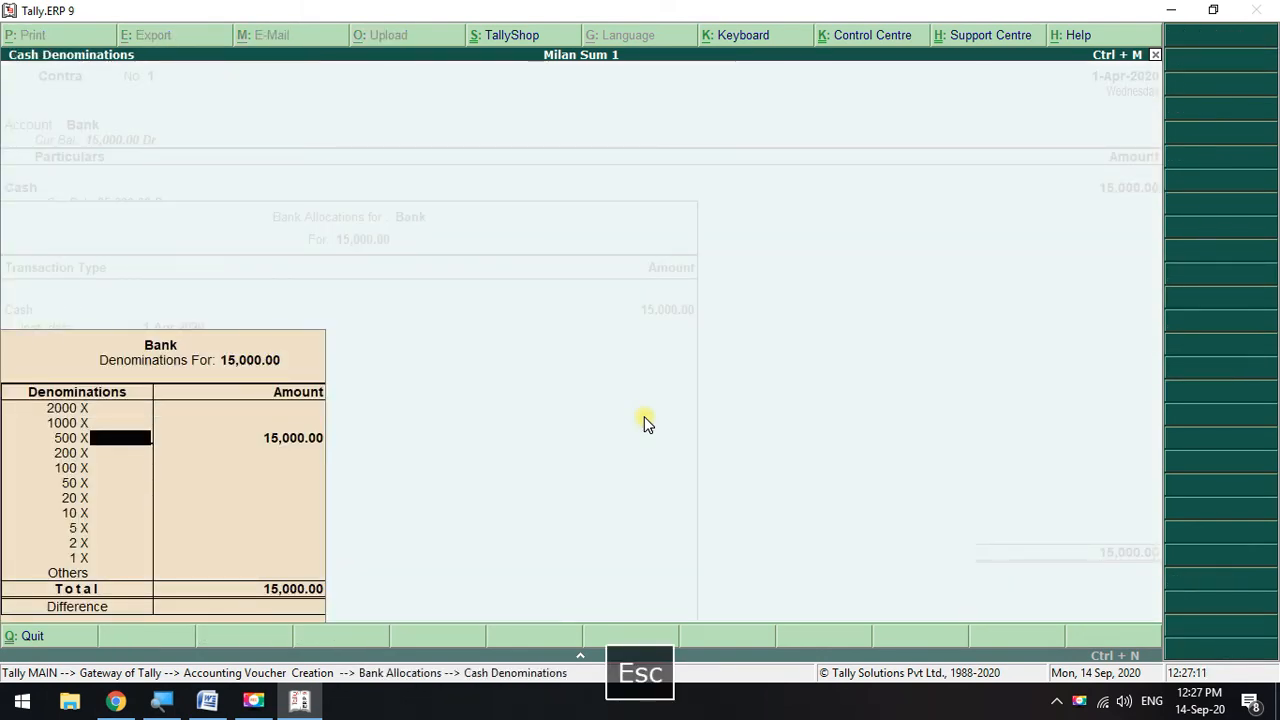
- Leave all cash denominations blank and save the contra voucher without a narration
key("Return")
key("Return")
key("Return")
key("Return")
key("Return")
key("Return")
key("Return")
key("Return")
key("Return")
key("Return")
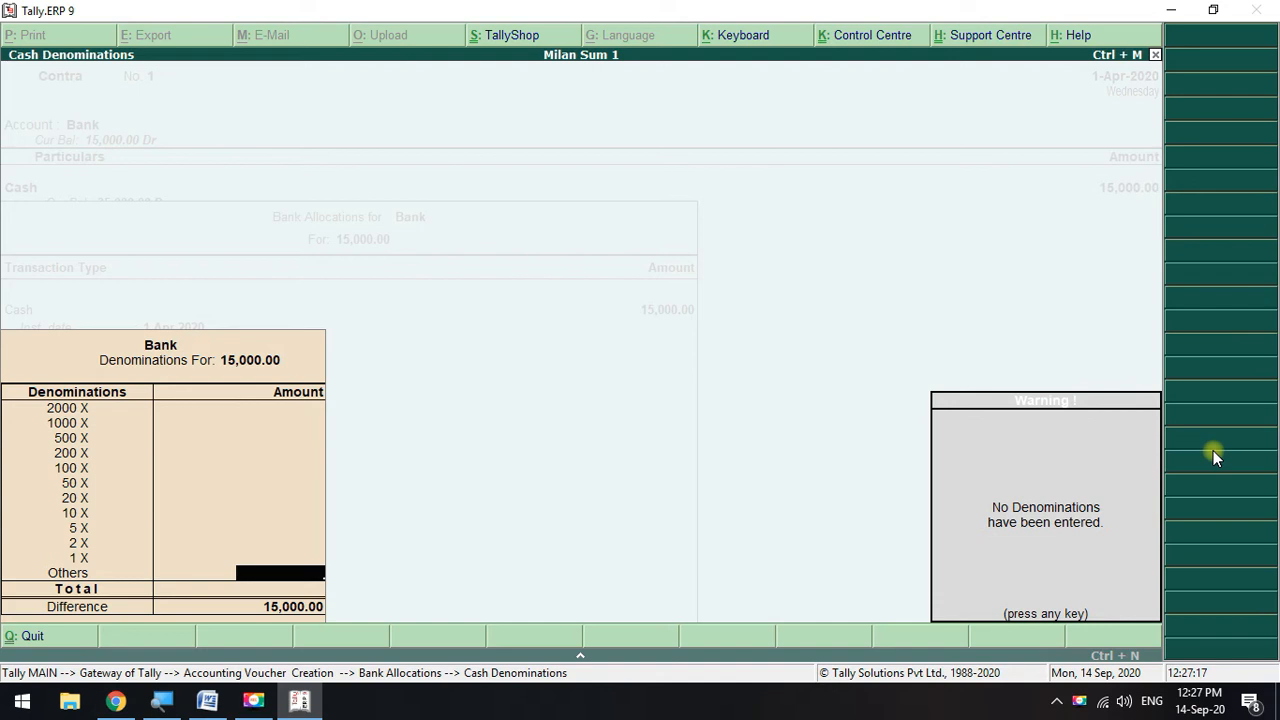
key("Return")
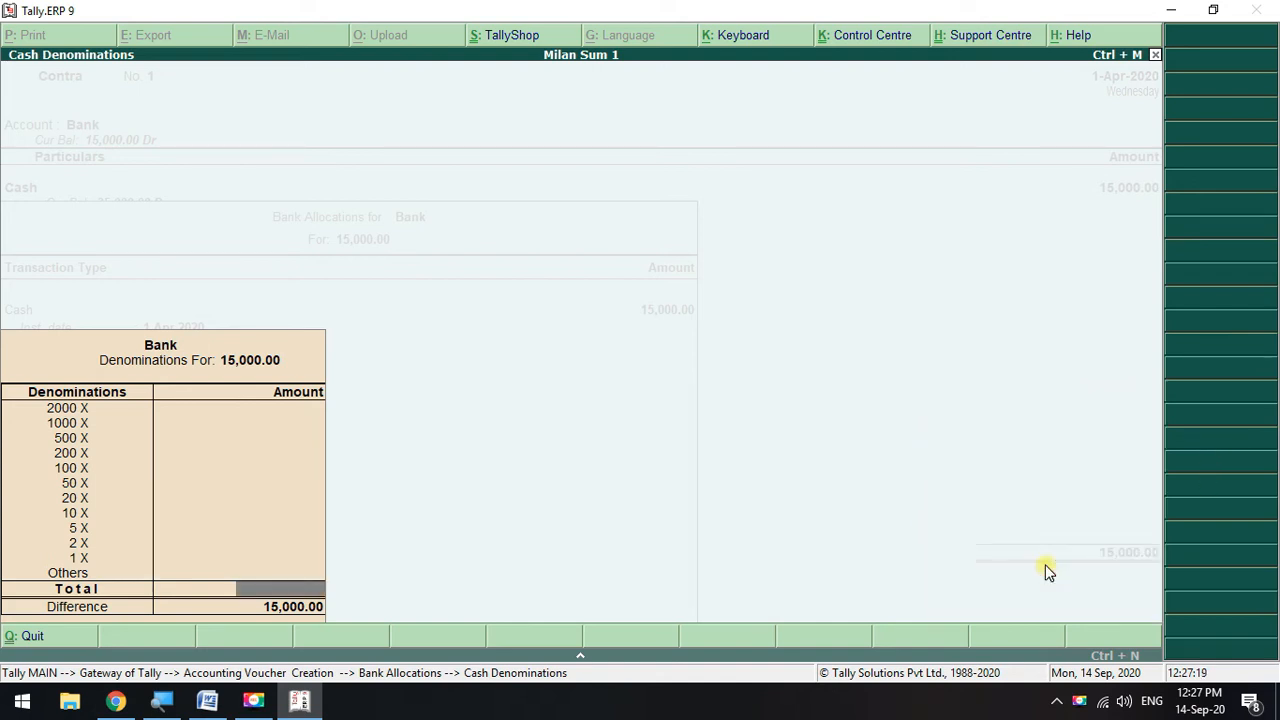
key("Return")
key("Return")
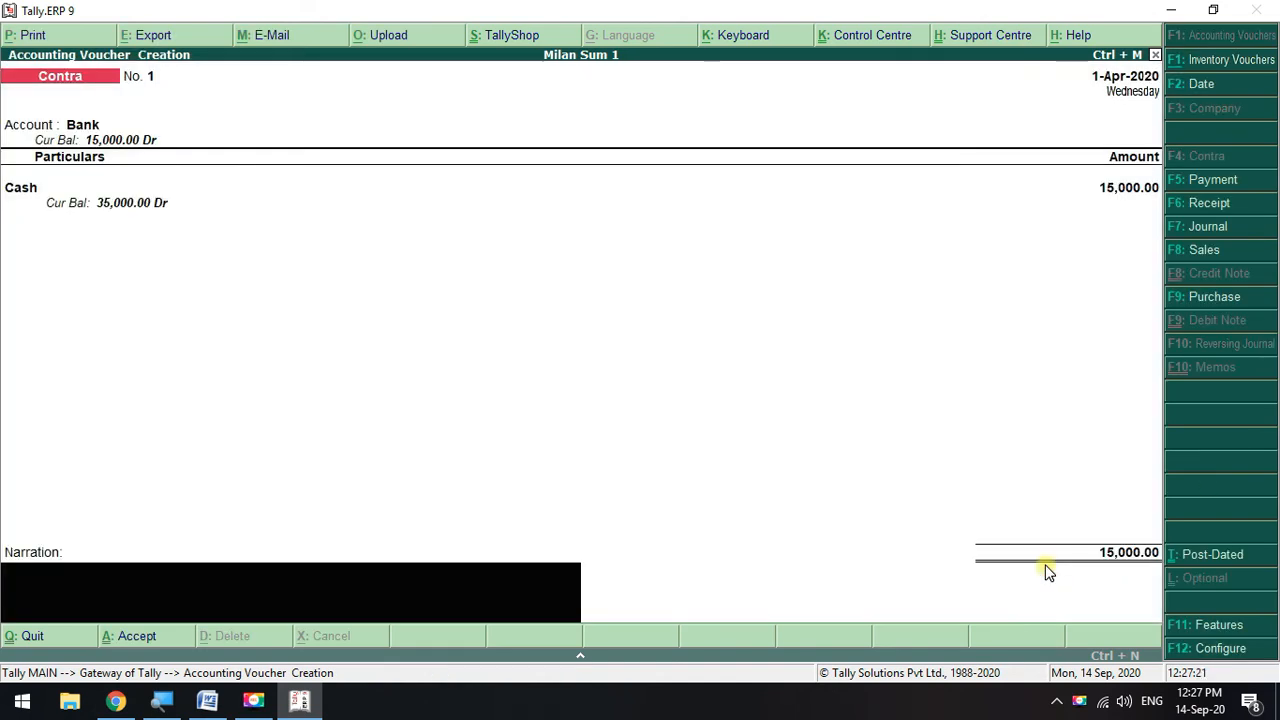
key("Return")
key("Return")
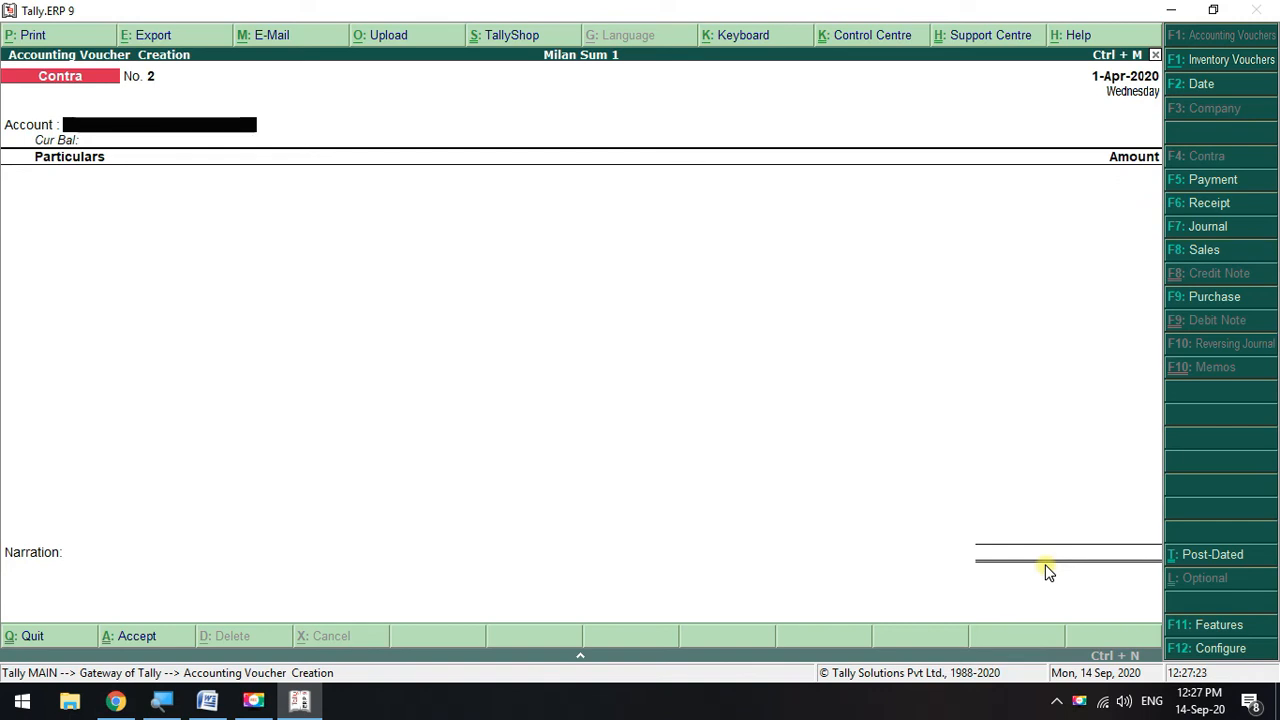
- Highlight the third transaction, the office furniture purchase, in the Word document and change the voucher type to Payment in Tally.ERP 9
key("alt+Tab")
left_click_drag(565, 244, 323, 251)
key("alt+Tab")
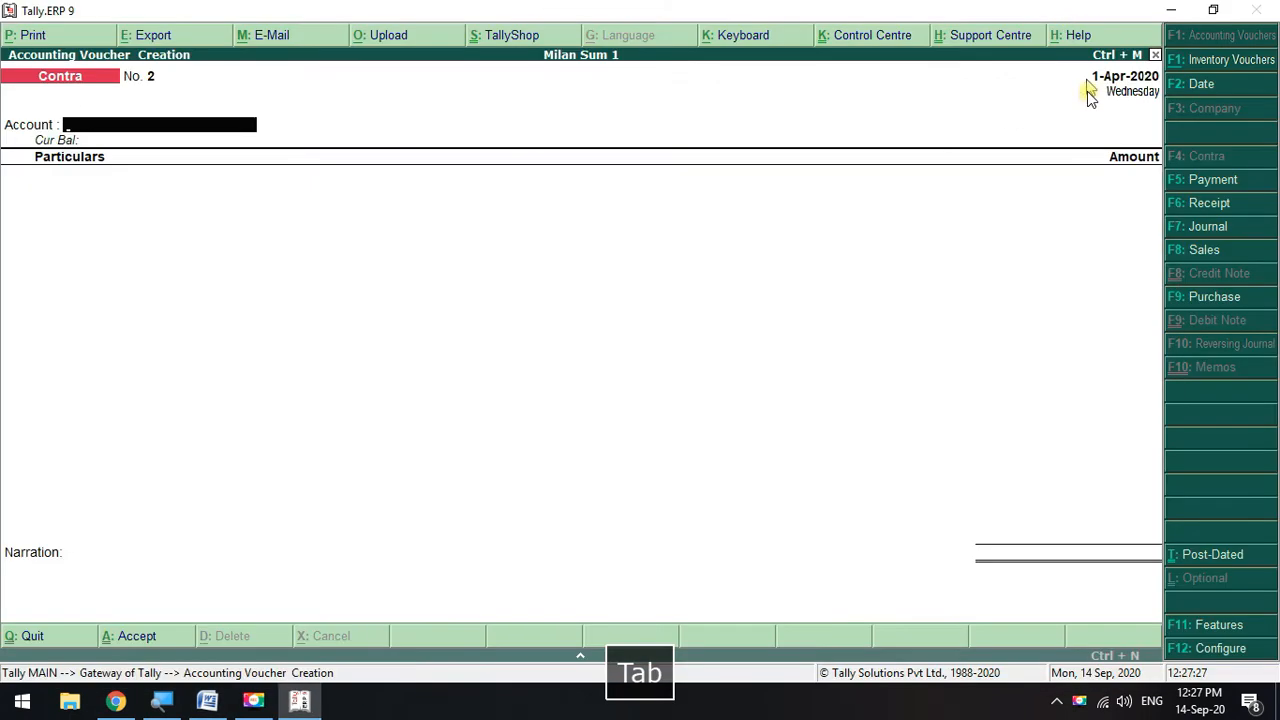
left_click(1213, 180)
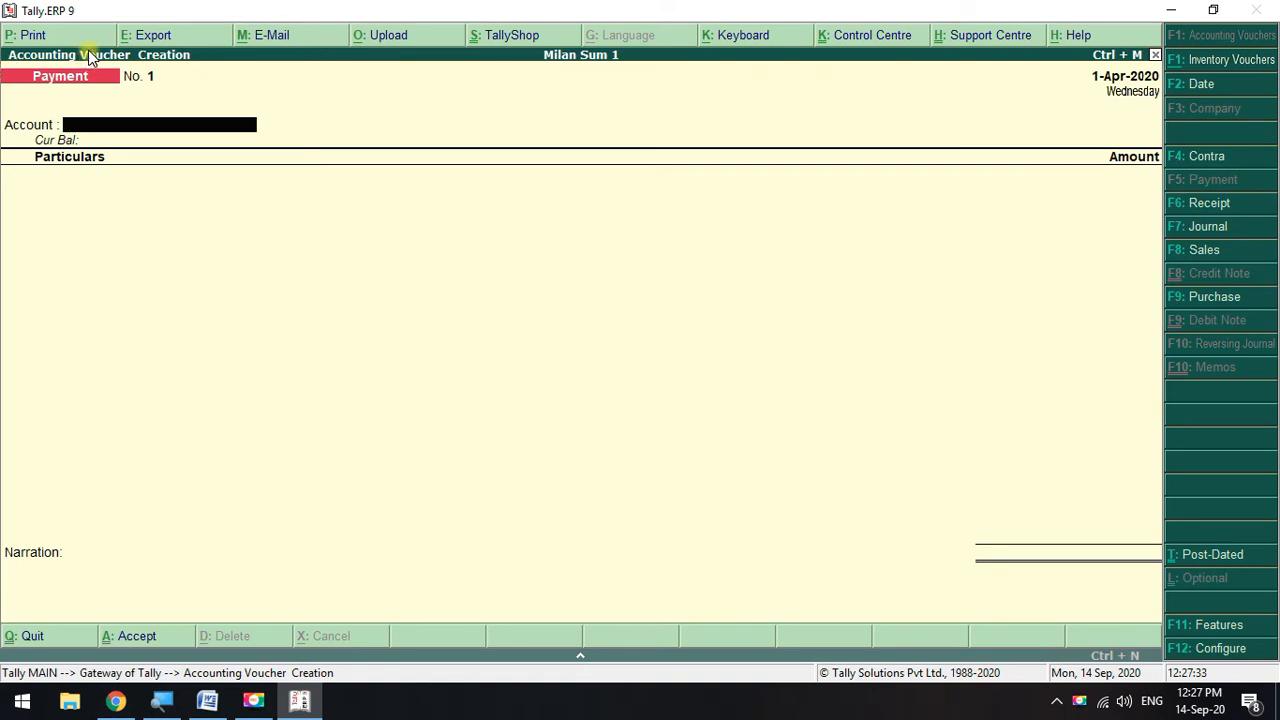
- Set the payment voucher's Account to Cash and choose Furniture as the ledger in Particulars
key("space")
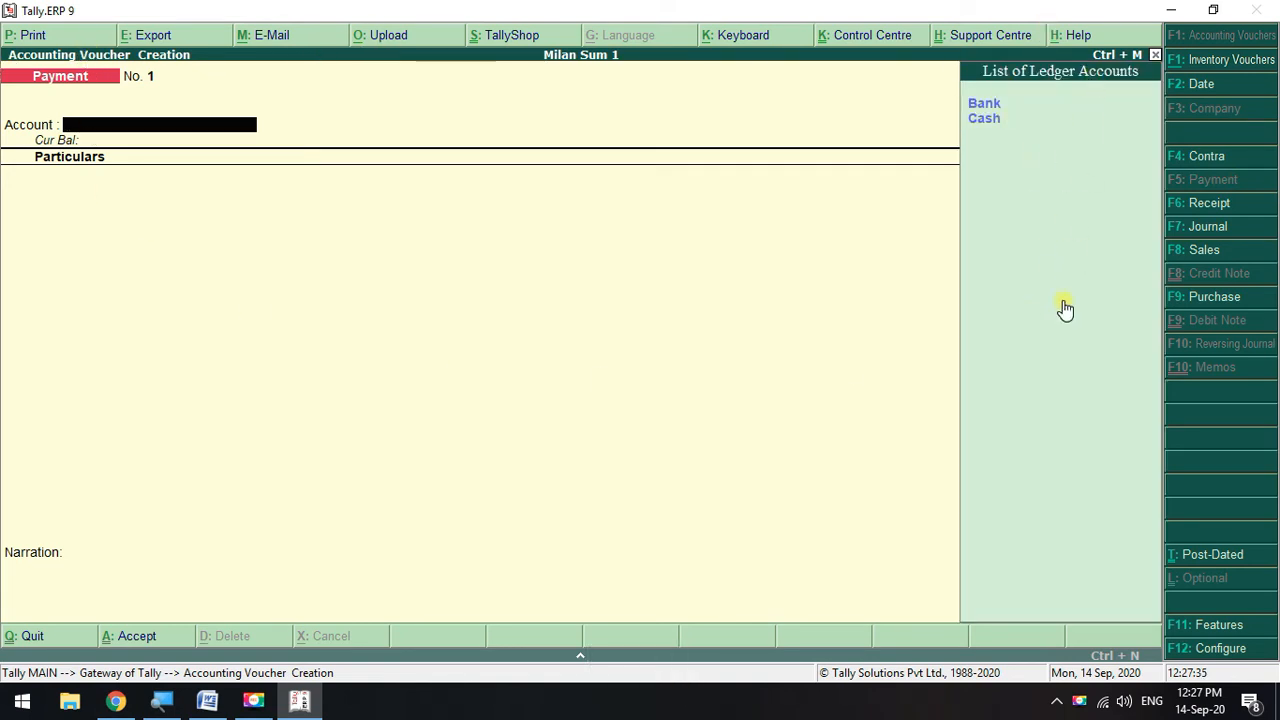
left_click(984, 118)
key("space")
key("Down")
key("Down")
key("Down")
key("Down")
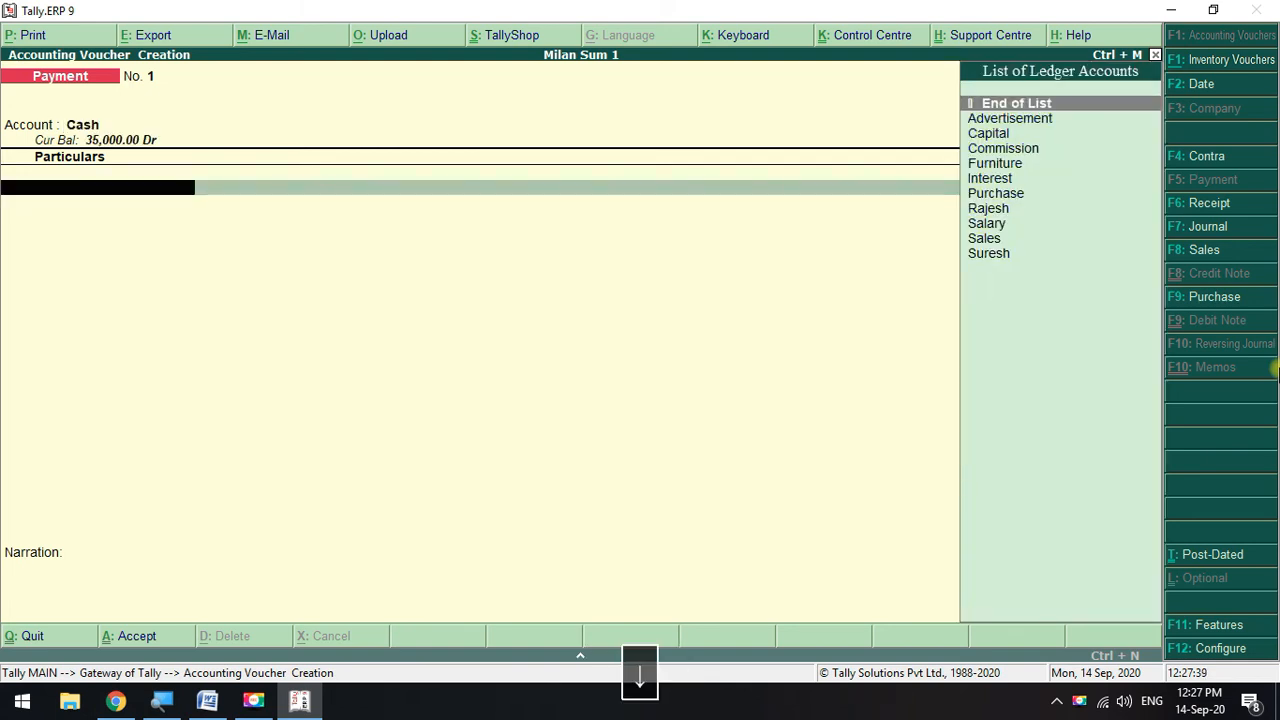
key("Return")
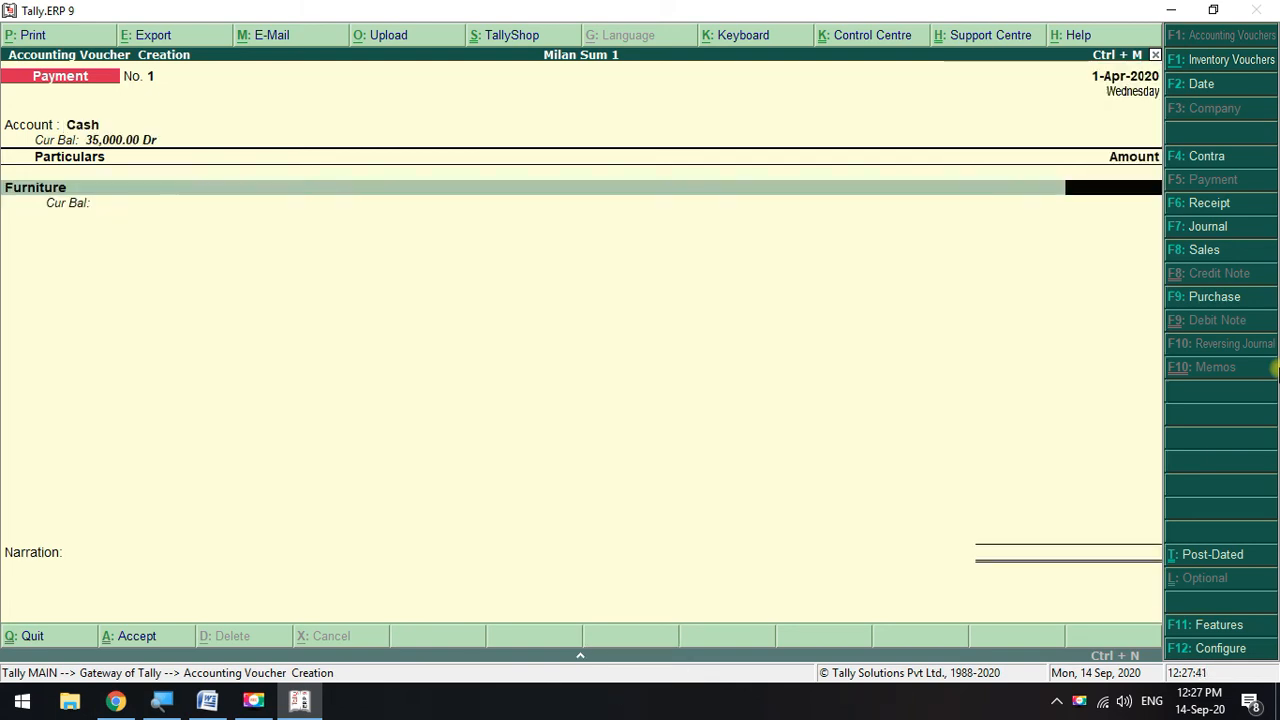
key("BackSpace")
key("Down")
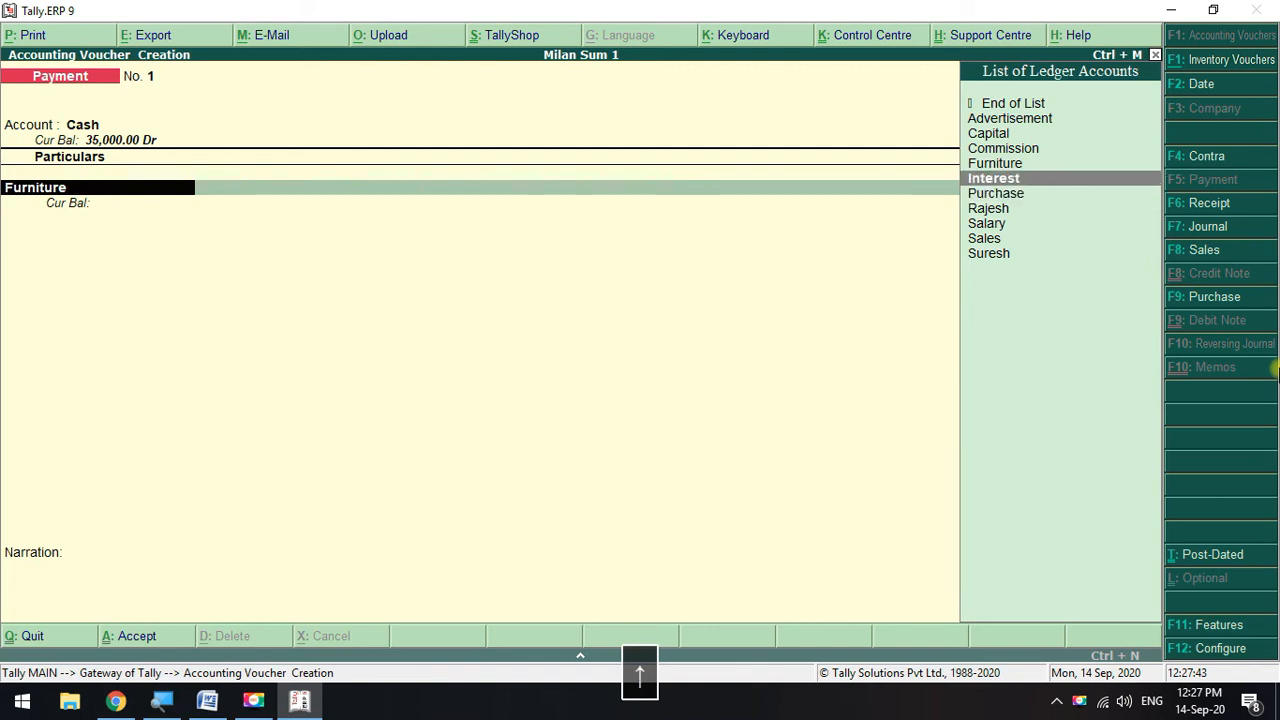
key("Up")
key("Return")
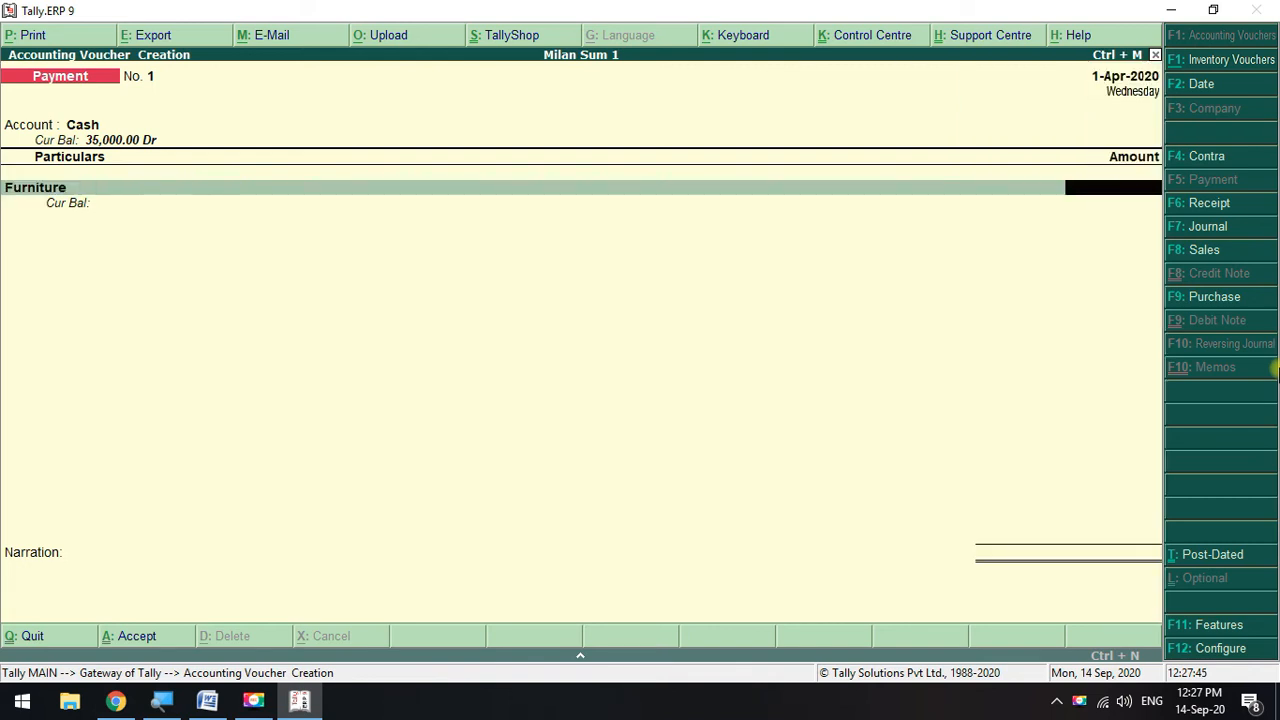
- Check the furniture amount in the Word document, enter 3,000 for Furniture and save the payment voucher without a narration
key("alt+Tab")
key("alt+Tab")
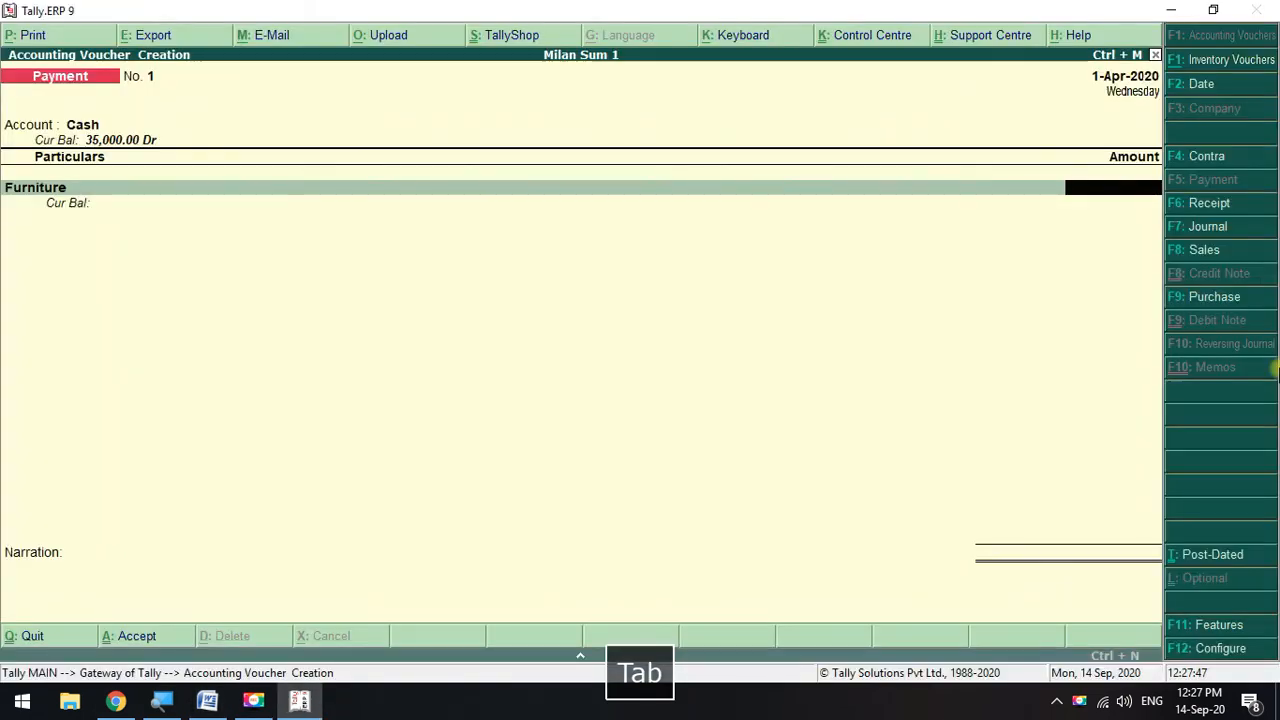
type("3000")
key("Return")
key("Return")
key("Return")
key("Return")
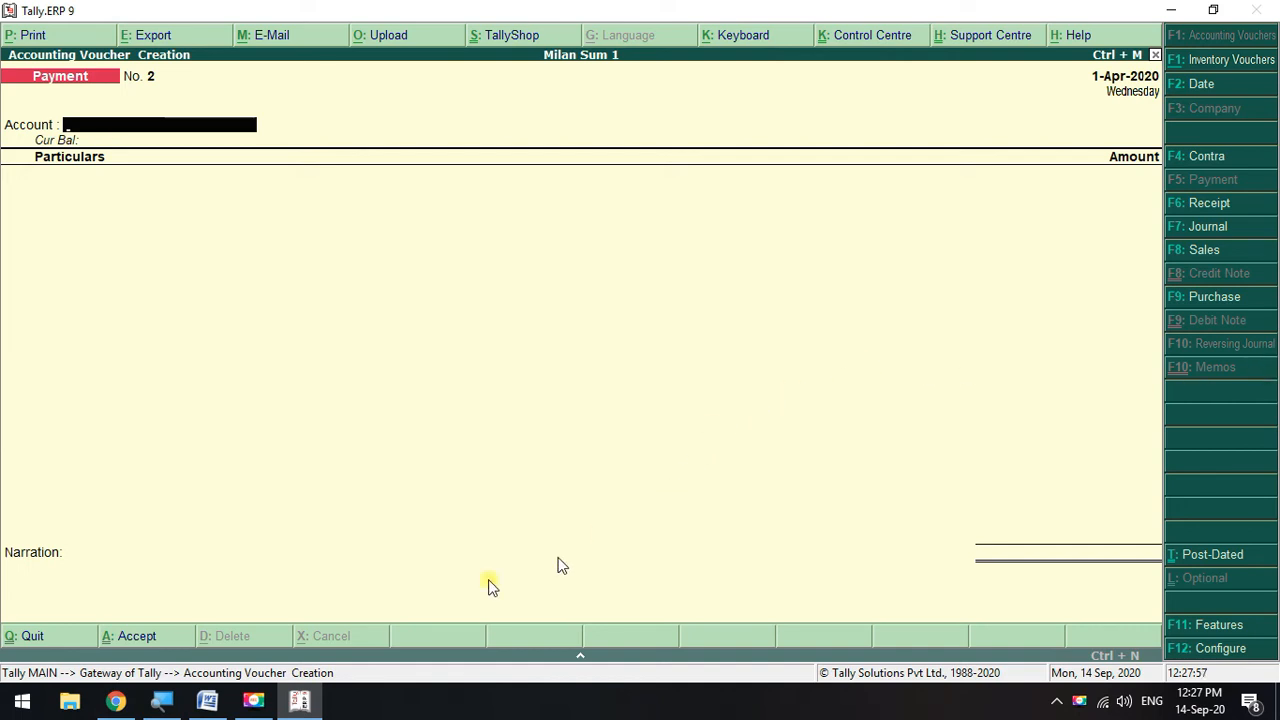
- Highlight the fourth transaction, goods sold for cash, in the Word document and change the voucher type to Sales in Tally.ERP 9
left_click(205, 703)
left_click_drag(550, 270, 308, 277)
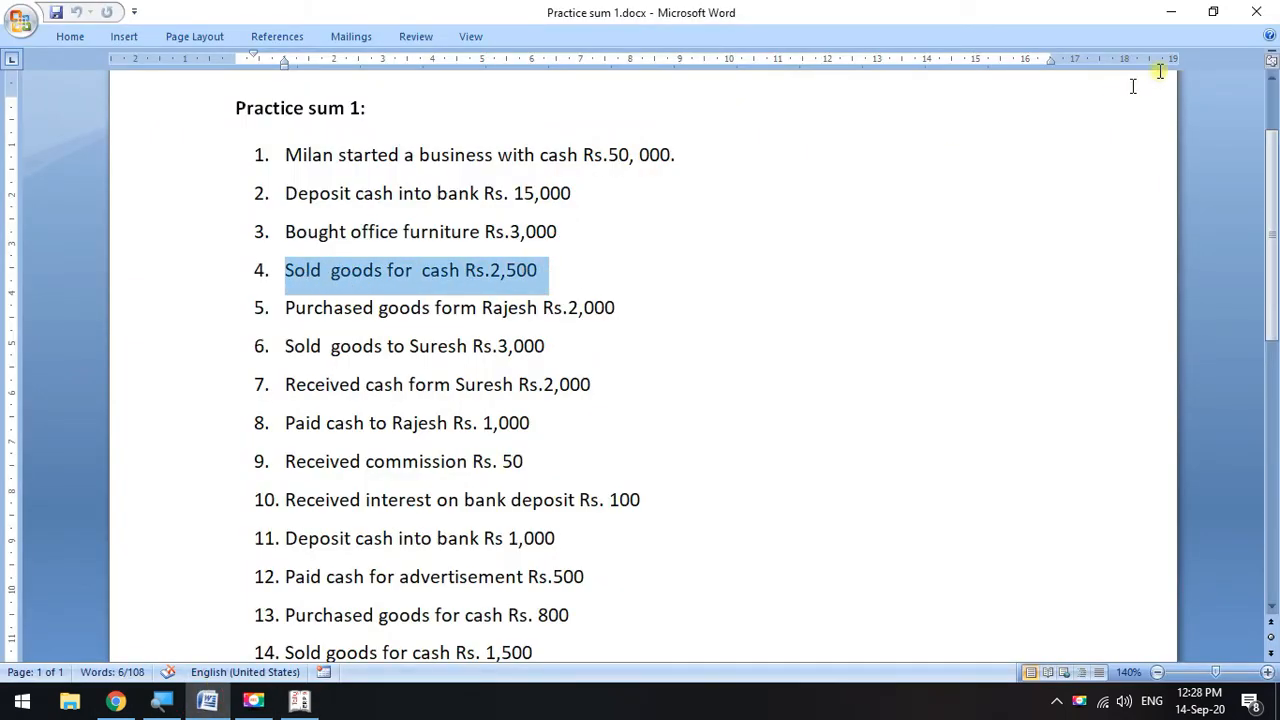
left_click(1170, 12)
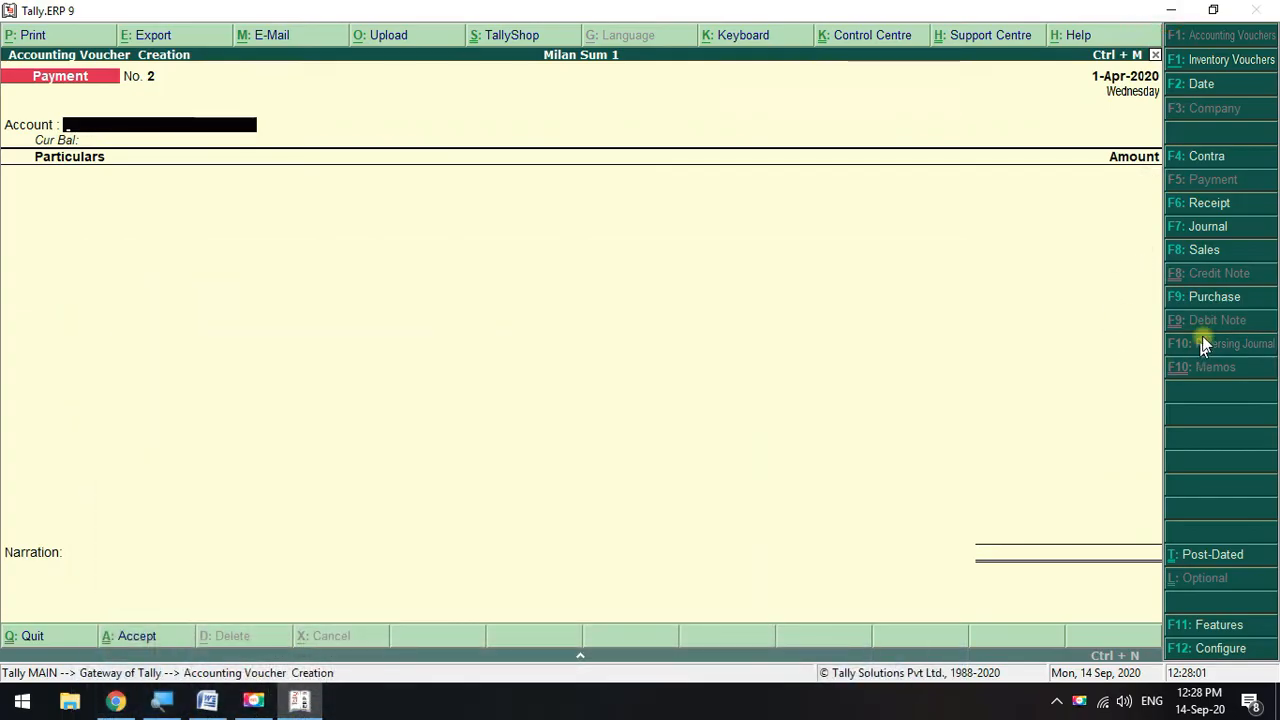
left_click(1203, 250)
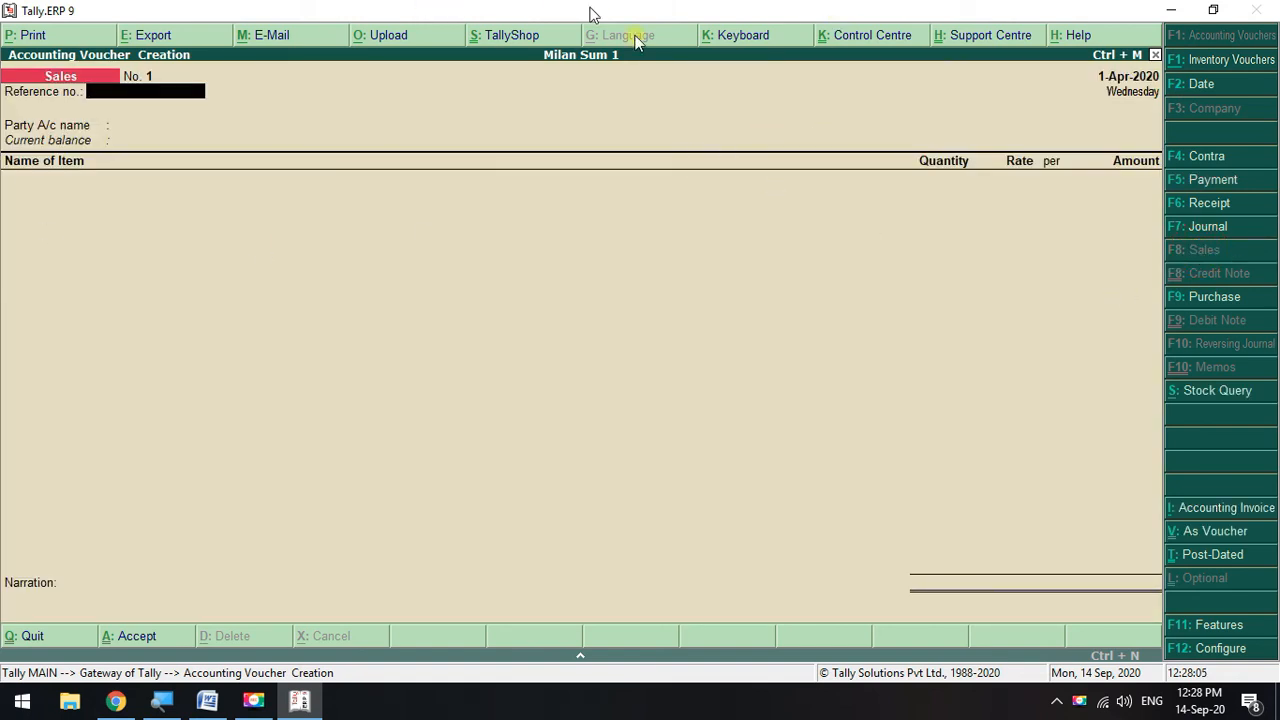
left_click(1210, 298)
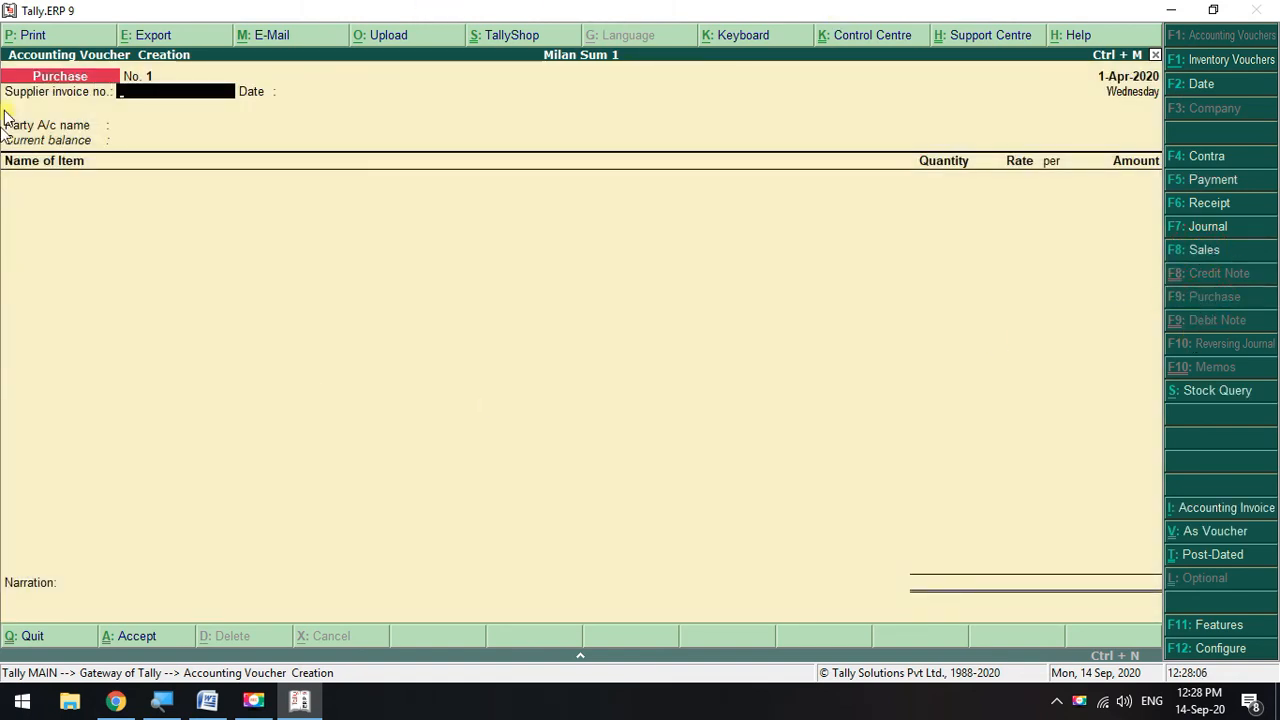
left_click(1210, 252)
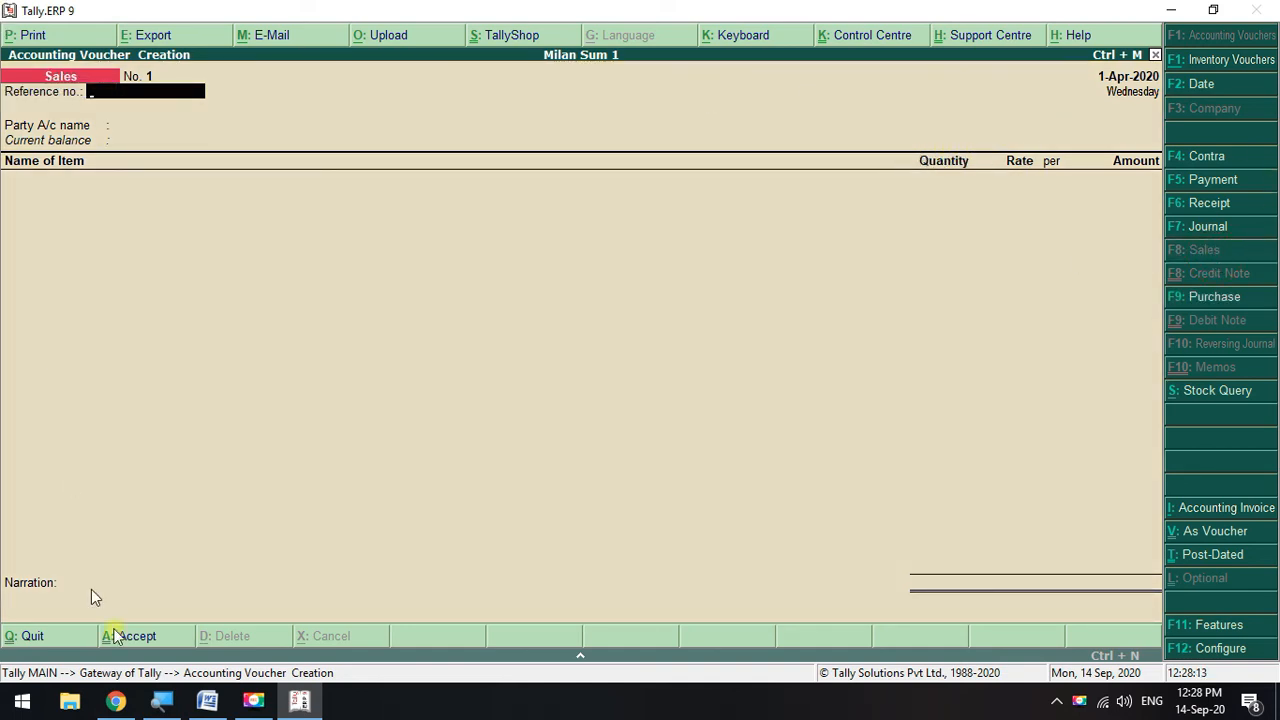
- Reread the fourth transaction in the Word document, highlight its full line again and return to Tally.ERP 9
left_click(207, 701)
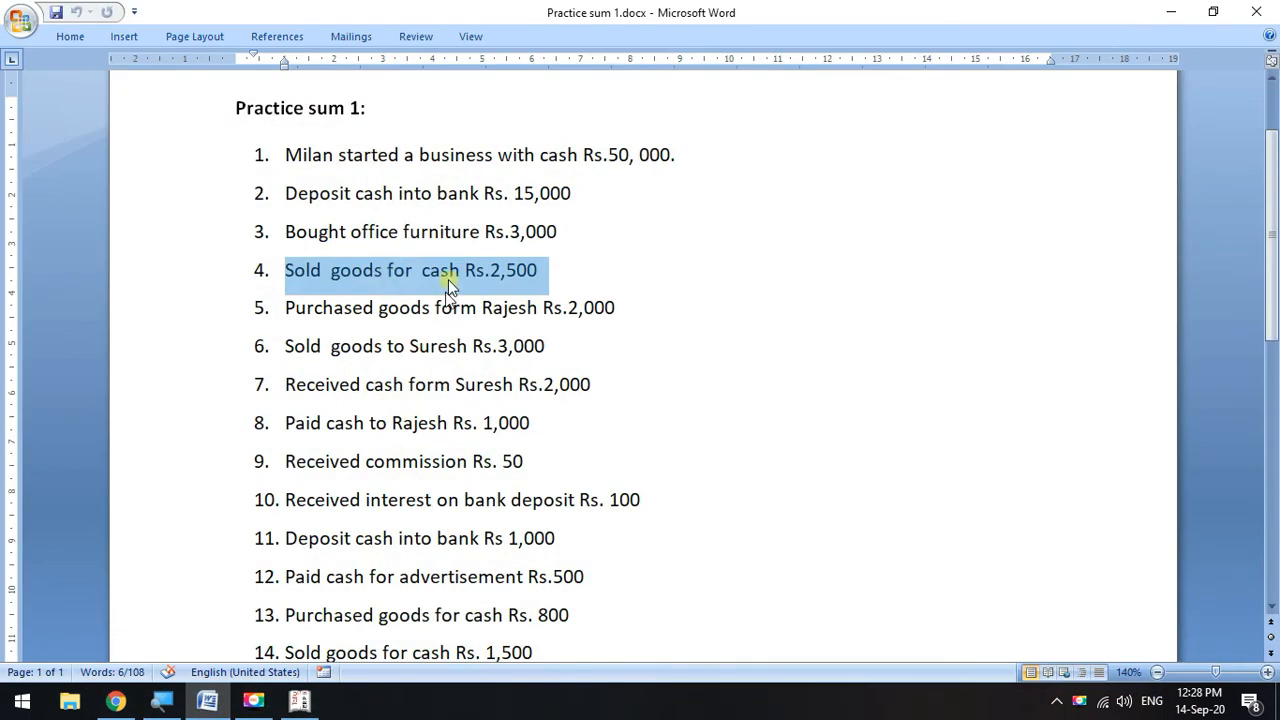
left_click(399, 265)
left_click_drag(285, 270, 583, 282)
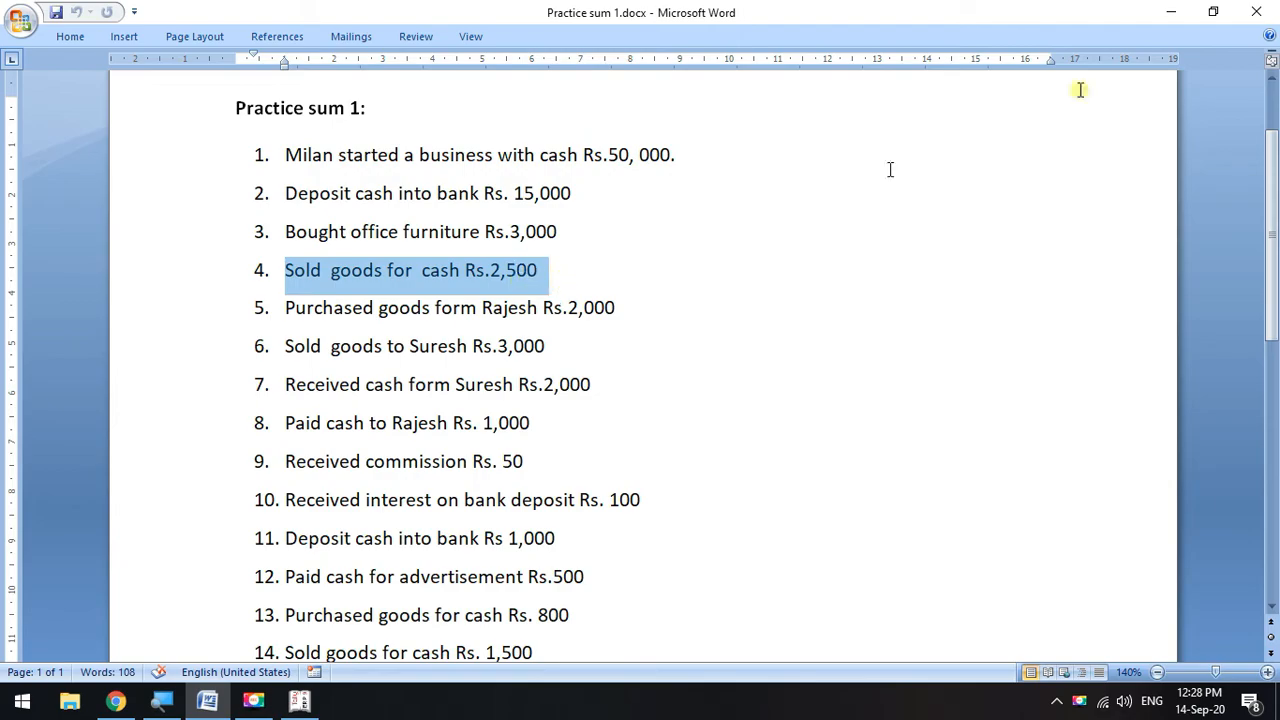
left_click(1170, 11)
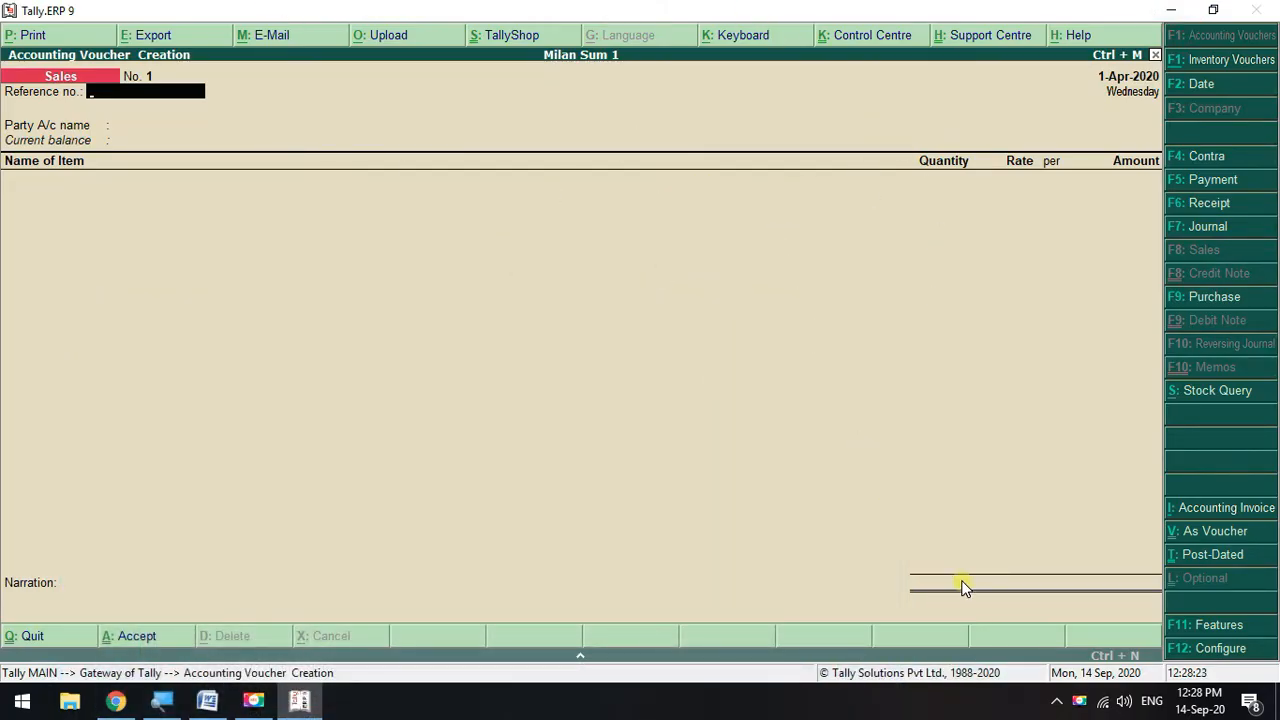
- Switch the sales entry from item invoice format to voucher format with Debit and Credit columns
left_click(1202, 537)
left_click(1202, 537)
left_click(1200, 533)
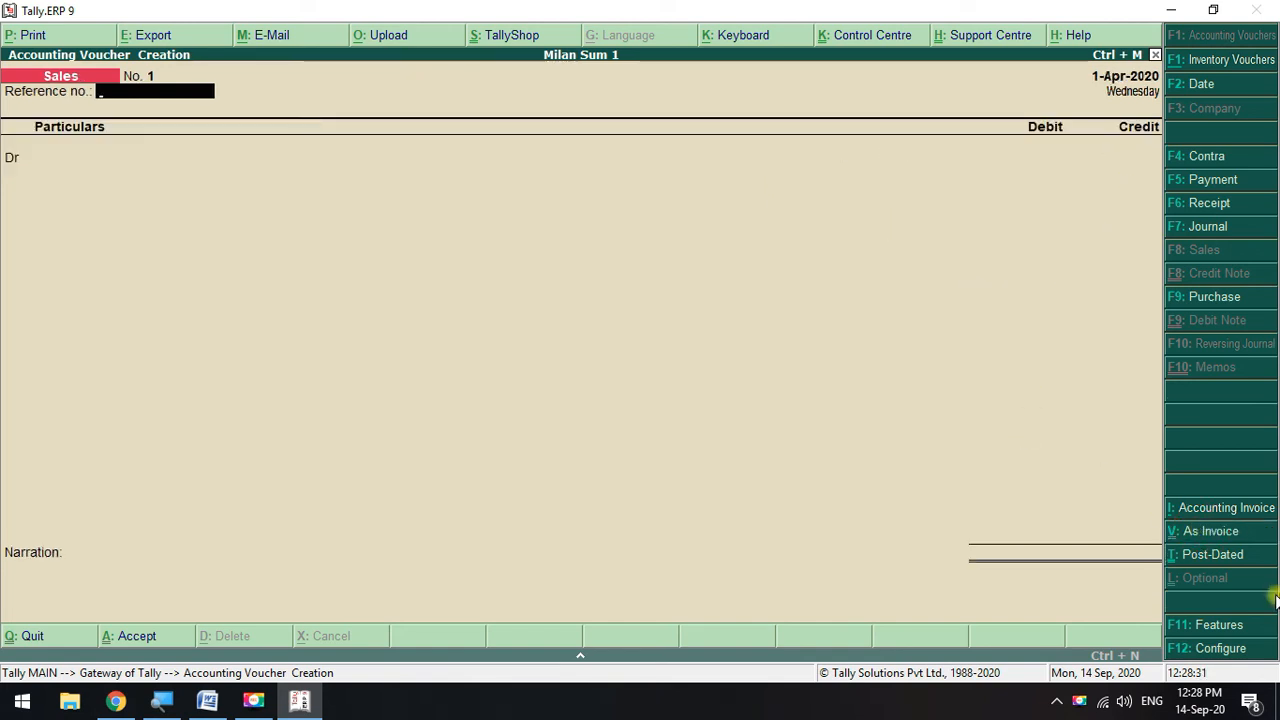
left_click(1224, 536)
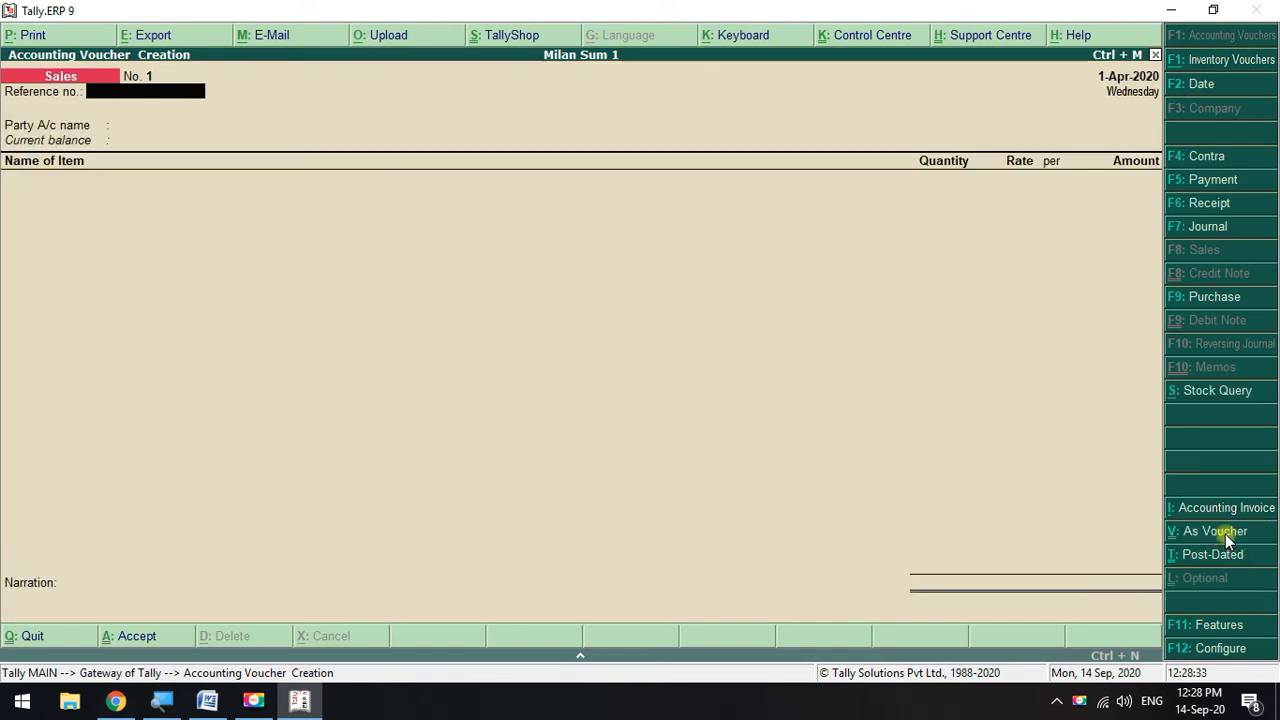
key("ctrl+v")
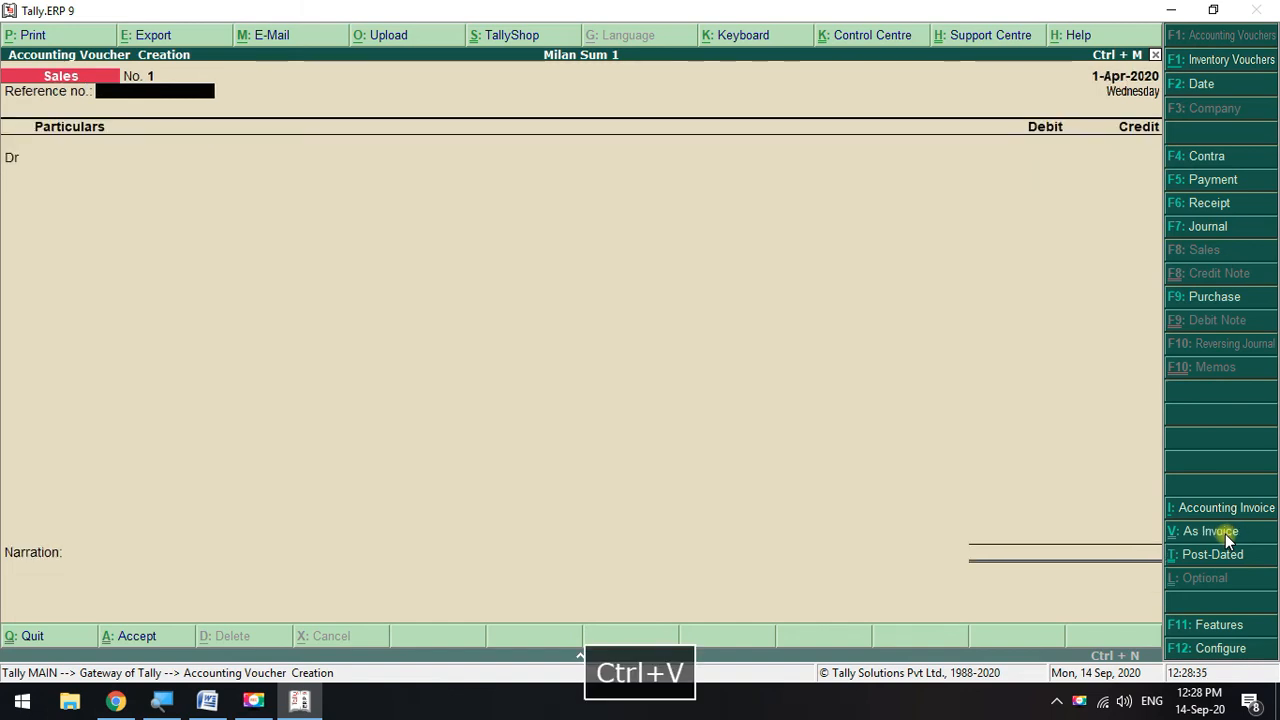
key("ctrl+v")
key("ctrl+v")
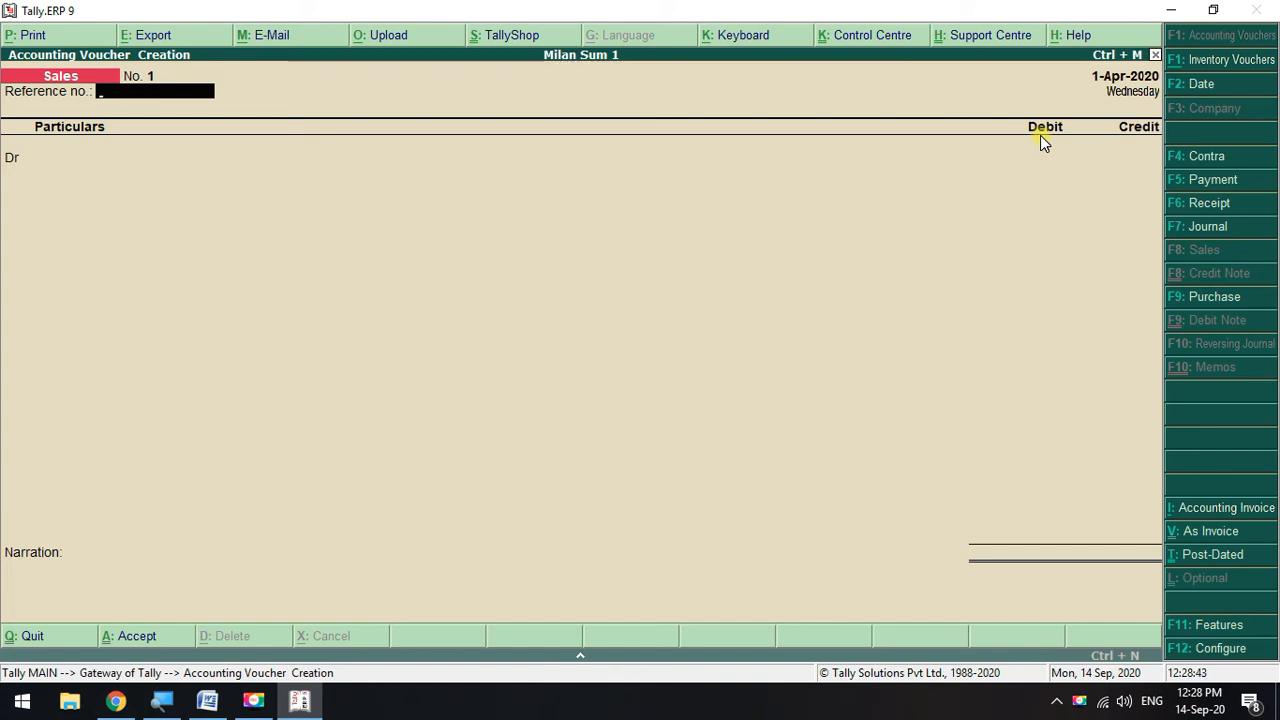
left_click(1215, 536)
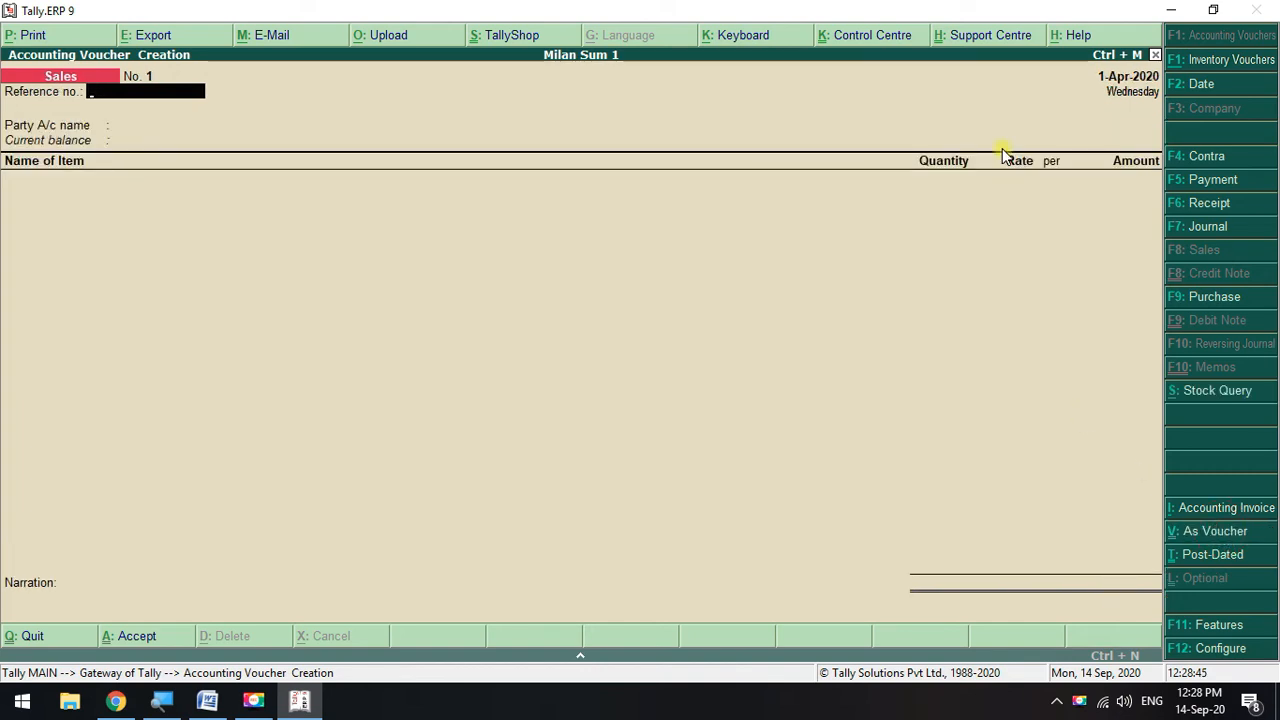
left_click(1190, 531)
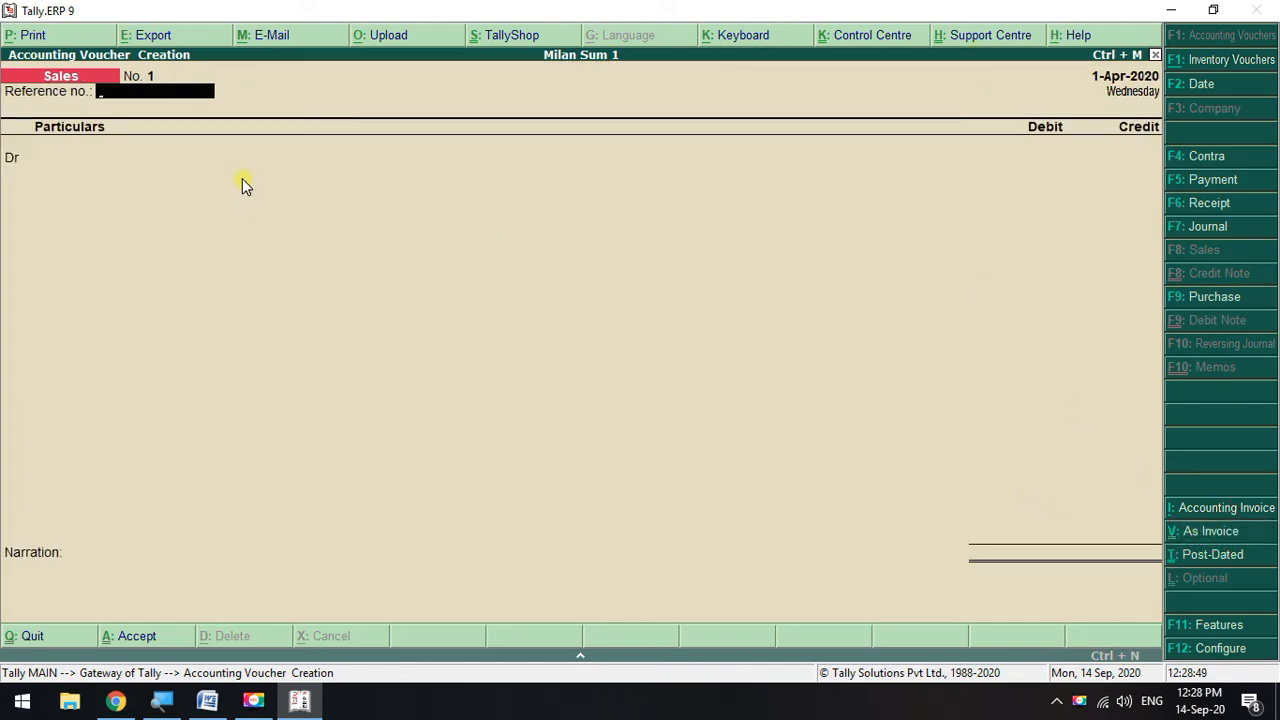
- Leave the sales voucher's reference number blank and recheck the cash sale in the Word document before choosing the debit ledger
key("Return")
key("Return")
key("Escape")
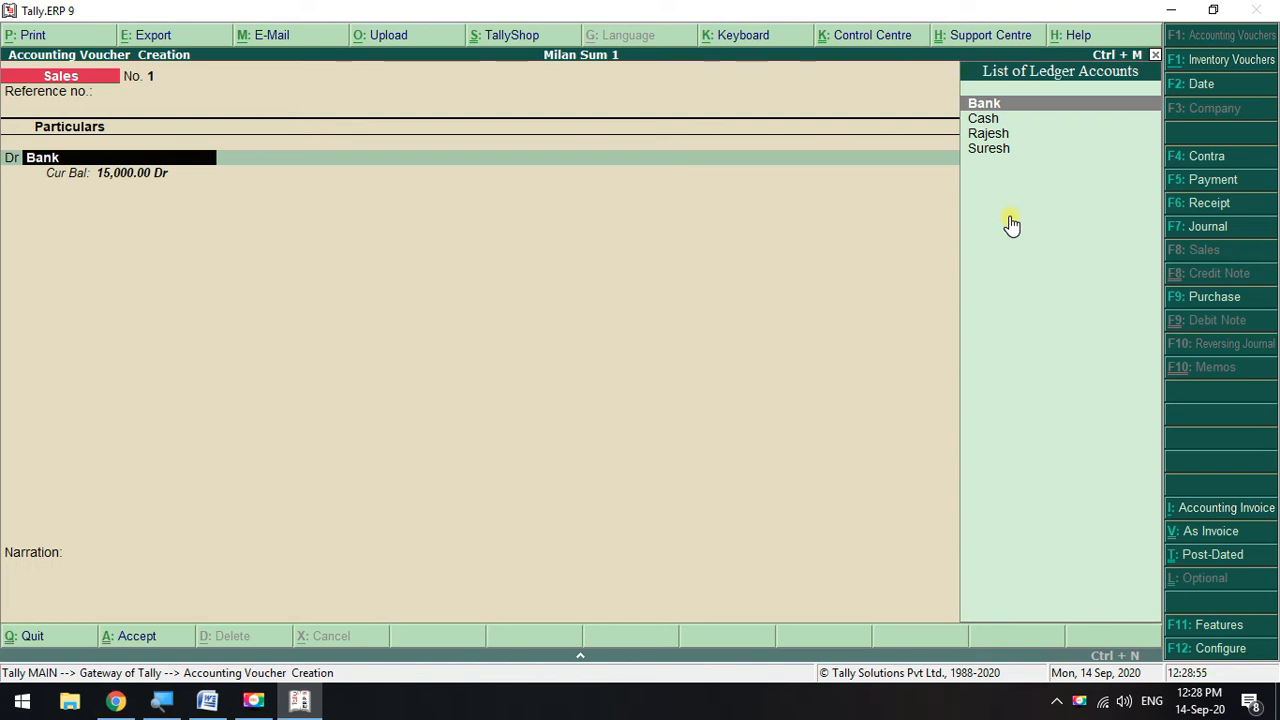
left_click(207, 701)
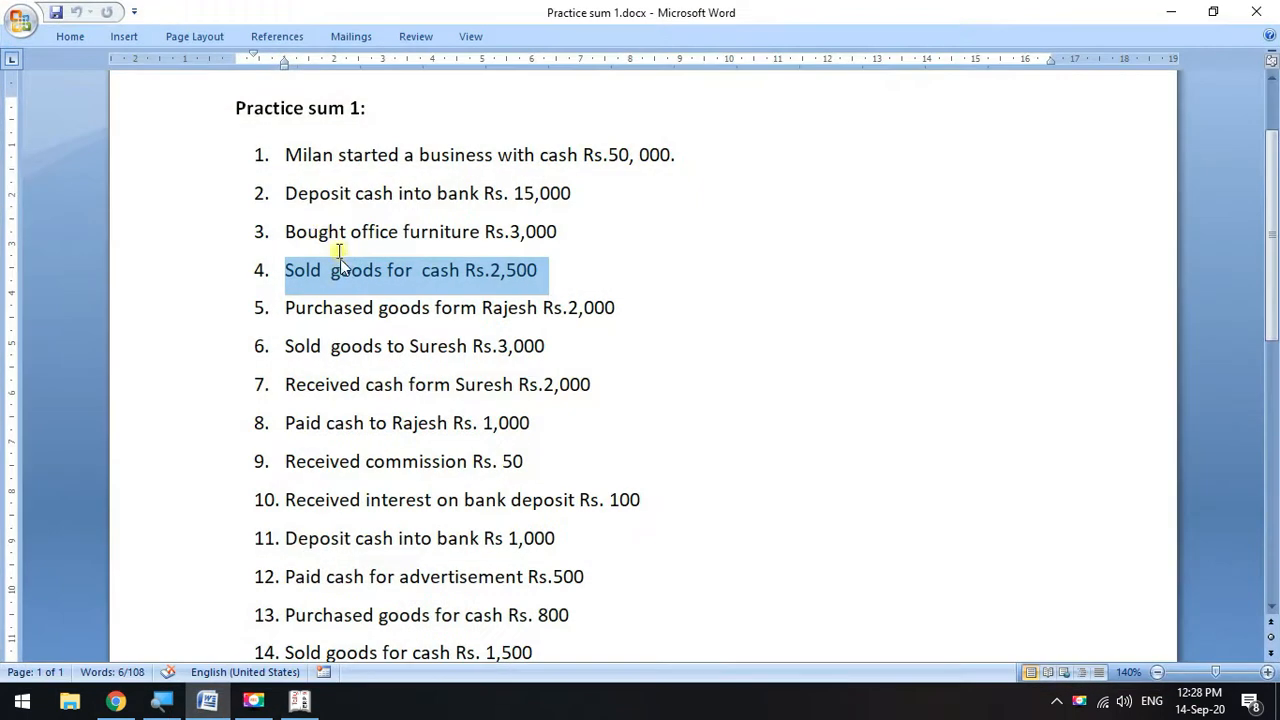
left_click(290, 272)
left_click_drag(268, 272, 545, 272)
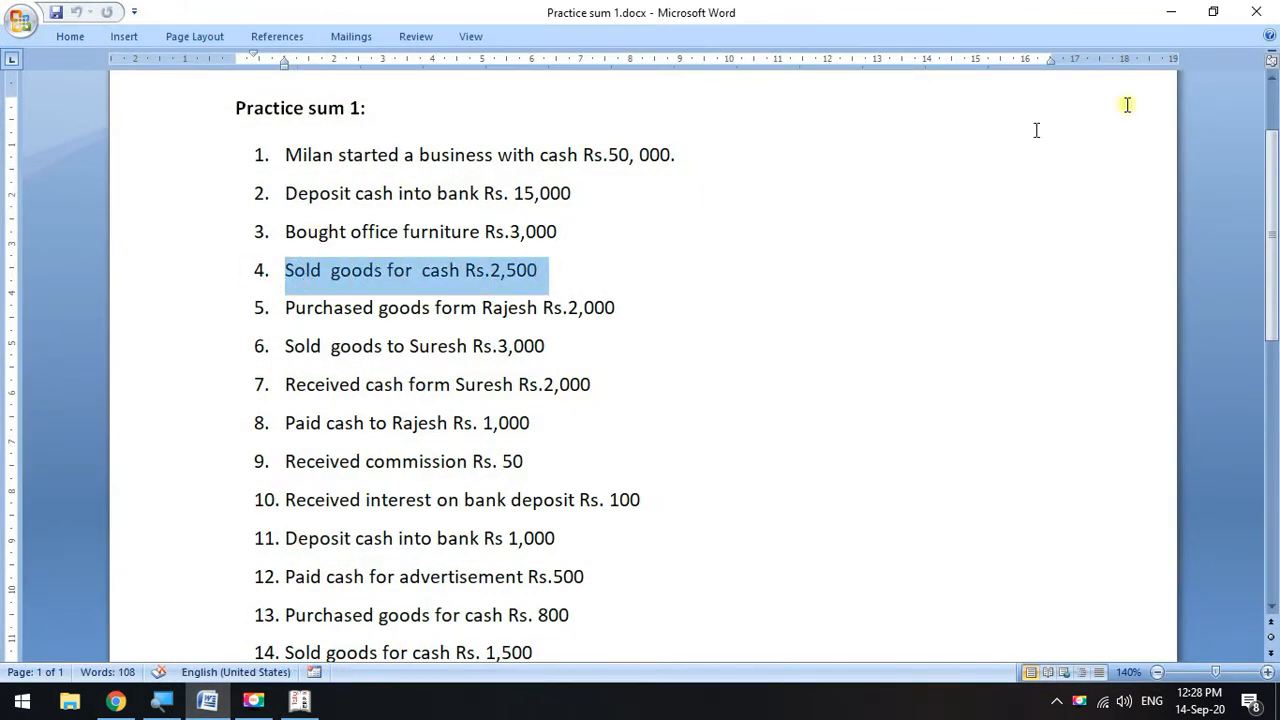
left_click(1177, 15)
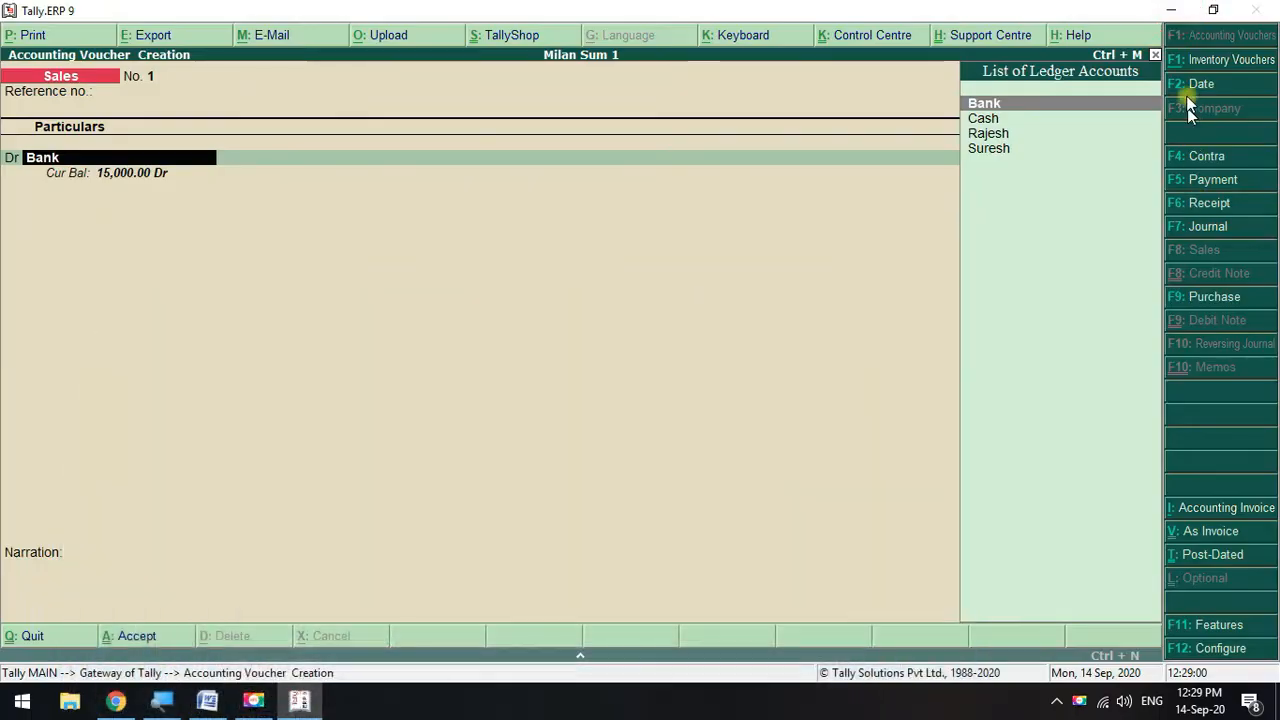
- Choose Cash as the debit ledger of the sales voucher and accept the buyer's details without adding an address
left_click(986, 119)
key("Return")
key("Return")
key("Return")
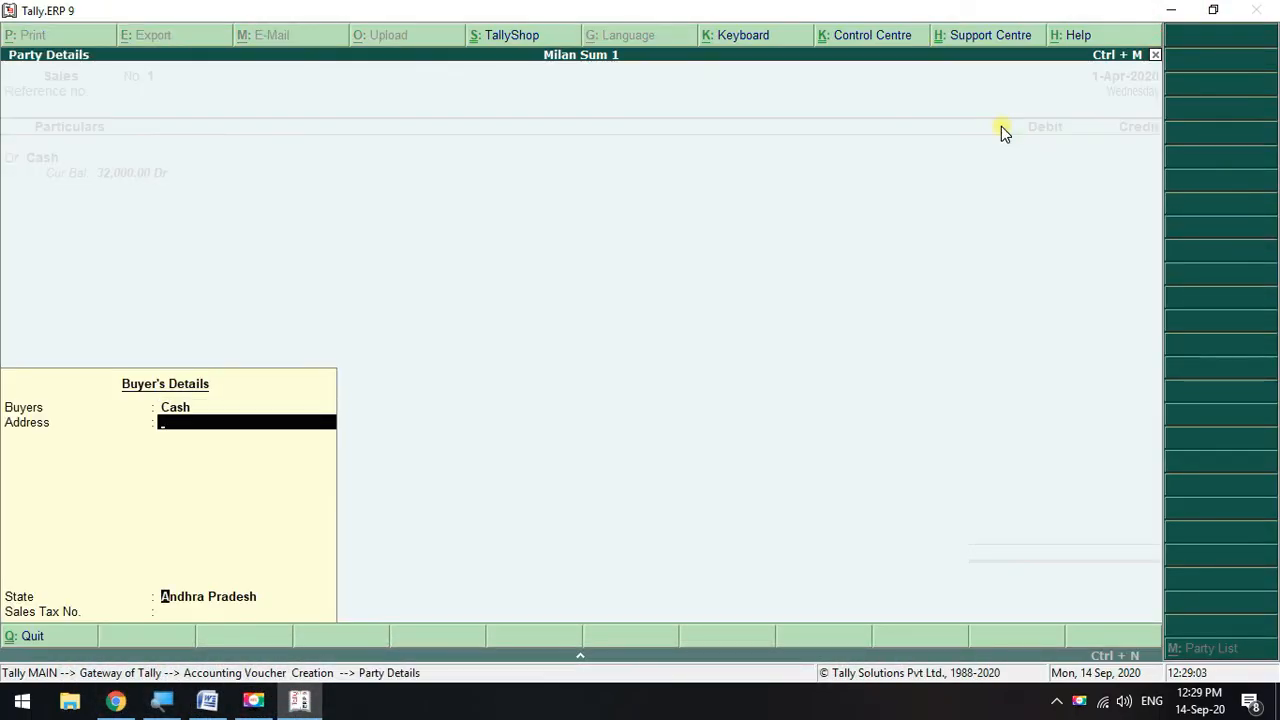
key("Return")
key("Return")
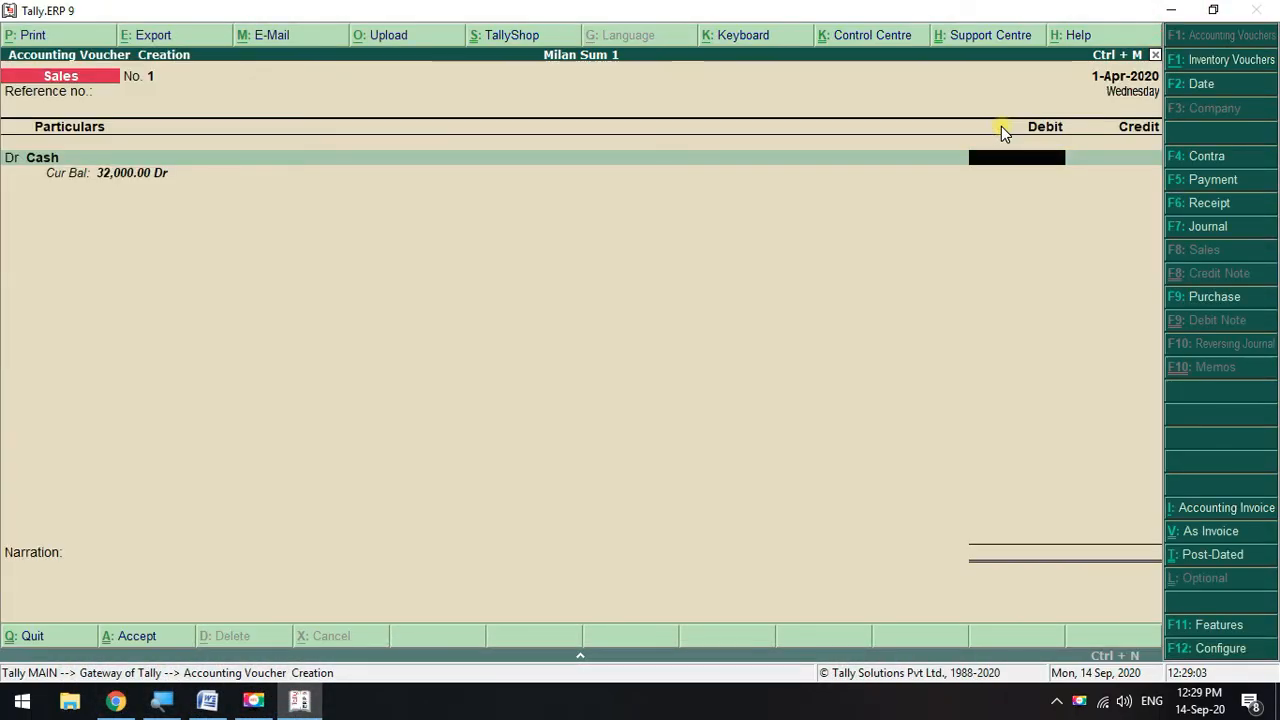
- Check the cash sale amount in the Word document and enter 2,500 as the Cash debit
left_click(212, 703)
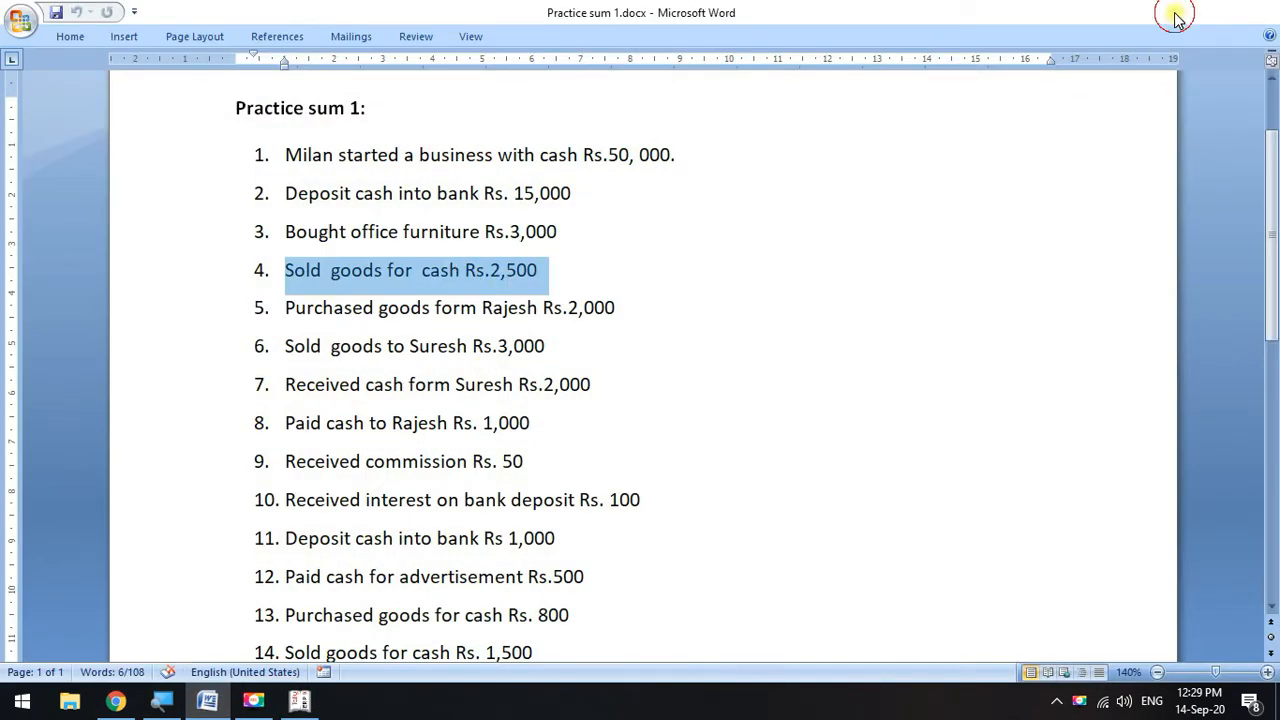
left_click(1175, 13)
type("250")
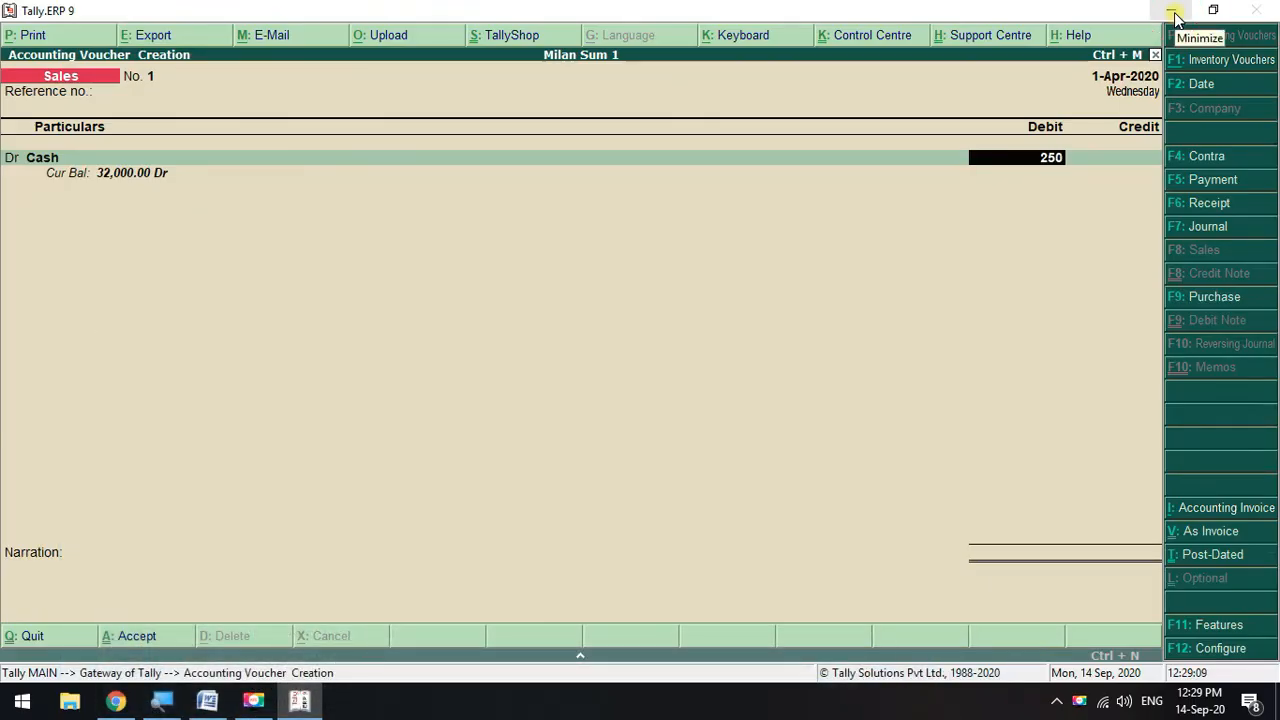
type("0")
key("Return")
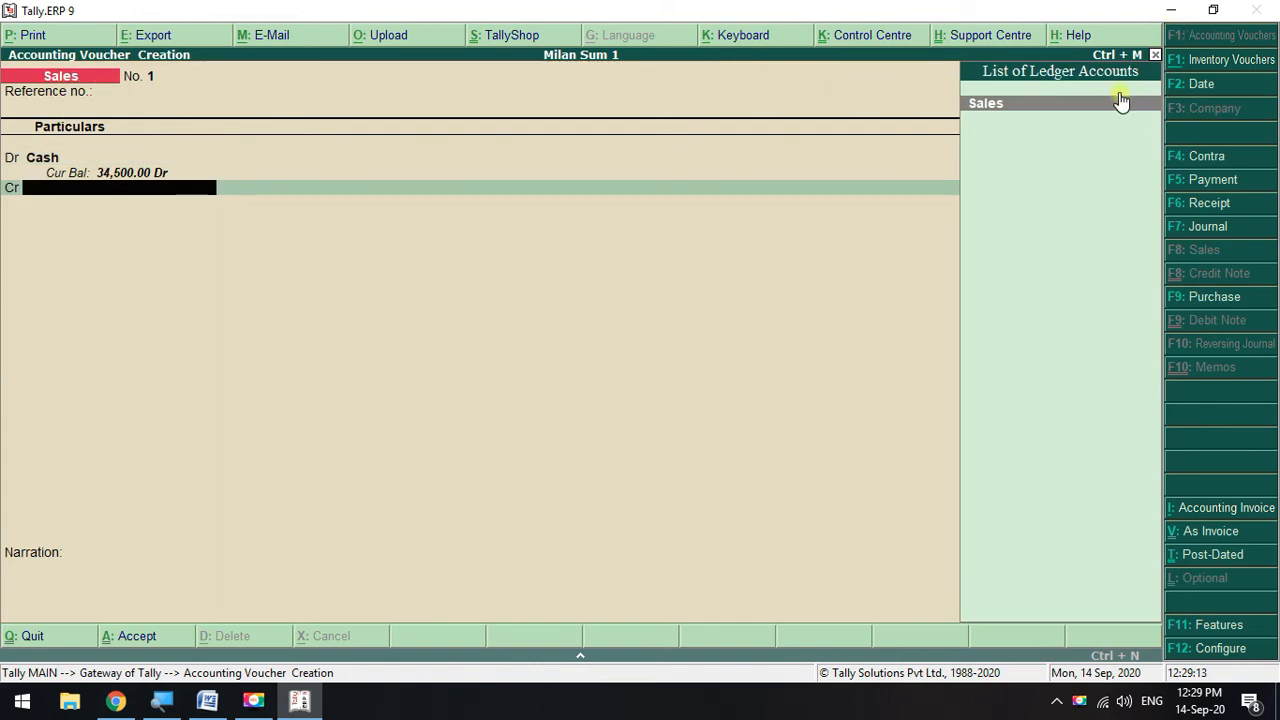
- Credit the Sales ledger with 2,500 without allocating any stock item and save the sales voucher without a narration
left_click(1032, 107)
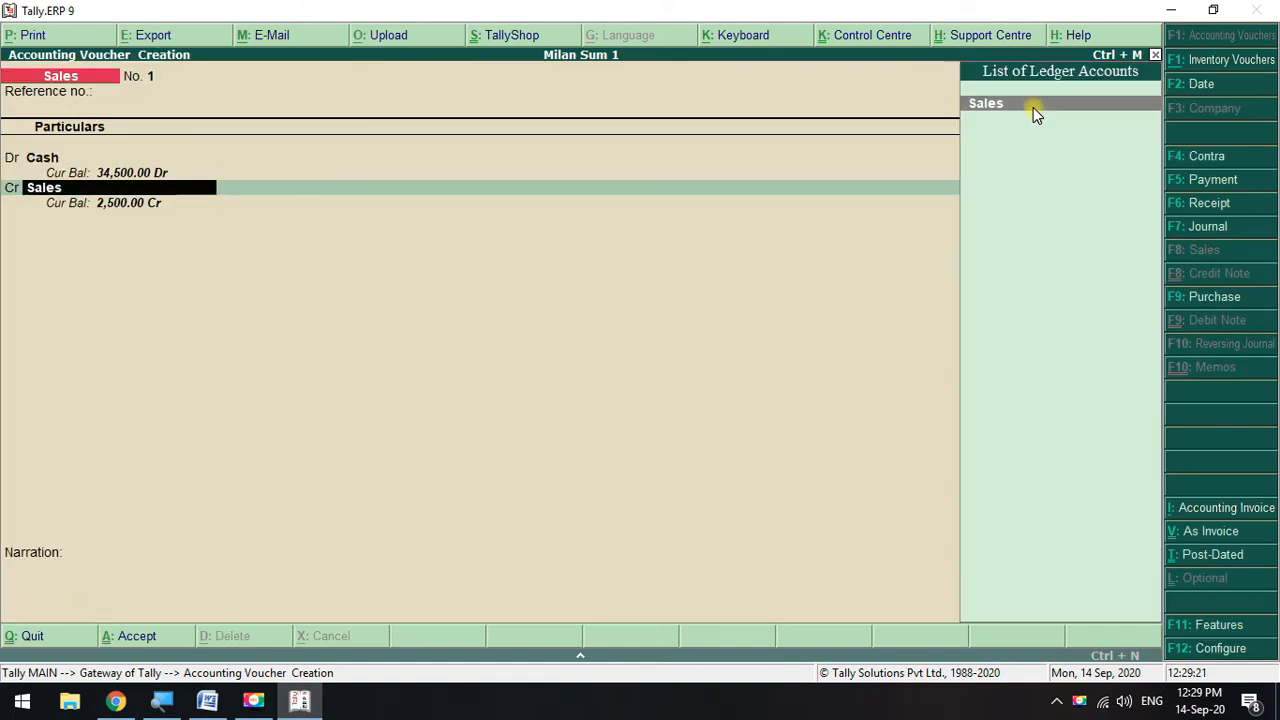
left_click(1033, 107)
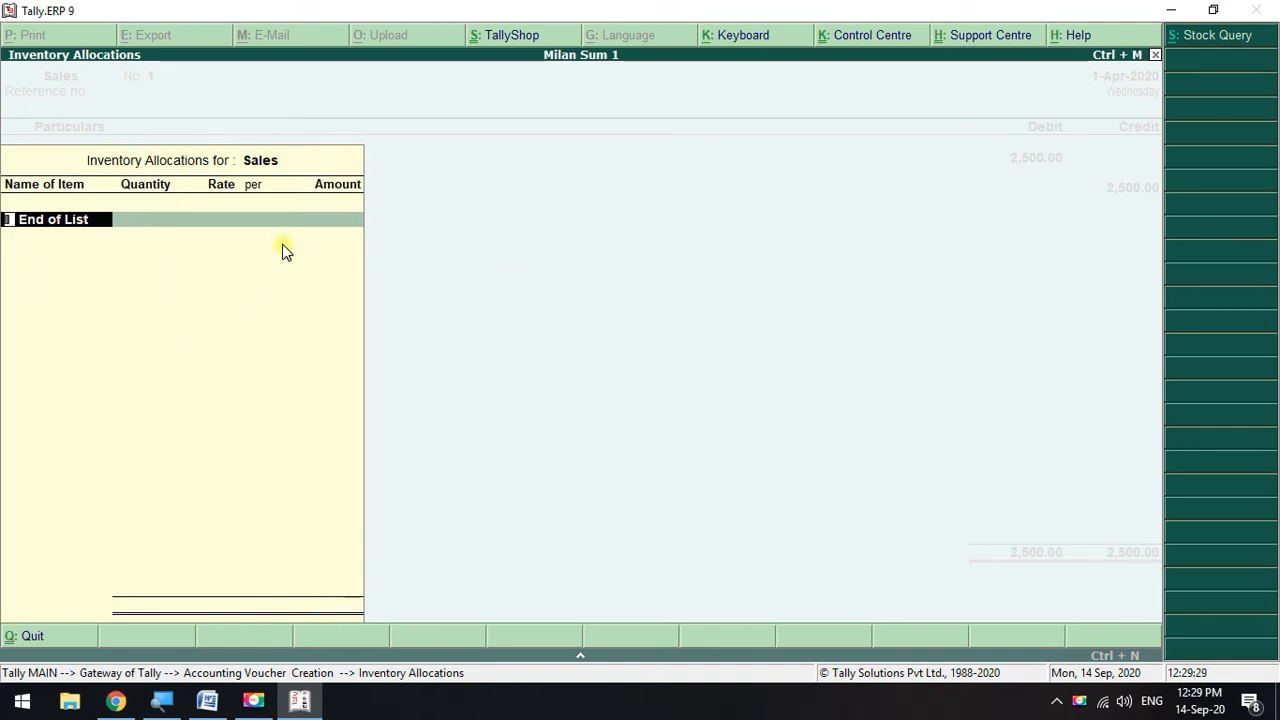
key("Return")
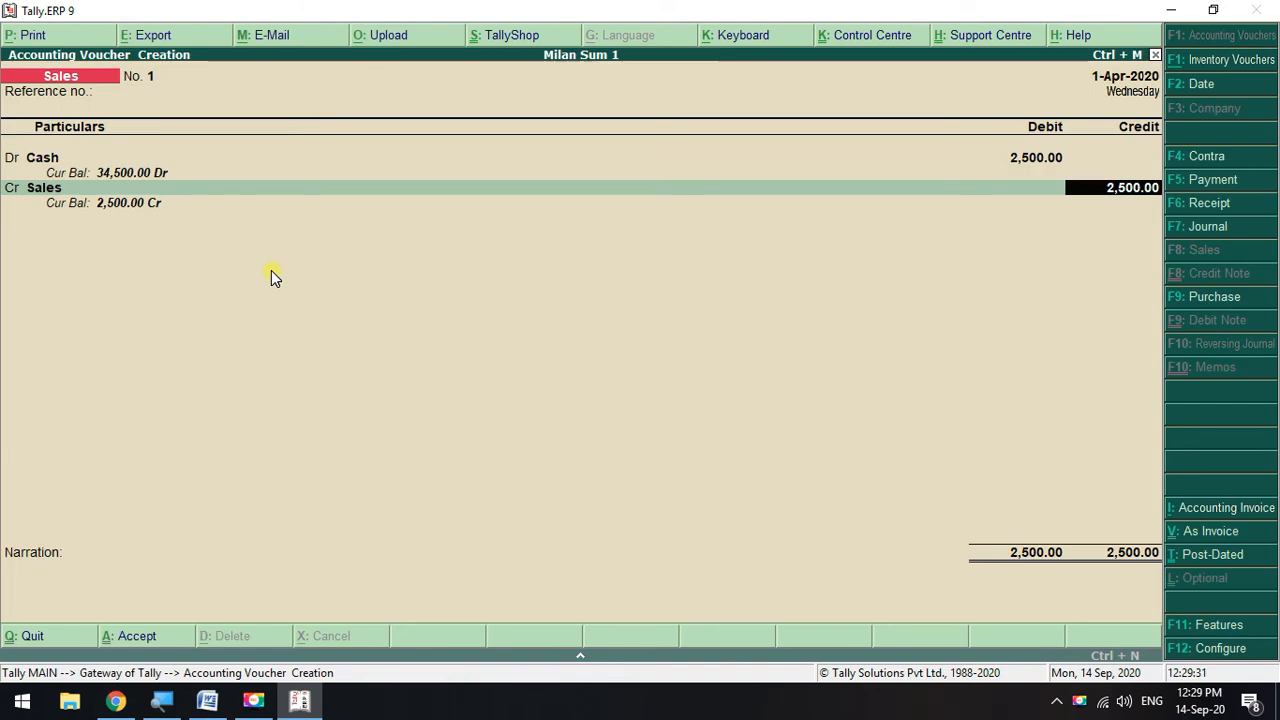
key("Return")
key("Return")
key("Return")
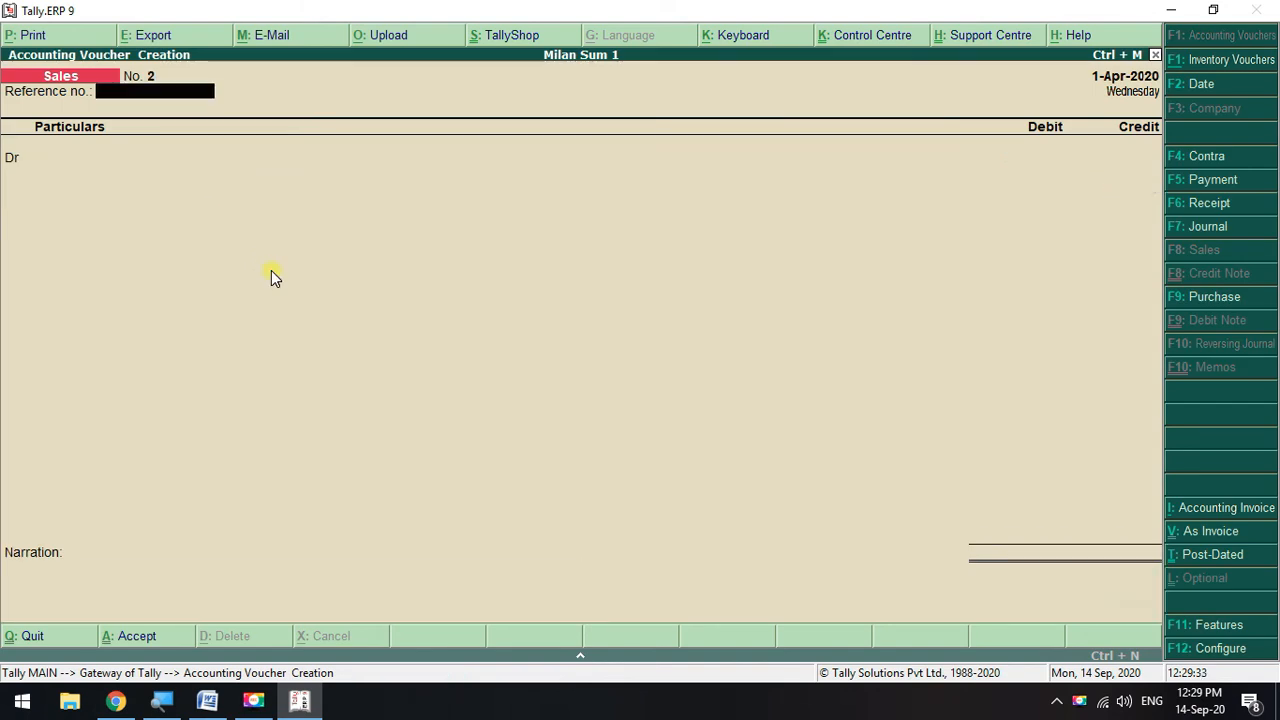
- Highlight the fifth transaction, the credit purchase of goods, in the Word document and open a Purchase voucher in voucher format in Tally.ERP 9
left_click(207, 700)
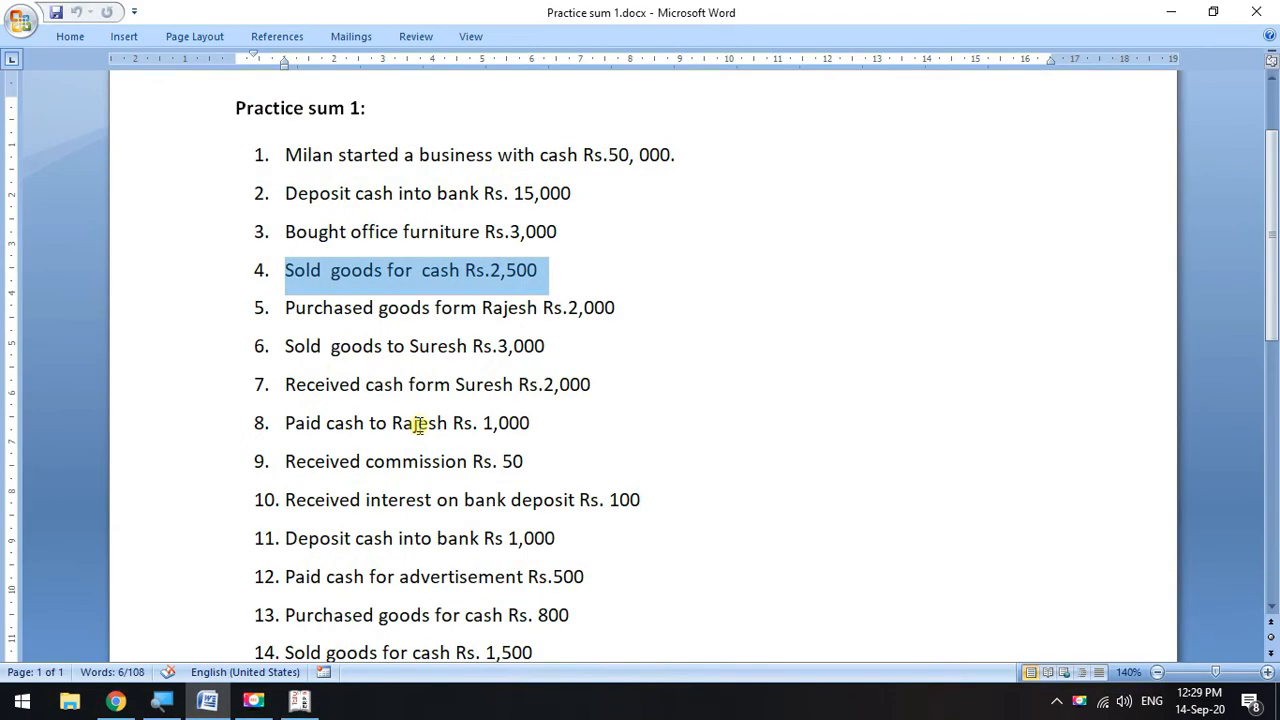
left_click_drag(284, 308, 616, 307)
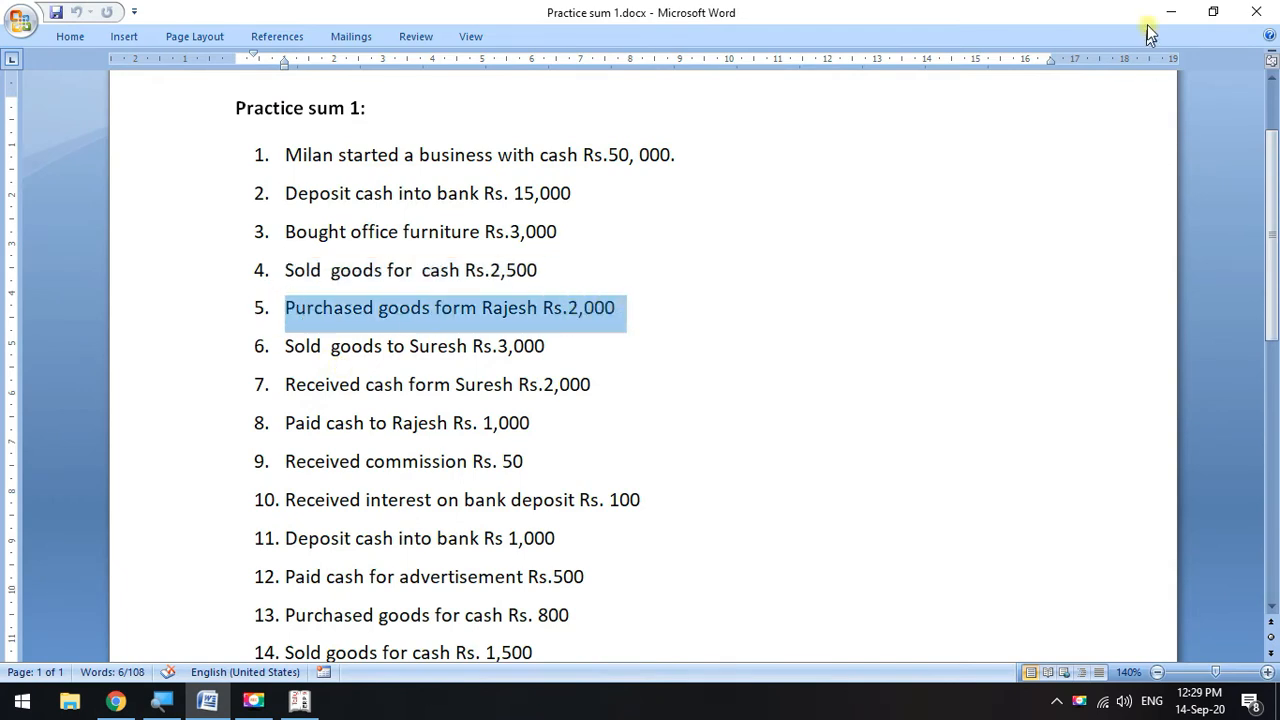
left_click(1171, 11)
left_click(1218, 302)
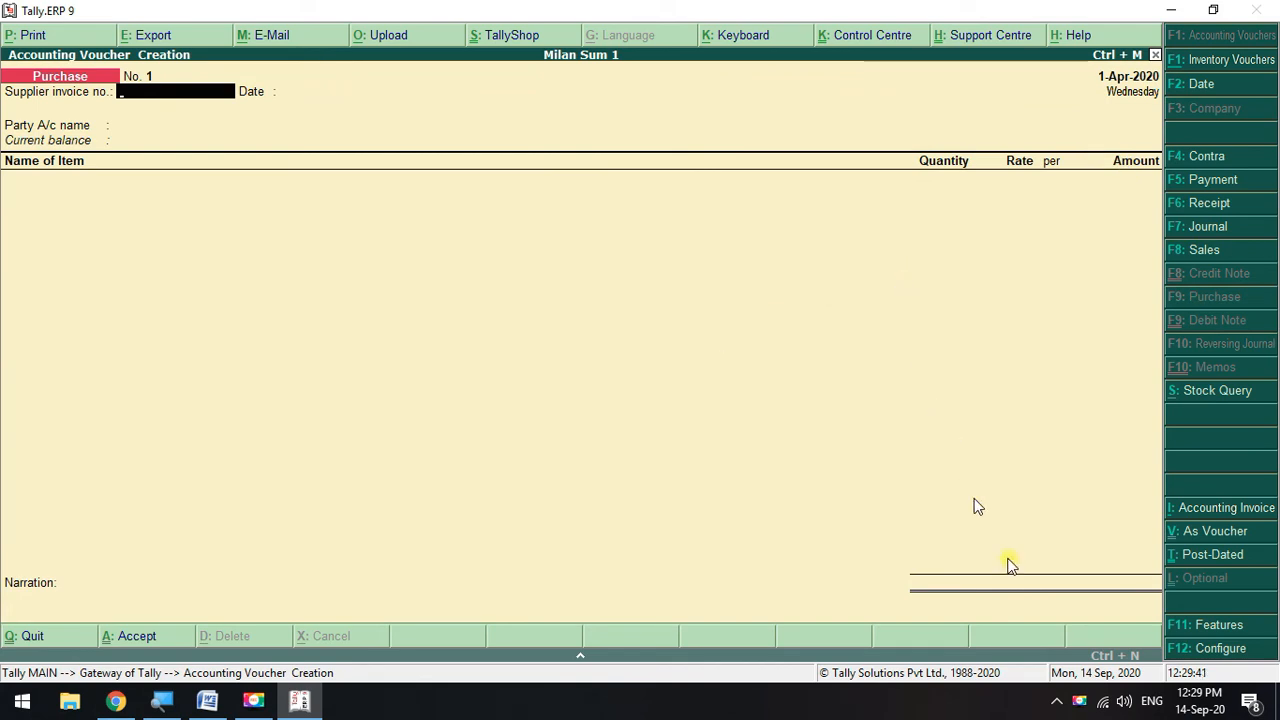
left_click(1199, 538)
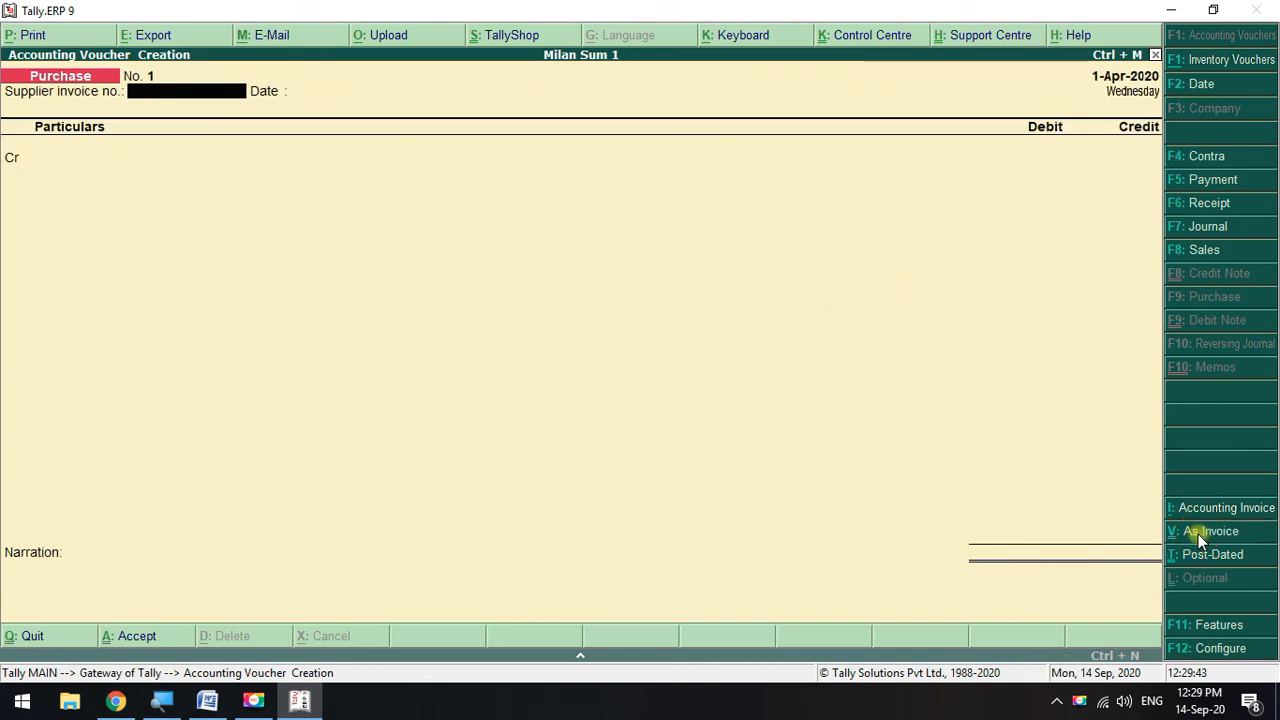
- Leave the supplier invoice number and date blank, credit the supplier's ledger named in the transaction and accept the party details unchanged
key("Return")
key("Return")
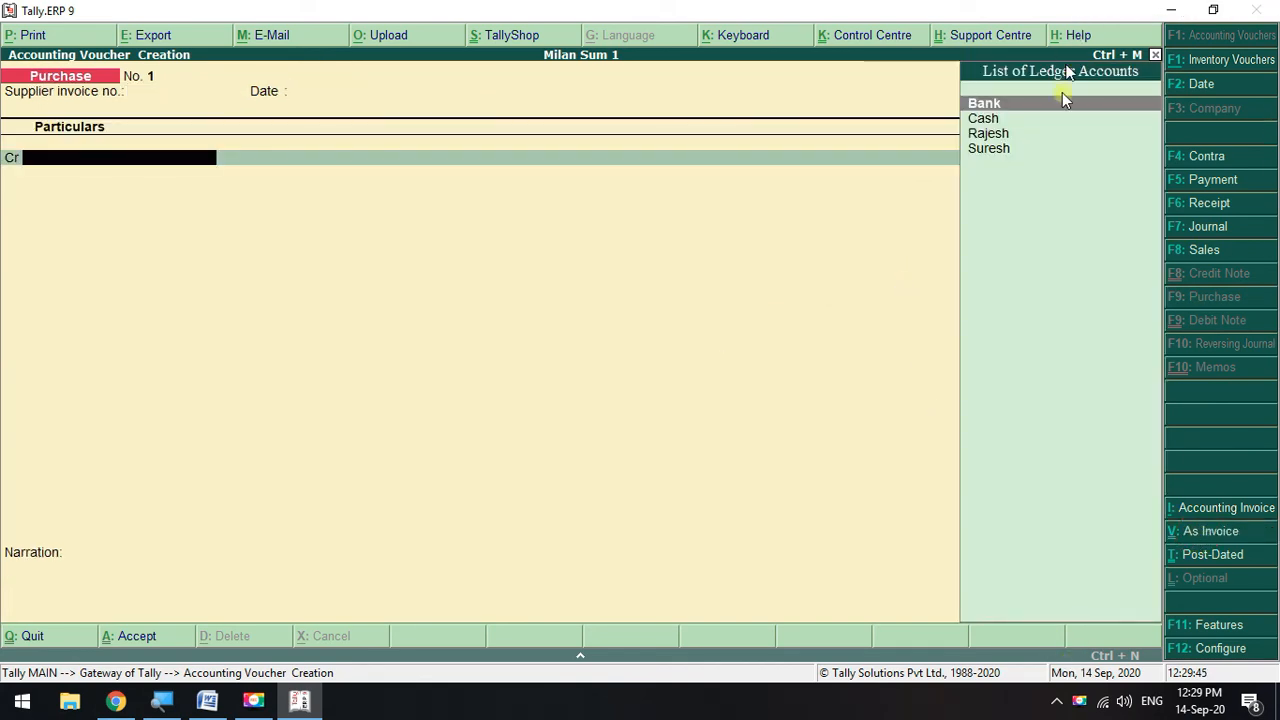
left_click(995, 135)
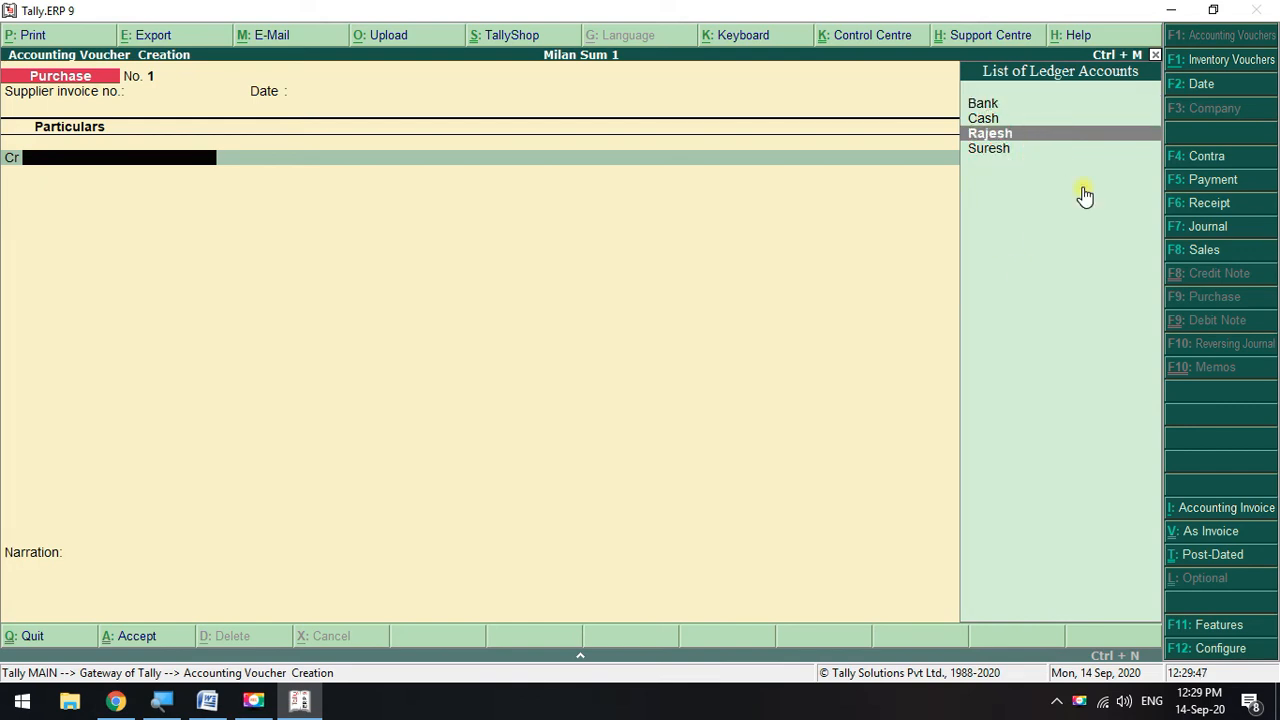
key("Return")
key("Return")
key("Return")
key("Return")
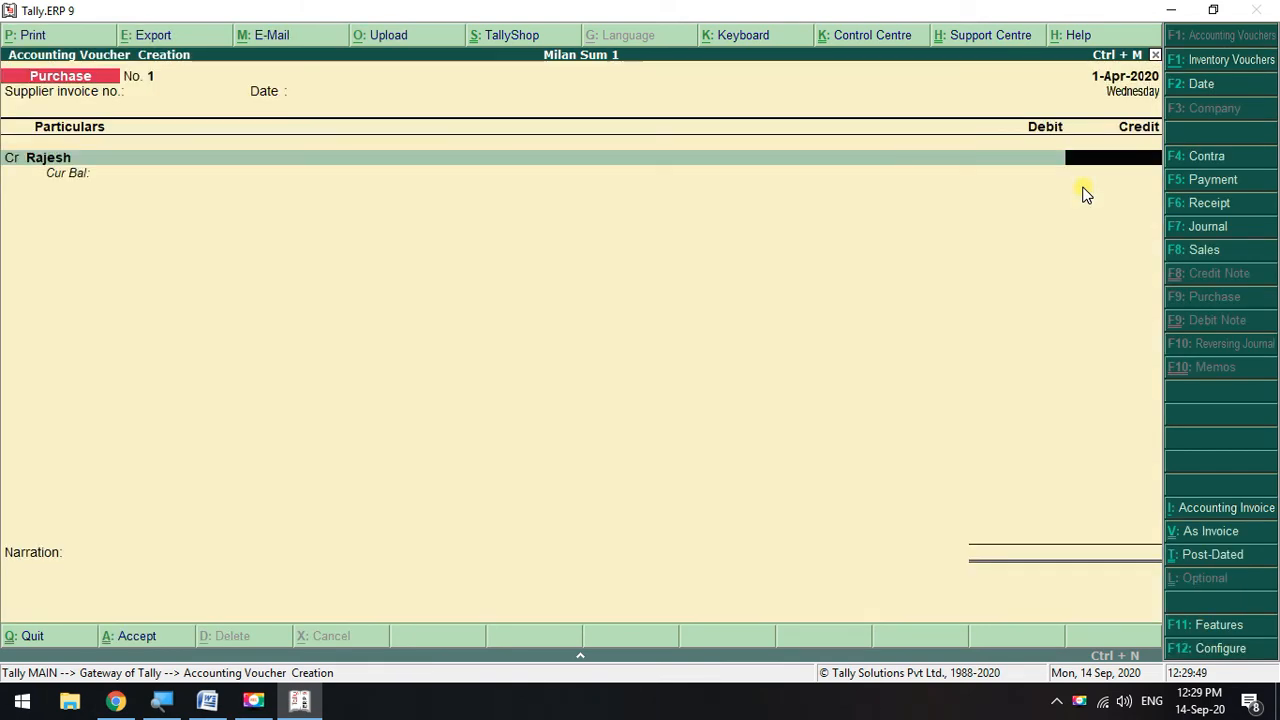
- Check the credit purchase amount in the Word document and credit the supplier with 2,000 as New Ref 1 without a due date
left_click(207, 701)
left_click(1171, 12)
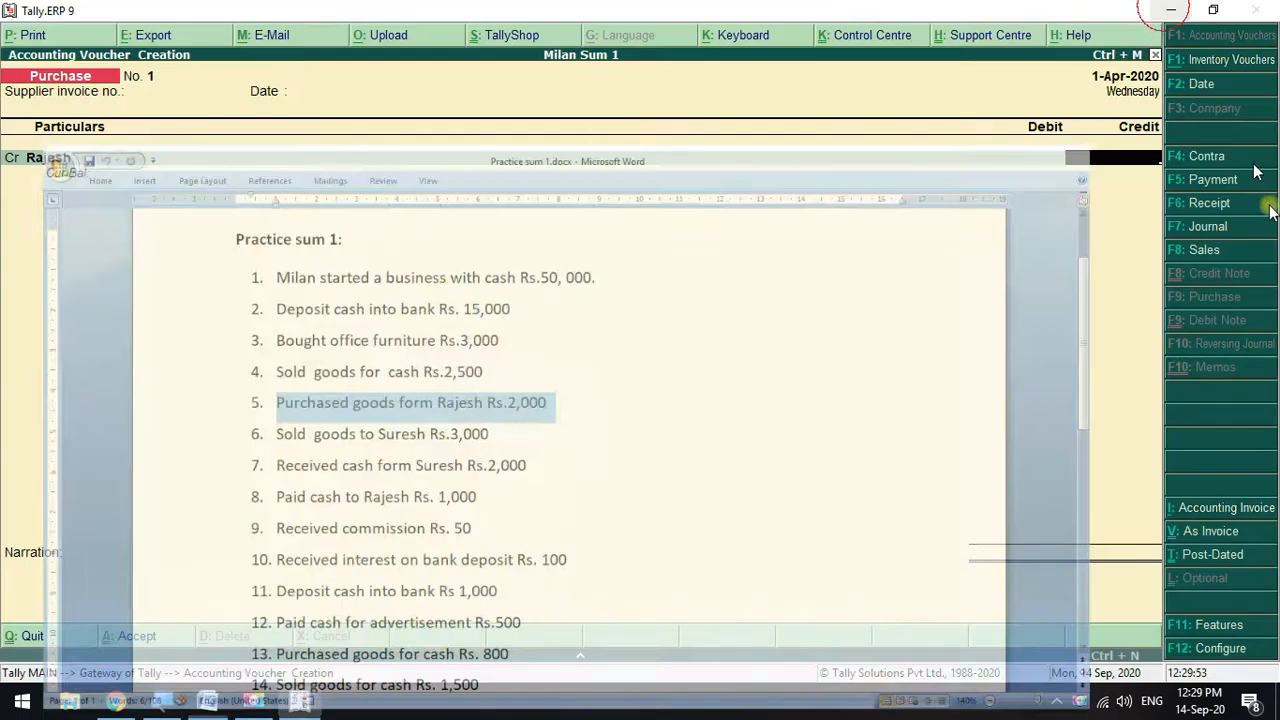
key("Return")
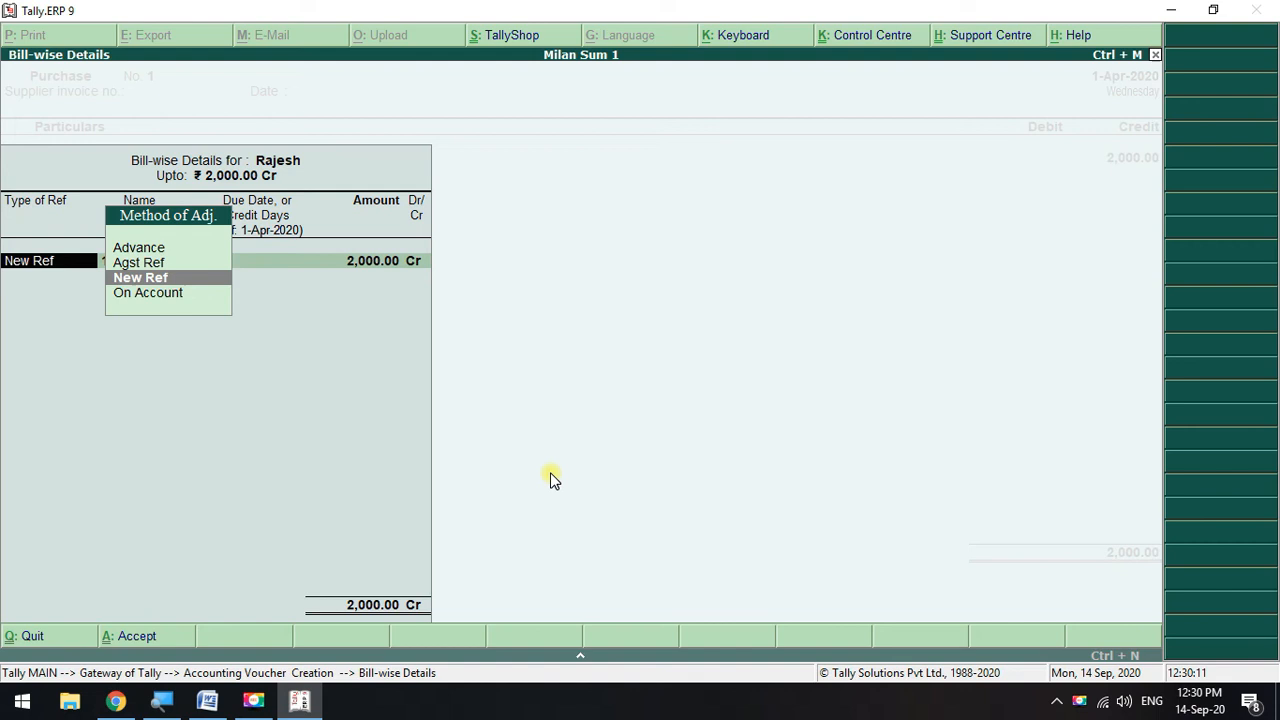
key("Return")
key("Return")
key("Return")
key("Return")
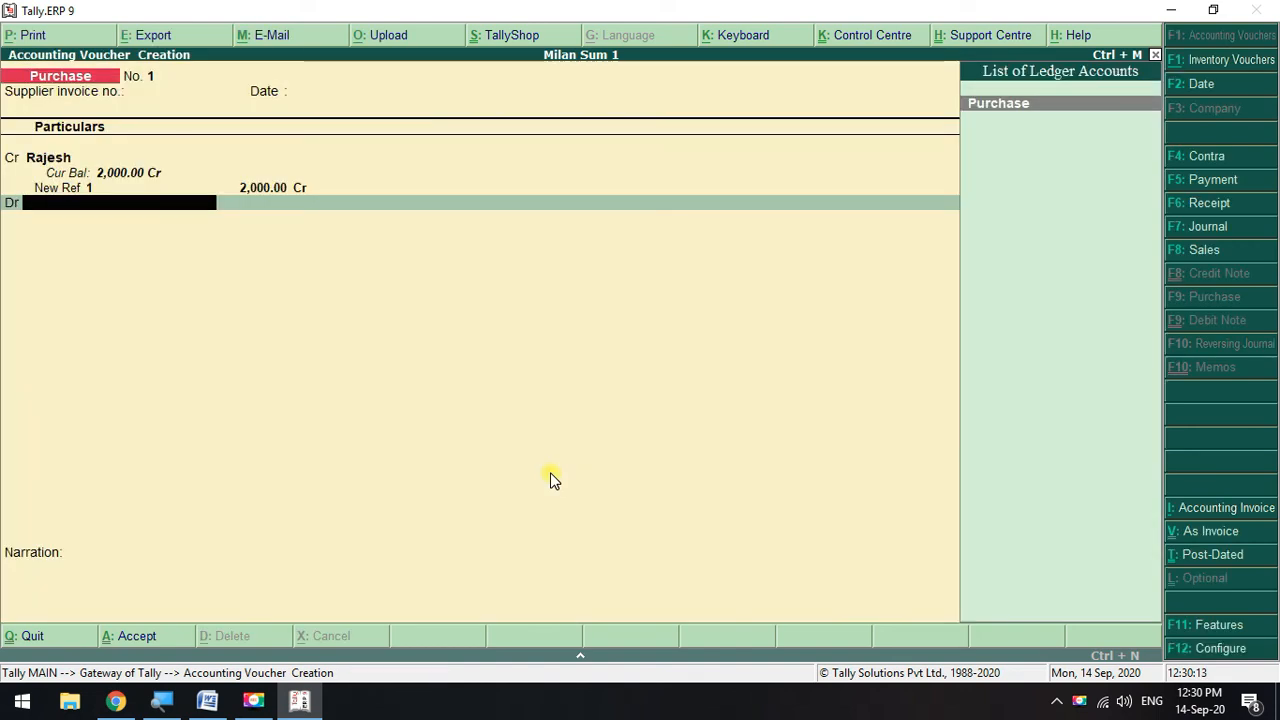
- Debit the Purchase ledger with 2,000 without allocating any stock item and save the purchase voucher without a narration
left_click(1026, 106)
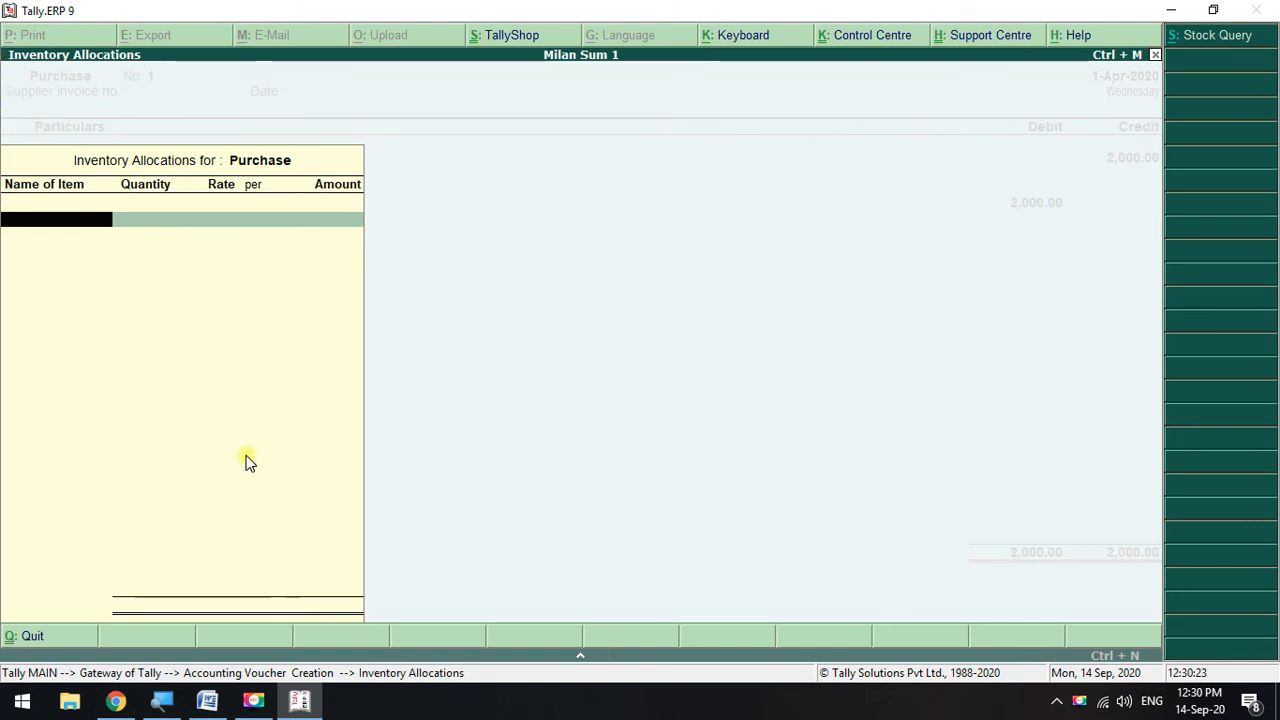
key("Return")
key("Return")
key("Return")
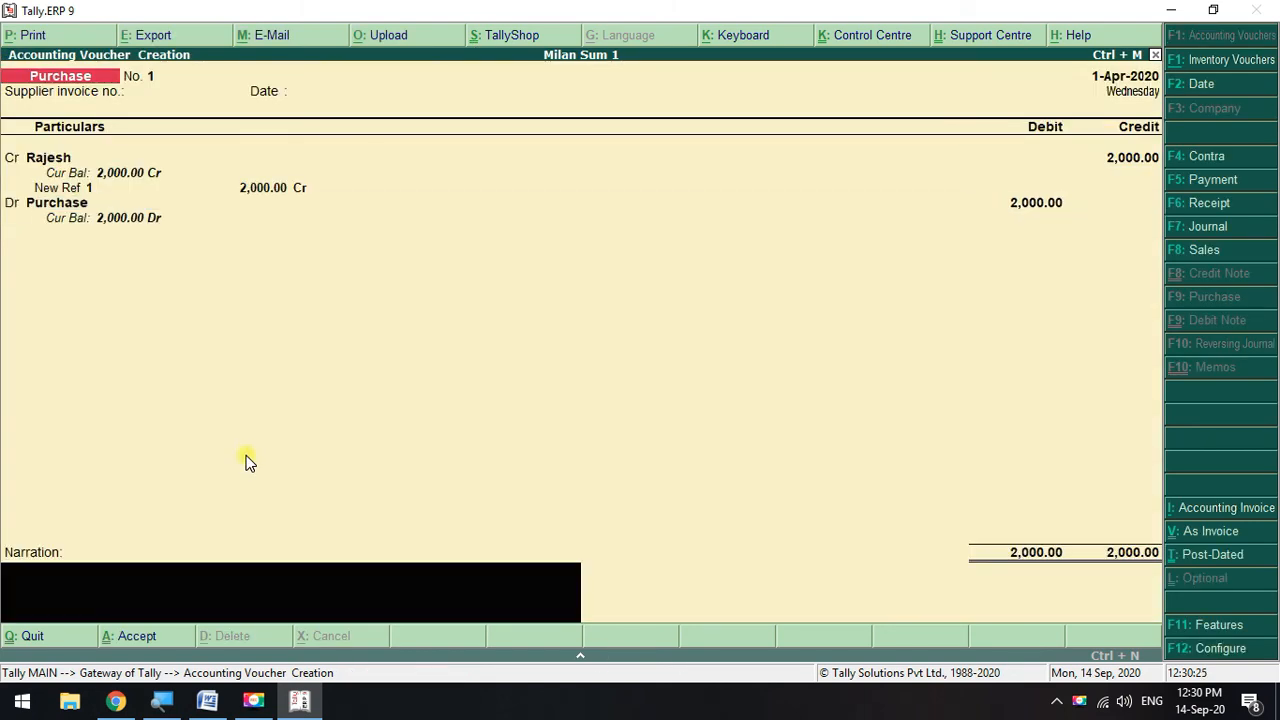
key("Return")
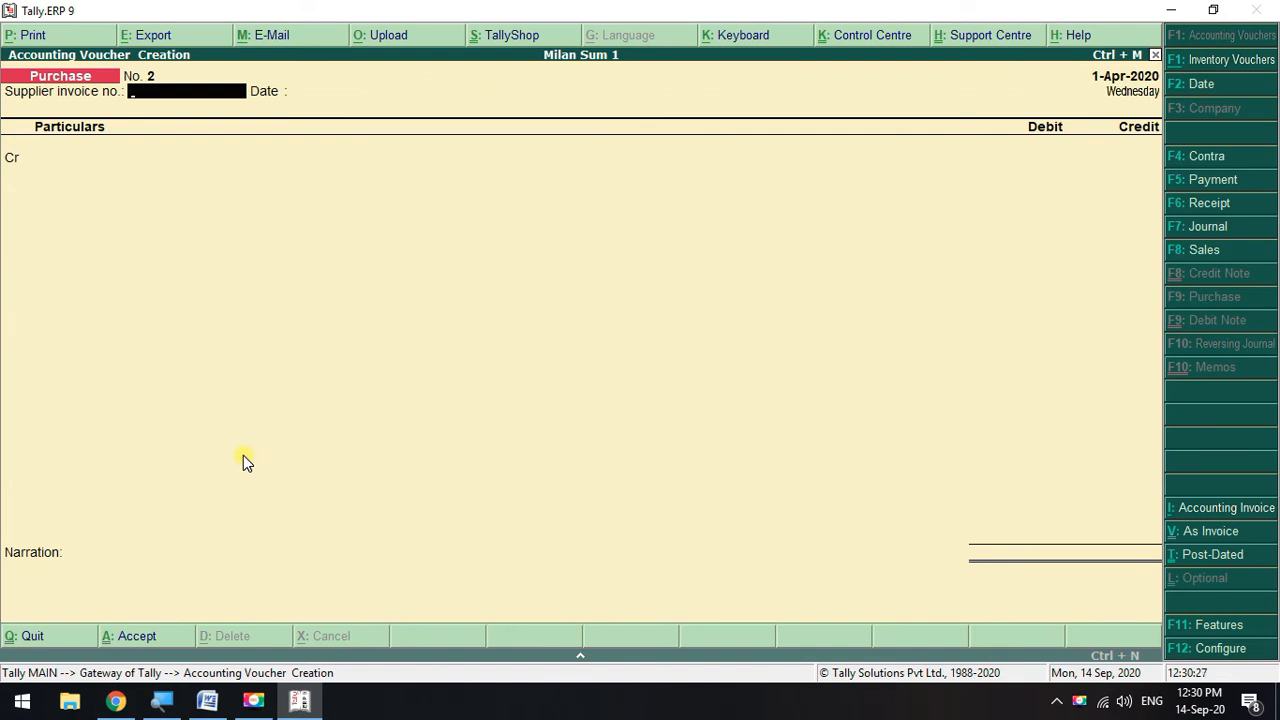
- Highlight the sixth transaction, the credit sale of goods, in the Word document and open a Sales voucher in voucher format in Tally.ERP 9
left_click(207, 701)
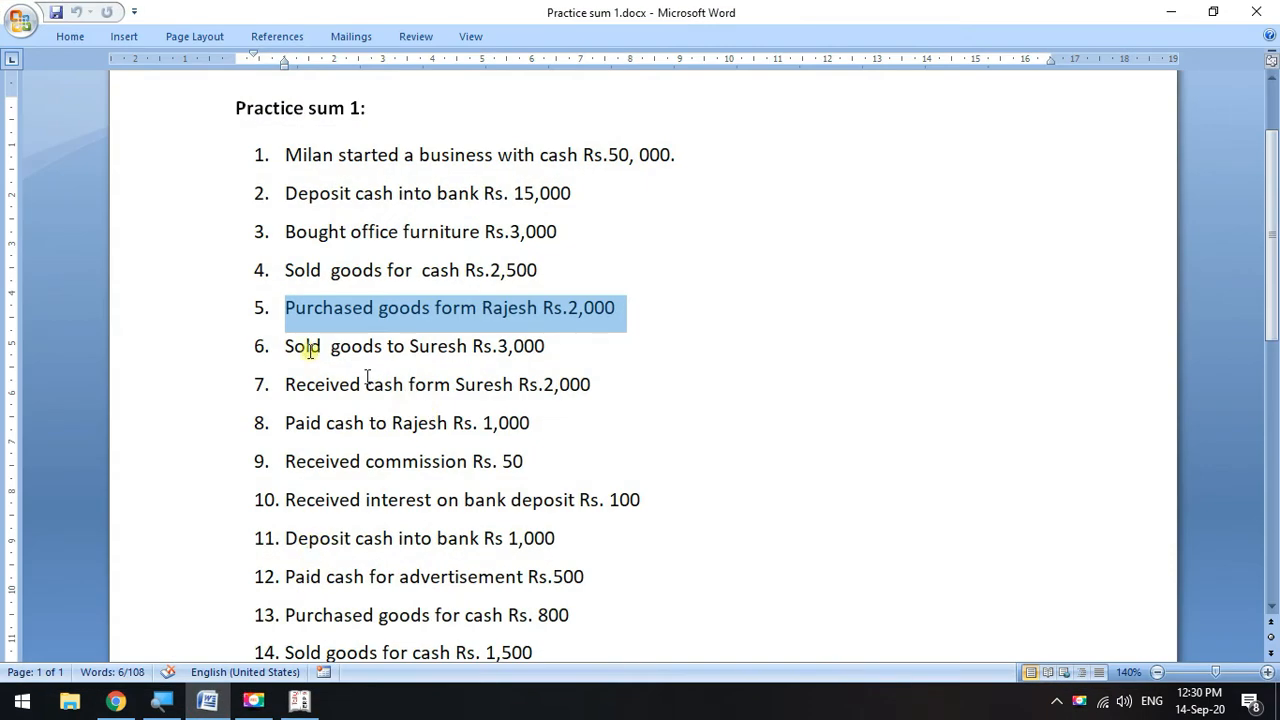
left_click_drag(282, 348, 543, 350)
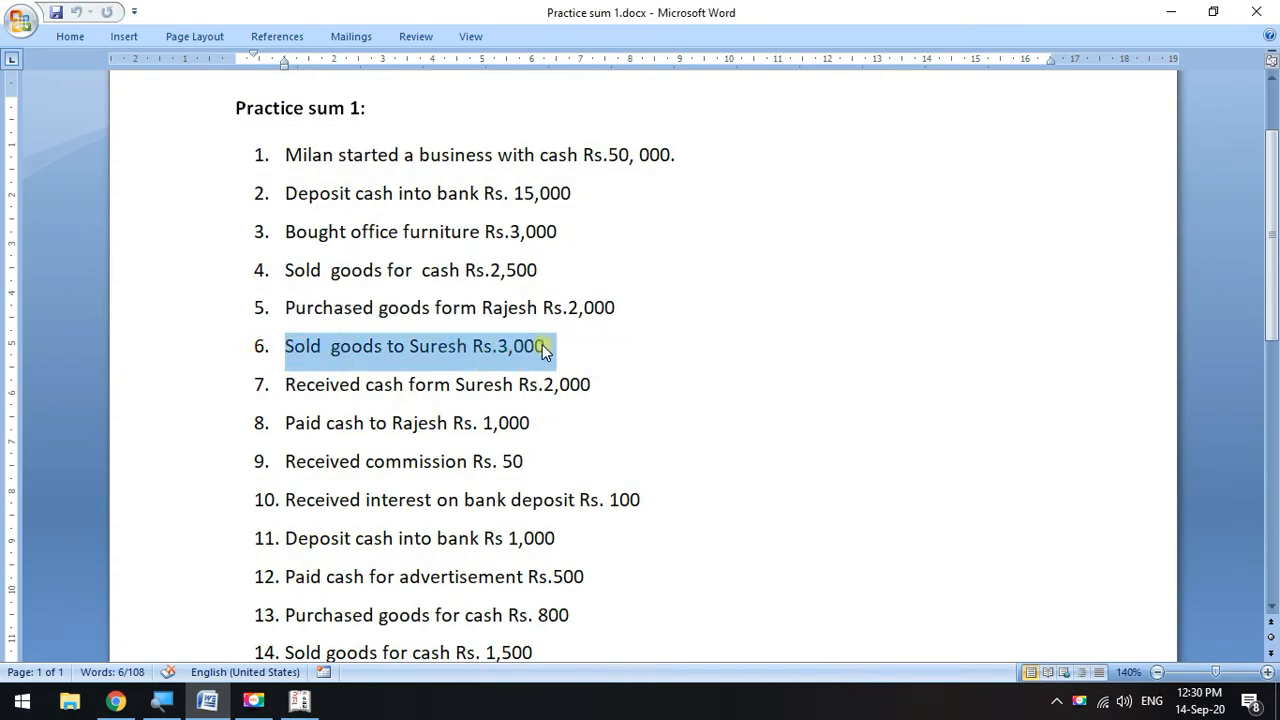
key("alt+Tab")
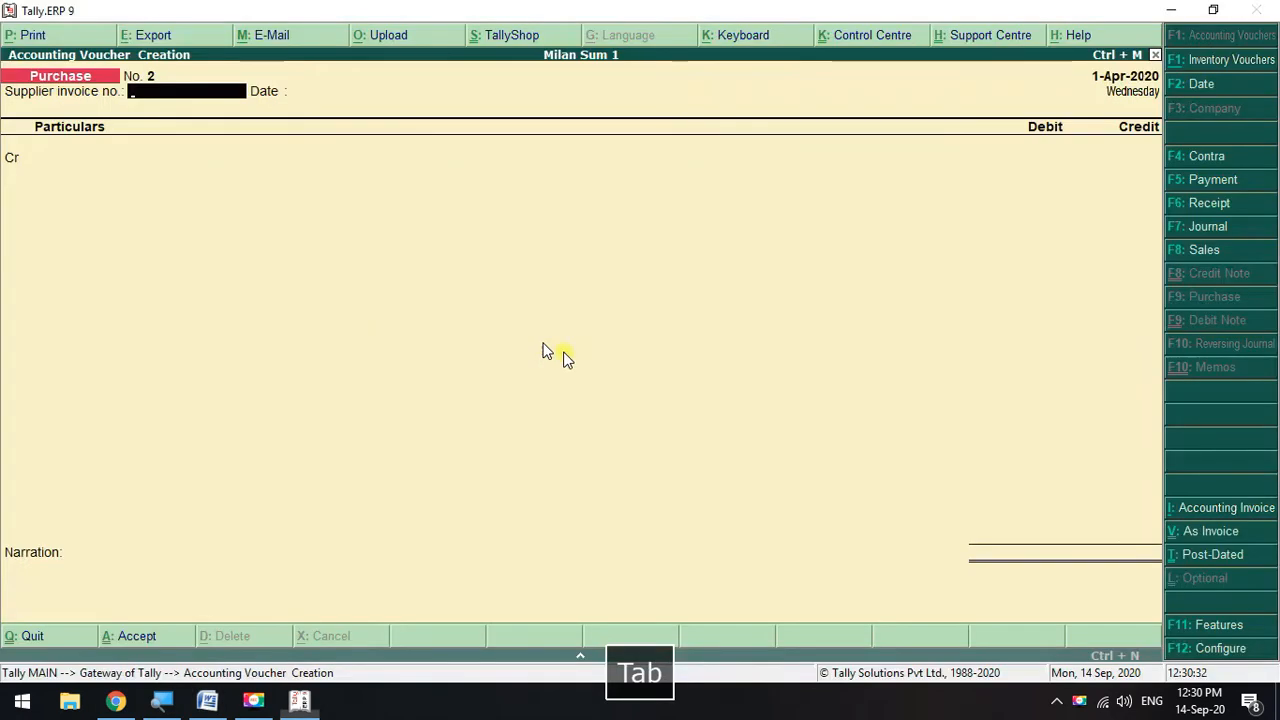
left_click(1196, 251)
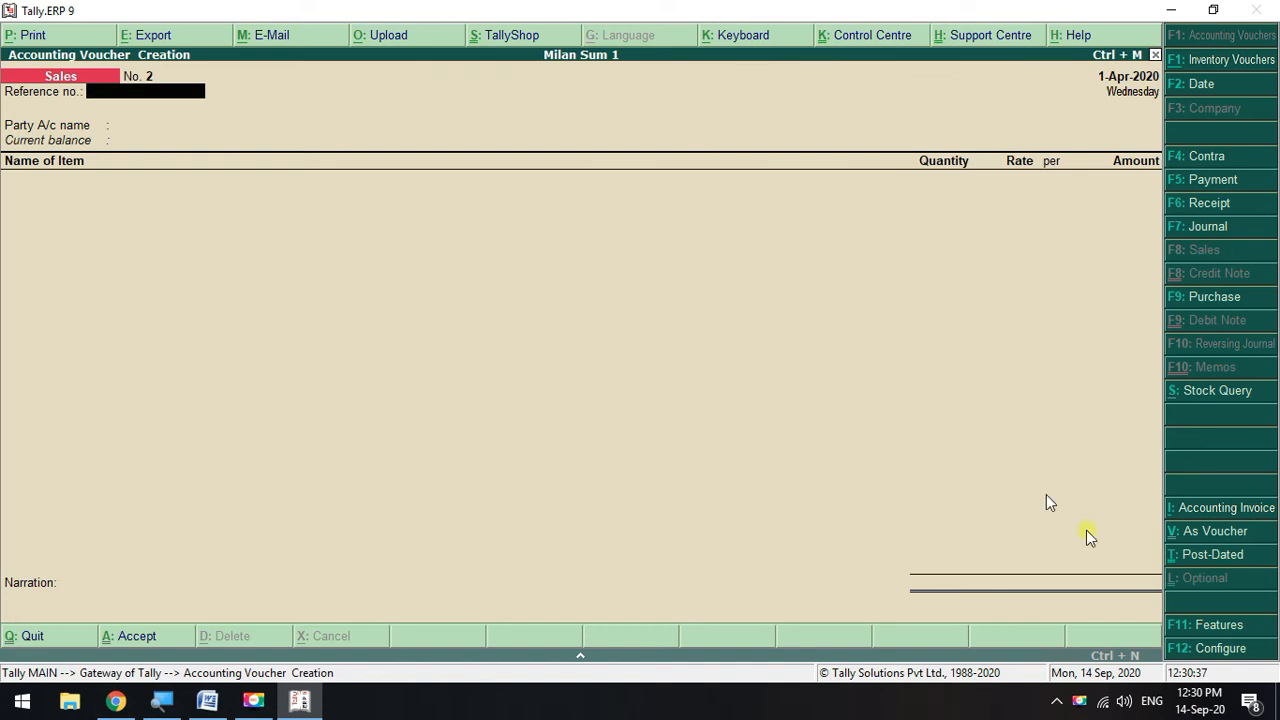
left_click(1200, 532)
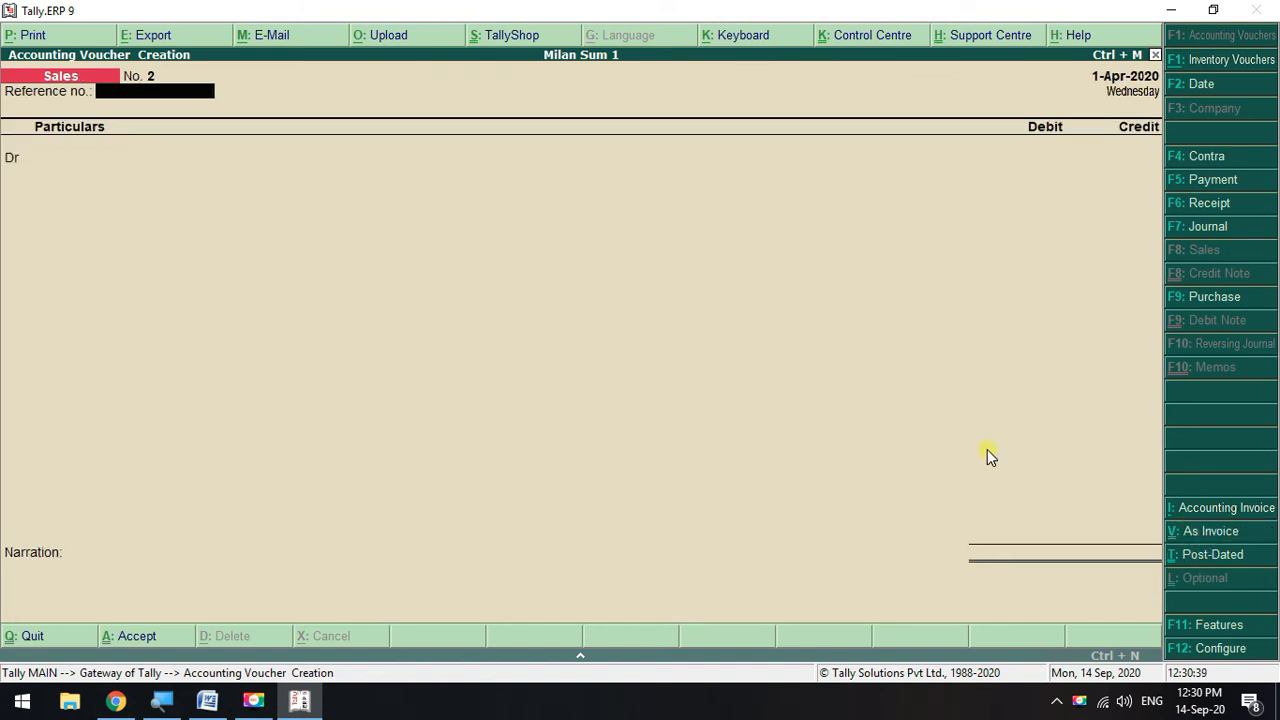
- Leave the reference number blank, debit the customer's ledger named in the transaction and accept the buyer's details unchanged
key("Return")
key("Down")
key("Down")
key("Down")
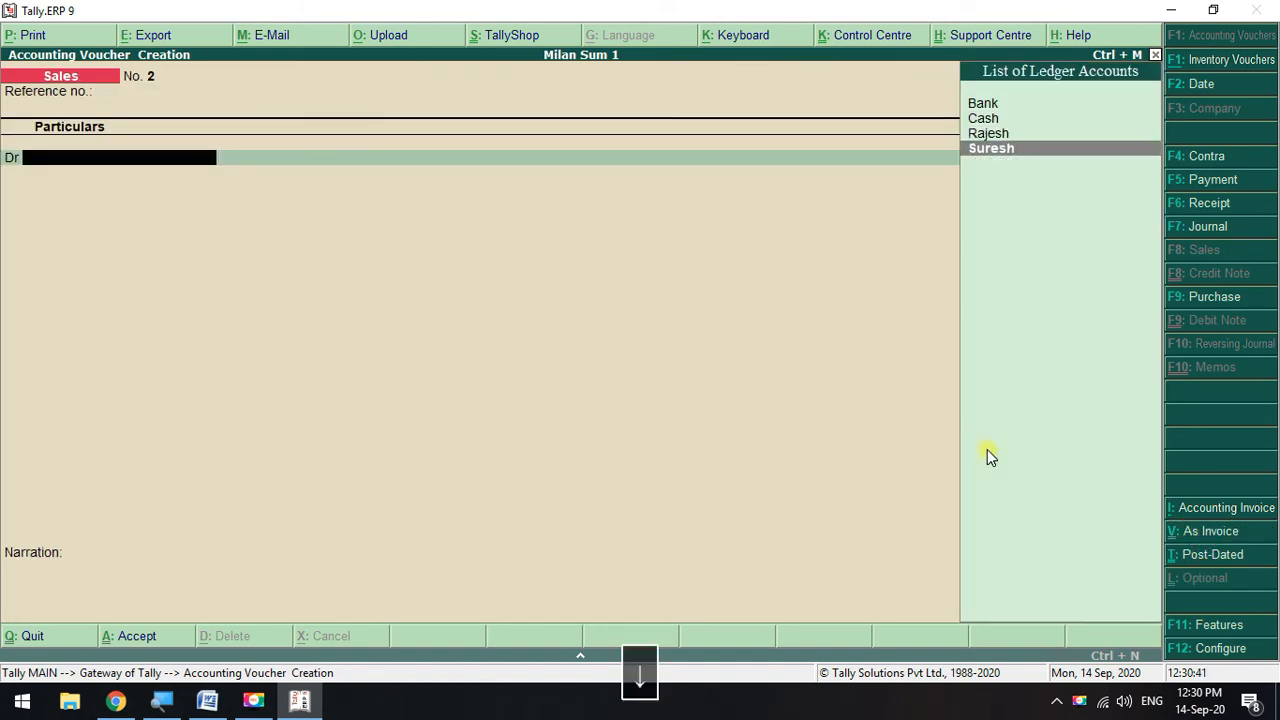
key("Return")
key("Return")
key("Return")
key("Return")
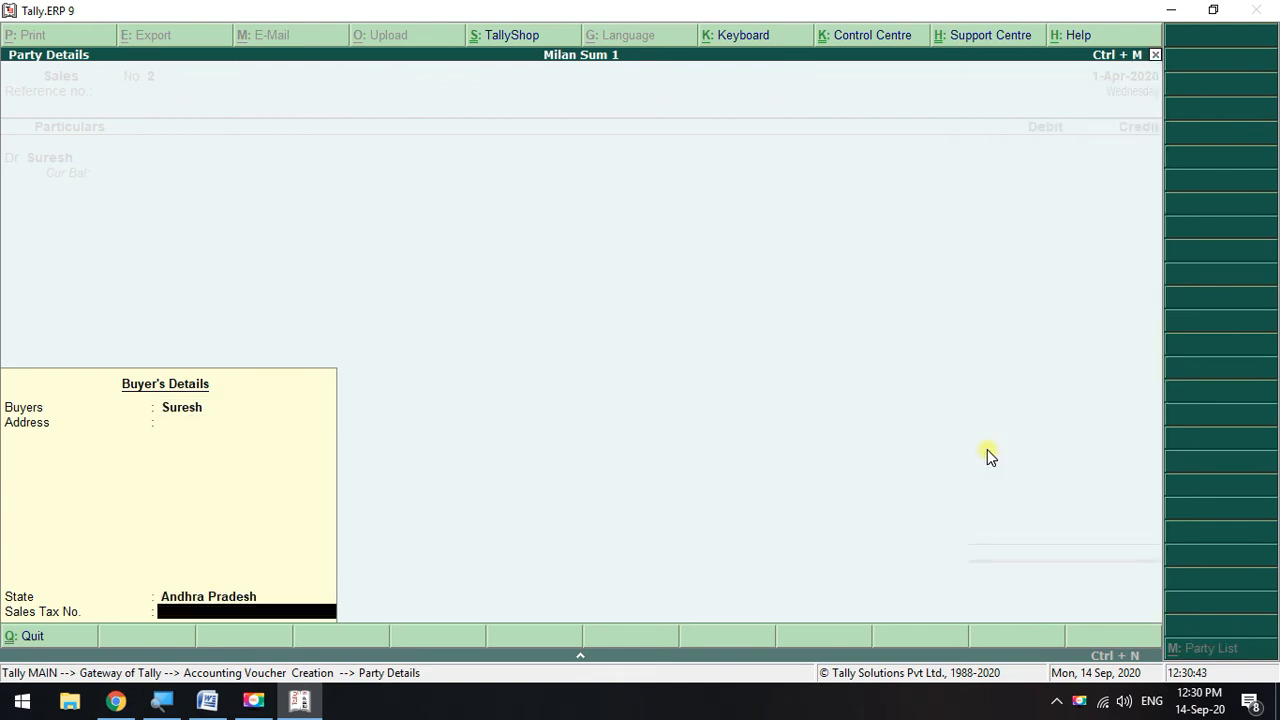
key("Return")
- Check the credit sale amount in the Word document and debit the customer with 3,000 as New Ref 2 without a due date
key("alt+Tab")
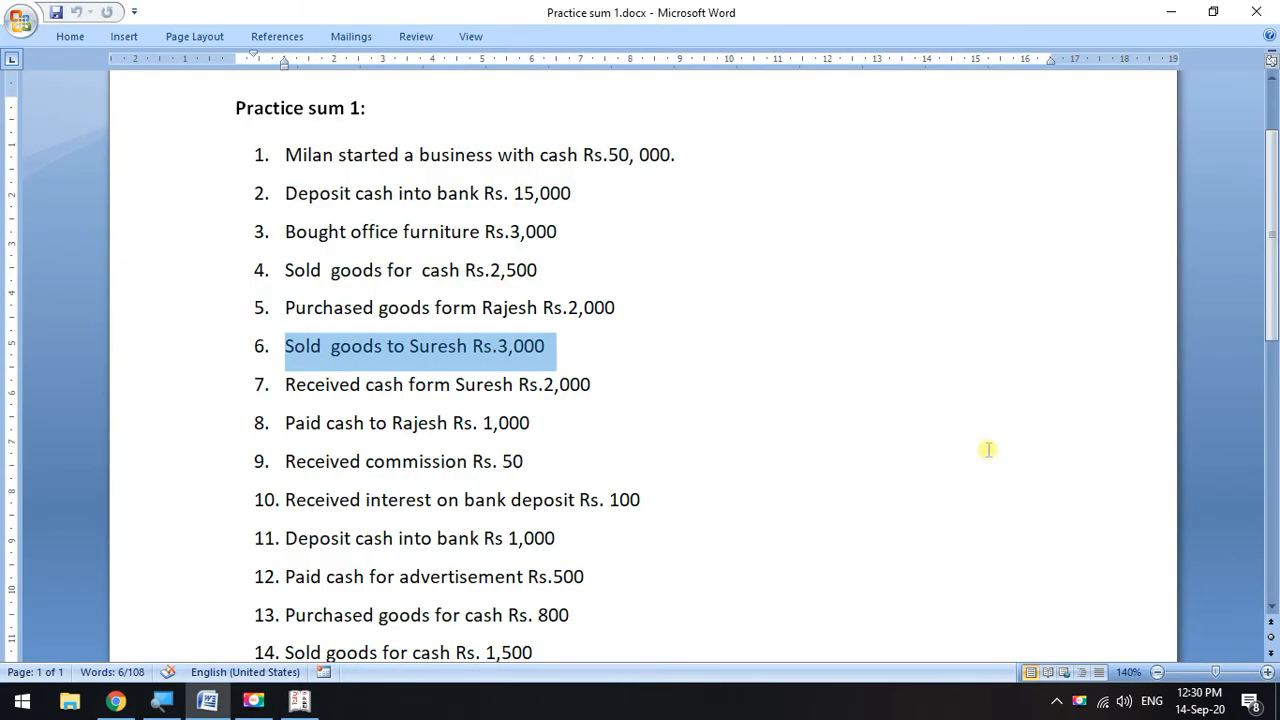
key("alt+Tab")
type("3")
key("Return")
key("Return")
key("Return")
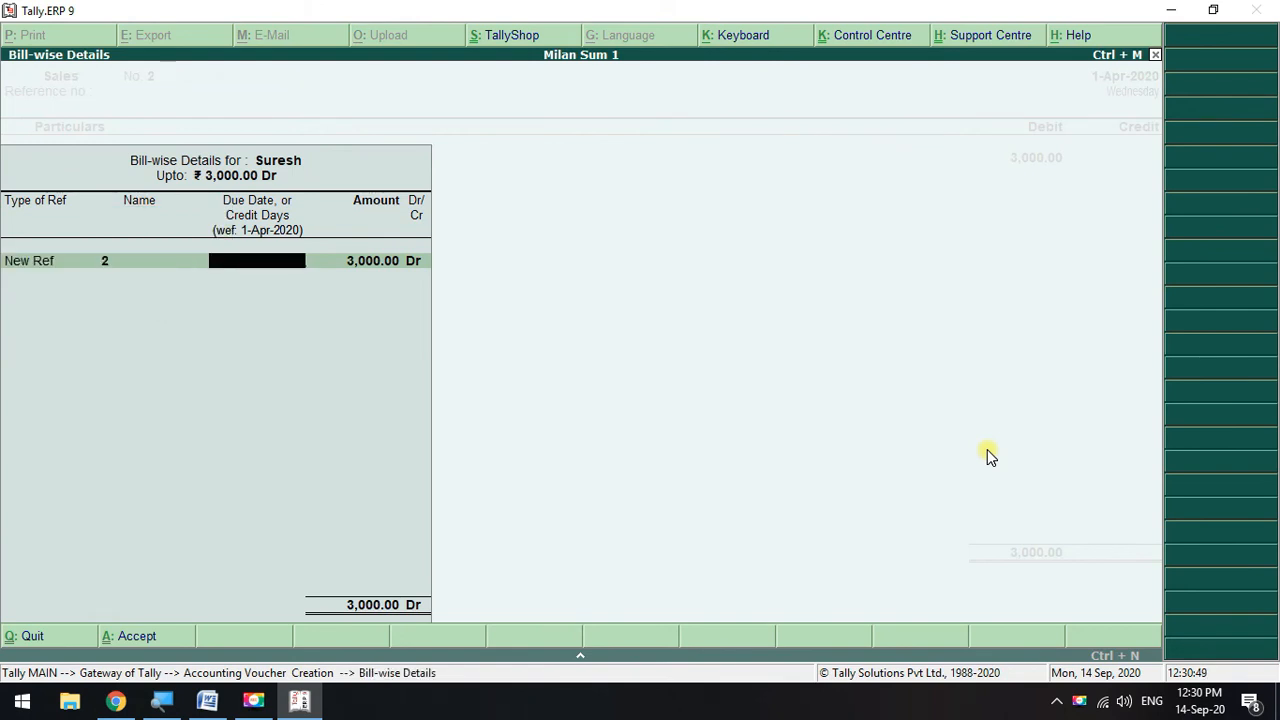
key("Return")
key("Return")
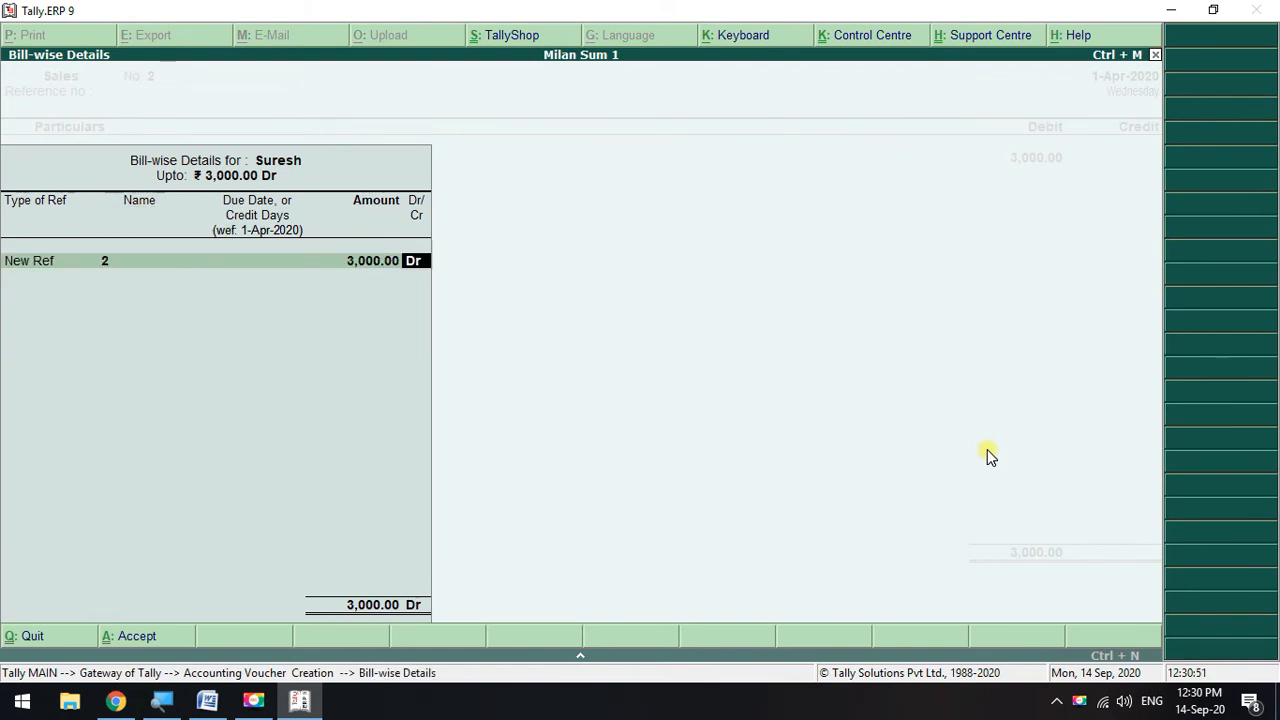
key("Return")
- Credit the Sales ledger with 3,000 without allocating any stock item and save the credit sale voucher without a narration
key("Return")
key("Return")
key("Return")
key("Return")
key("Return")
- Highlight the seventh transaction, cash received from the customer, in the Word document and open a Receipt voucher in Tally.ERP 9
key("alt+Tab")
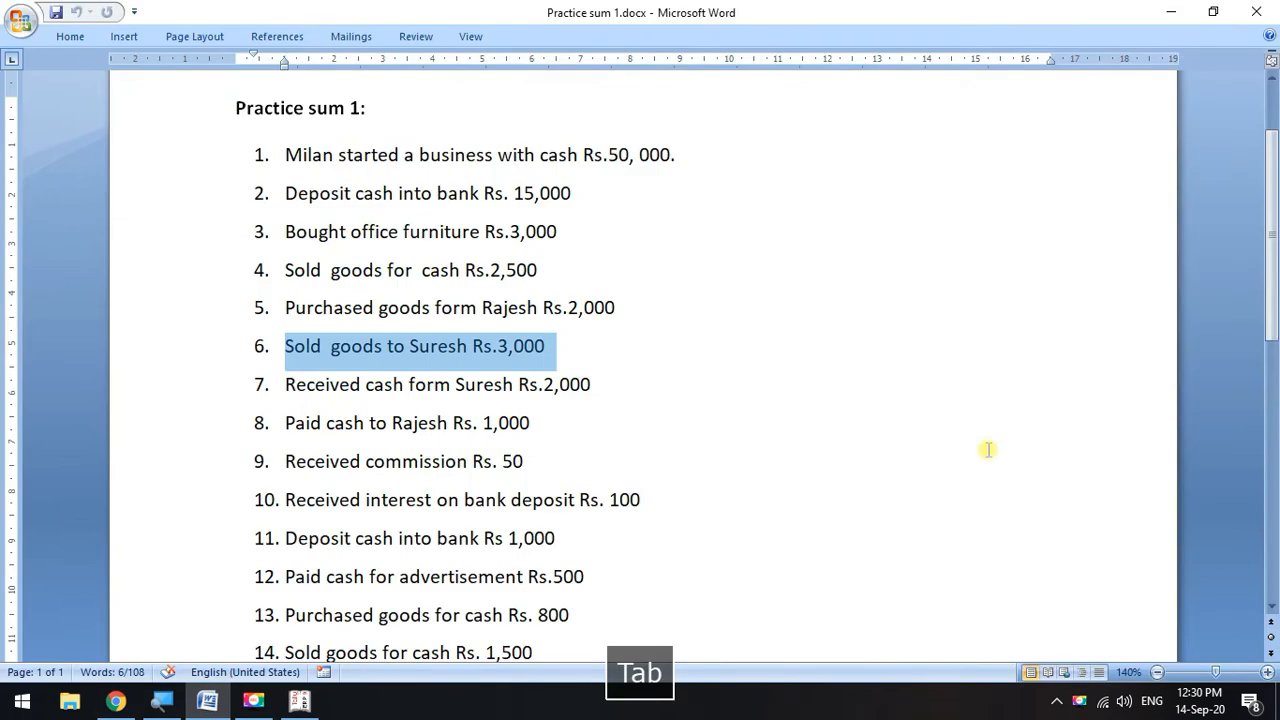
left_click_drag(610, 400, 272, 408)
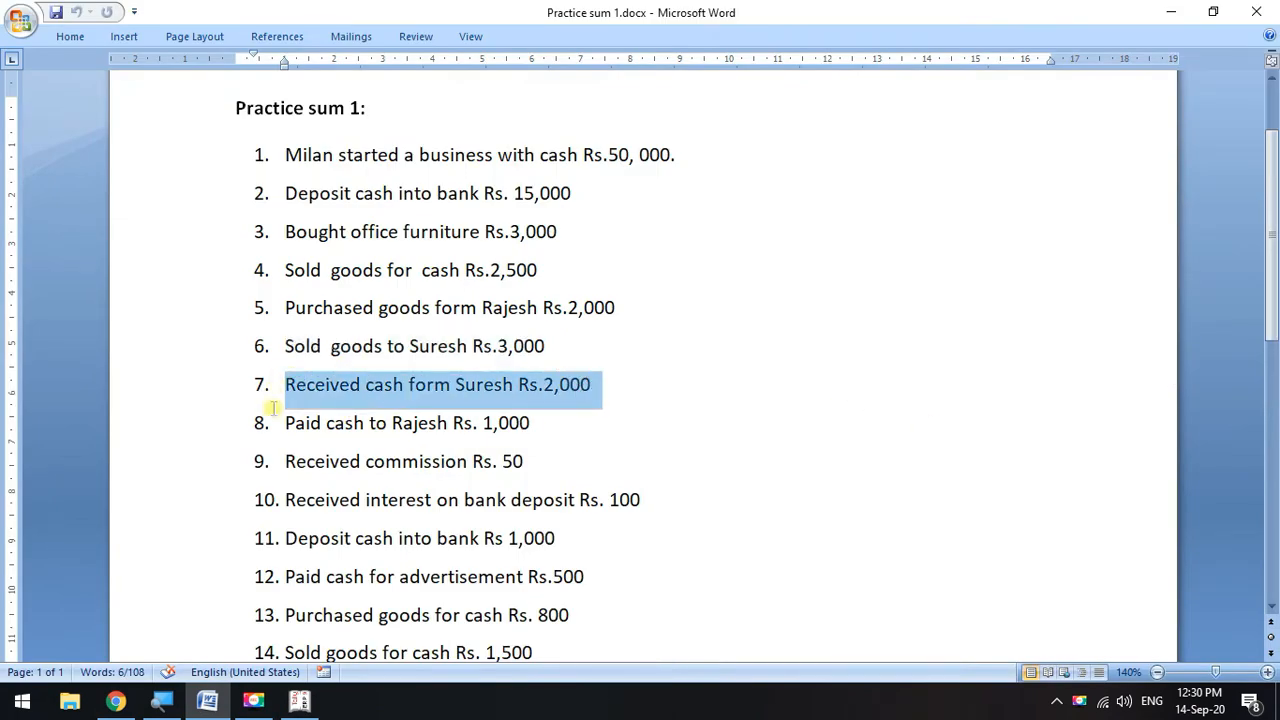
key("alt+Tab")
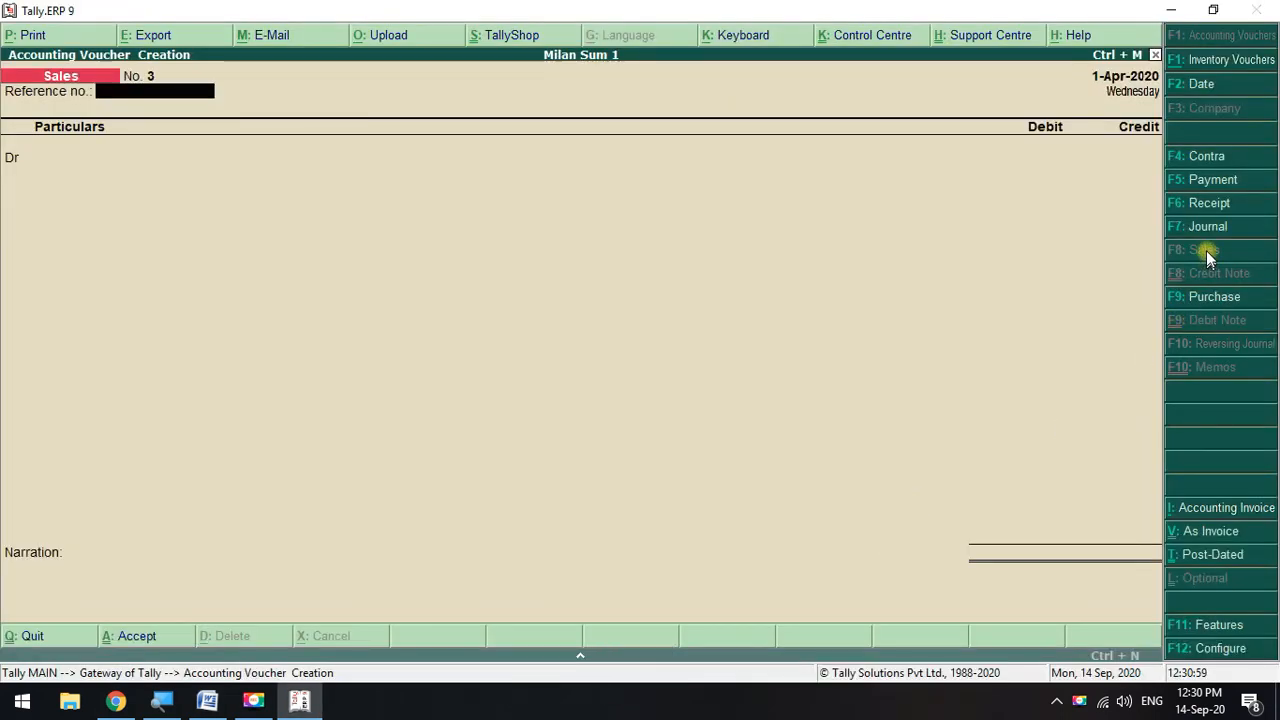
left_click(1210, 205)
- Set Cash as the receipt account and choose the ledger of the customer named in the seventh transaction under Particulars
key("space")
key("Down")
key("Down")
key("Return")
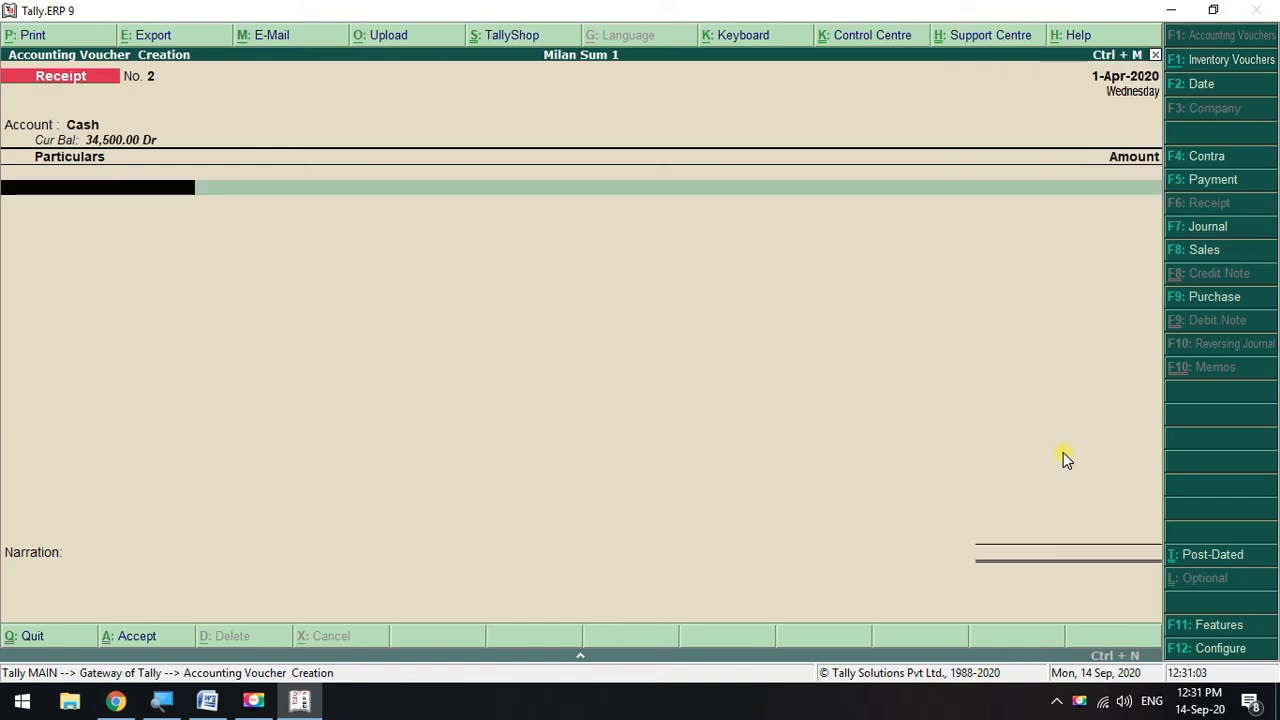
key("space")
key("Down")
key("Down")
key("Down")
key("Down")
key("Down")
key("Down")
key("Down")
key("Down")
key("Down")
key("Down")
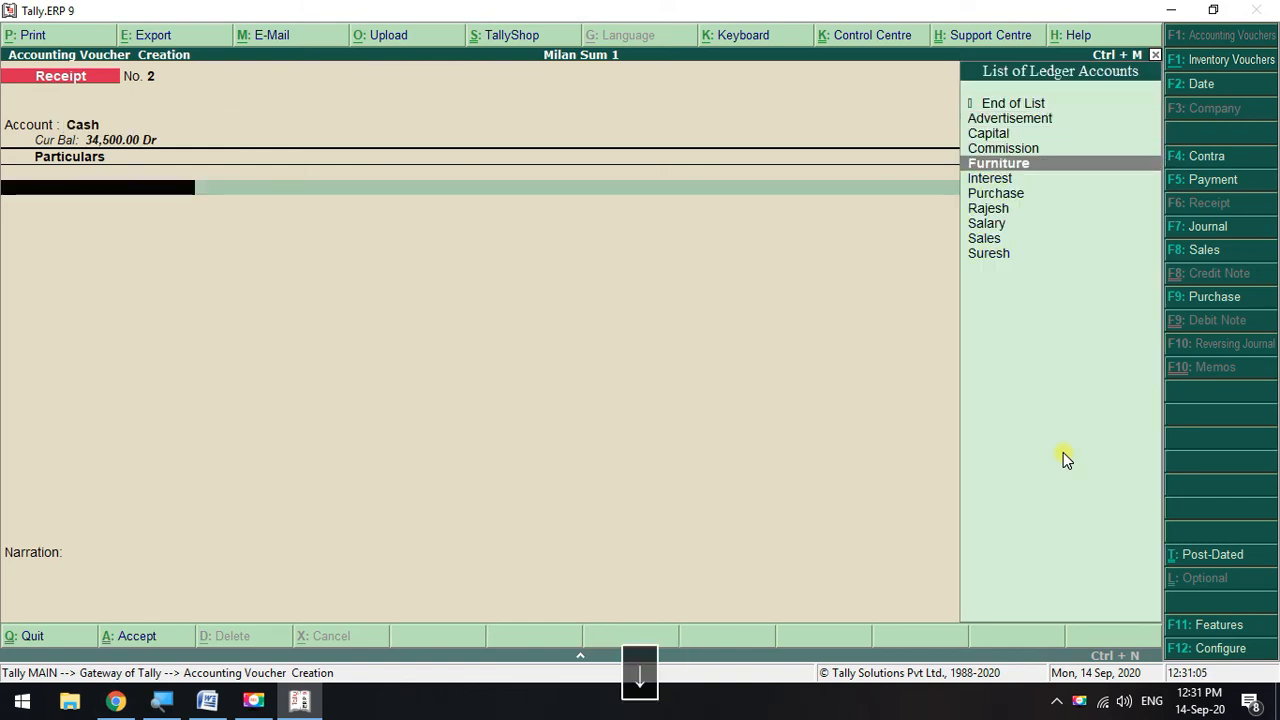
key("Up")
key("Down")
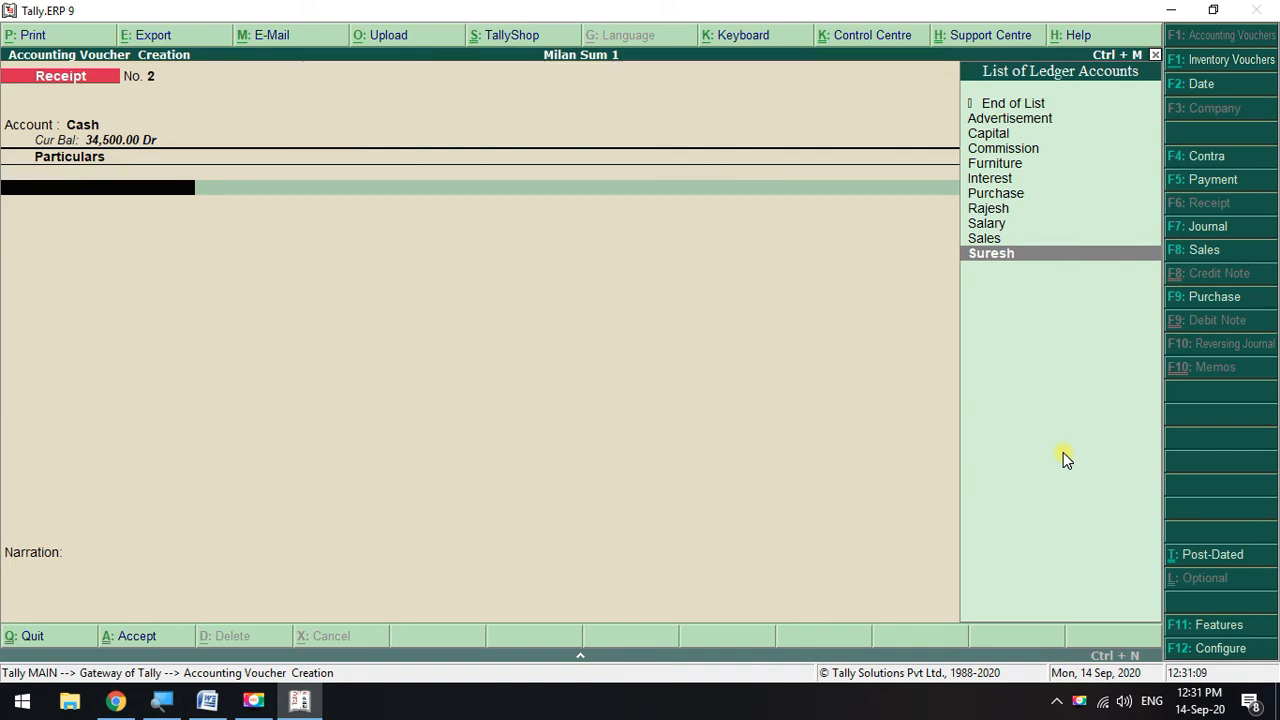
key("Return")
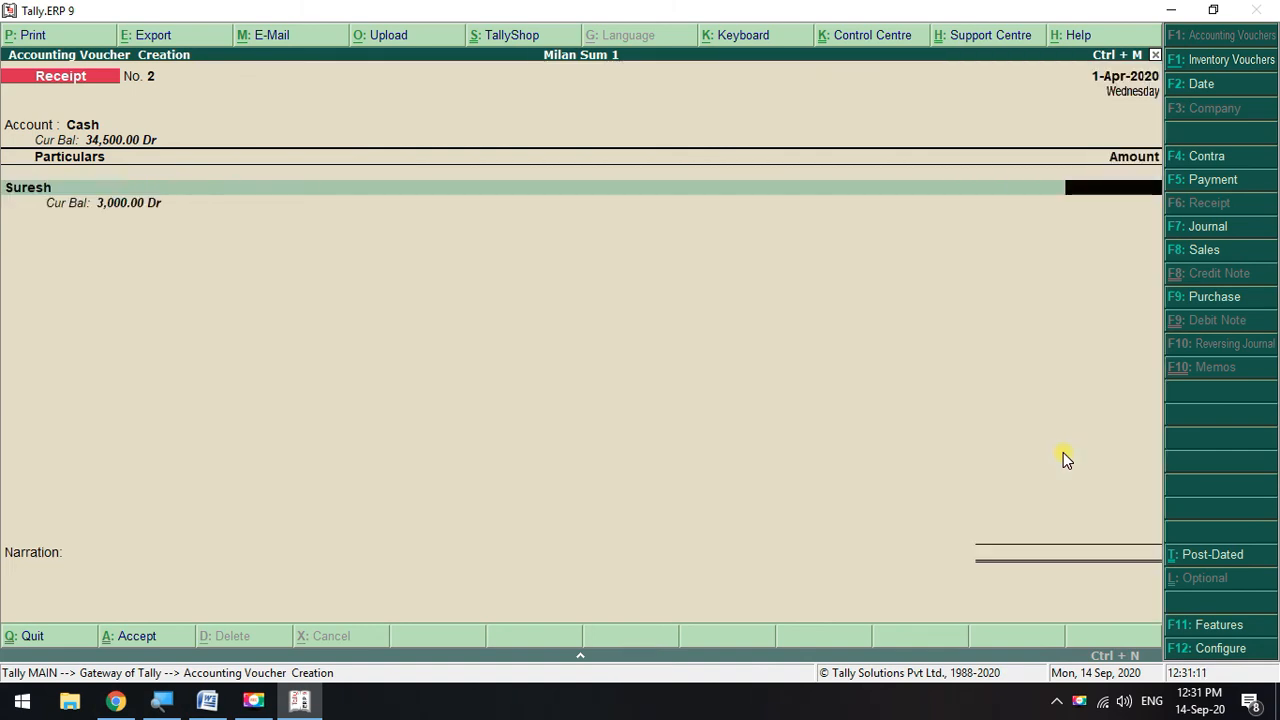
- Check the amount in the Word document, enter 2,000 against bill reference 2 and save the receipt voucher without a narration
key("alt+Tab")
key("alt+Tab")
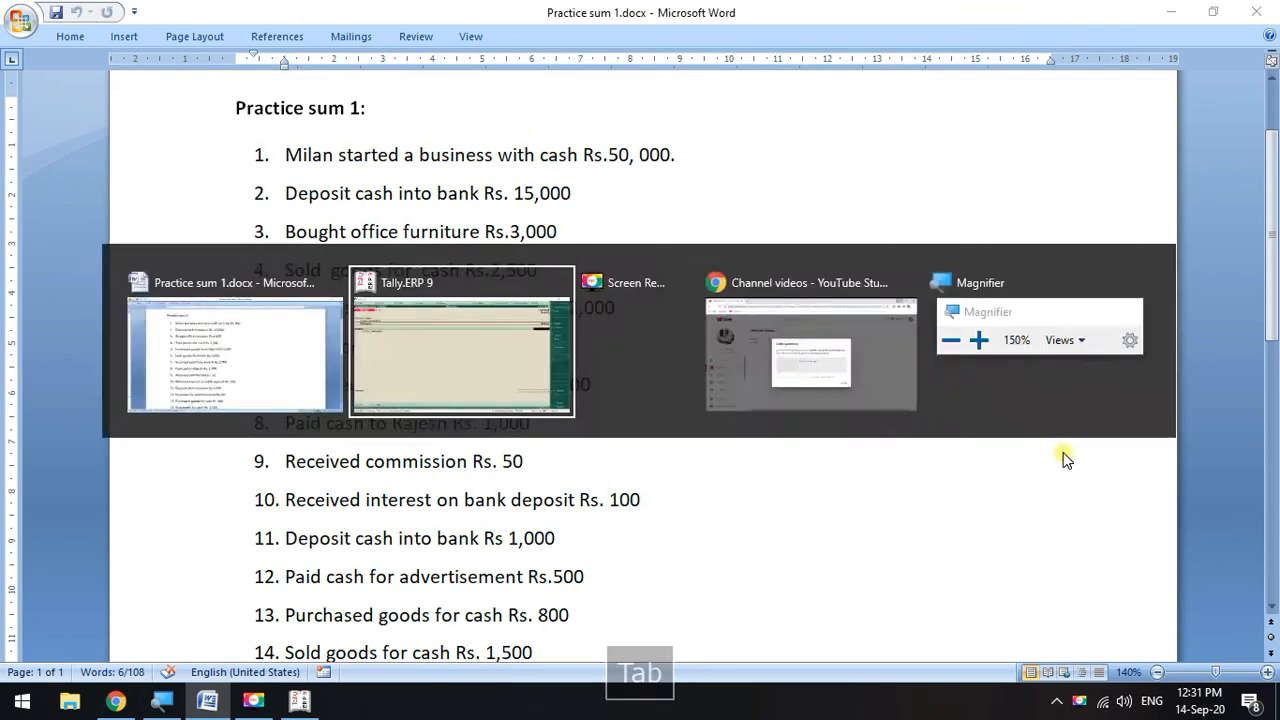
type("2000")
key("Return")
key("Return")
key("Return")
key("Return")
key("Return")
key("Return")
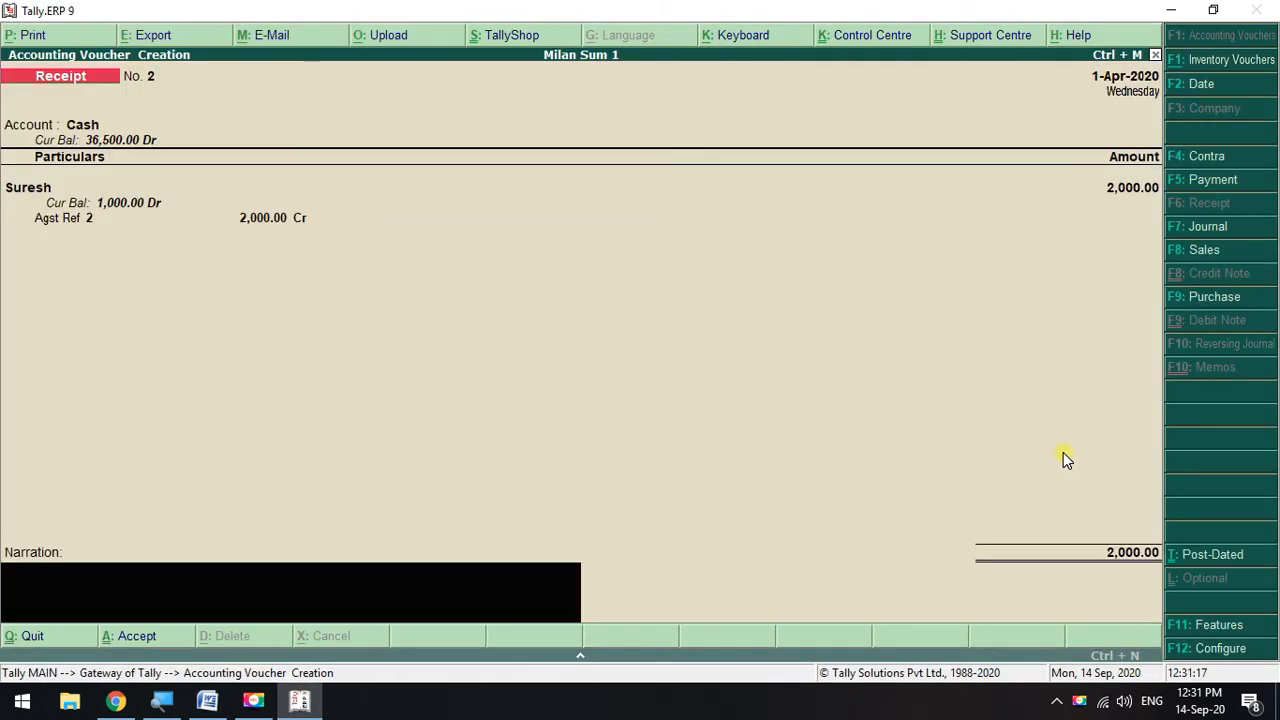
key("Return")
key("Return")
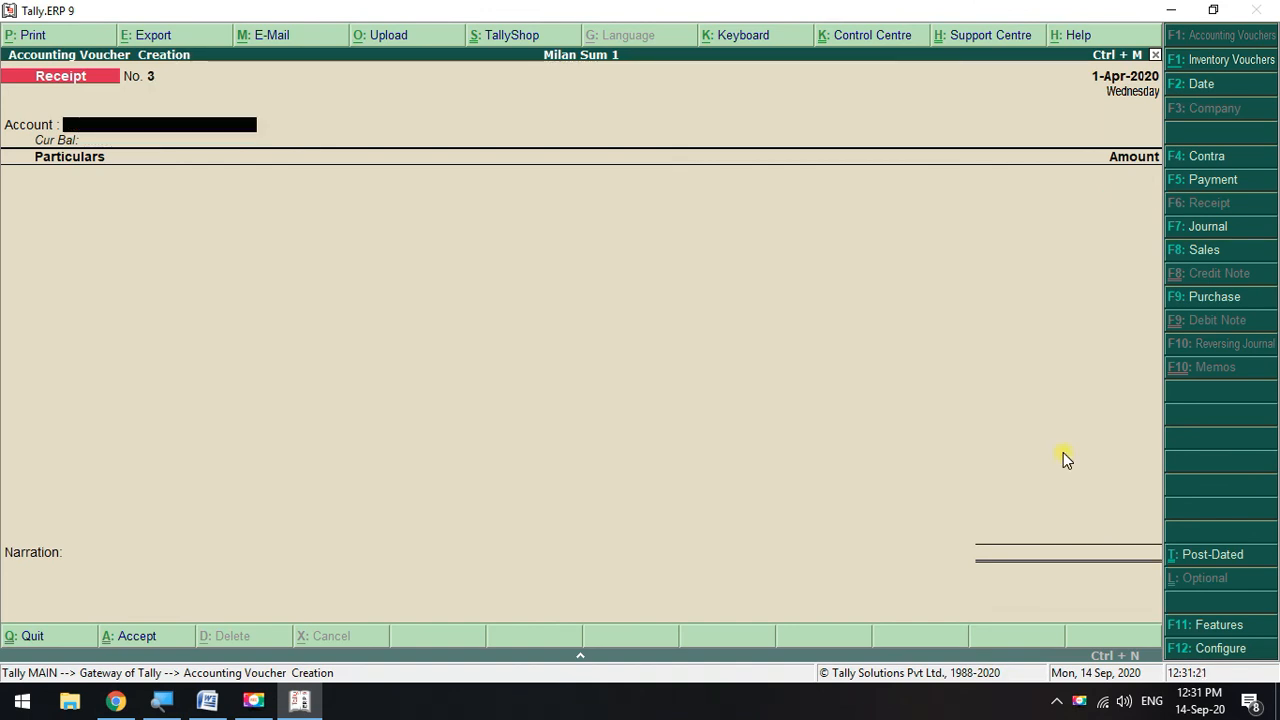
- Highlight and copy the eighth transaction, cash paid to the supplier, in the Word document and open a Payment voucher in Tally.ERP 9
key("alt+Tab")
left_click_drag(543, 423, 296, 421)
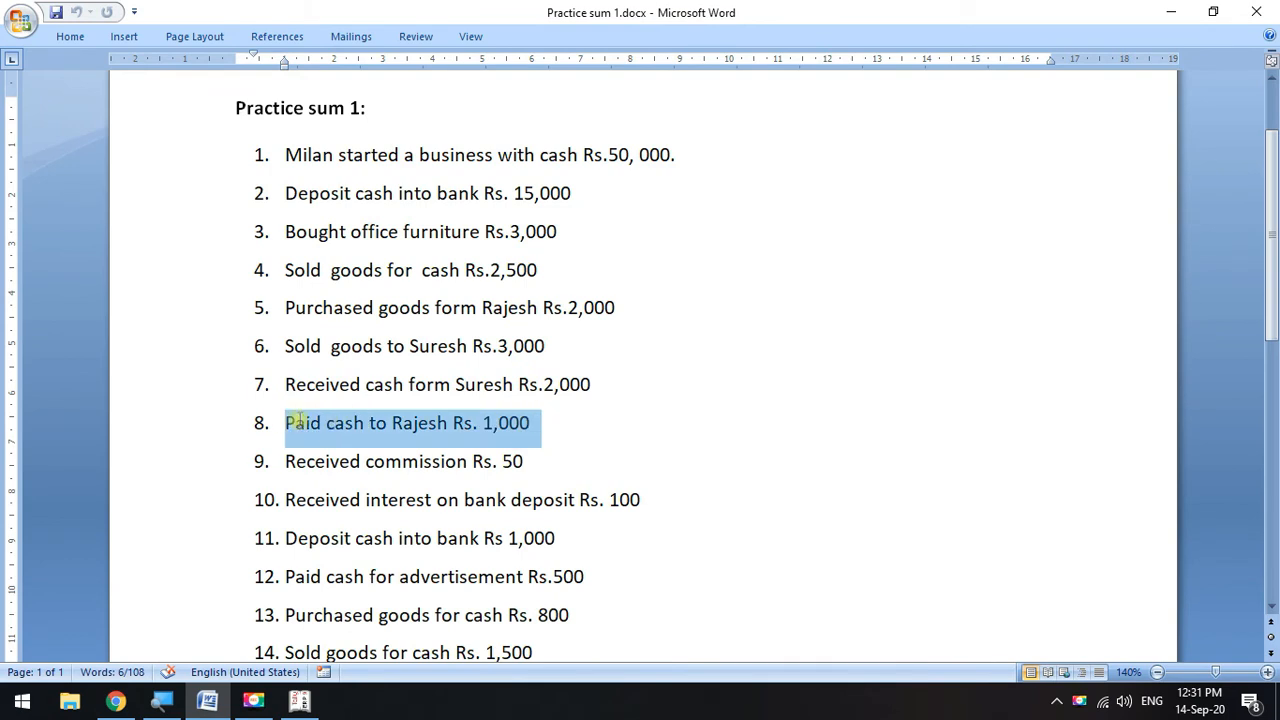
key("ctrl+c")
key("alt+Tab")
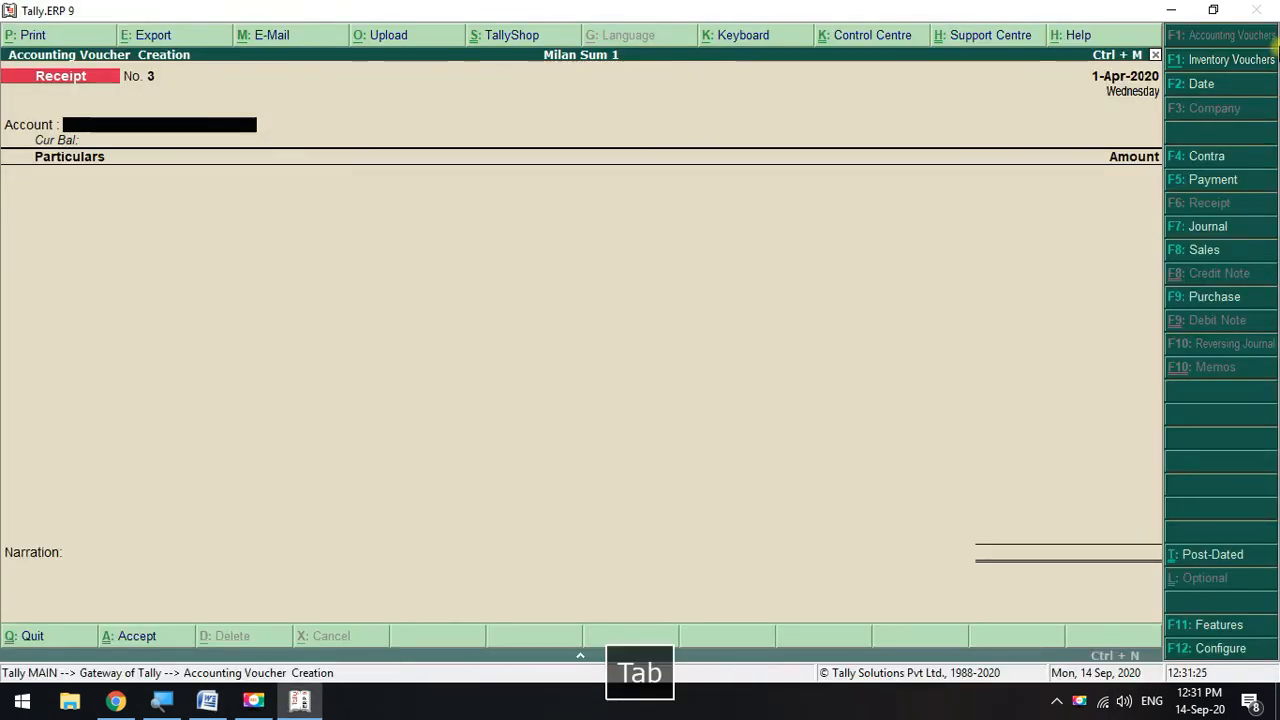
left_click(1231, 193)
- Set Cash as the payment account and choose the ledger of the supplier named in the eighth transaction under Particulars
key("space")
key("Down")
key("Down")
key("space")
key("Down")
key("Down")
key("Down")
key("Down")
key("Down")
key("Down")
key("Down")
key("Down")
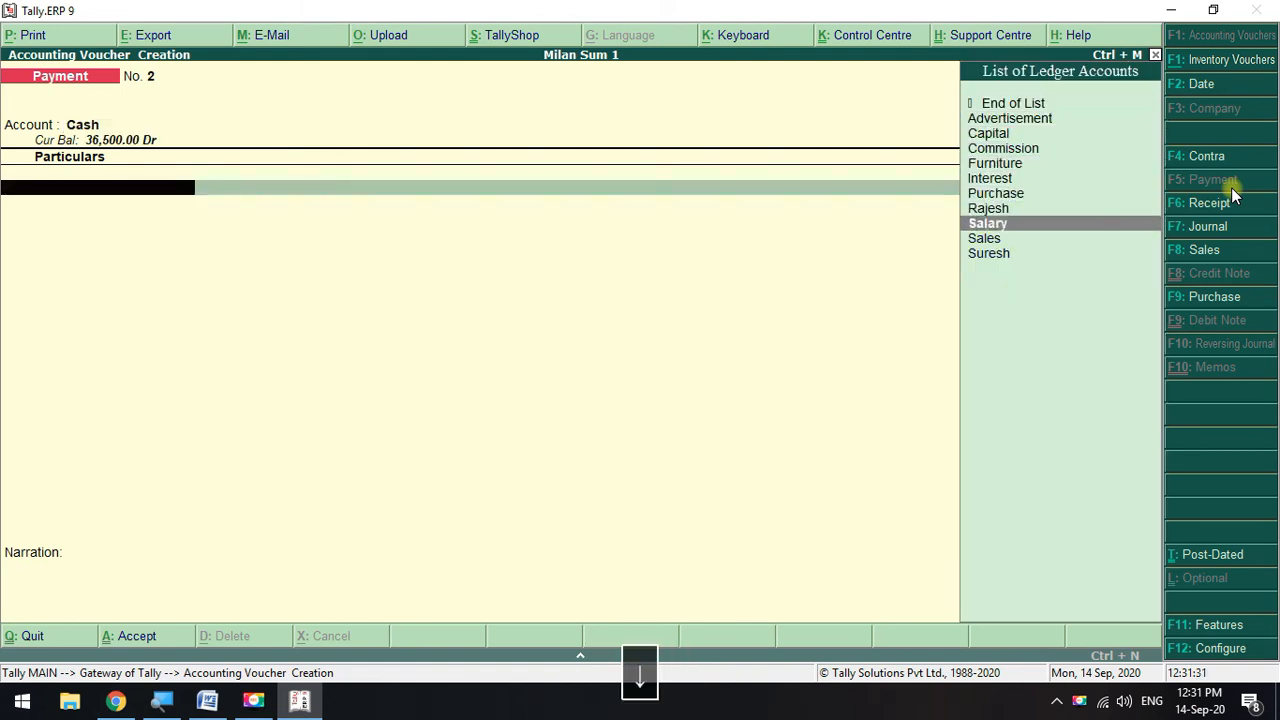
key("Up")
key("space")
- Check the amount in the Word document, enter 1,000, accept the bill-wise details and save the payment voucher without a narration
key("alt+Tab")
key("alt+Tab")
type("1,000")
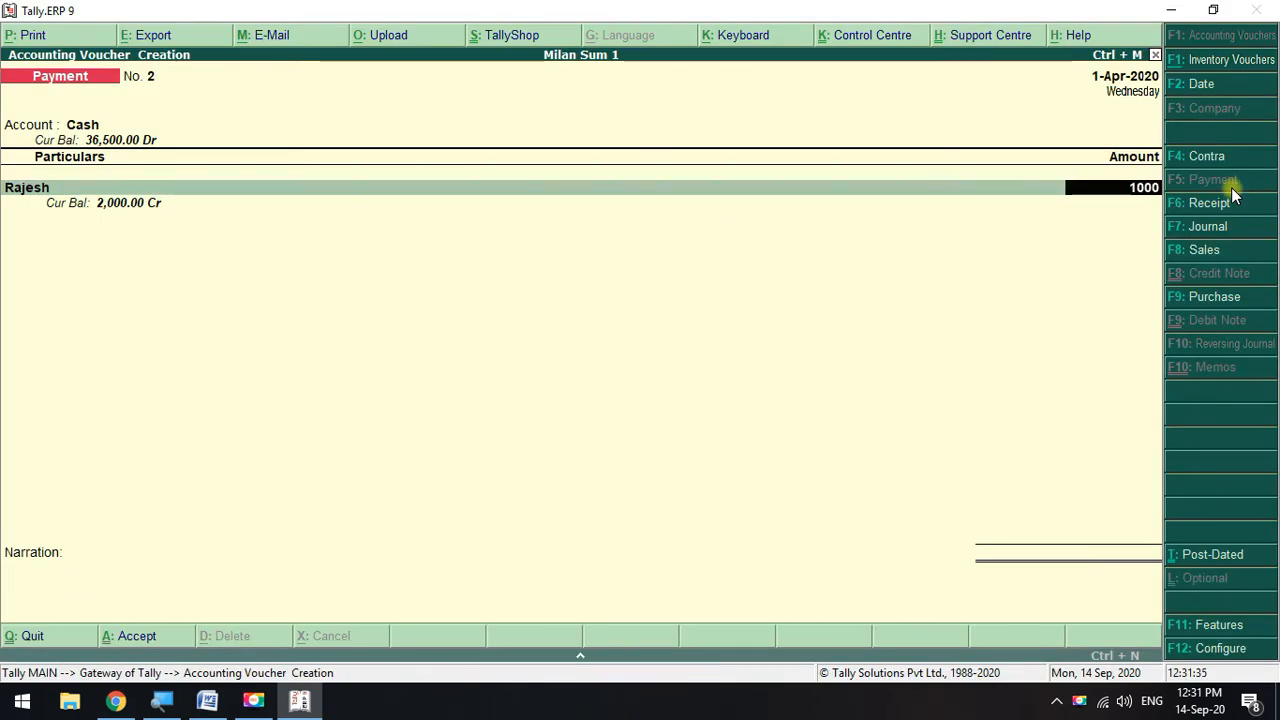
key("Return")
key("Return")
key("Return")
key("Return")
key("Return")
key("Return")
key("Return")
key("Return")
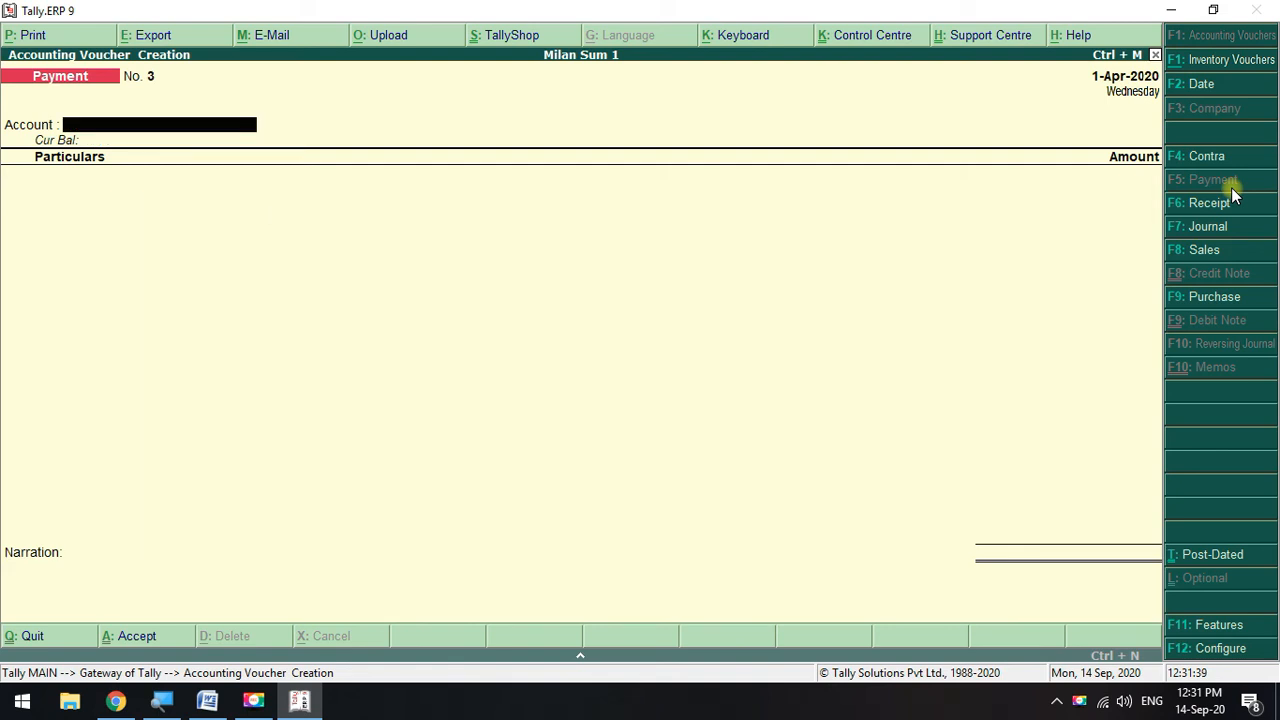
- Highlight the ninth transaction, commission received, in the Word document and open a Receipt voucher in Tally.ERP 9
key("alt+Tab")
left_click_drag(541, 462, 320, 460)
key("alt+Tab")
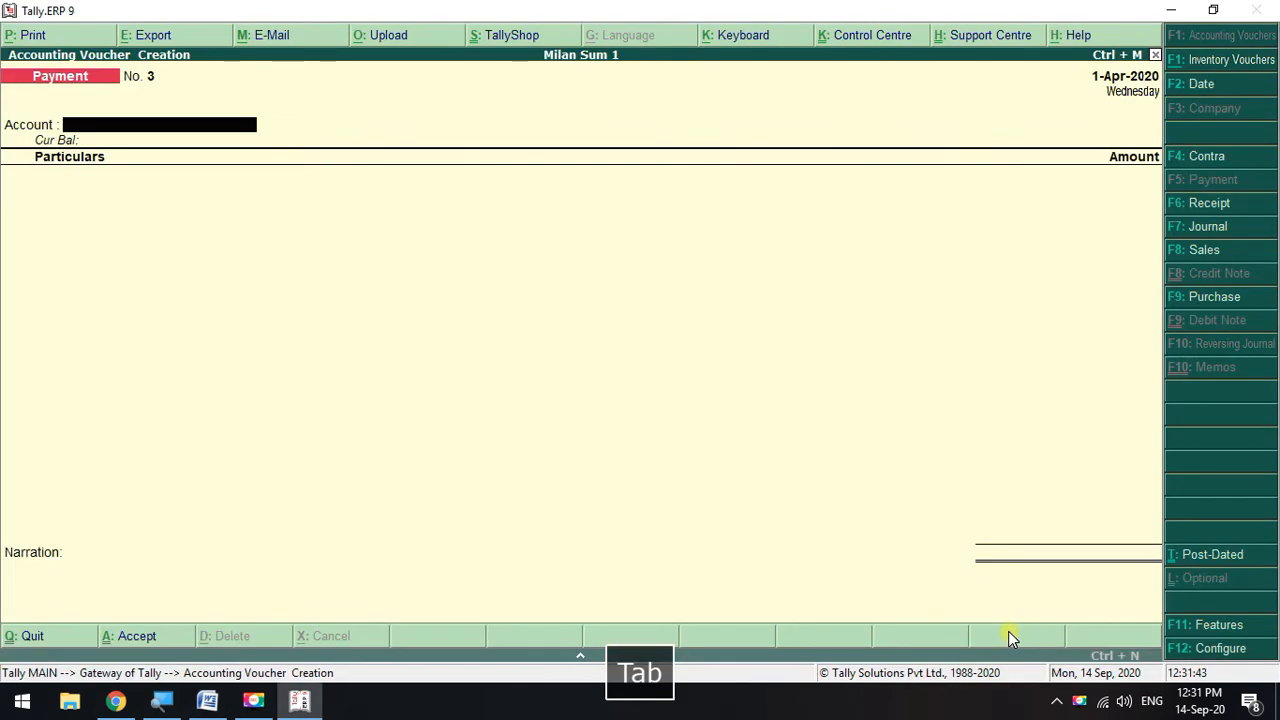
left_click(1180, 204)
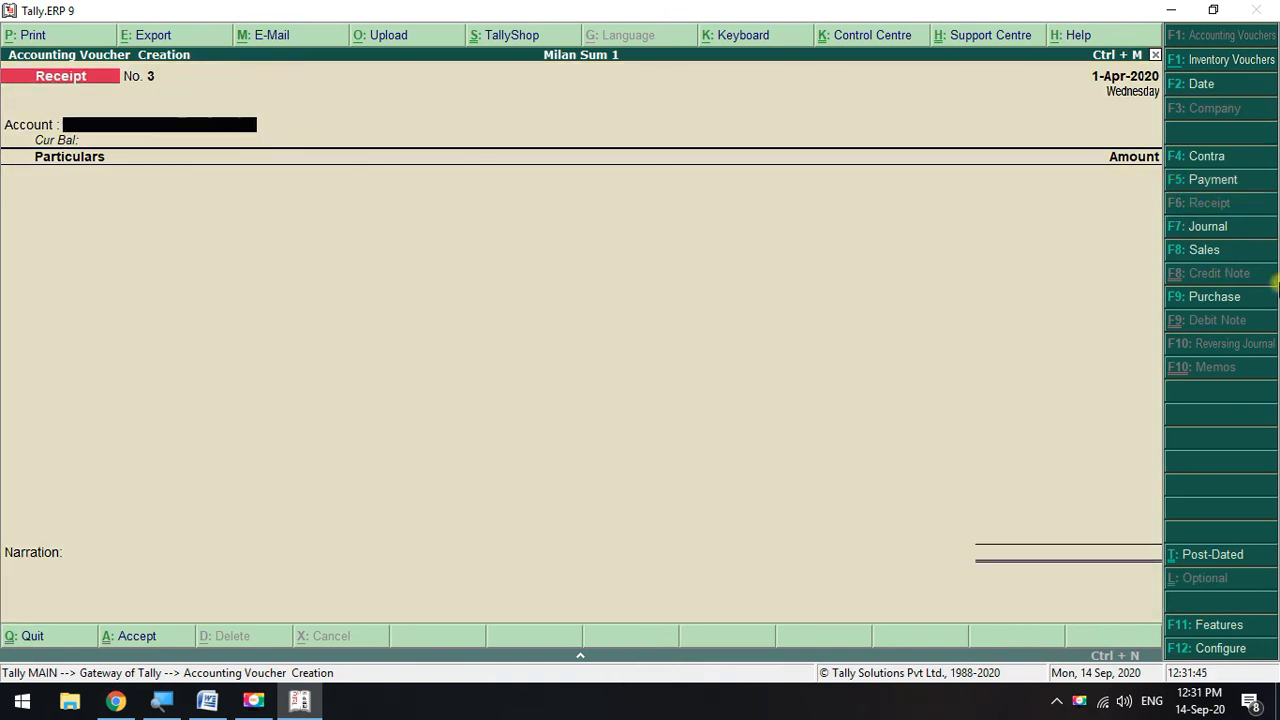
- Set Cash as the receipt account and enter the Commission ledger with an amount of 50
key("space")
key("Down")
key("Return")
key("space")
key("Down")
key("Down")
key("Down")
key("Return")
type("50")
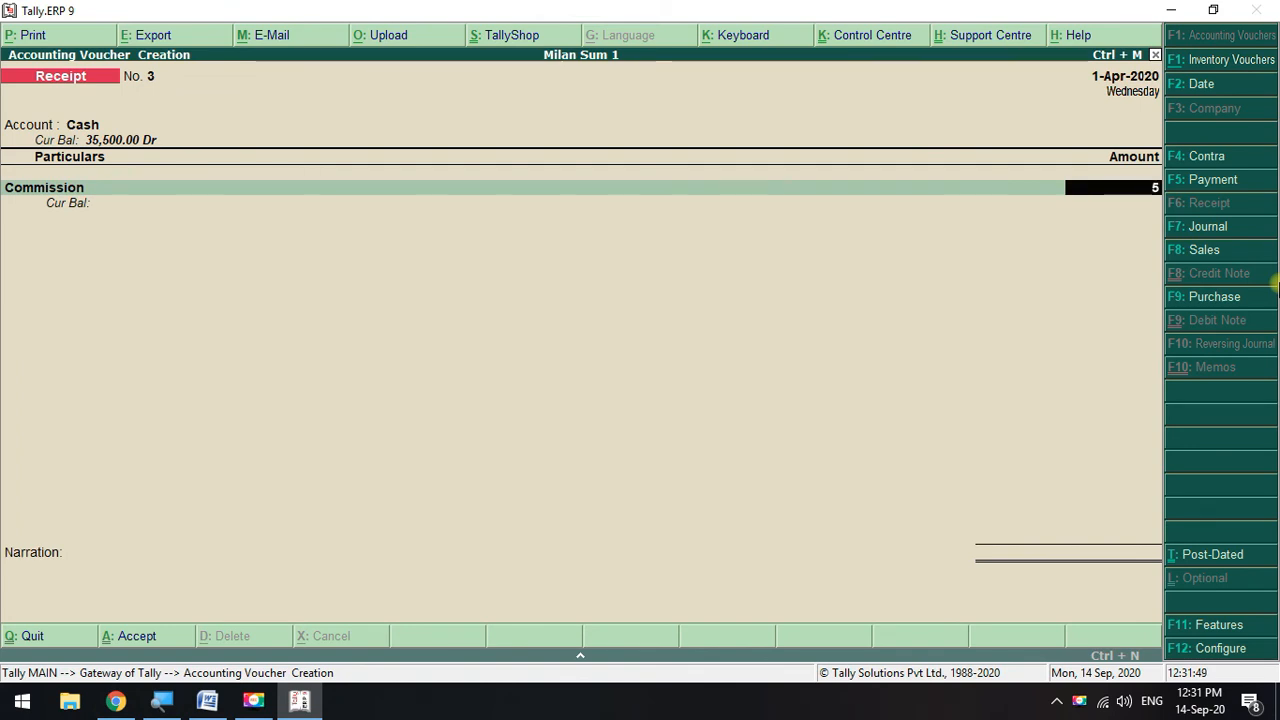
key("Return")
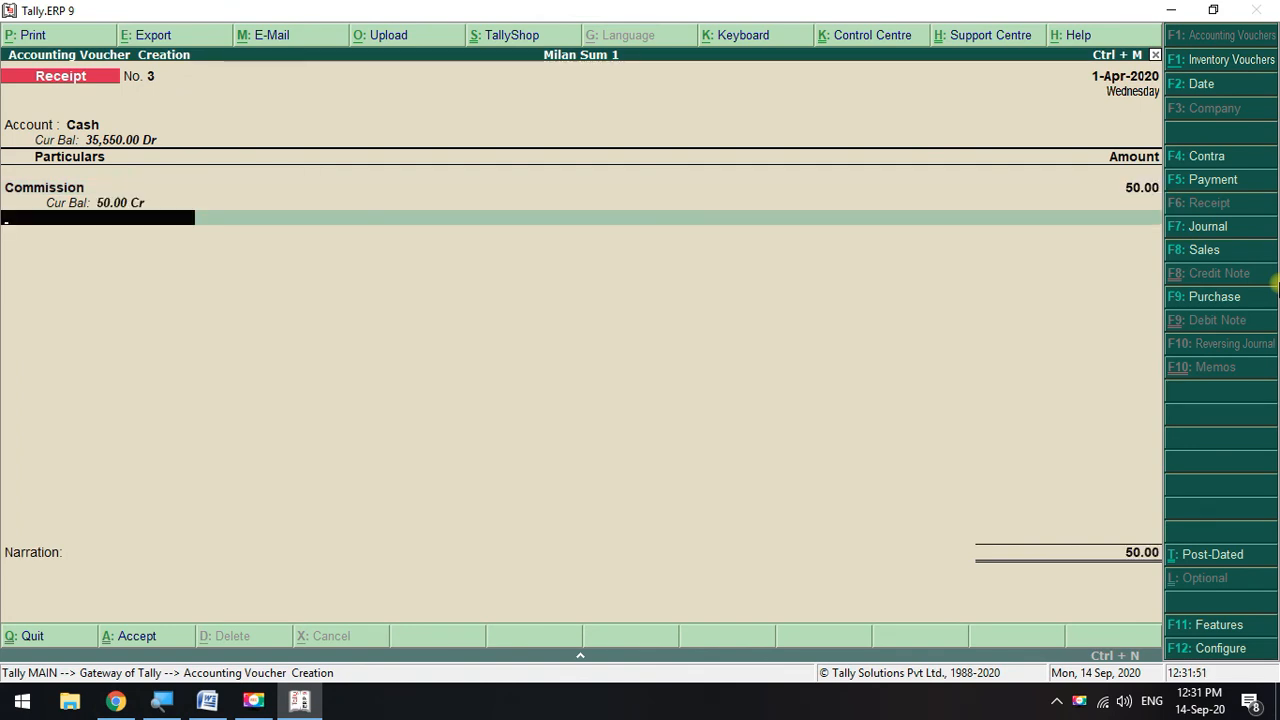
- Save the commission receipt without a narration and highlight the tenth transaction, interest on bank deposit, in the Word document before returning to Tally.ERP 9
key("Return")
key("Return")
key("Return")
key("alt+Tab")
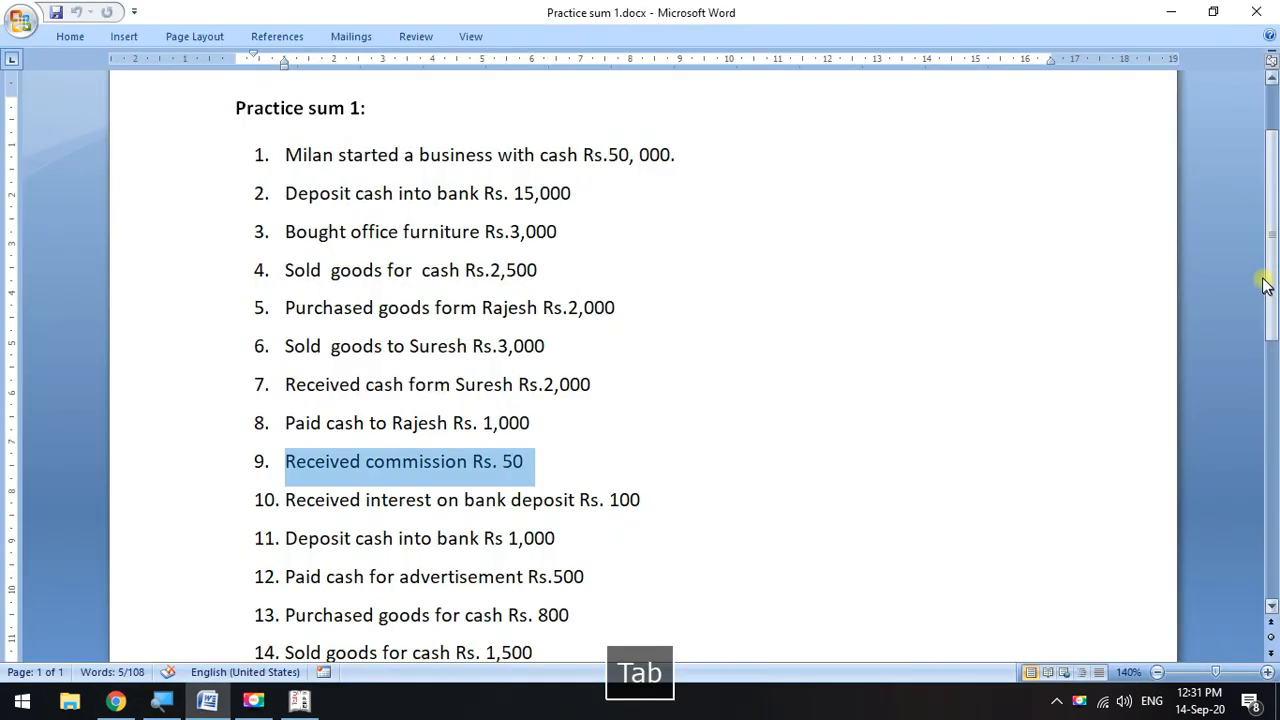
left_click_drag(648, 499, 266, 519)
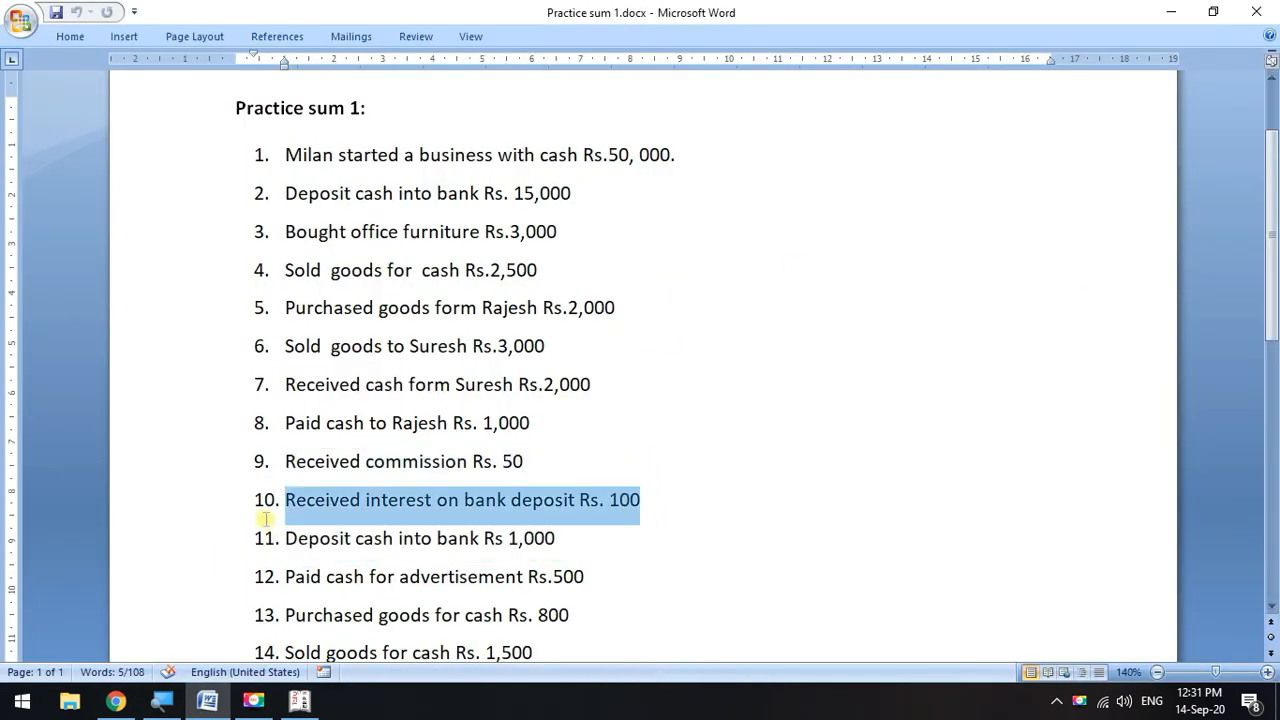
key("alt+Tab")
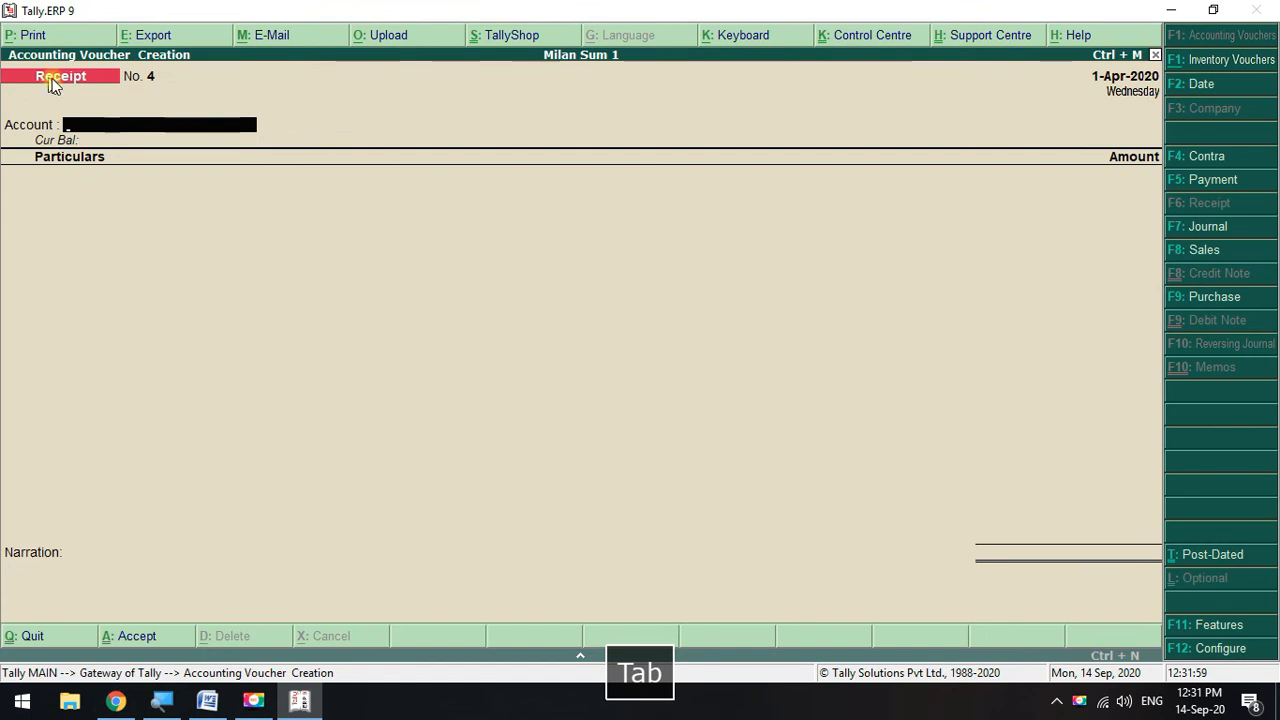
- Set Bank as the receipt account and choose the Interest ledger under Particulars
key("space")
key("Down")
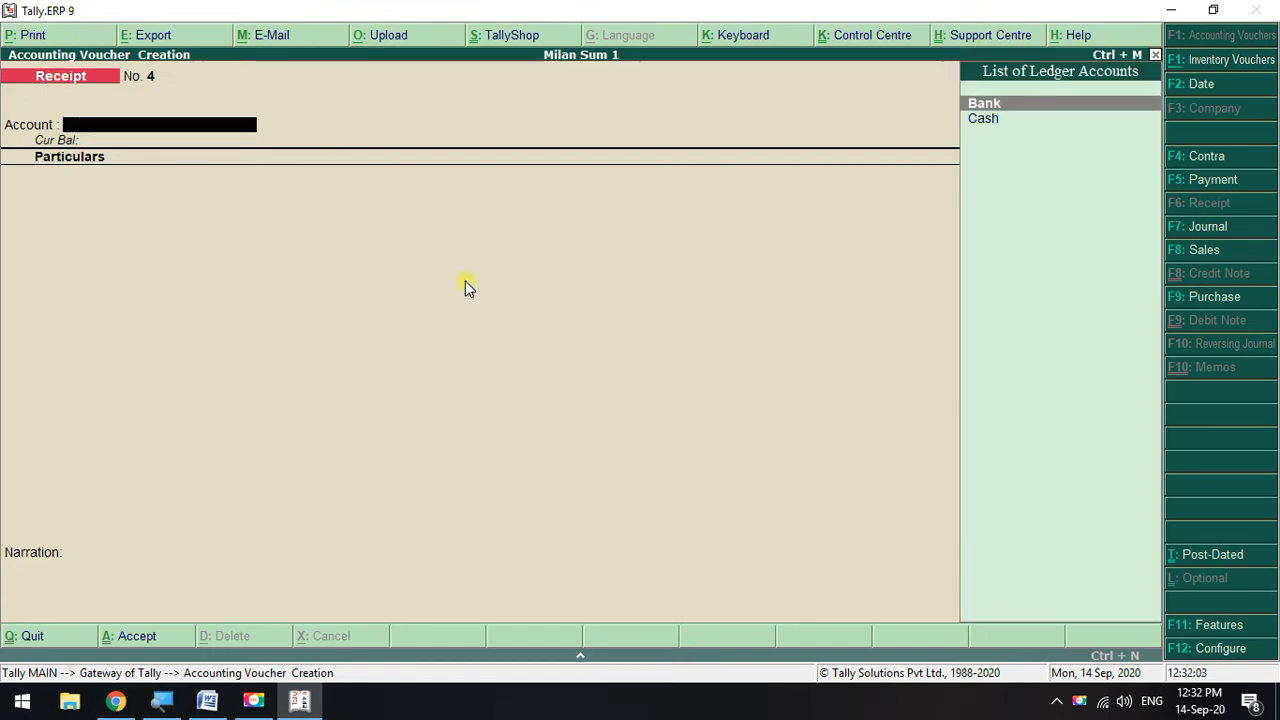
key("Return")
key("space")
key("Down")
key("Down")
key("Down")
key("Down")
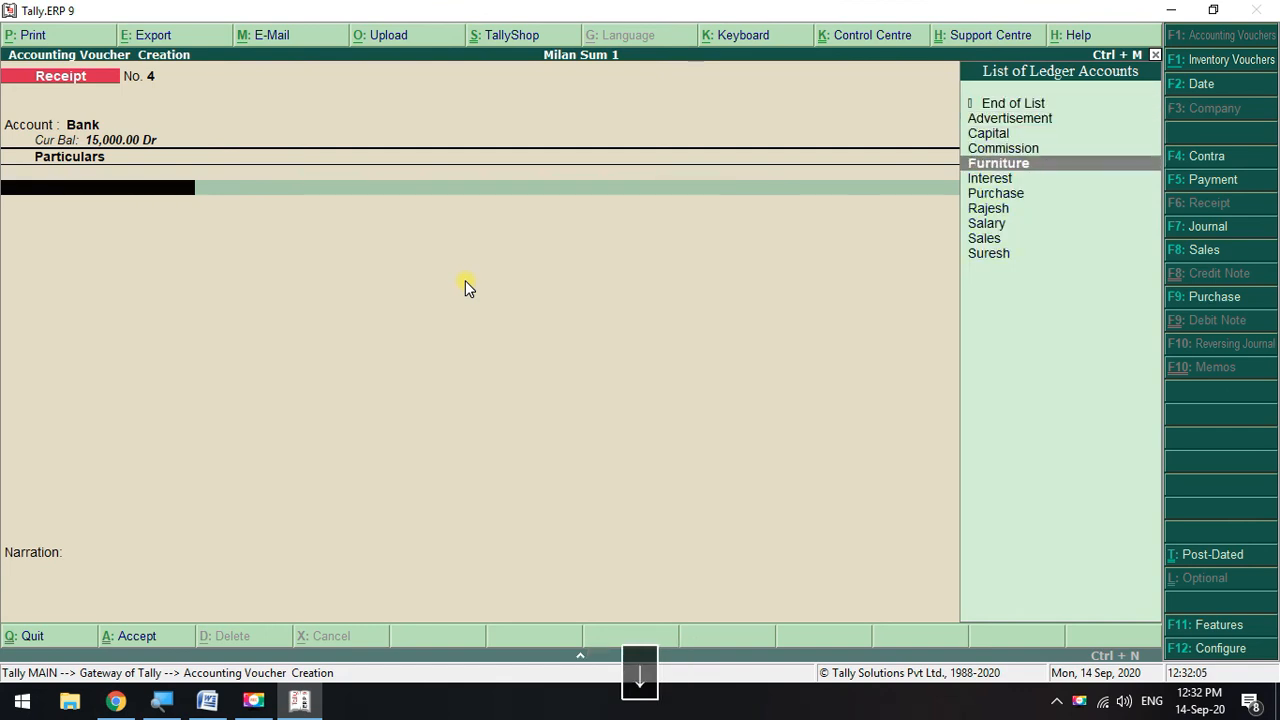
key("Down")
key("Return")
- Check the interest amount in the Word document, enter 100 and save the receipt voucher with the default bank details and no narration
key("alt+Tab")
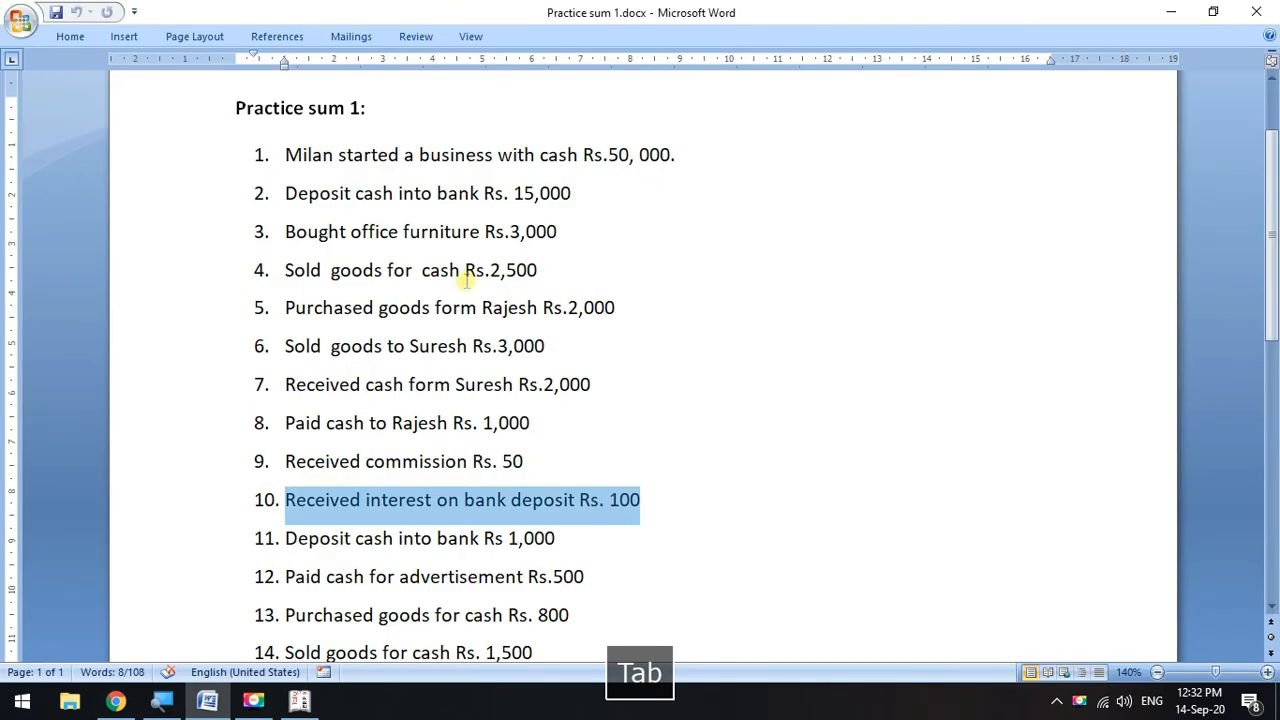
key("alt+Tab")
type("100")
key("Return")
key("Return")
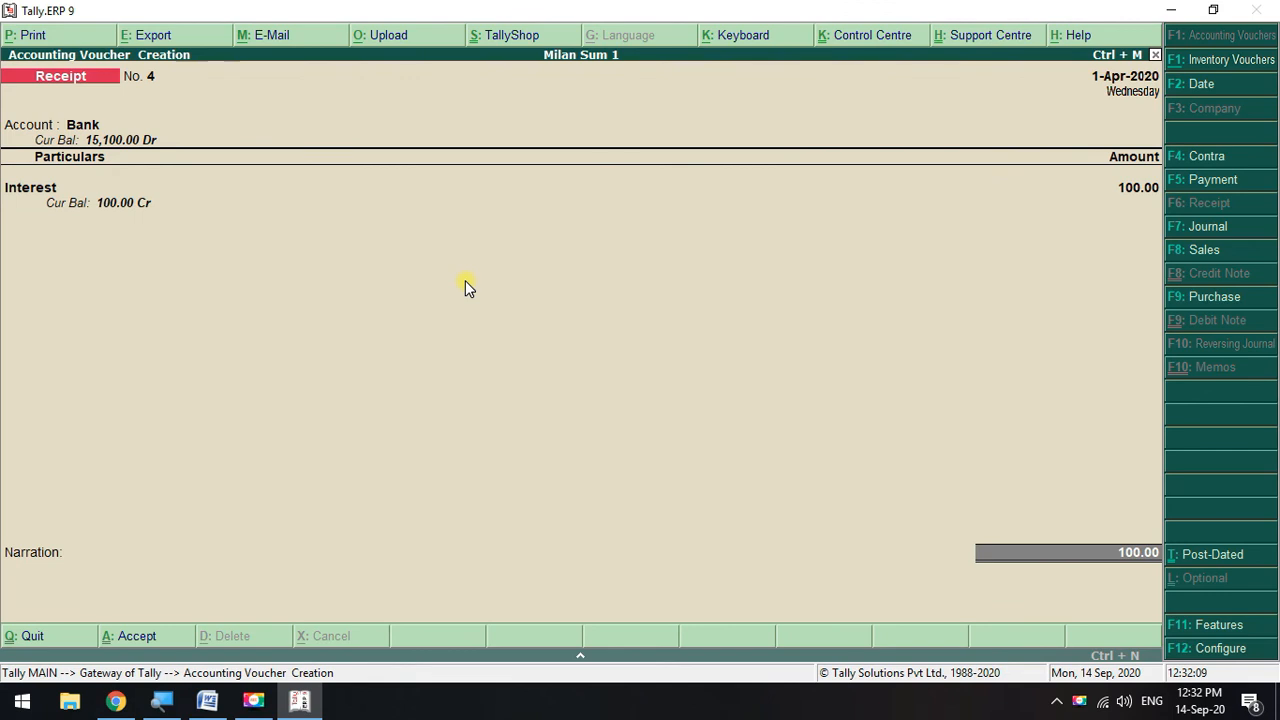
key("Return")
key("Return")
key("Return")
key("Return")
key("Return")
key("Return")
- Highlight the eleventh transaction, cash deposited into bank, in the Word document and open a Contra voucher in Tally.ERP 9
key("alt+Tab")
scroll(445, 328, "down", 3)
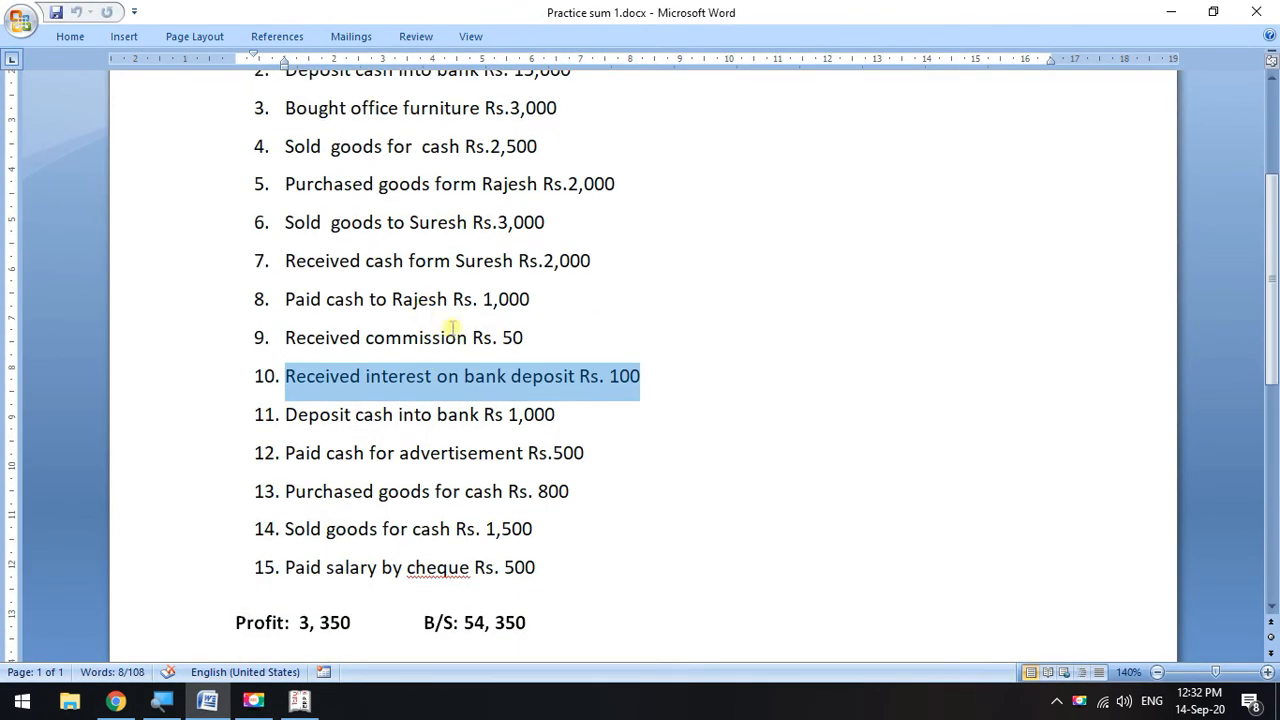
left_click_drag(288, 231, 560, 229)
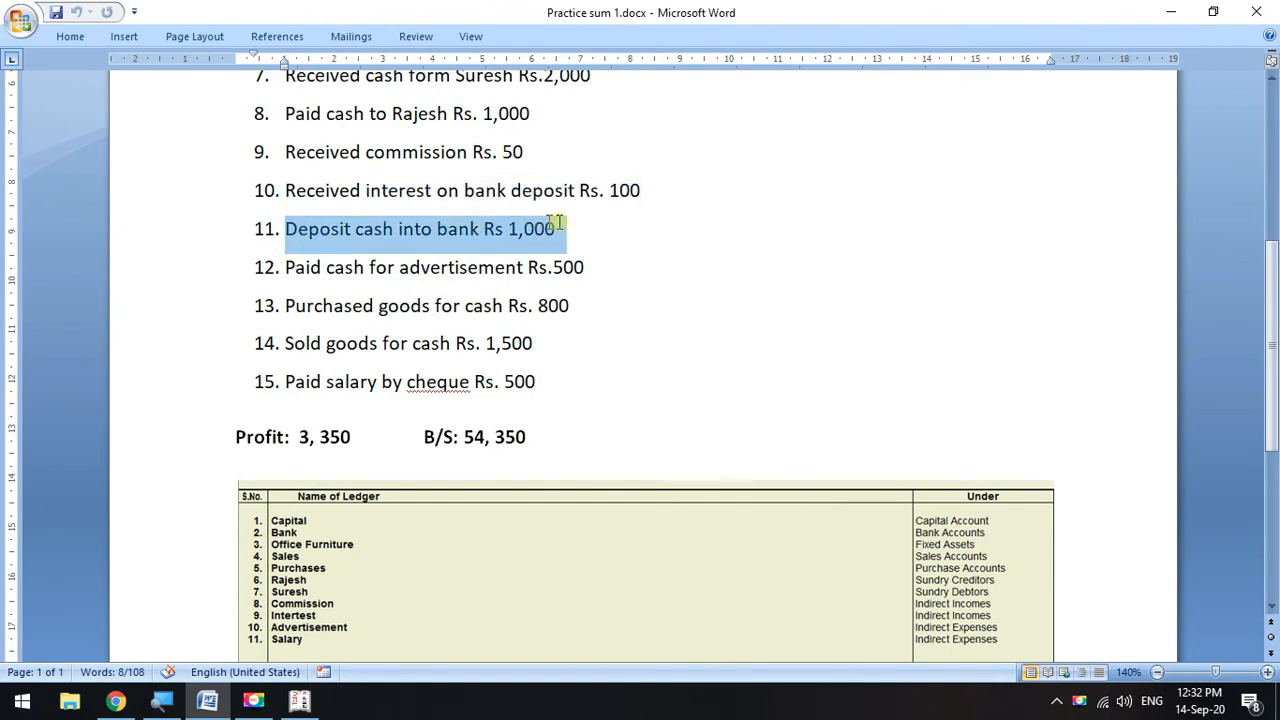
key("alt+Tab")
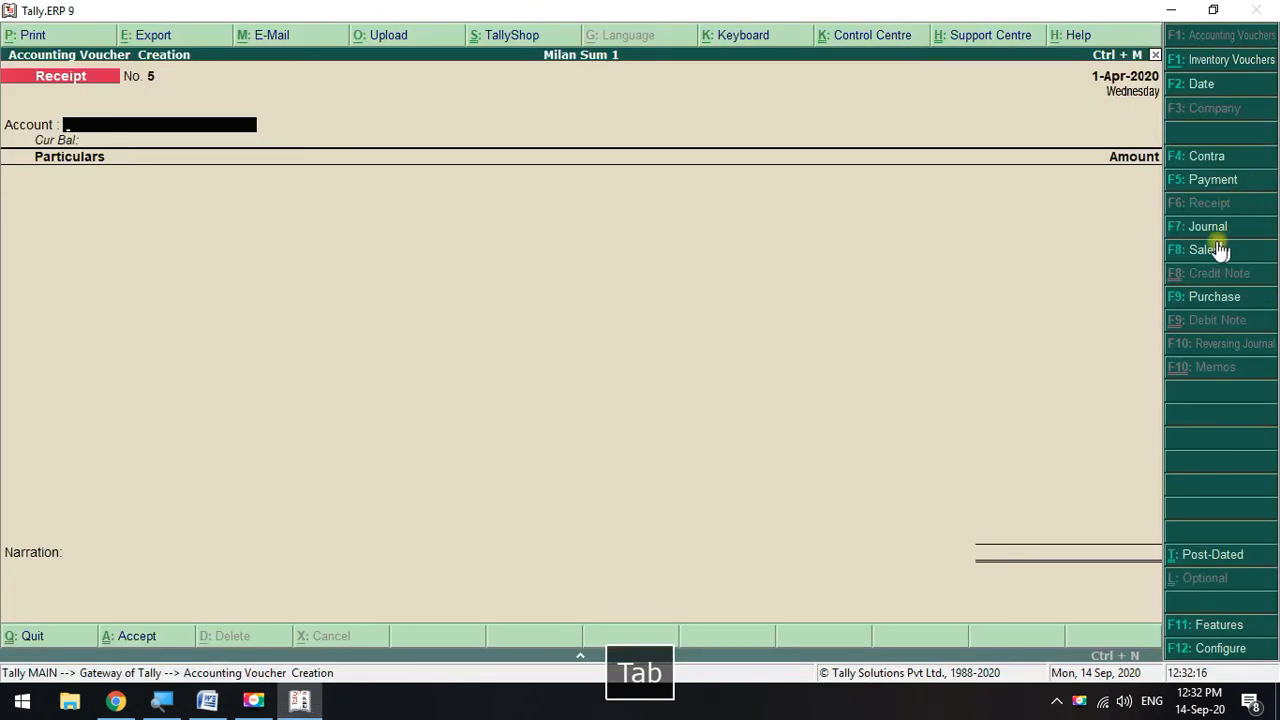
left_click(1220, 162)
- Set Bank as the contra account and choose the Cash ledger under Particulars
key("space")
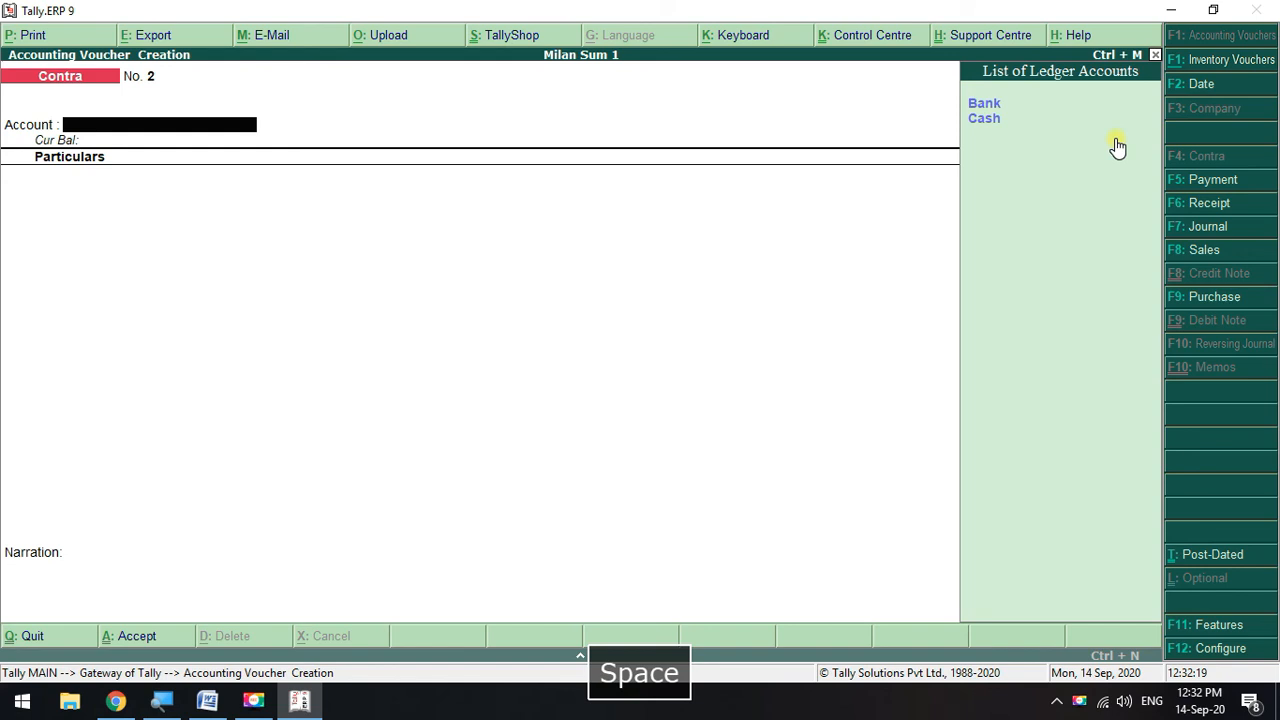
left_click(984, 104)
key("Return")
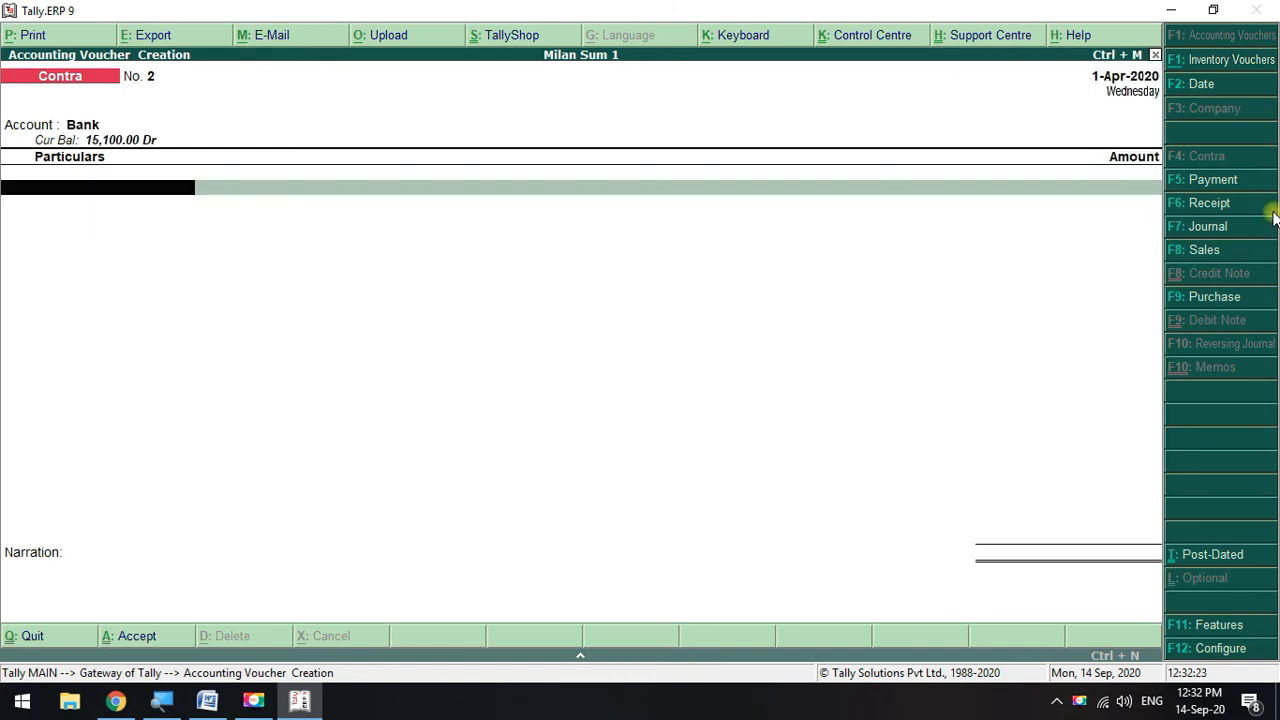
key("space")
key("Down")
key("Down")
key("Return")
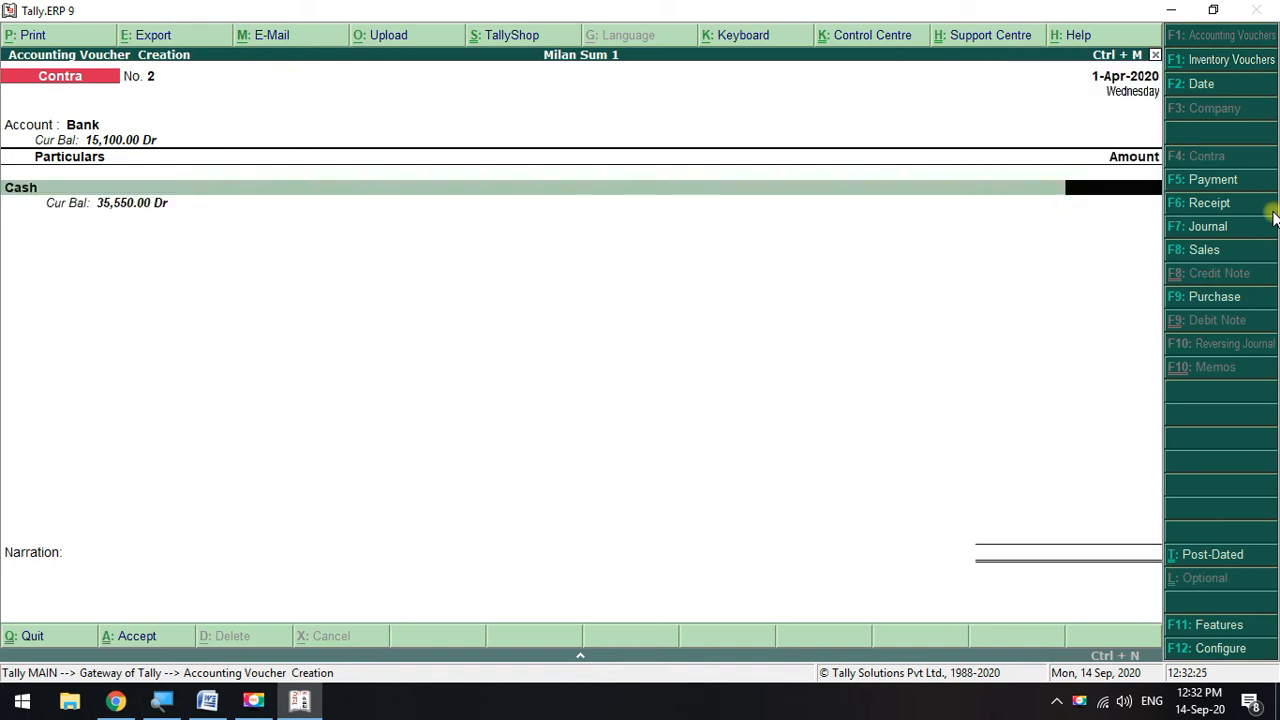
- Check the deposit amount in the Word document and enter 1,000 for the Cash line in Tally.ERP 9
key("alt+Tab")
key("alt+Tab")
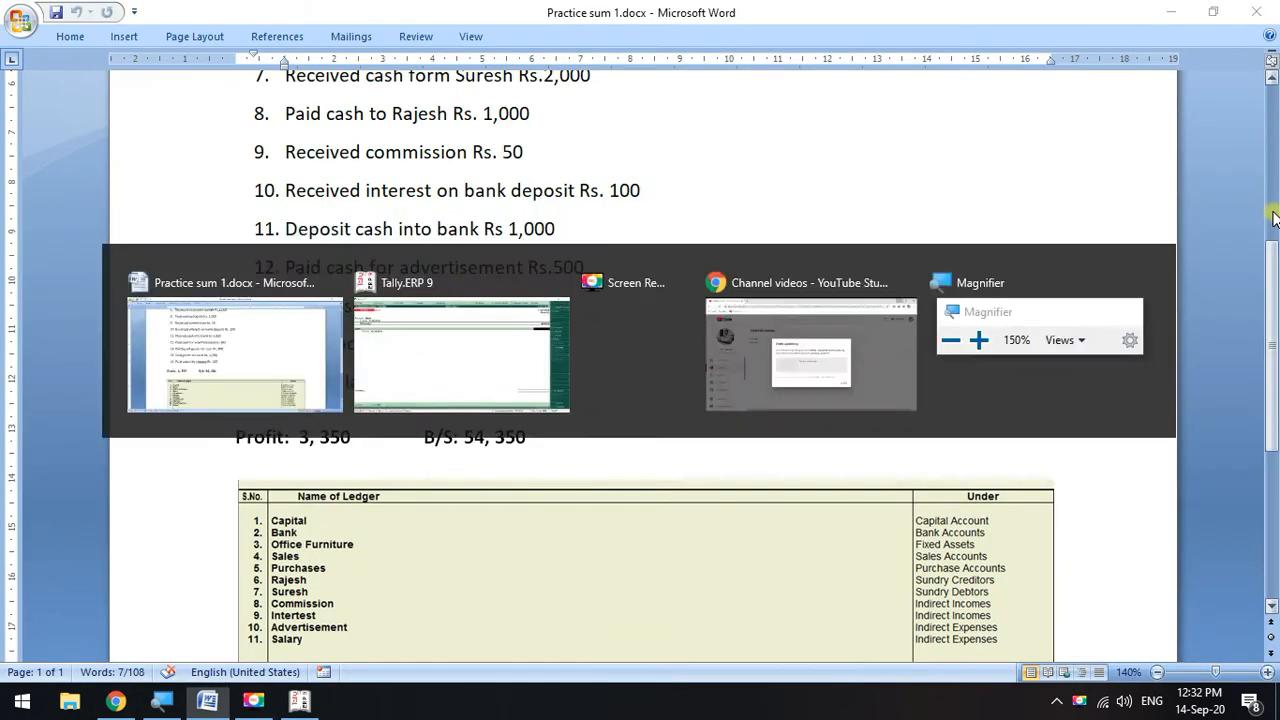
key("Return")
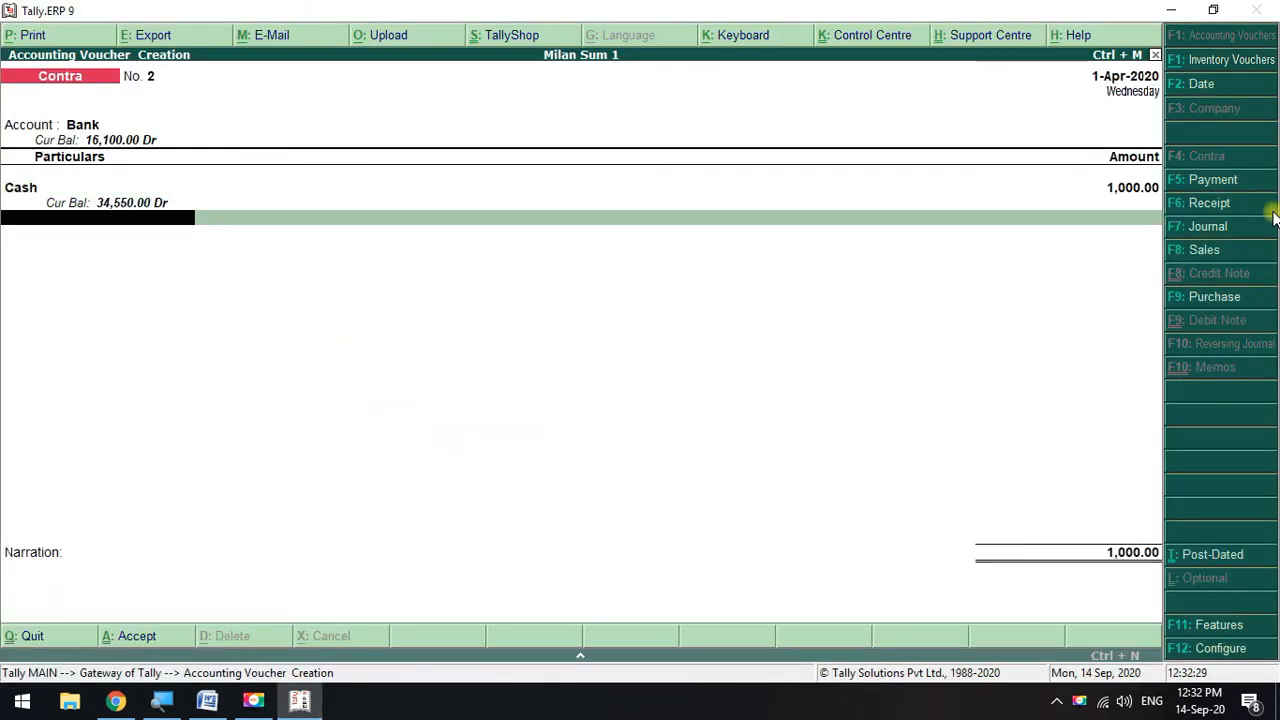
- Record the bank deposit's cash denominations as 2 notes of 500 and save the contra voucher without a narration
key("Return")
key("Return")
key("Return")
key("Return")
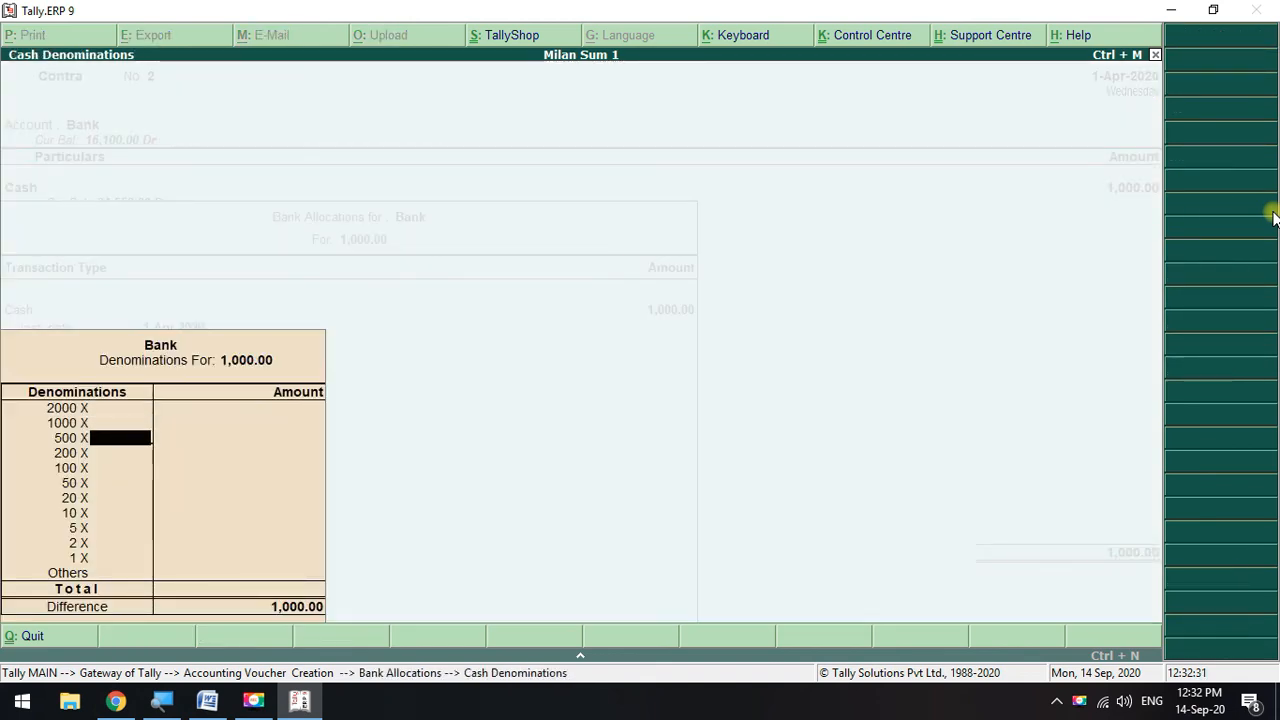
type("2")
key("Return")
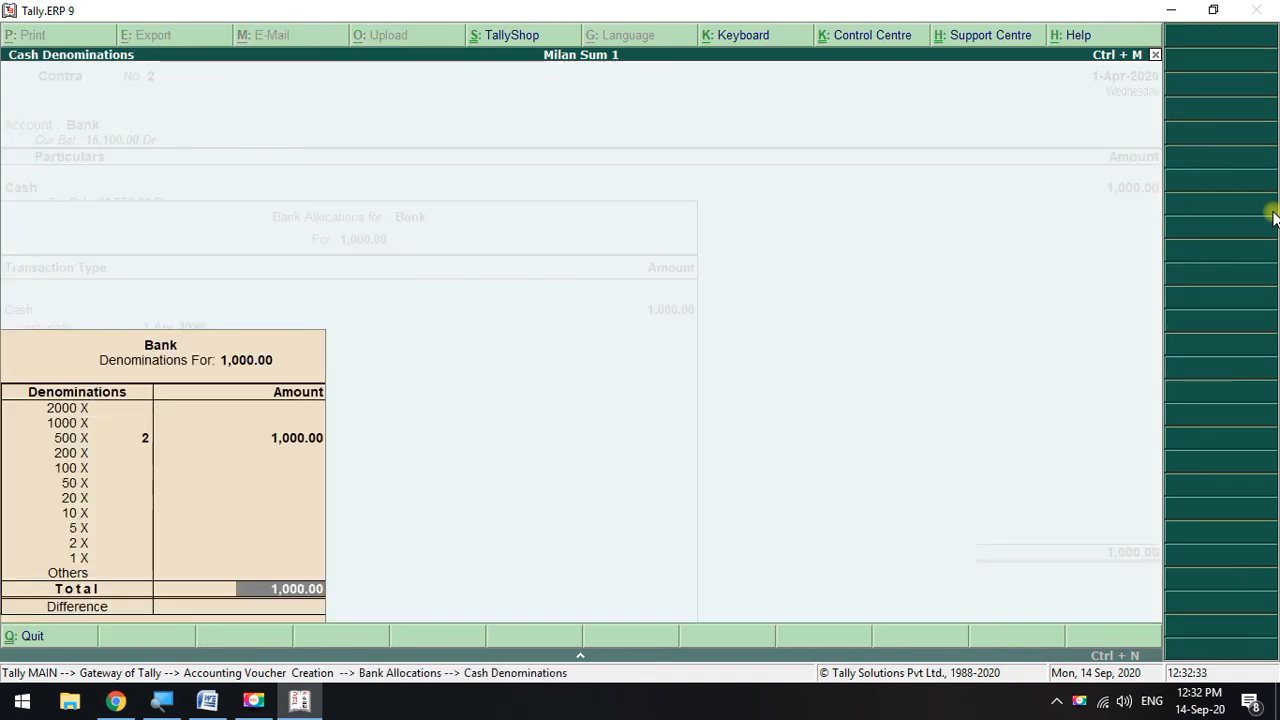
key("Return")
key("Return")
key("Return")
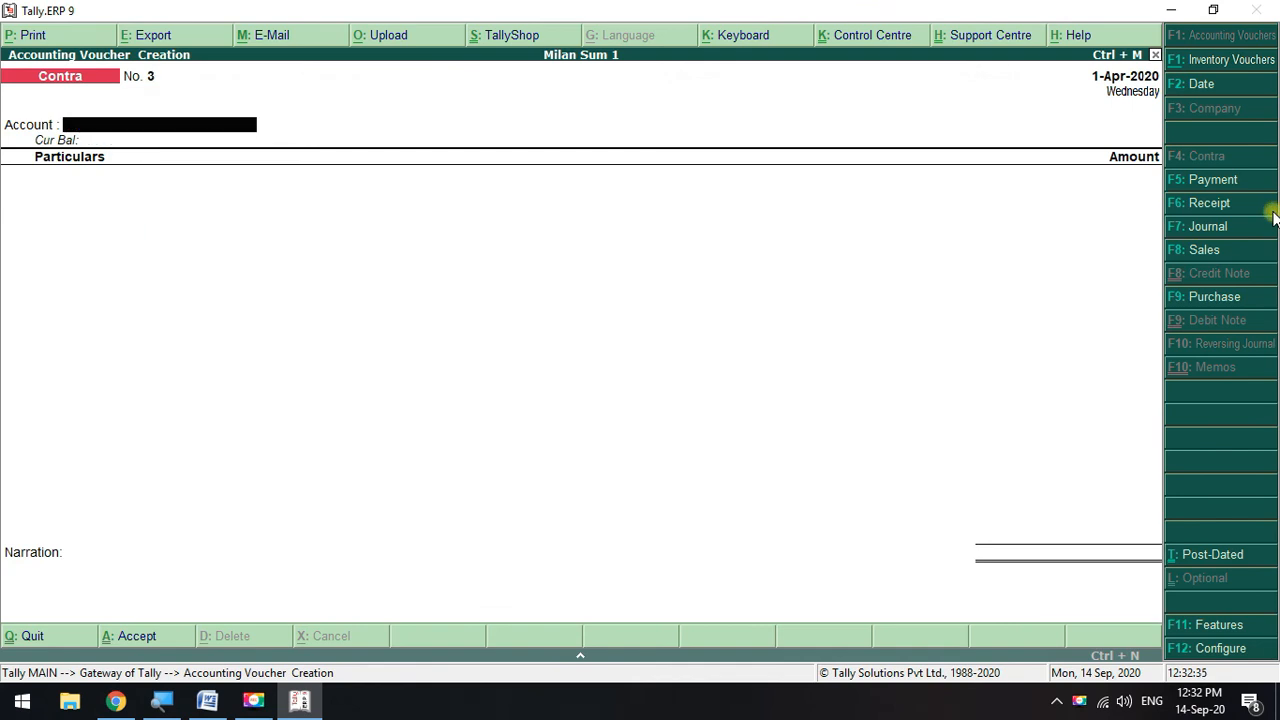
- Highlight the twelfth transaction, cash paid for advertisement, in the Word document and open a Payment voucher in Tally.ERP 9
key("alt+Tab")
left_click_drag(592, 268, 292, 265)
key("alt+Tab")
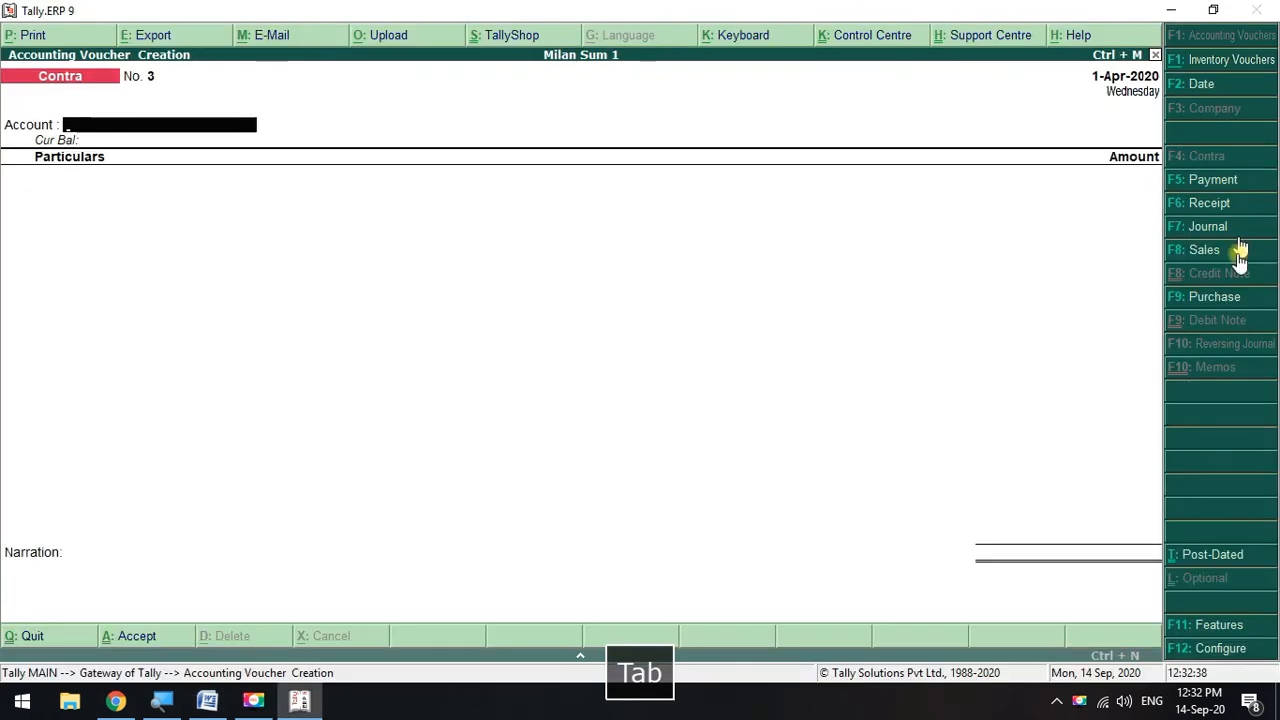
left_click(1209, 184)
- Set Cash as the payment account and choose the Advertisement ledger under Particulars
key("space")
key("Down")
key("Down")
key("space")
key("Down")
key("Down")
key("Down")
key("Down")
key("Up")
key("Up")
key("Up")
key("space")
- Check the advertisement amount in the Word document, enter 500 and save the payment voucher without a narration
key("alt+Tab")
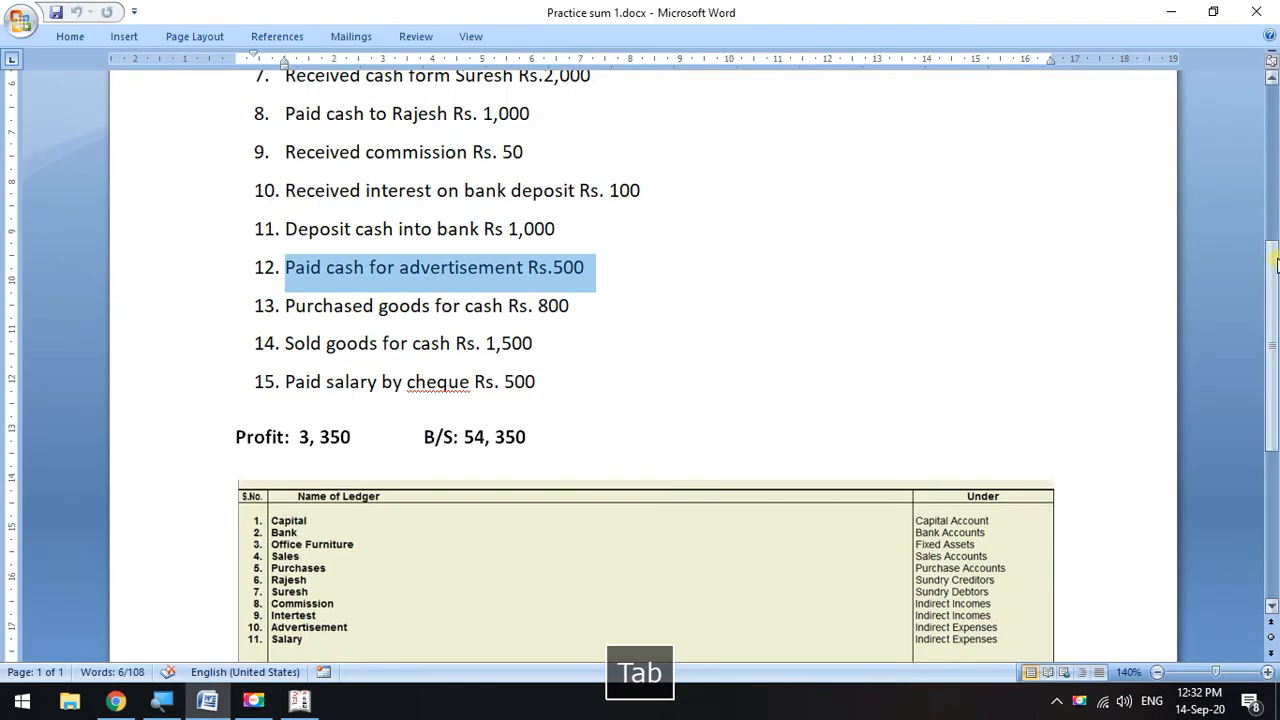
key("alt+Tab")
type("500")
key("Return")
key("Return")
key("Return")
key("Return")
- Highlight the thirteenth transaction, goods purchased for cash, in the Word document and open a Purchase entry in voucher mode in Tally.ERP 9
key("alt+Tab")
left_click_drag(566, 306, 328, 306)
key("alt+Tab")
left_click(1201, 300)
left_click(1194, 531)
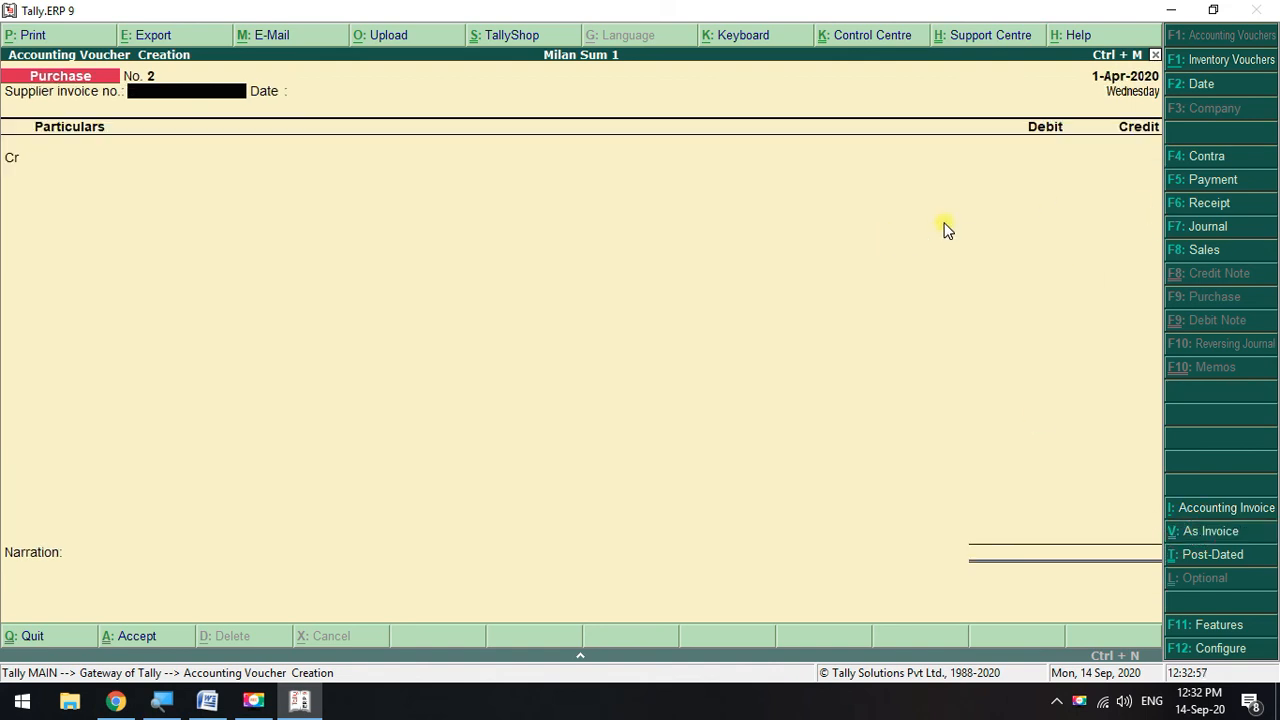
- Leave the supplier invoice number and date blank, recheck the purchase in the Word document and credit the Cash ledger
key("Return")
key("Return")
key("alt+Tab")
key("alt+Tab")
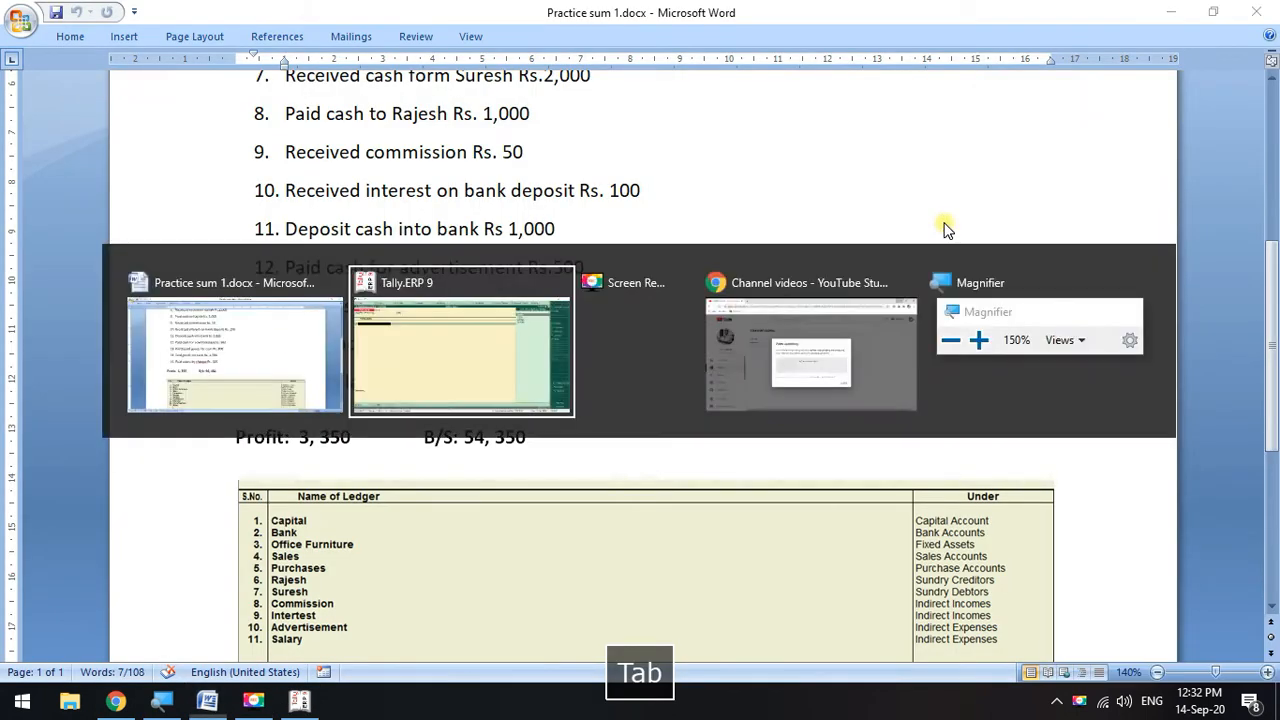
key("Down")
key("Down")
key("Up")
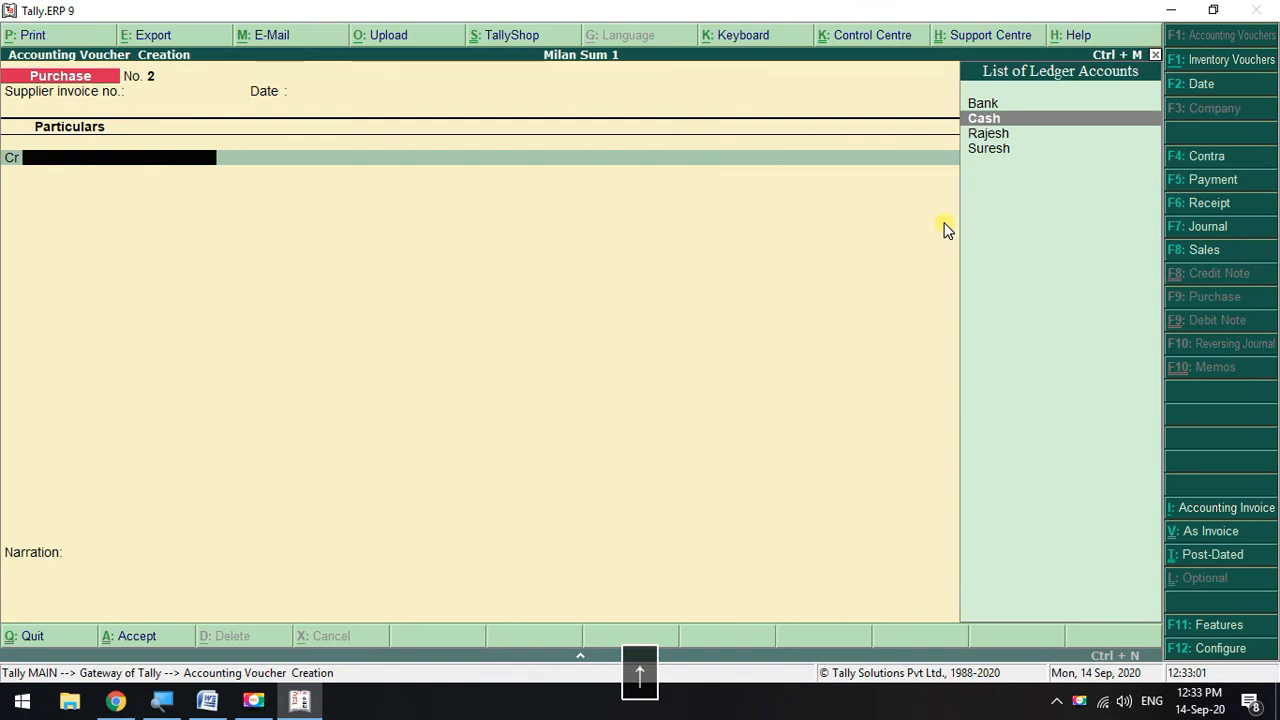
key("Return")
- Enter 800 as the credit amount, debit the Purchase ledger with 800 and save the purchase voucher without a narration
key("Return")
type("800")
key("Return")
key("Return")
key("Return")
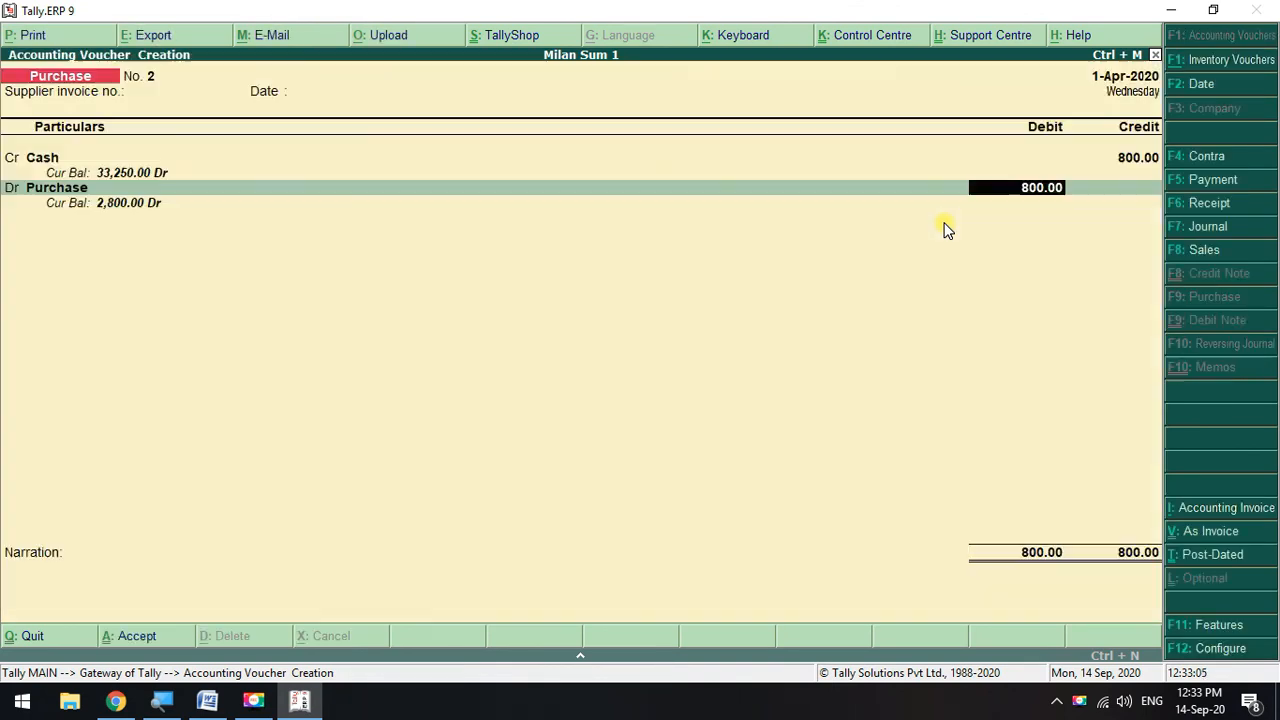
key("Return")
key("Return")
key("Return")
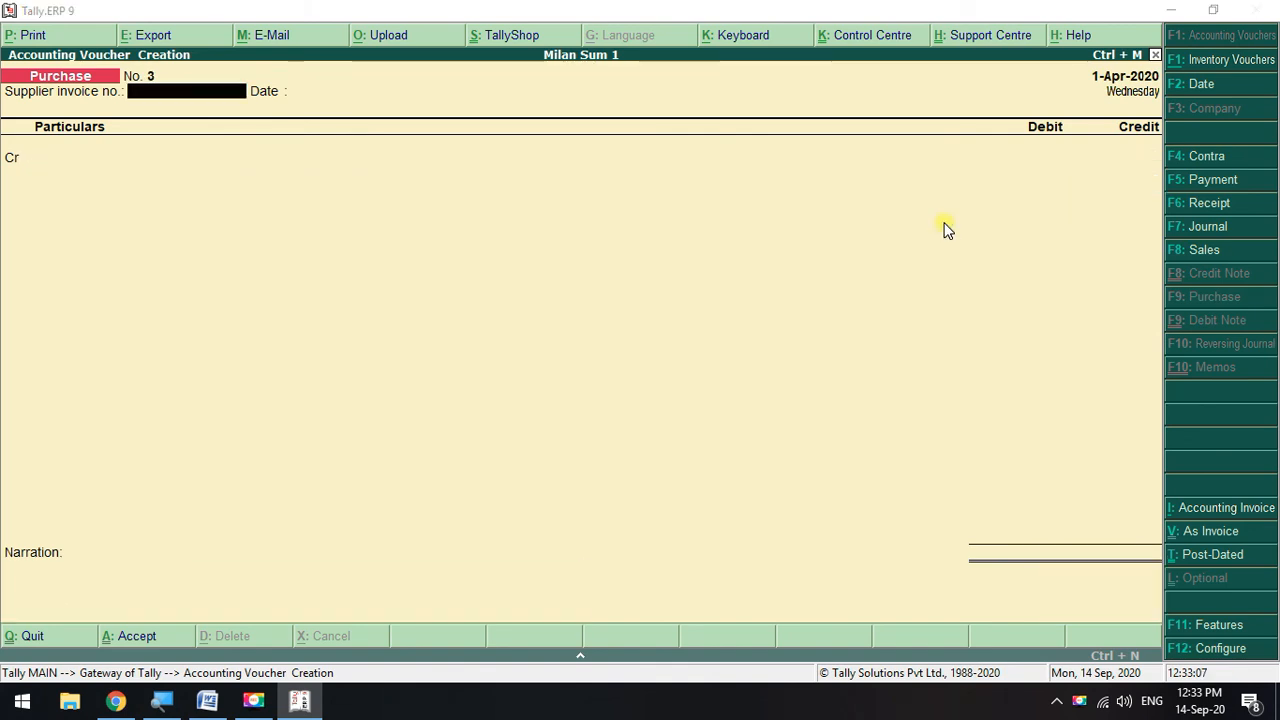
- Highlight the fourteenth transaction, goods sold for cash, in the Word document and open a Sales entry in voucher mode in Tally.ERP 9
key("alt+Tab")
left_click_drag(558, 346, 250, 341)
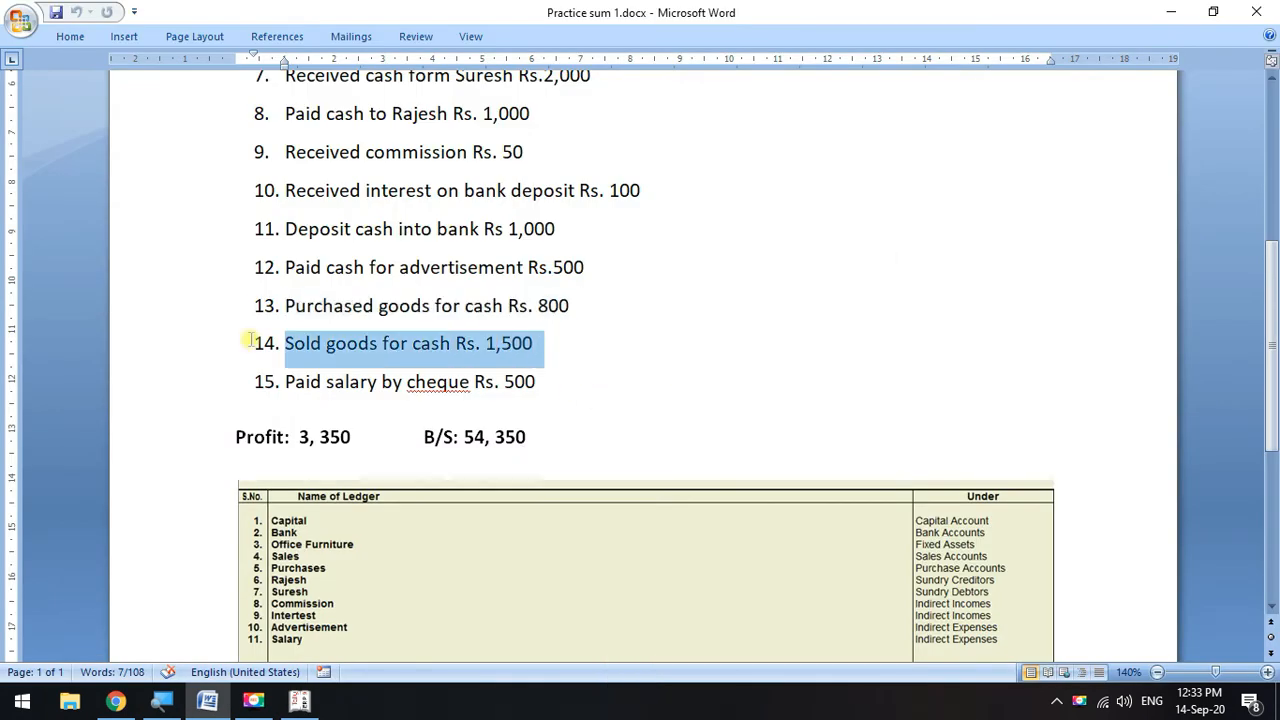
key("alt+Tab")
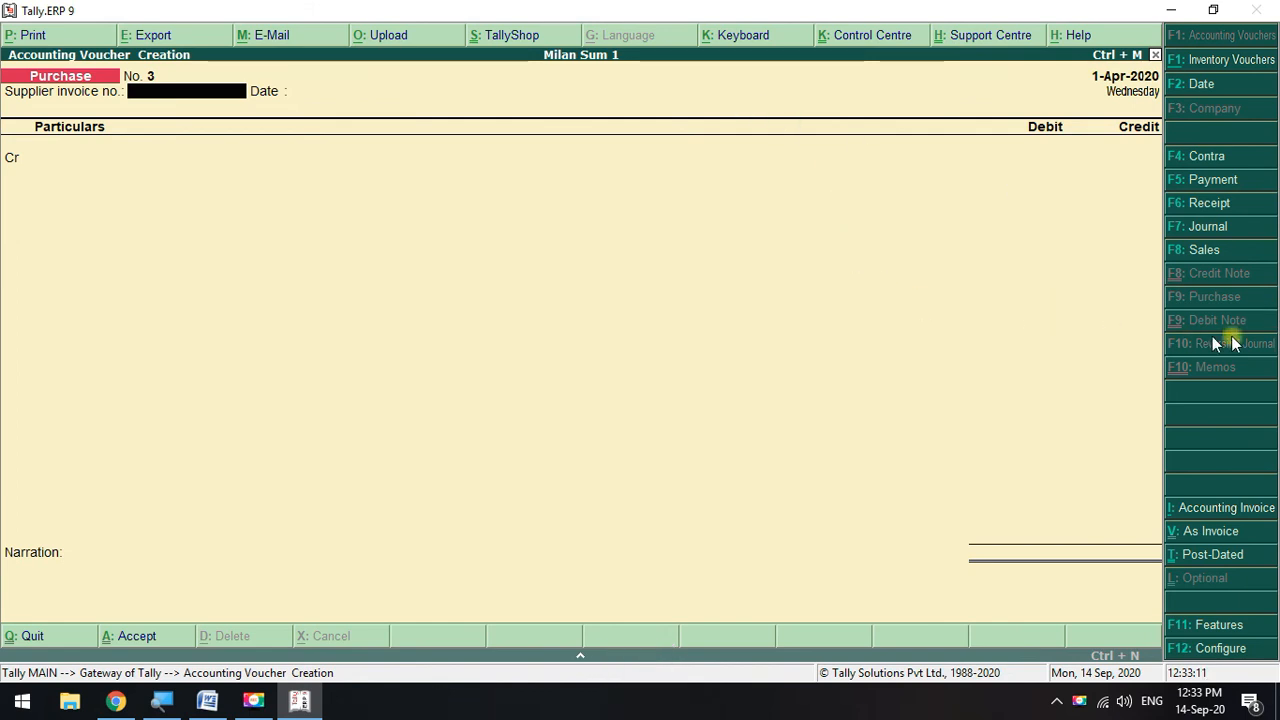
left_click(1206, 251)
key("Return")
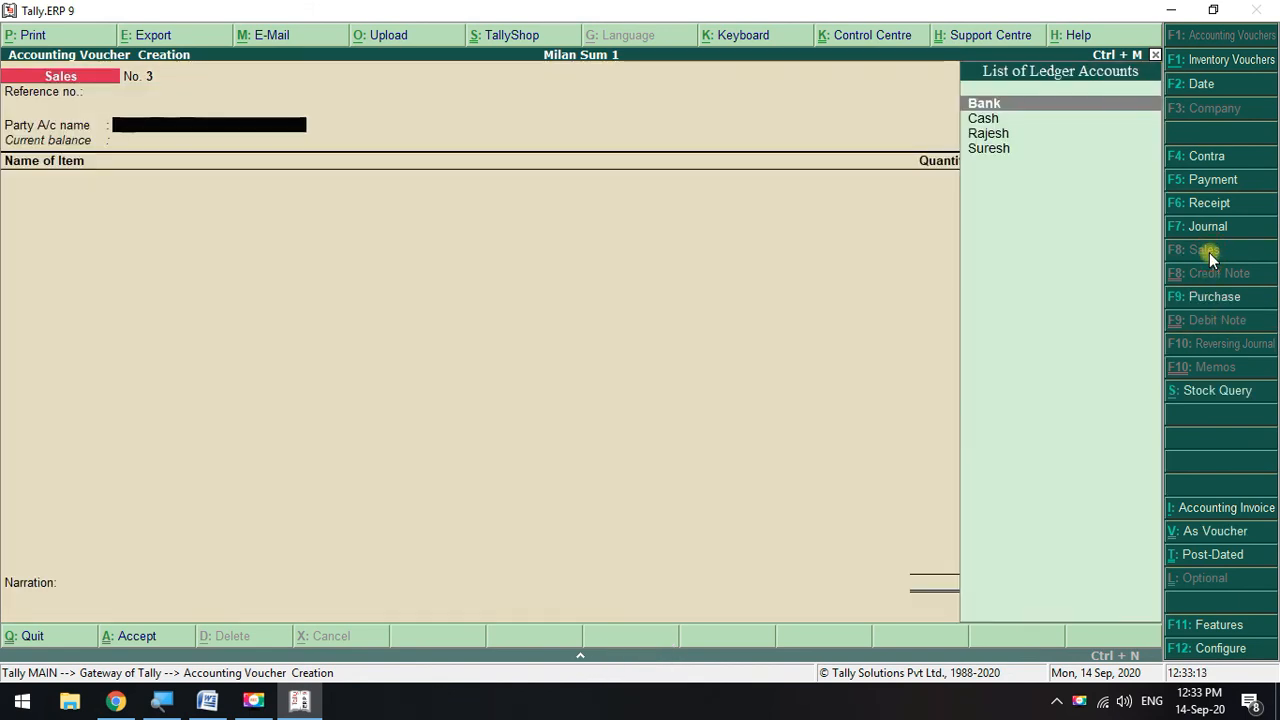
left_click(1216, 533)
- Leave the sales voucher's reference number blank and debit the Cash ledger
key("Return")
key("Down")
key("Return")
key("Return")
key("Return")
key("Return")
key("Return")
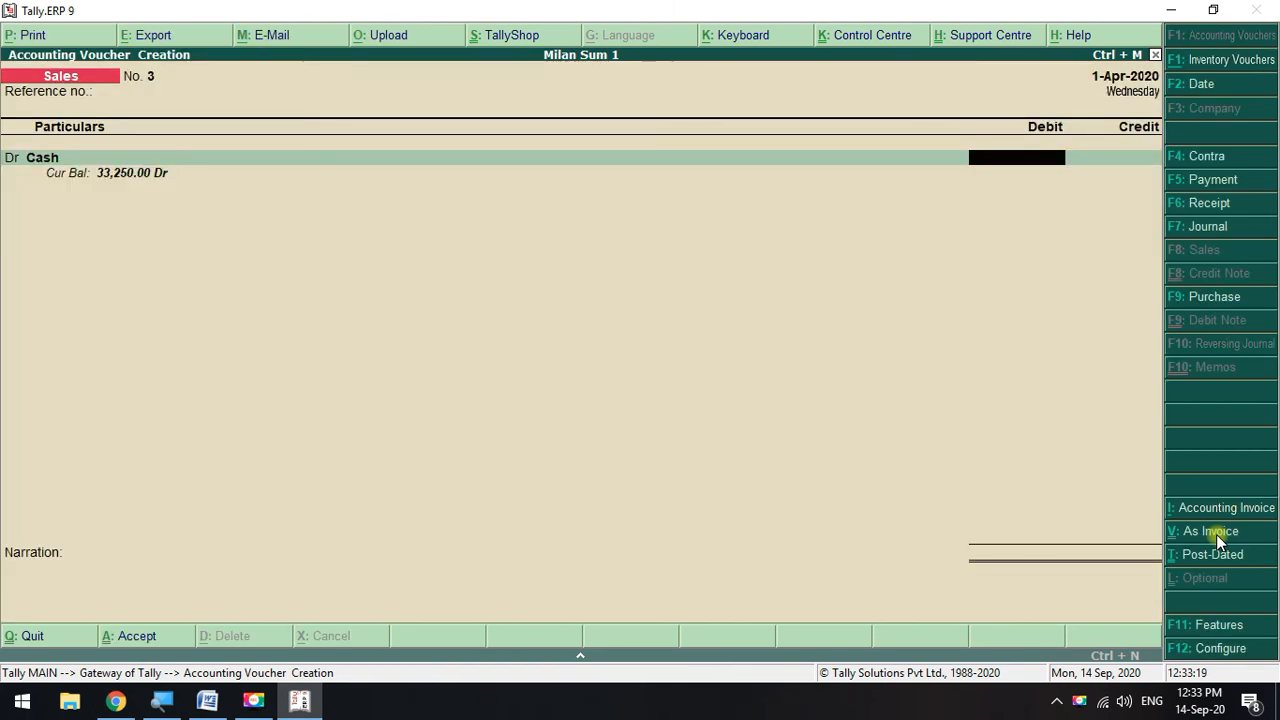
- Check the sale amount in the Word document, debit Cash and credit Sales with 1,500, and save the sales voucher without a narration
key("alt+Tab")
key("alt+Tab")
type("1500")
key("Return")
key("Return")
key("Return")
key("Return")
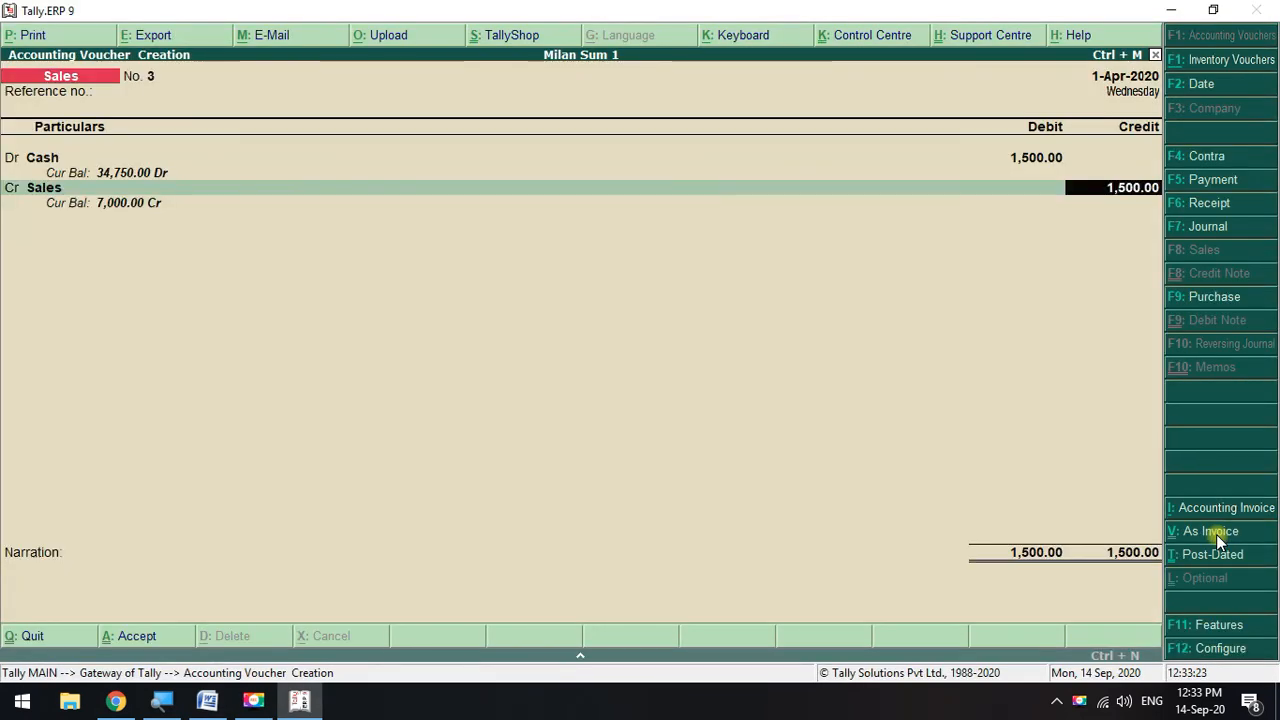
key("Return")
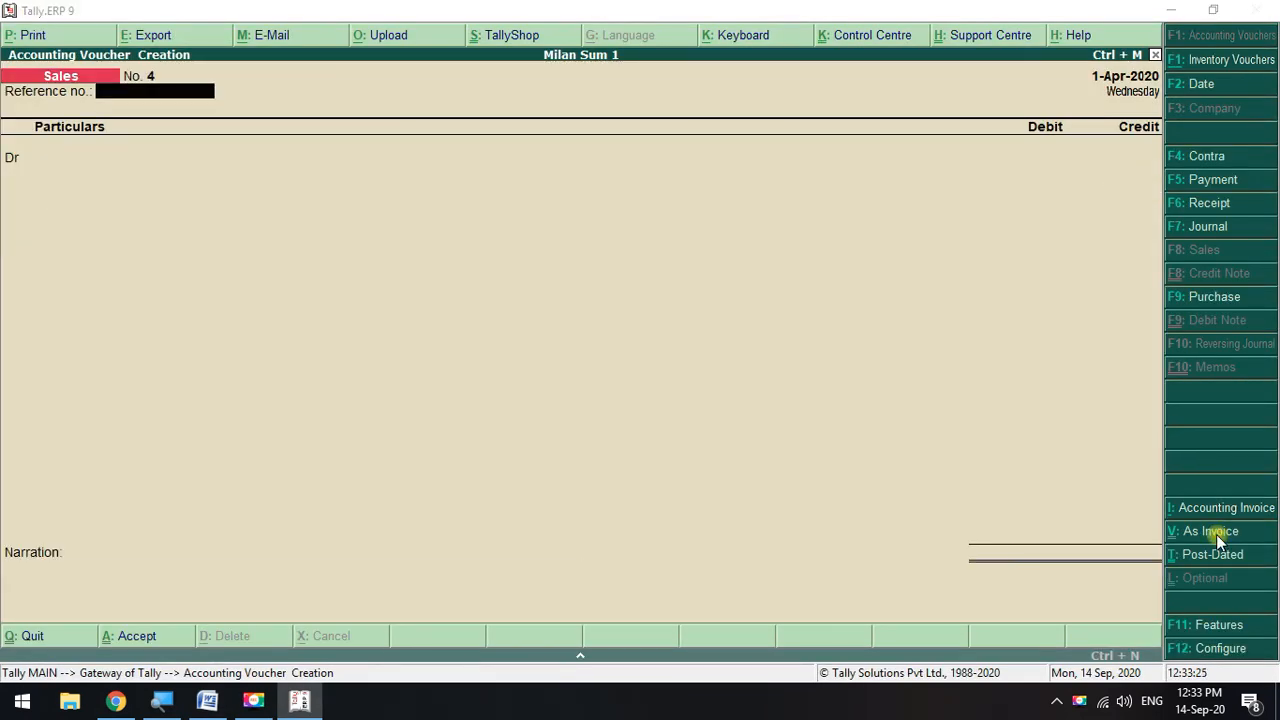
- Highlight the fifteenth transaction, salary paid by cheque, in the Word document and open a Payment voucher in Tally.ERP 9
key("alt+Tab")
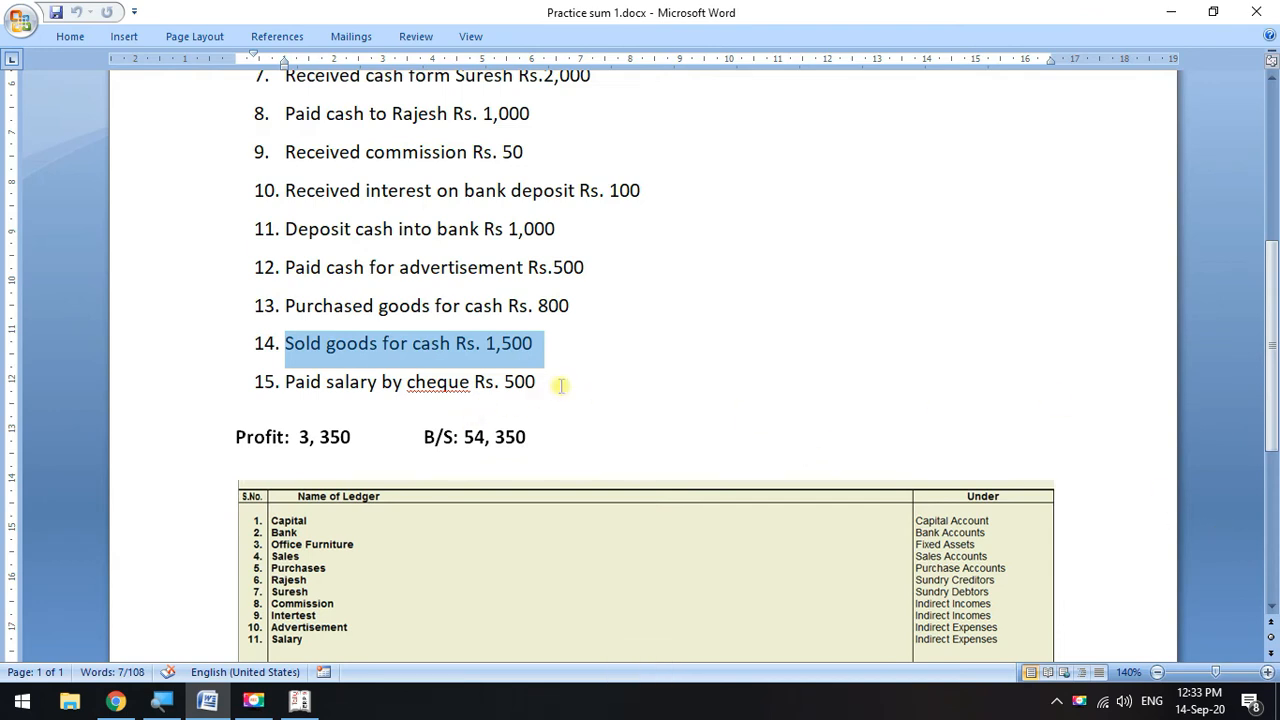
left_click_drag(561, 385, 292, 388)
key("alt+Tab")
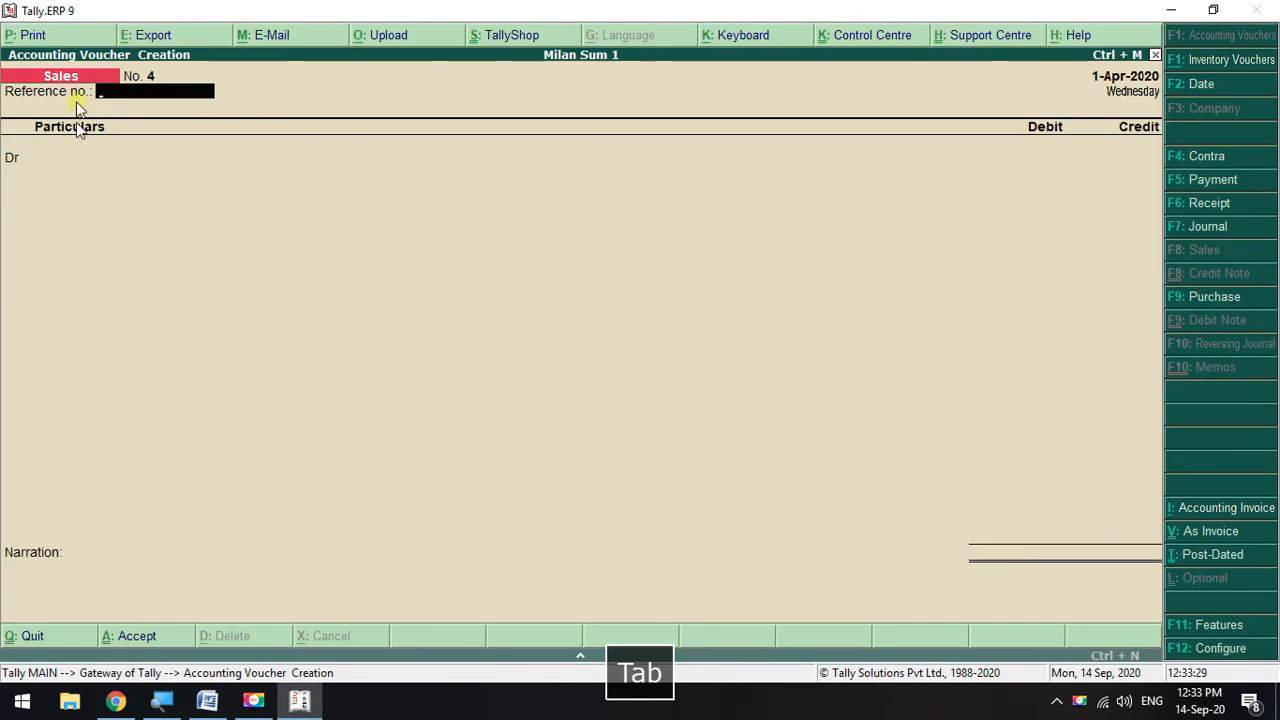
left_click(1211, 185)
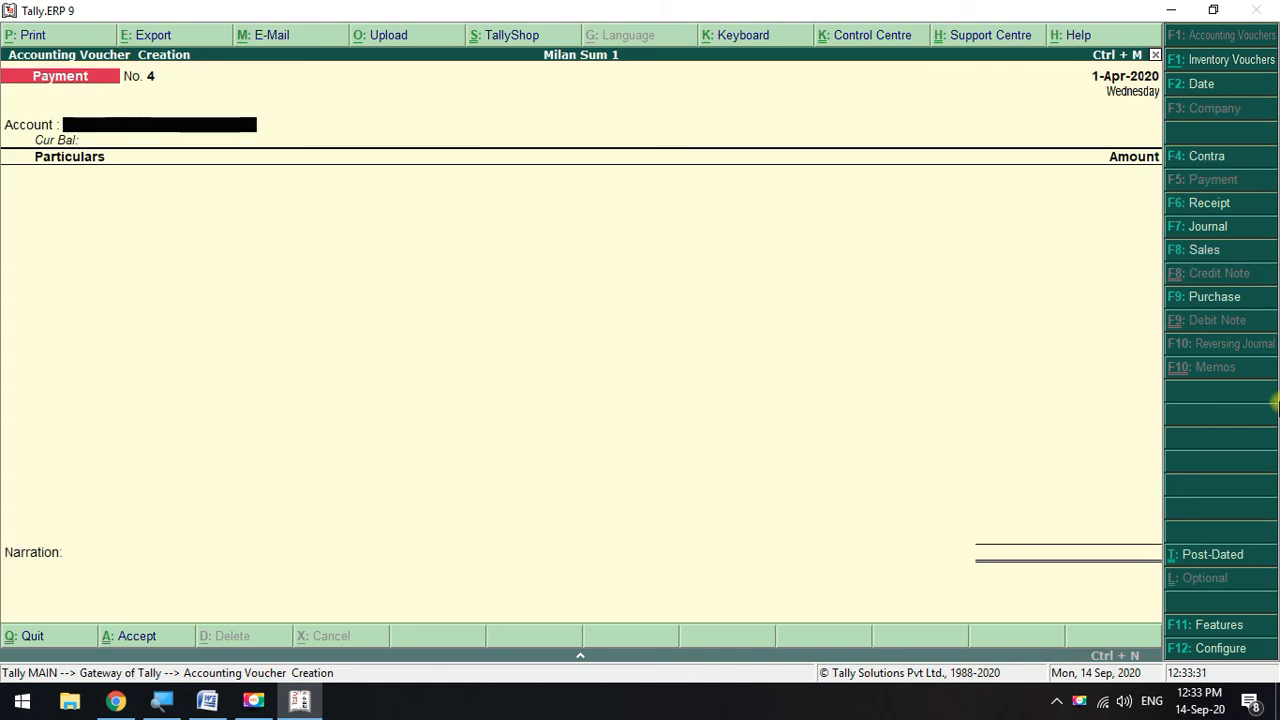
- Set Bank as the account of the payment voucher and select the Salary ledger as the particulars entry
key("space")
key("Down")
key("Return")
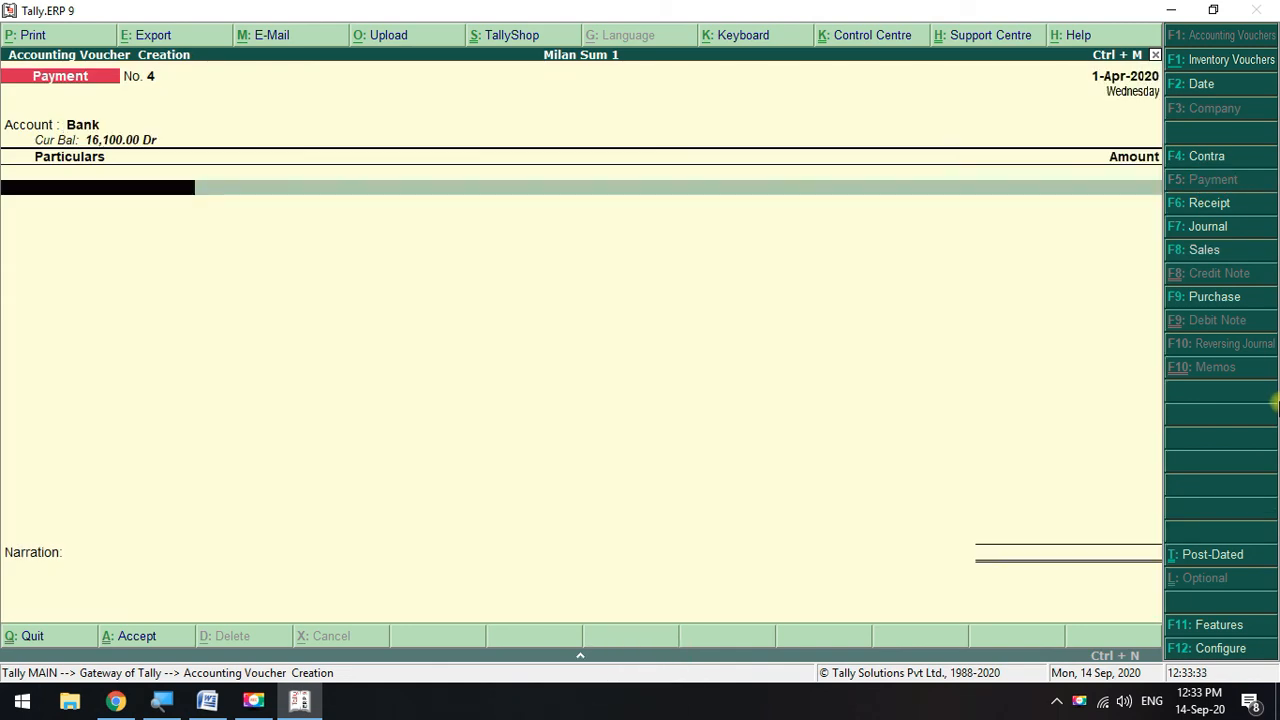
key("Down")
key("Down")
key("Down")
key("Down")
key("Down")
key("Down")
key("Down")
key("Down")
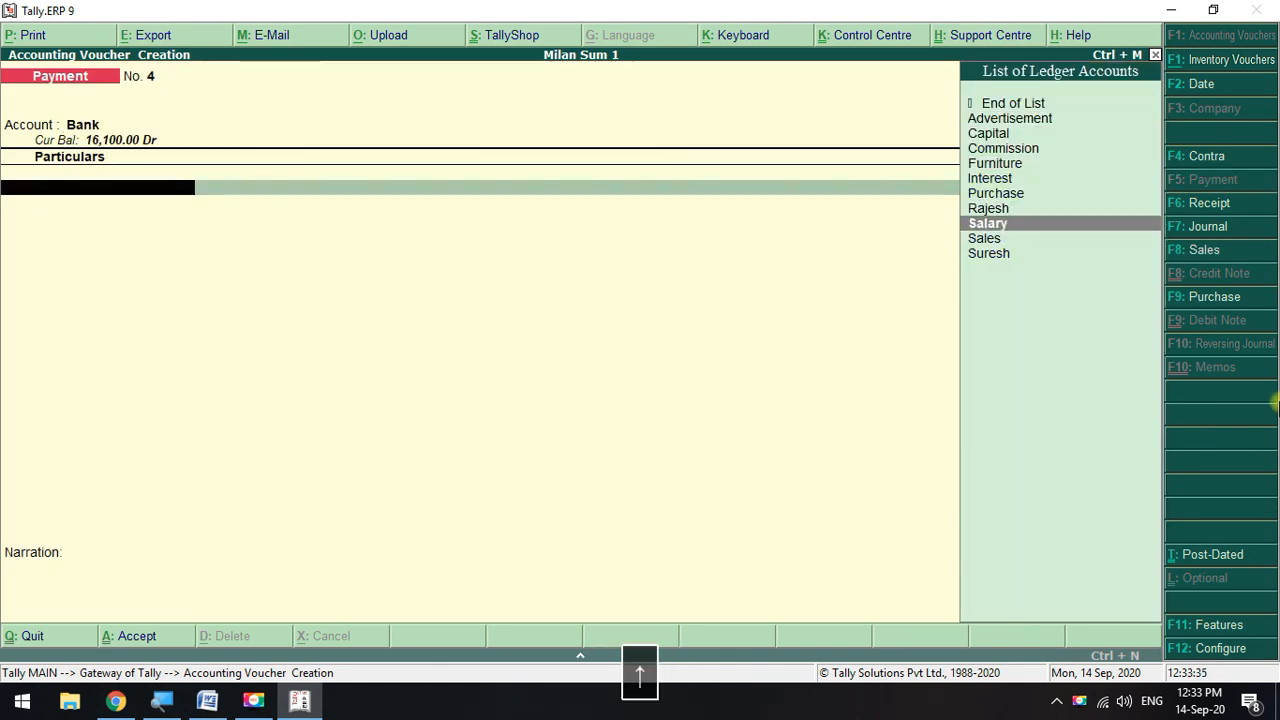
key("Return")
- Check the salary amount in the Word document, enter 500 for Salary and save the payment voucher without a narration
key("alt+Tab")
key("alt+Tab")
type("5")
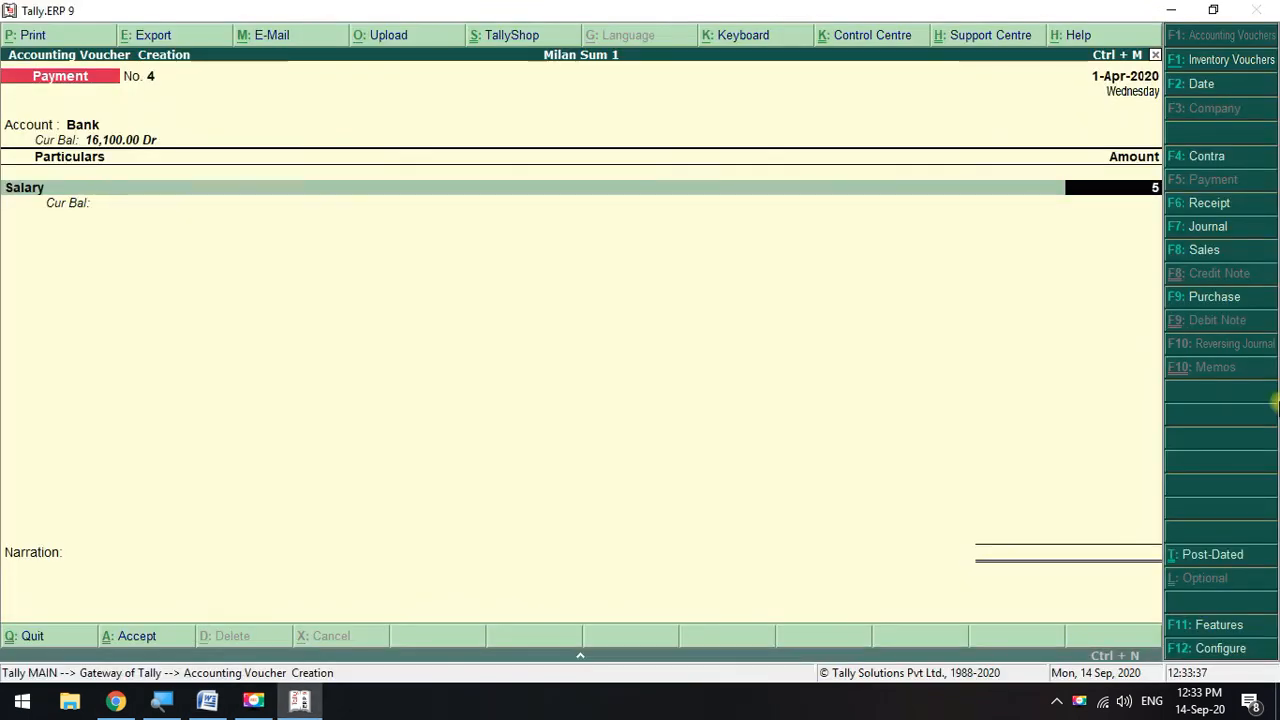
key("Return")
key("Return")
key("Return")
key("Return")
key("Return")
key("Return")
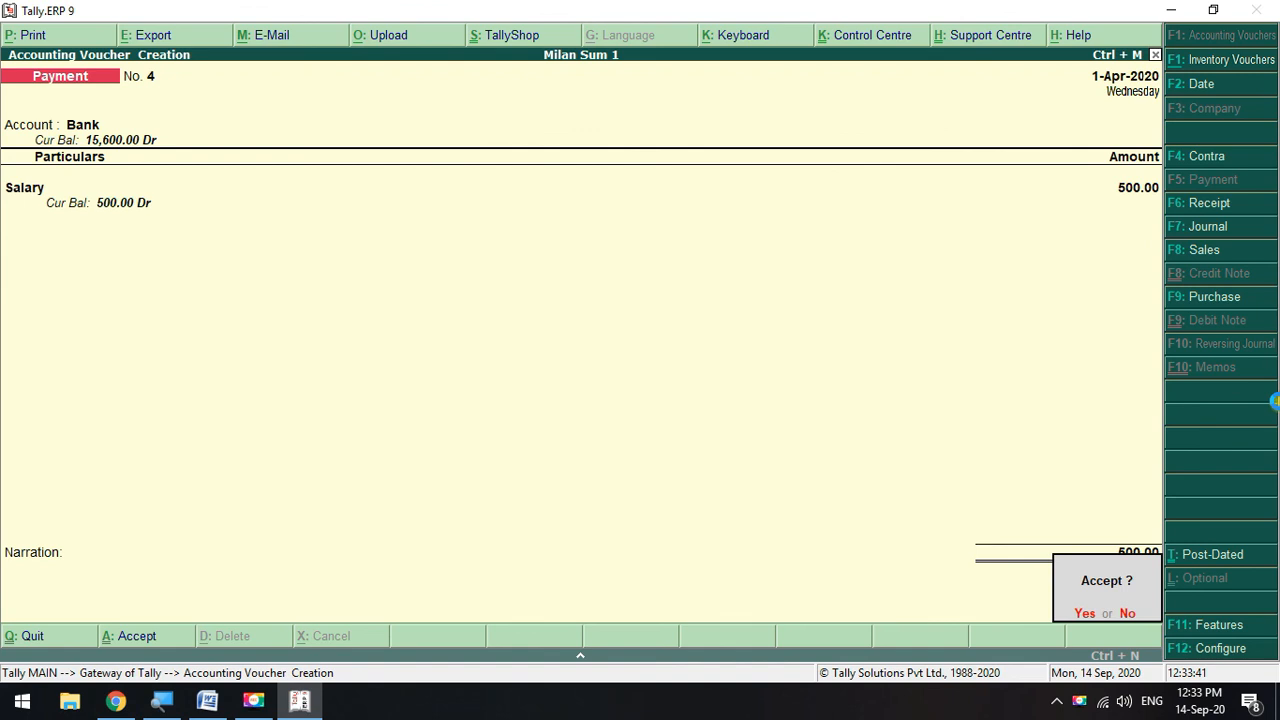
key("Return")
- Check the Word document for remaining transactions, leave voucher entry in Tally.ERP 9 and open the Day Book
key("alt+Tab")
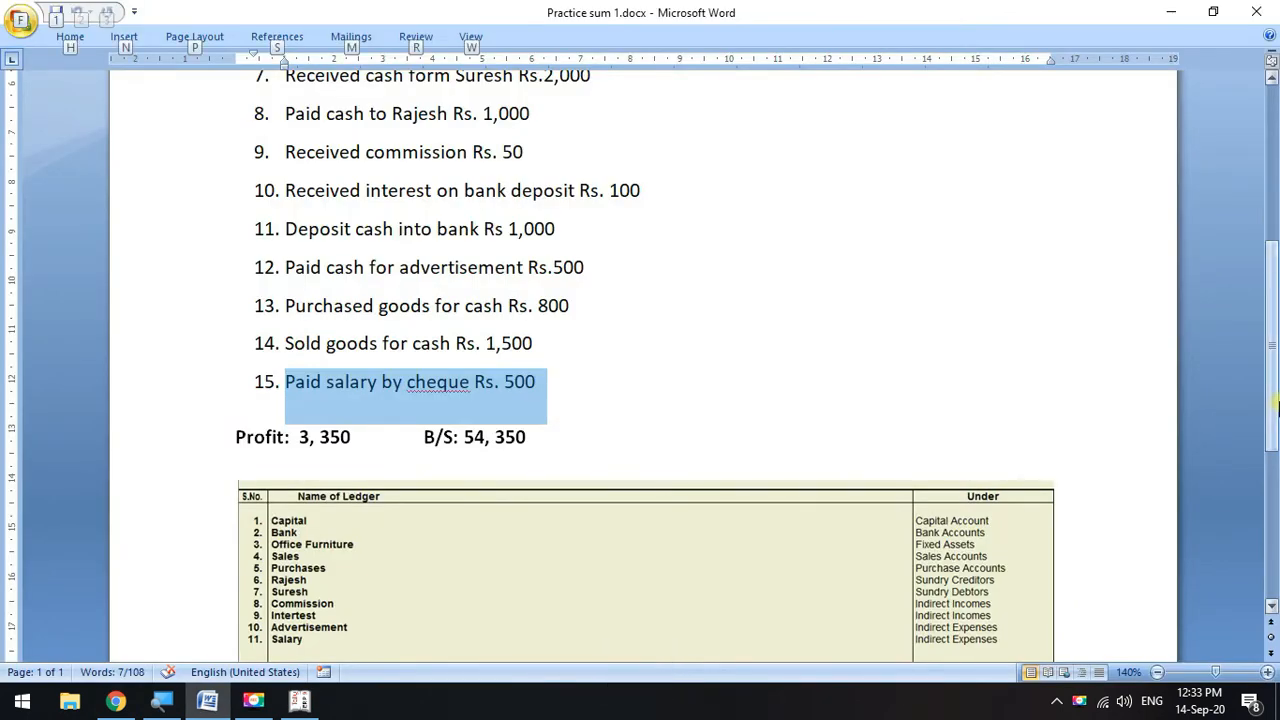
key("alt+Tab")
key("Escape")
key("Escape")
key("Escape")
key("Escape")
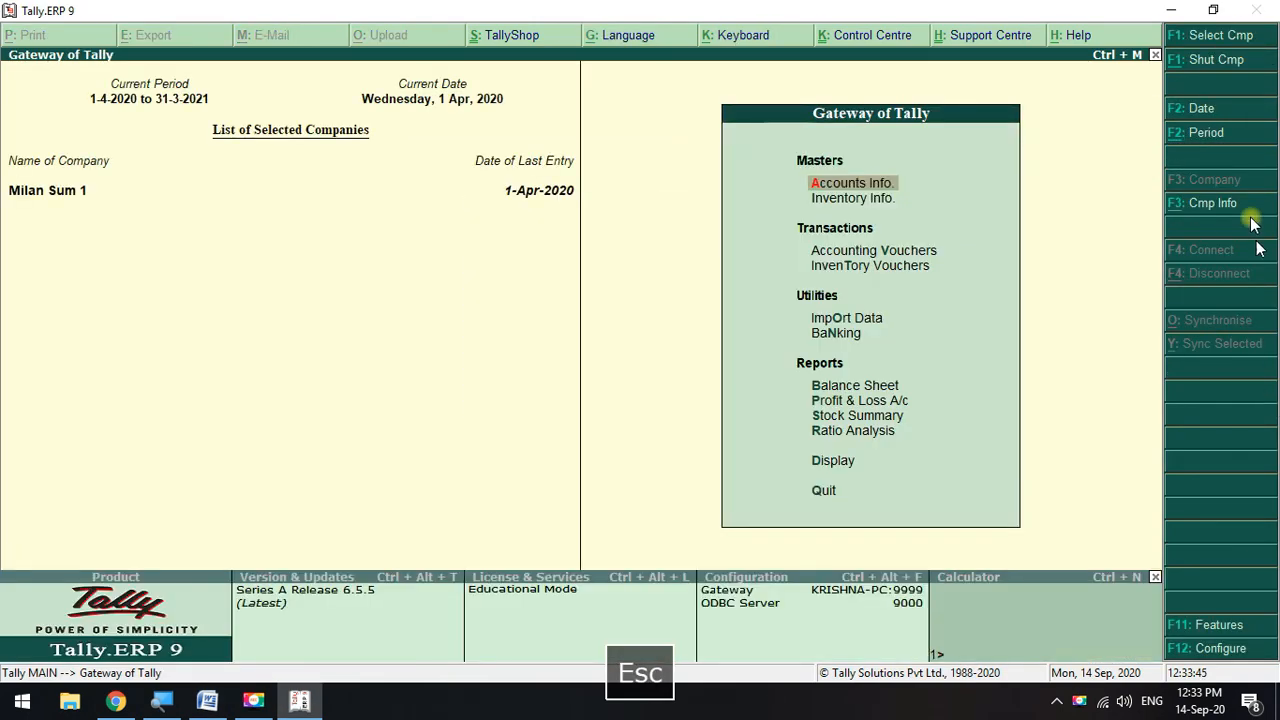
key("Return")
key("Down")
key("Return")
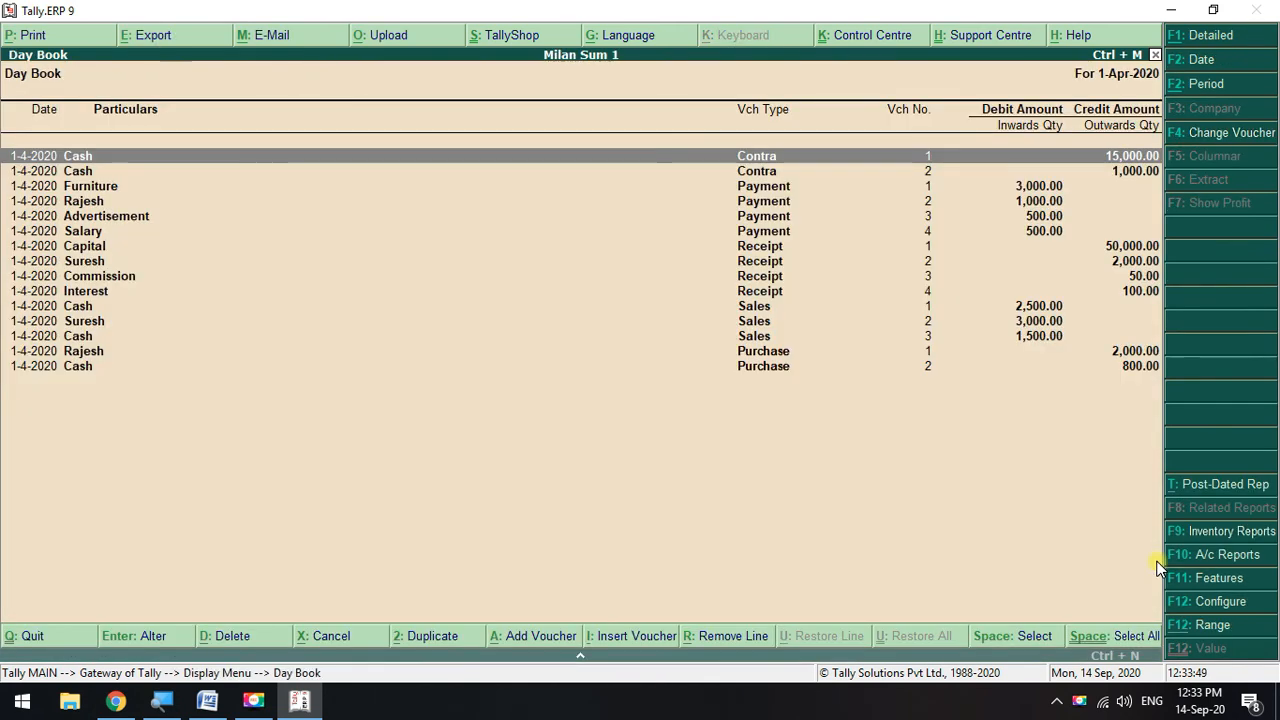
- Review the vouchers listed in the Day Book for 1-Apr-2020 from first to last, including the Capital receipt
key("Down")
key("Down")
key("Down")
key("Down")
key("Down")
key("Down")
key("Down")
key("Down")
key("Down")
key("Down")
key("Down")
key("Down")
key("Down")
key("Down")
key("Up")
key("Up")
key("Up")
key("Up")
key("Up")
key("Up")
key("Up")
key("Up")
key("Up")
key("Up")
key("Up")
key("Up")
key("Up")
key("Up")
key("Down")
key("Down")
key("Down")
key("Down")
key("Down")
key("Down")
key("Down")
key("Down")
key("Down")
key("Down")
key("Down")
key("Down")
key("Down")
key("Down")
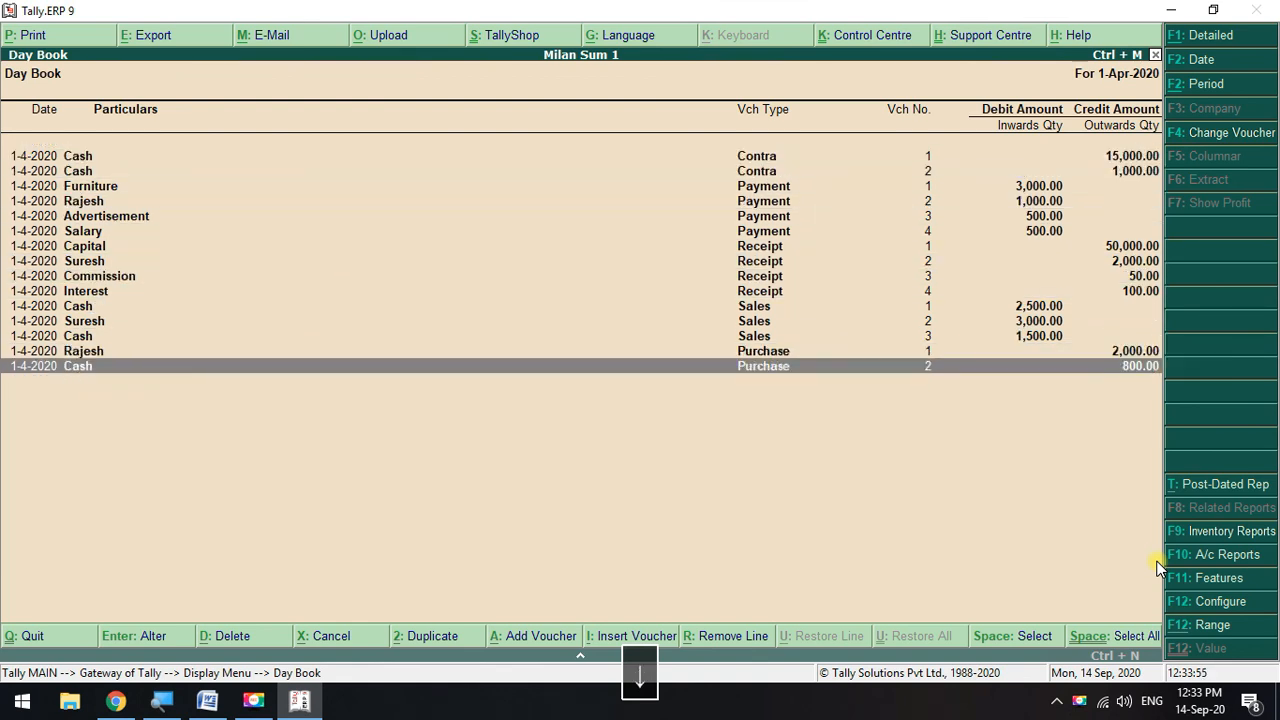
key("Up")
key("Up")
key("Up")
key("Up")
key("Up")
key("Up")
key("Up")
key("Up")
key("Up")
key("Up")
key("Up")
key("Up")
key("Up")
key("Up")
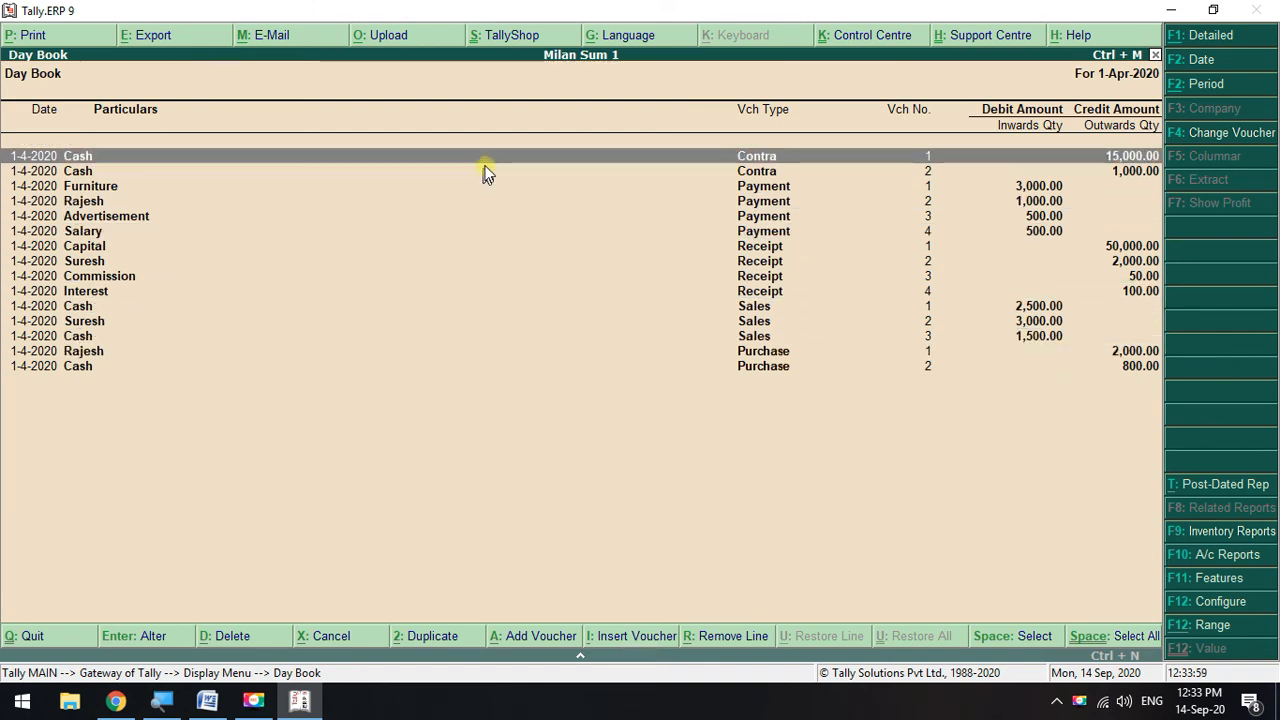
left_click(105, 247)
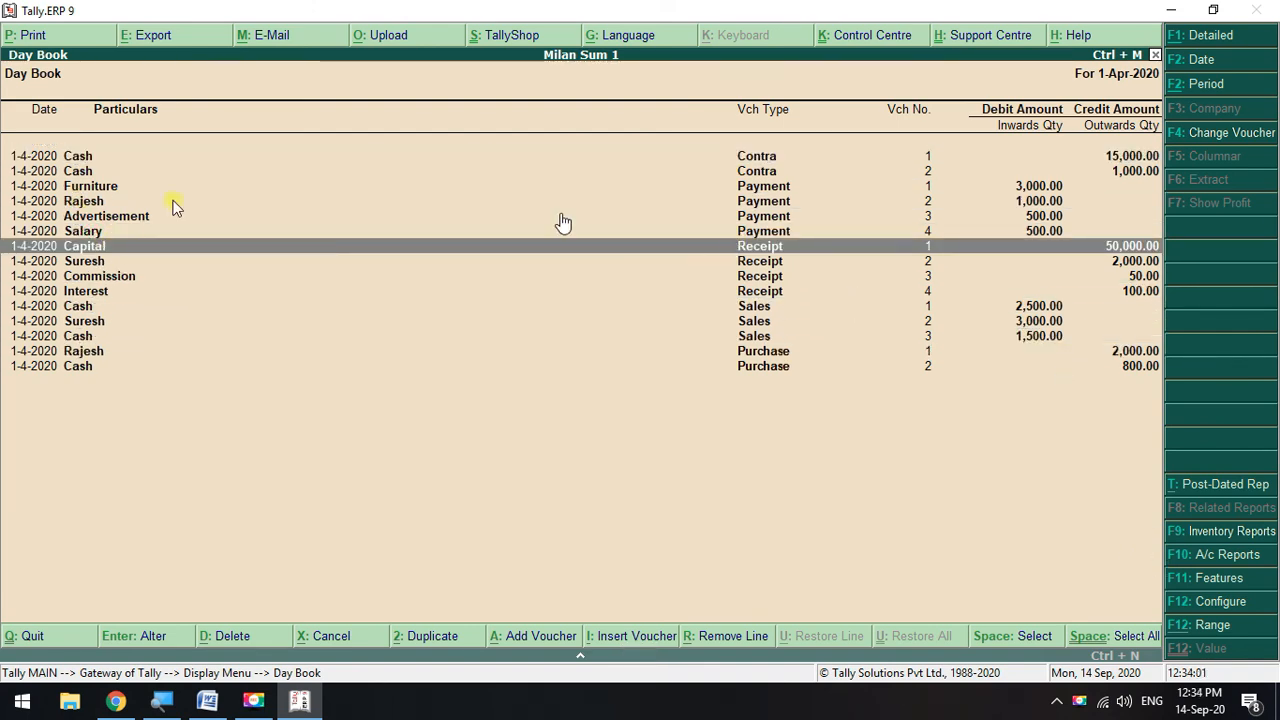
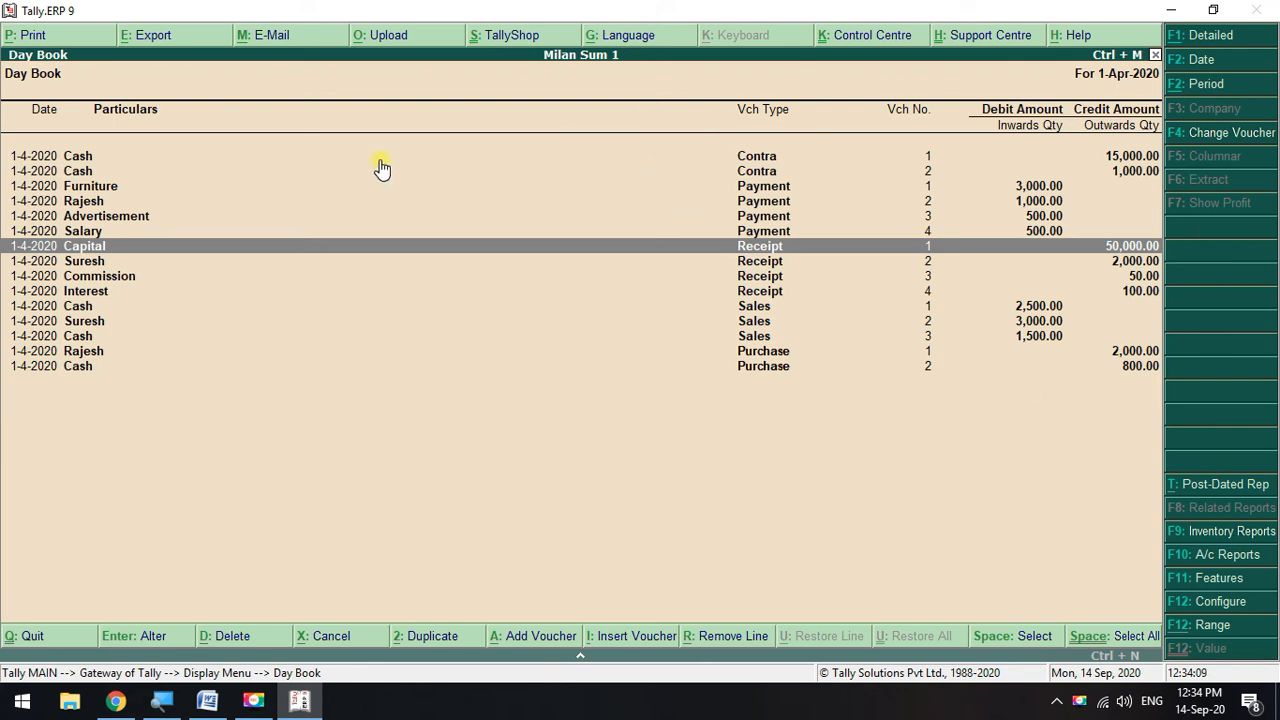
- Set the Day Book's sorting method to In Sequence of Entry, keeping its other configuration options
key("F12")
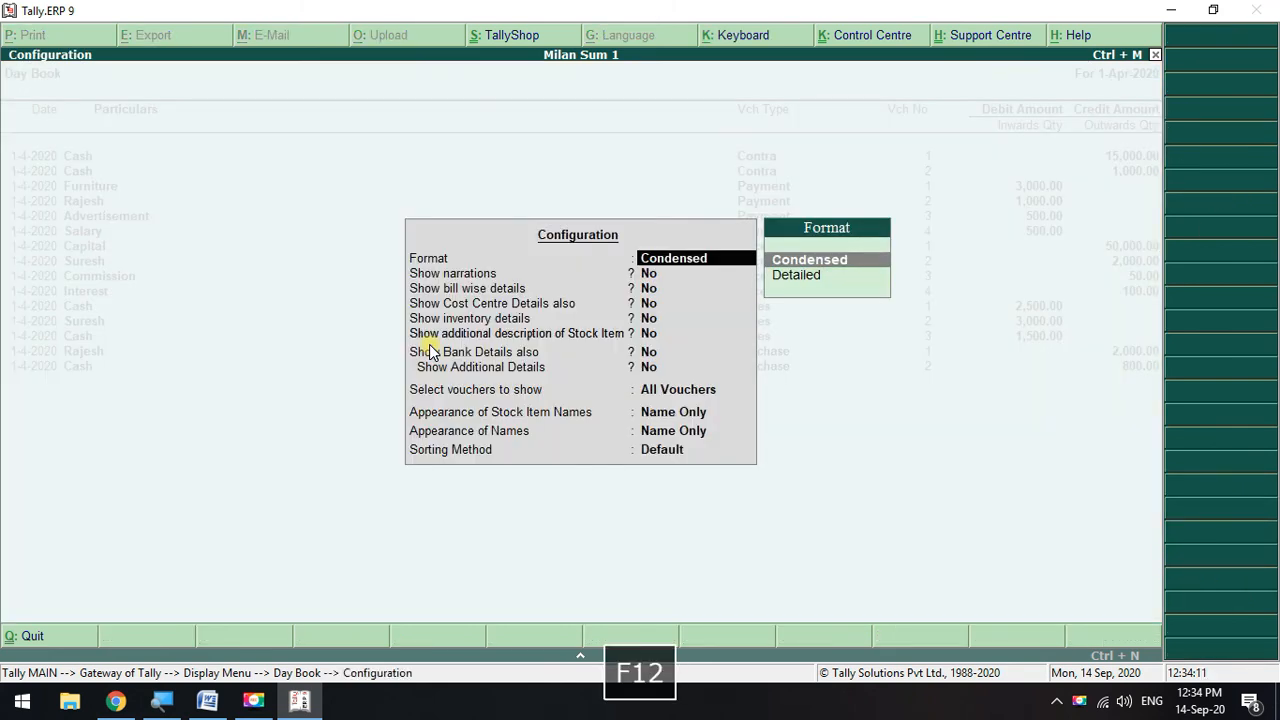
key("Escape")
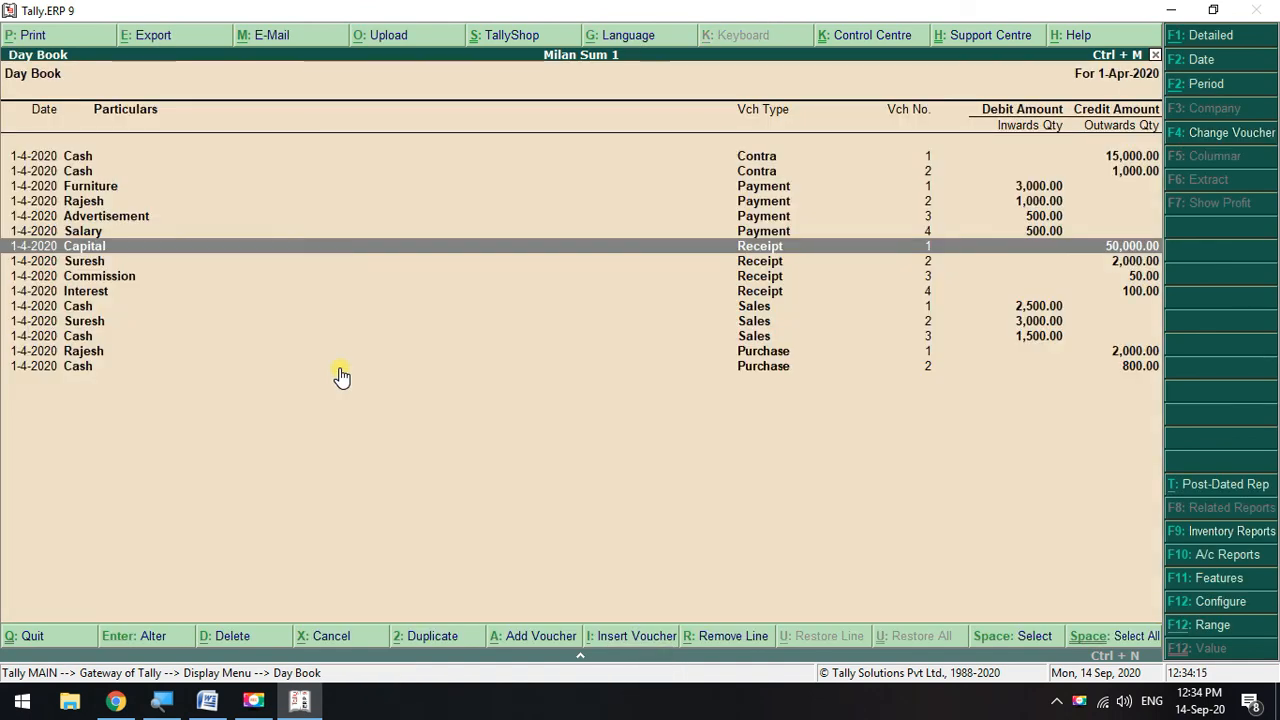
key("F12")
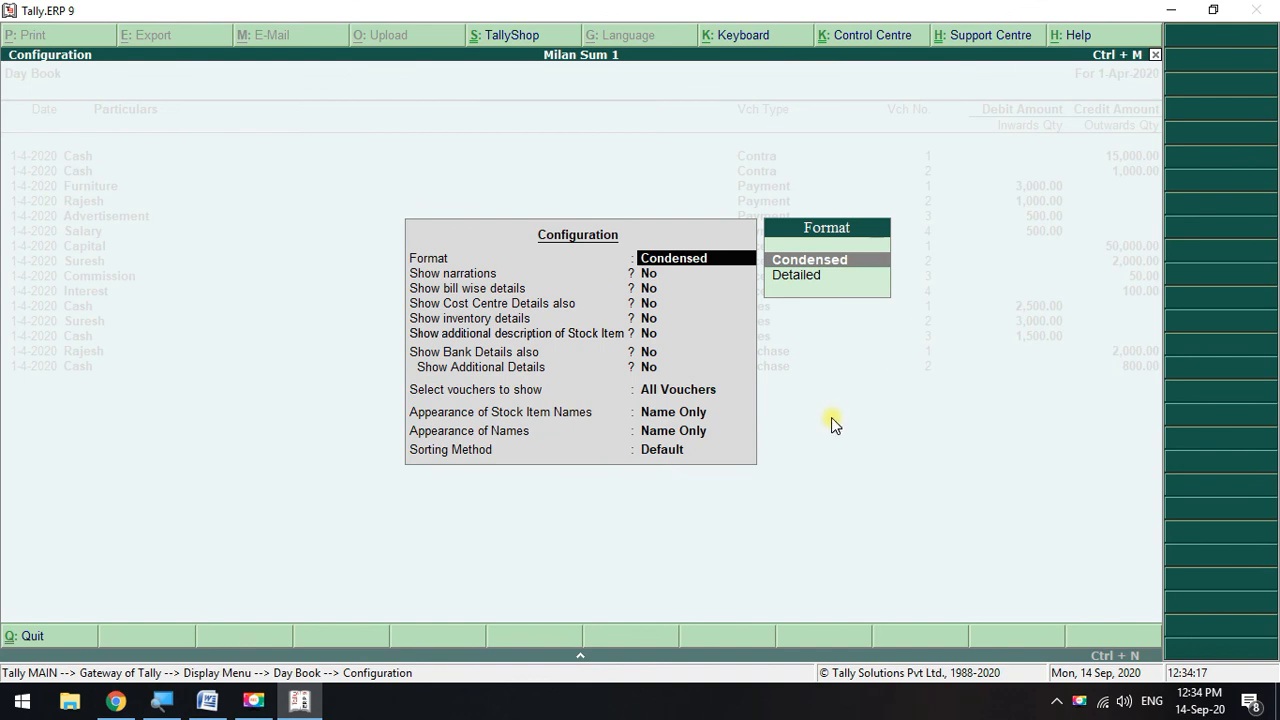
key("Return")
key("Return")
key("Return")
key("Return")
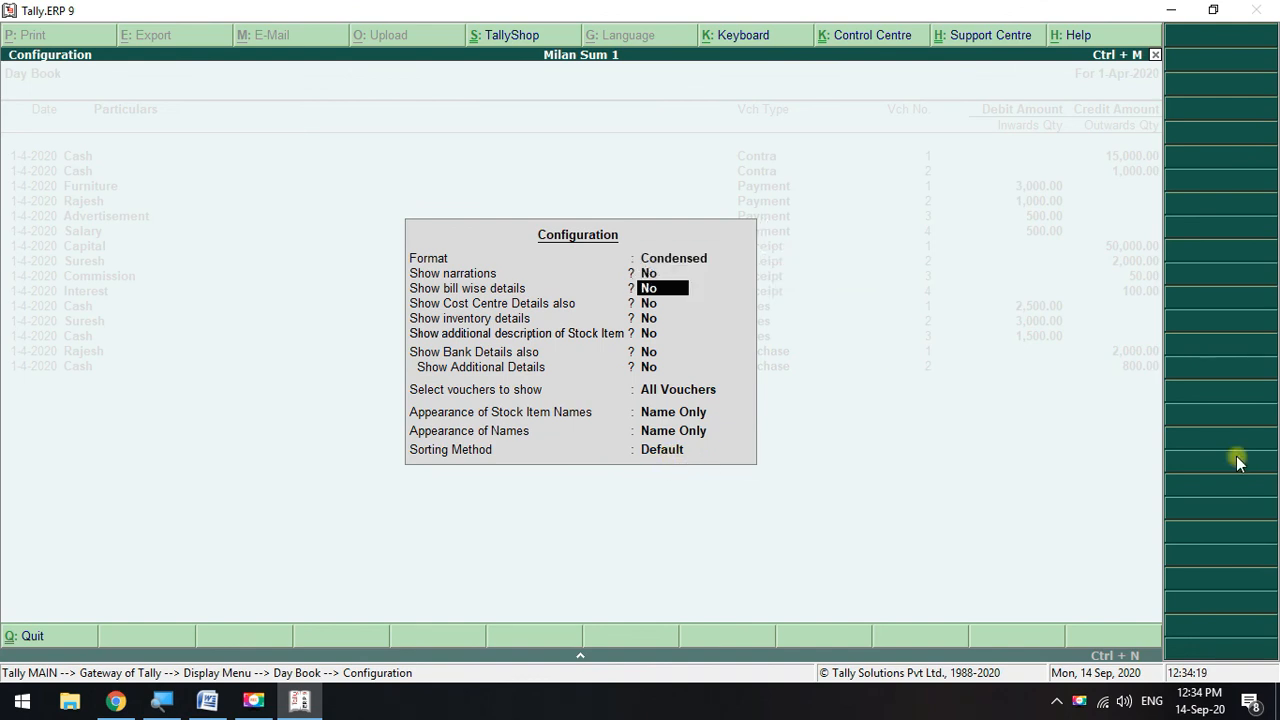
key("Return")
key("Return")
key("Return")
key("Return")
key("Return")
key("Return")
key("Return")
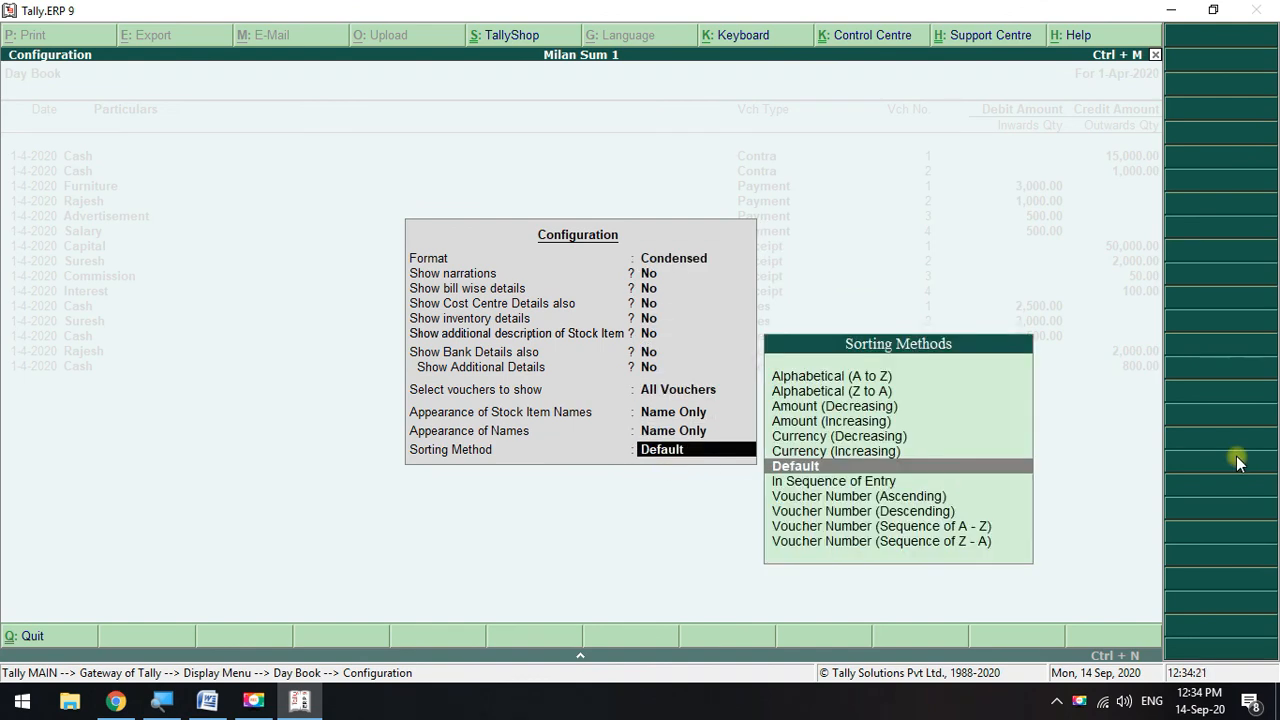
key("Down")
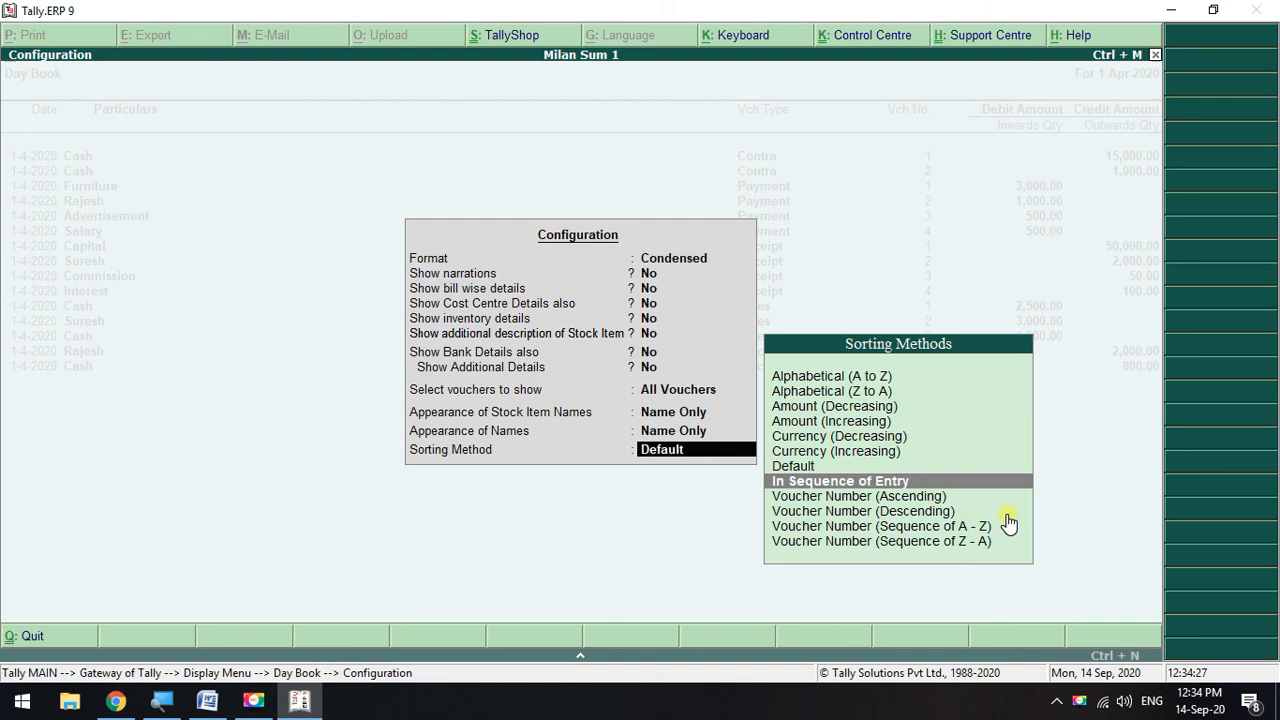
key("Return")
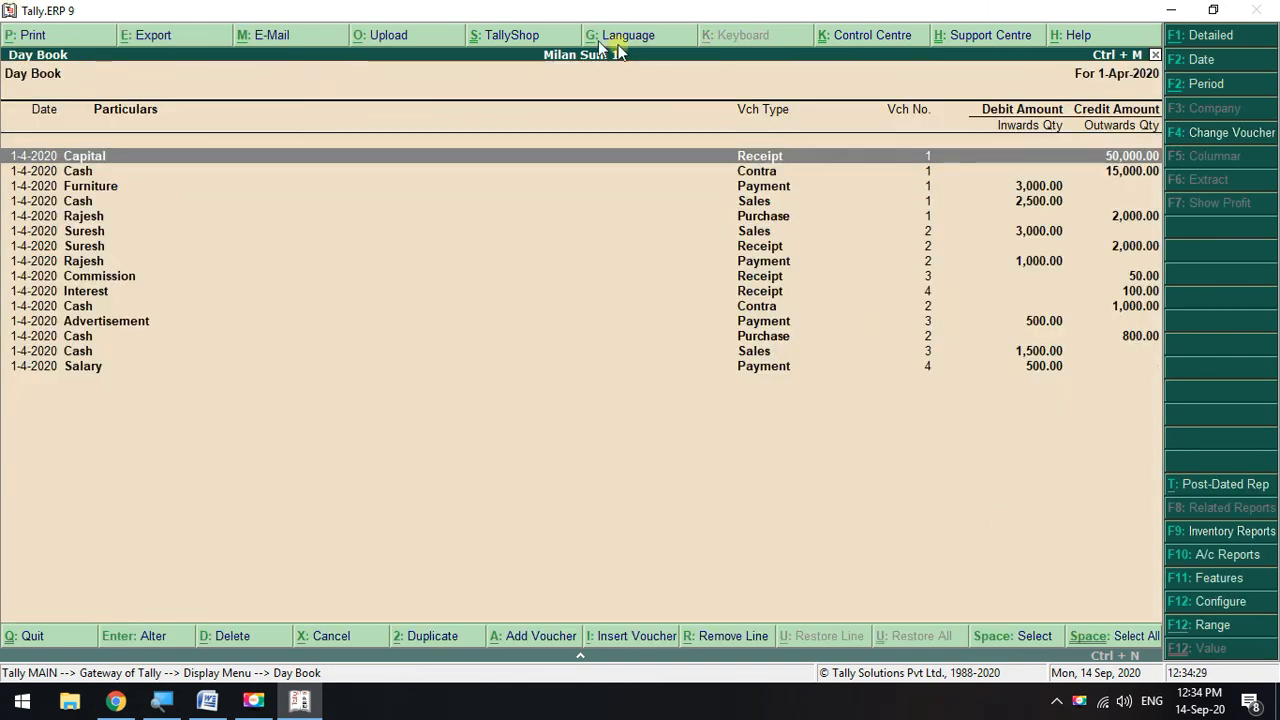
- Examine the first contra, payment and sales vouchers in the entry-ordered Day Book and close the report
left_click(747, 172)
left_click(744, 189)
left_click(743, 200)
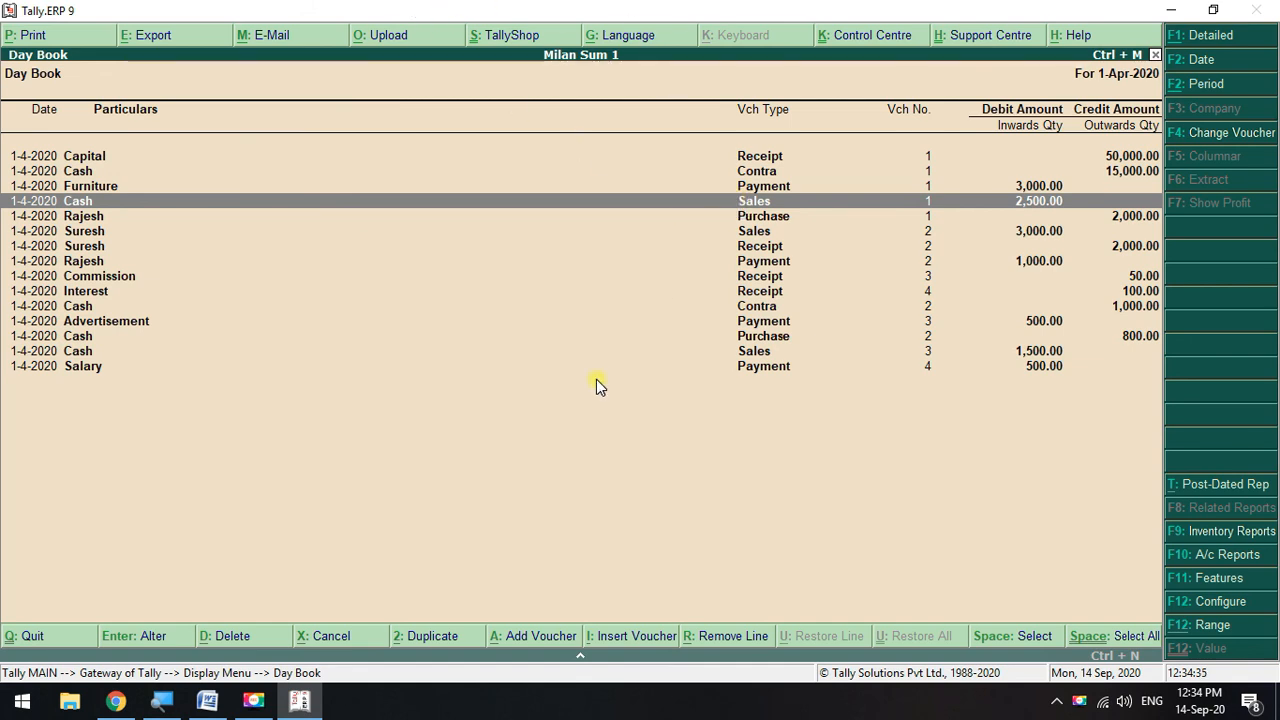
key("Escape")
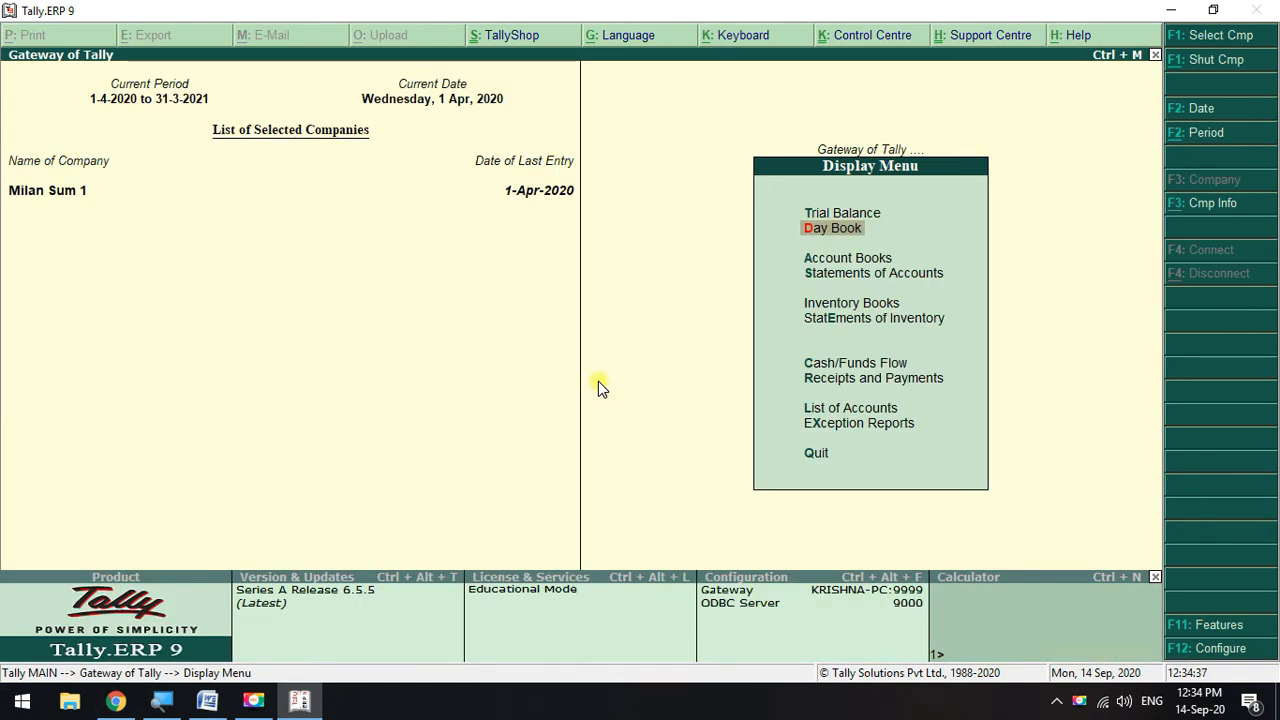
- Reopen the Day Book, sort its vouchers in sequence of entry and close the report
key("Return")
key("F12")
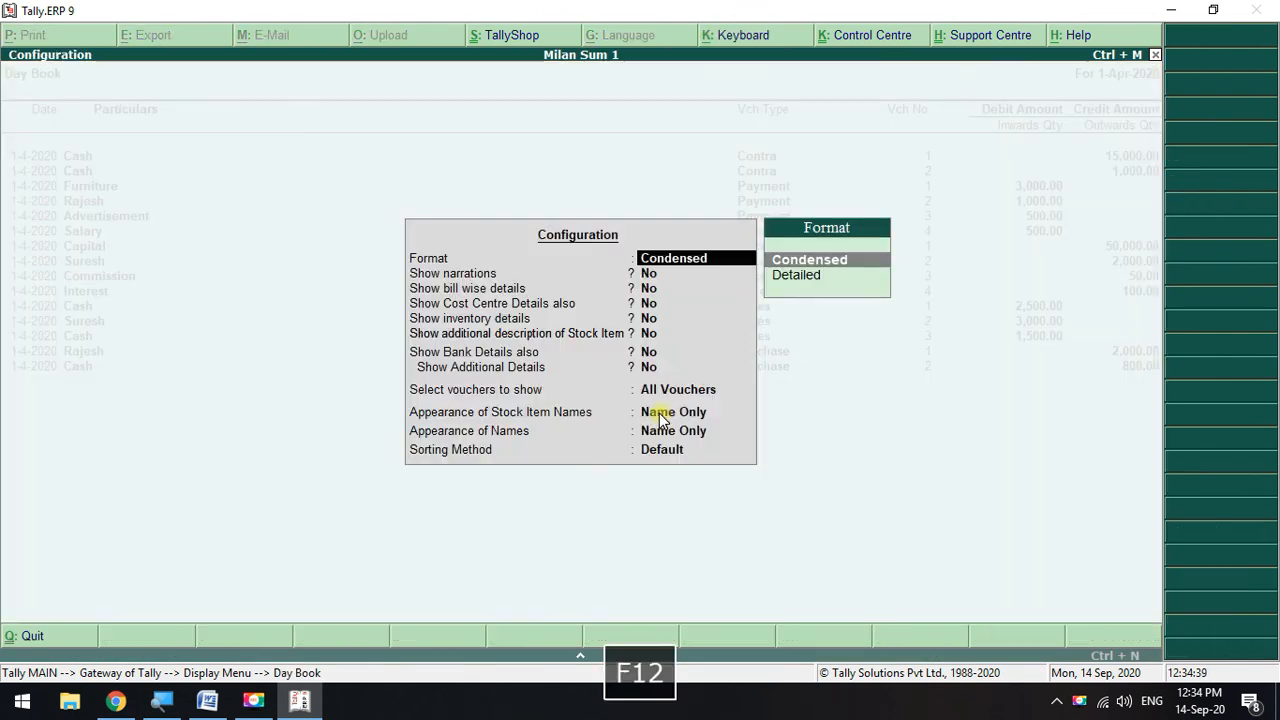
key("Return")
key("Return")
key("Return")
key("Return")
key("Return")
key("Return")
key("Return")
key("Return")
key("Return")
key("Return")
key("Return")
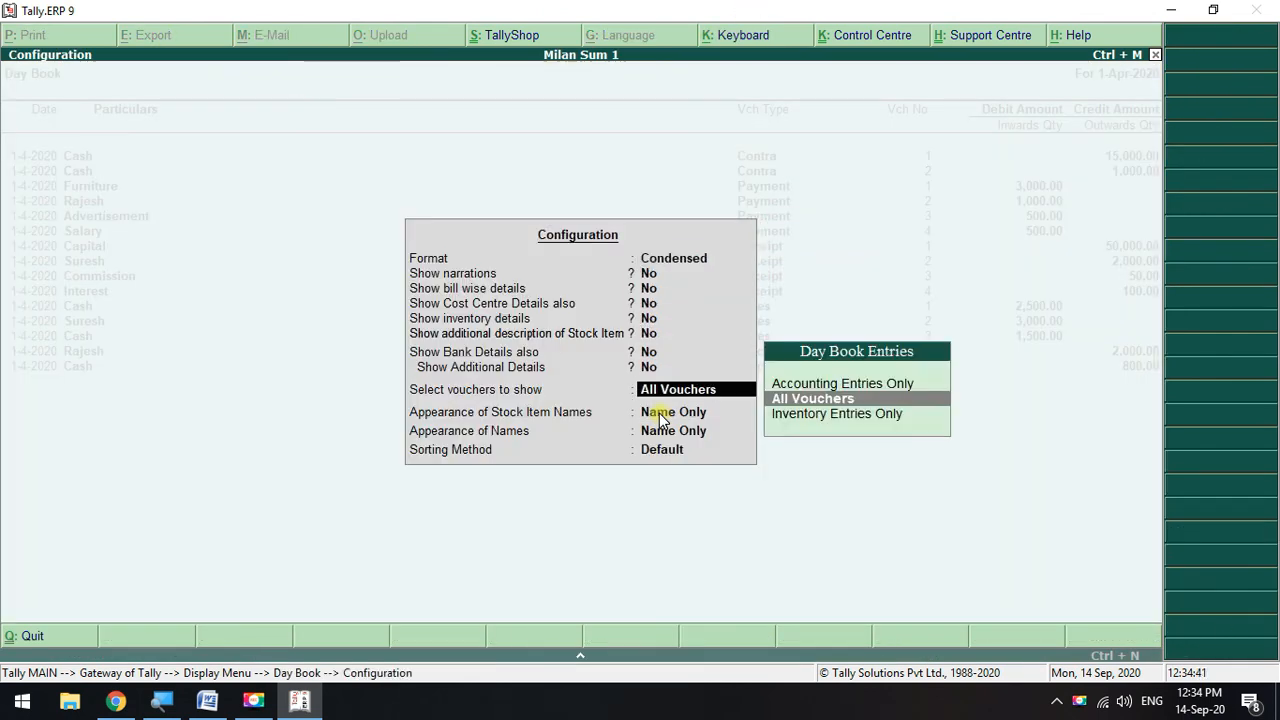
key("Down")
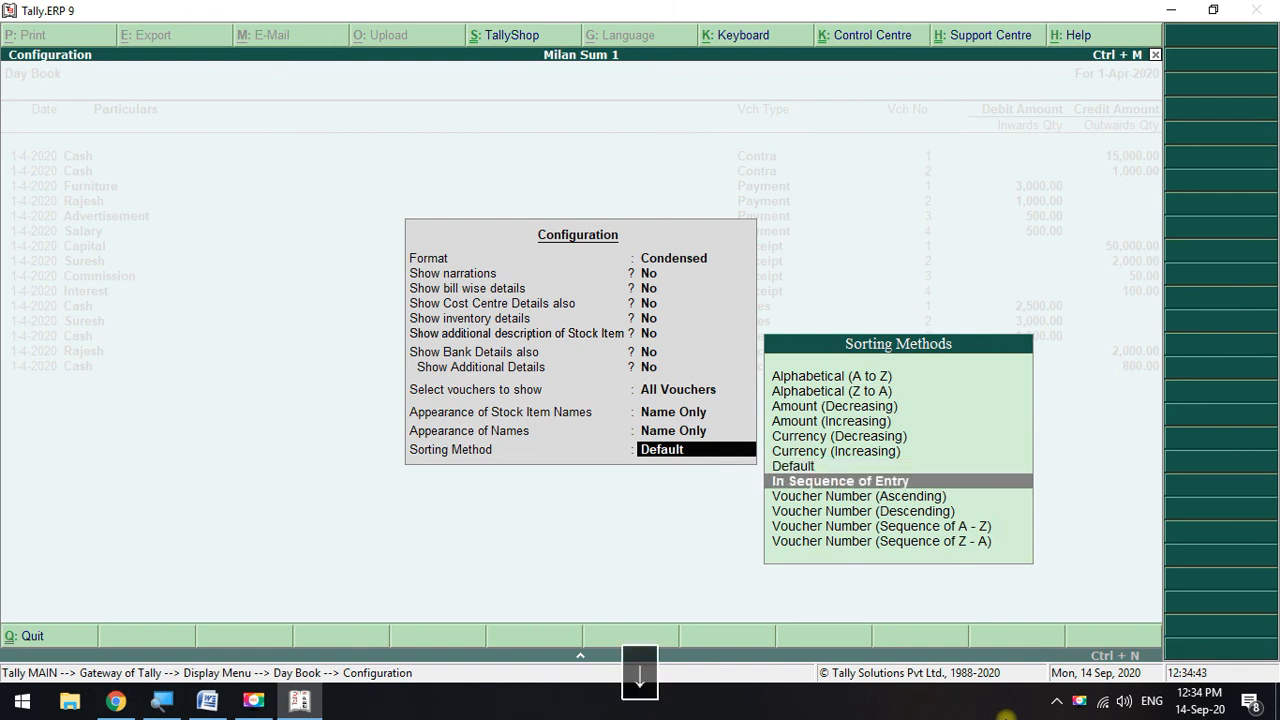
key("Return")
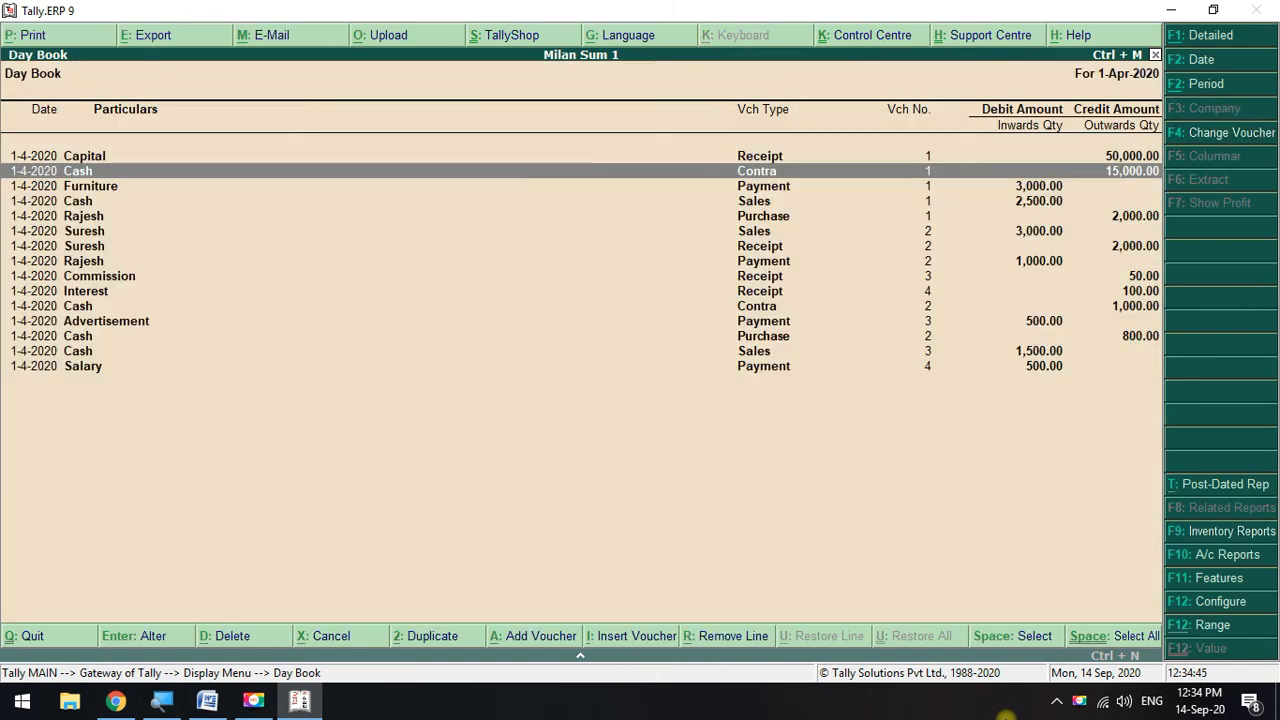
key("Up")
key("Escape")
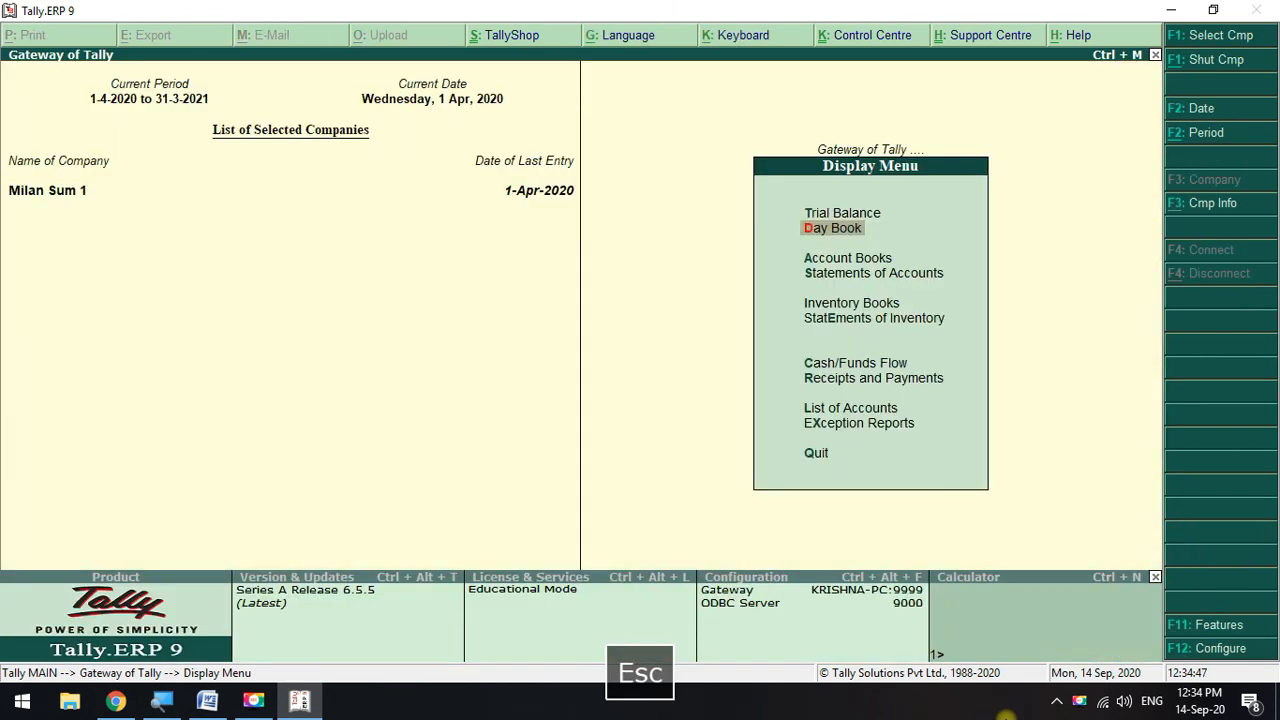
- Open the Day Book again and configure its sorting method as In Sequence of Entry
key("Return")
key("F12")
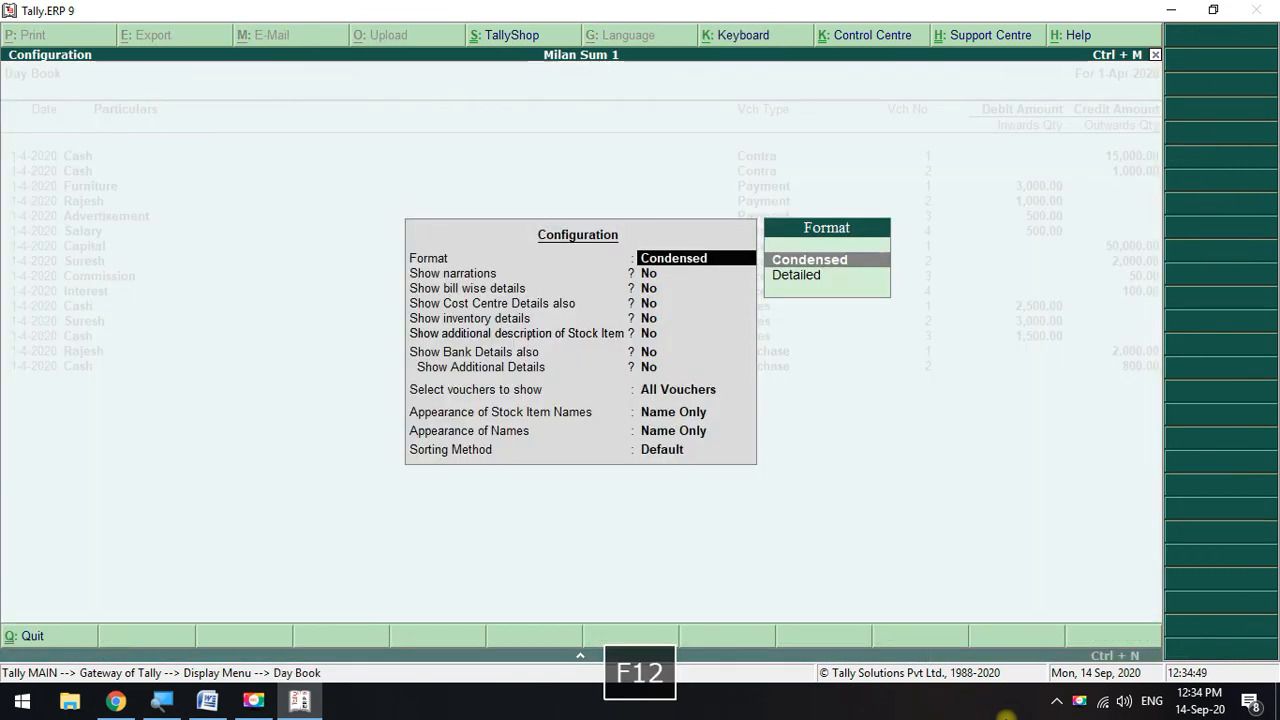
key("Return")
key("Return")
key("Return")
key("Return")
key("Return")
key("Return")
key("Return")
key("Return")
key("Return")
key("Return")
key("Return")
key("Down")
key("Return")
- Go through the entry-ordered Day Book vouchers to review the recorded transactions
key("Down")
key("Down")
key("Down")
key("Down")
key("Down")
key("Down")
key("Down")
key("Down")
key("Down")
key("Down")
key("Down")
key("Down")
key("Down")
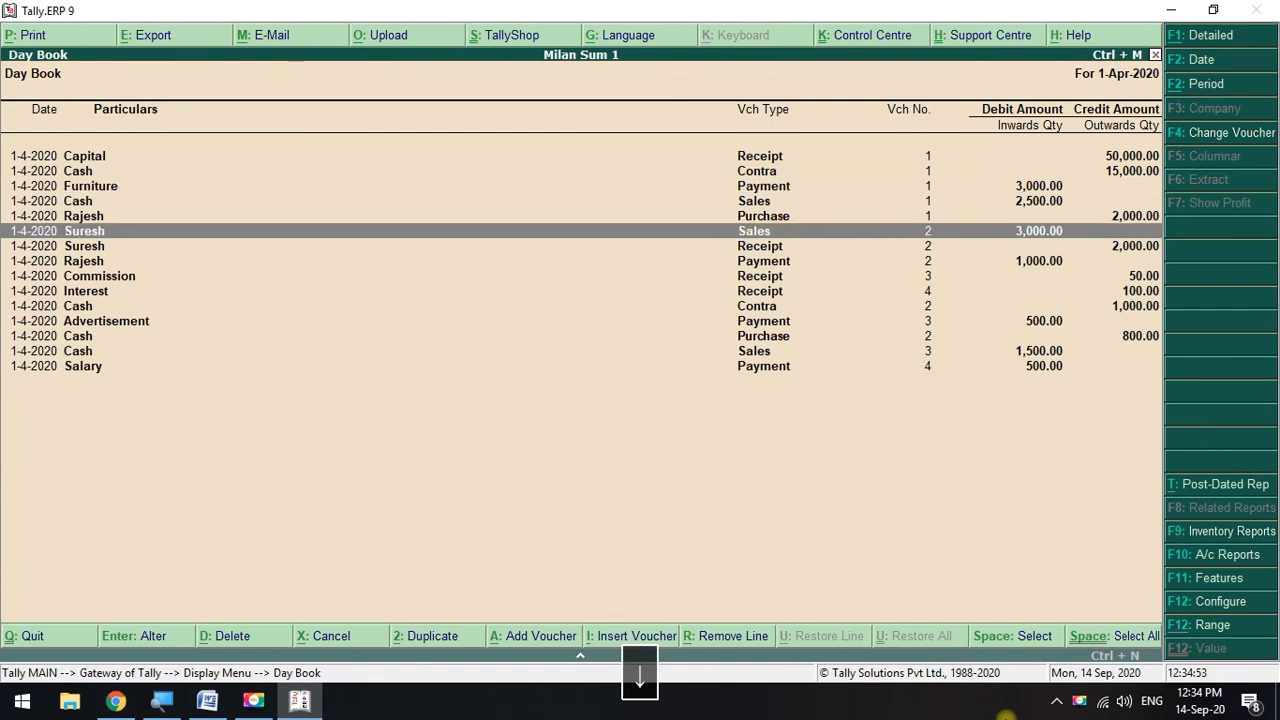
- Review the entry-ordered Day Book upward from the Suresh sales voucher to the first Capital receipt
key("Up")
key("Up")
key("Up")
key("Up")
key("Up")
key("Up")
key("Up")
key("Up")
key("Up")
key("Up")
key("Up")
key("Up")
key("Up")
key("Up")
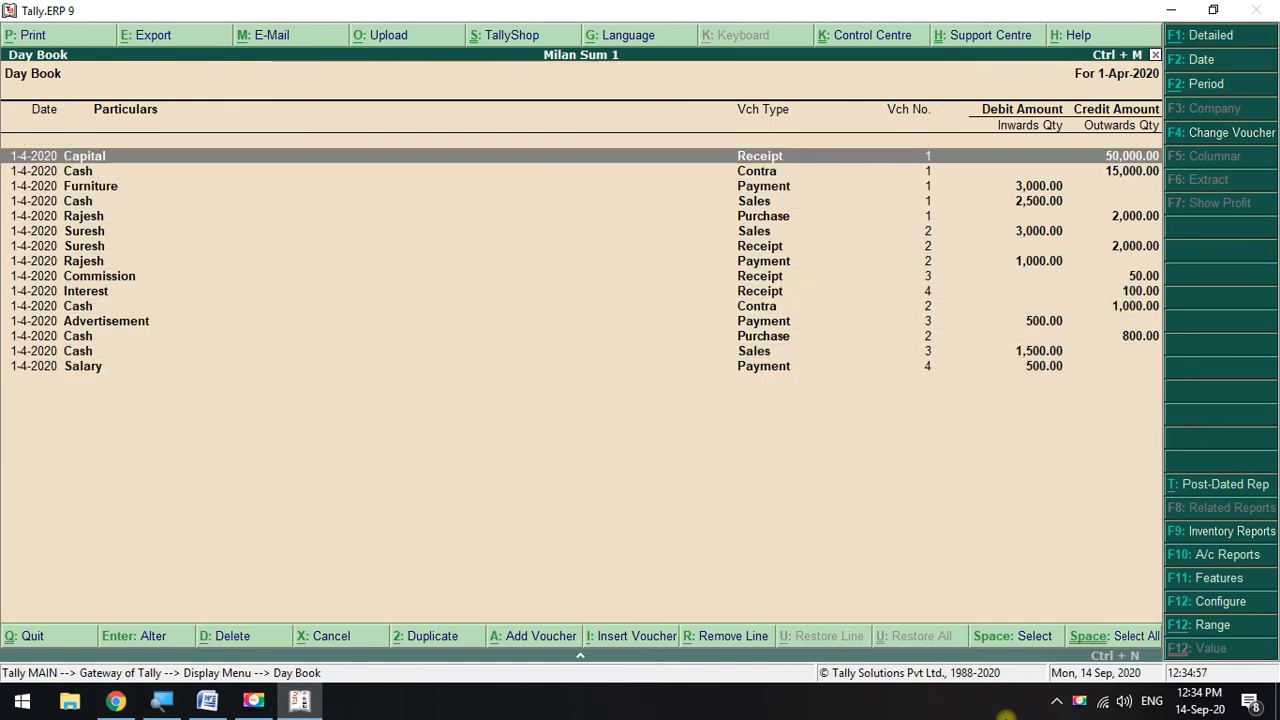
- Open the Furniture payment voucher from the Day Book, check its fields in alteration mode and return to the Gateway of Tally
key("Down")
key("Down")
key("Down")
key("Down")
key("Up")
key("Up")
key("Down")
key("Up")
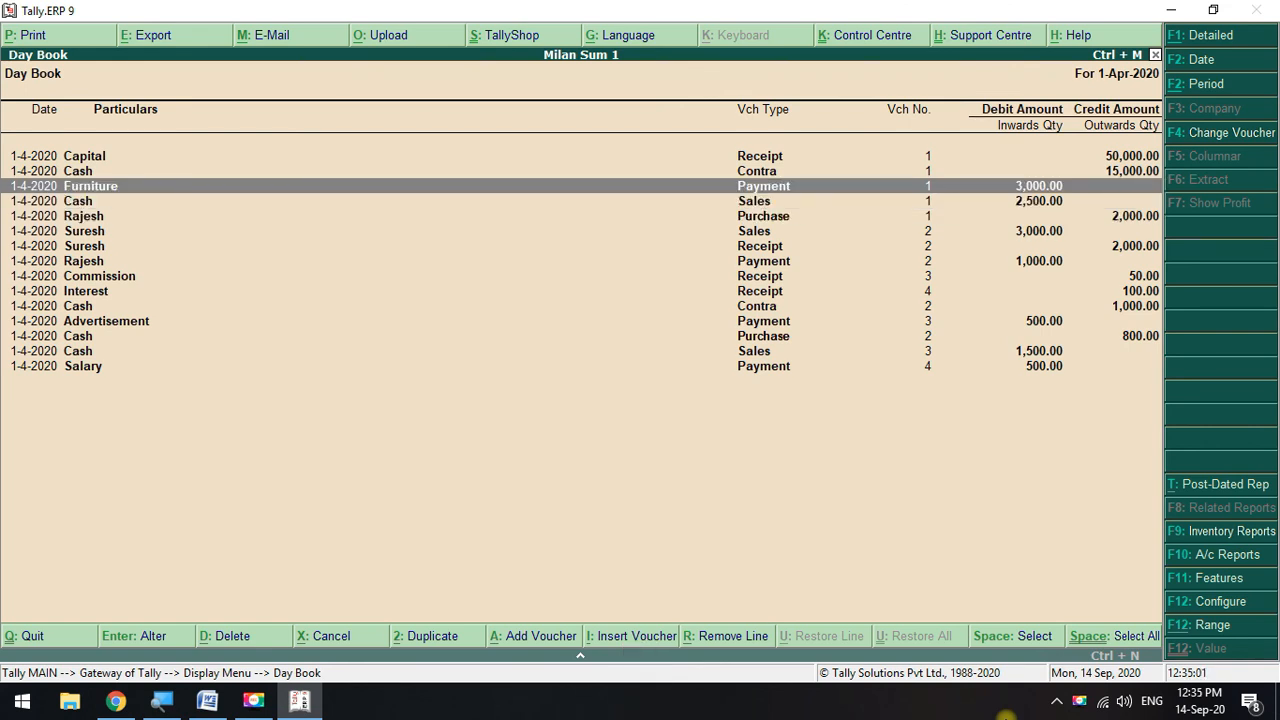
key("Return")
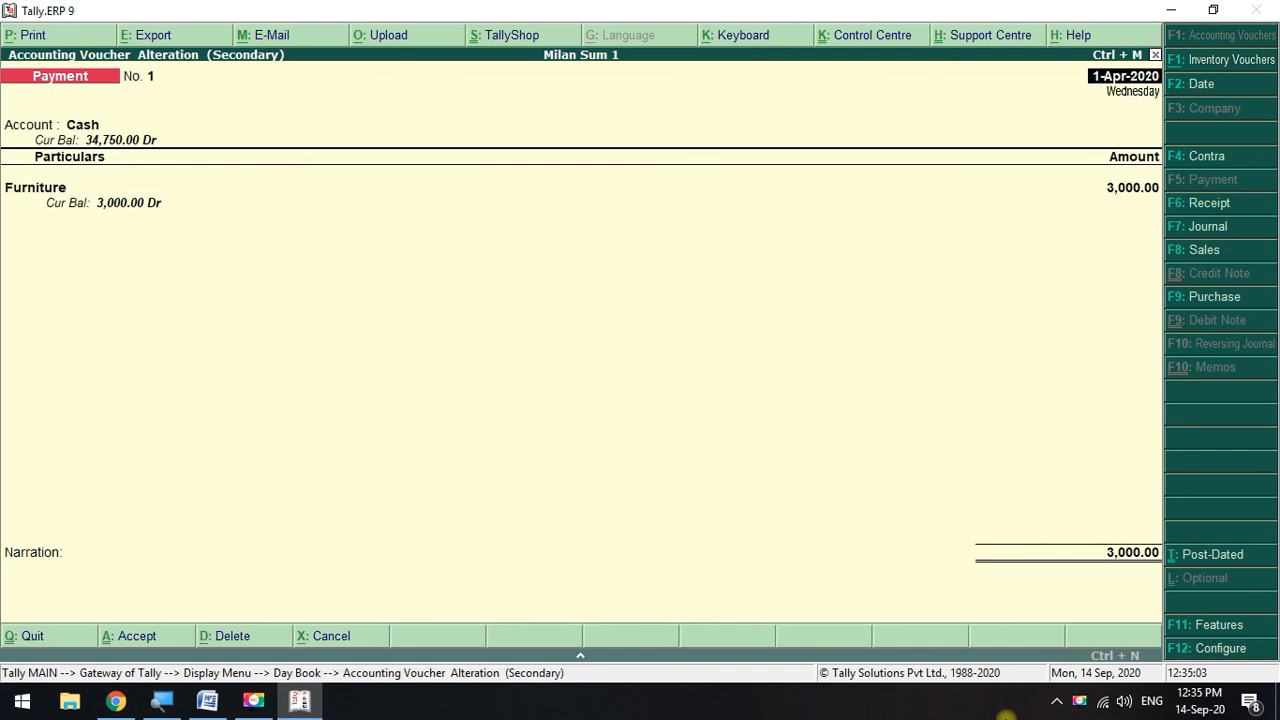
key("Return")
key("Return")
key("Return")
key("Return")
key("Return")
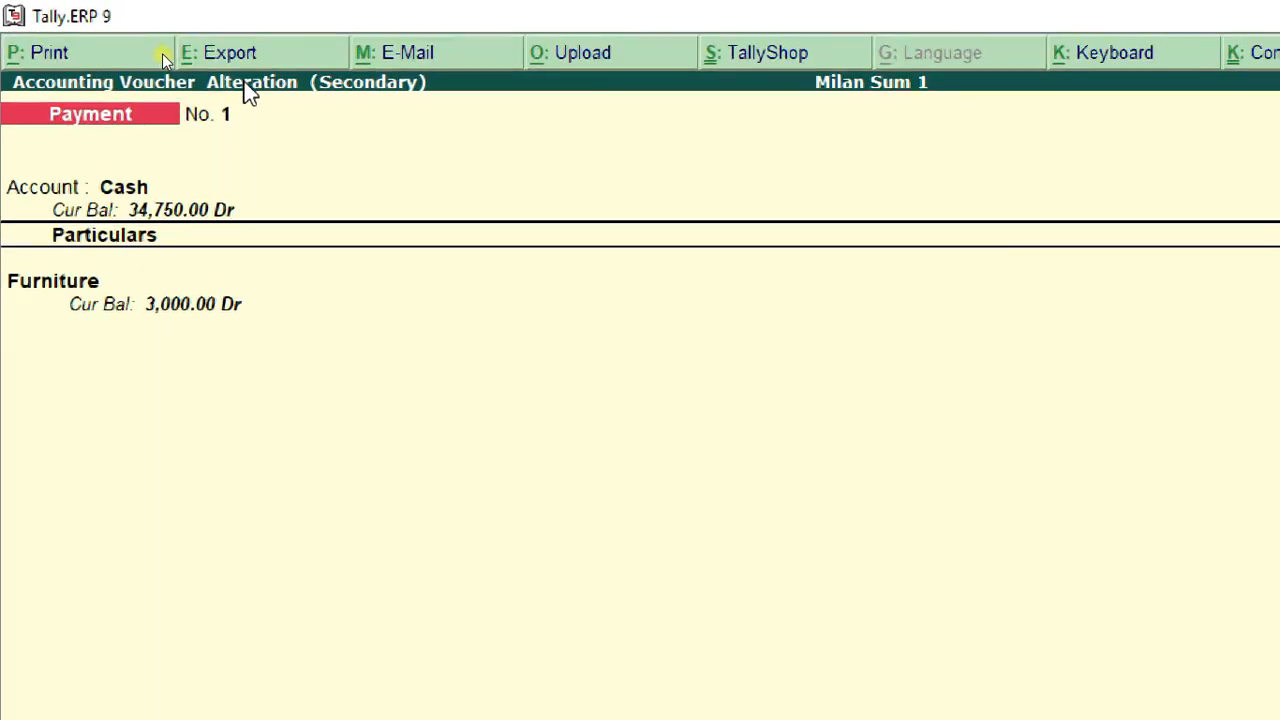
key("Escape")
key("Escape")
key("Escape")
key("Escape")
key("Escape")
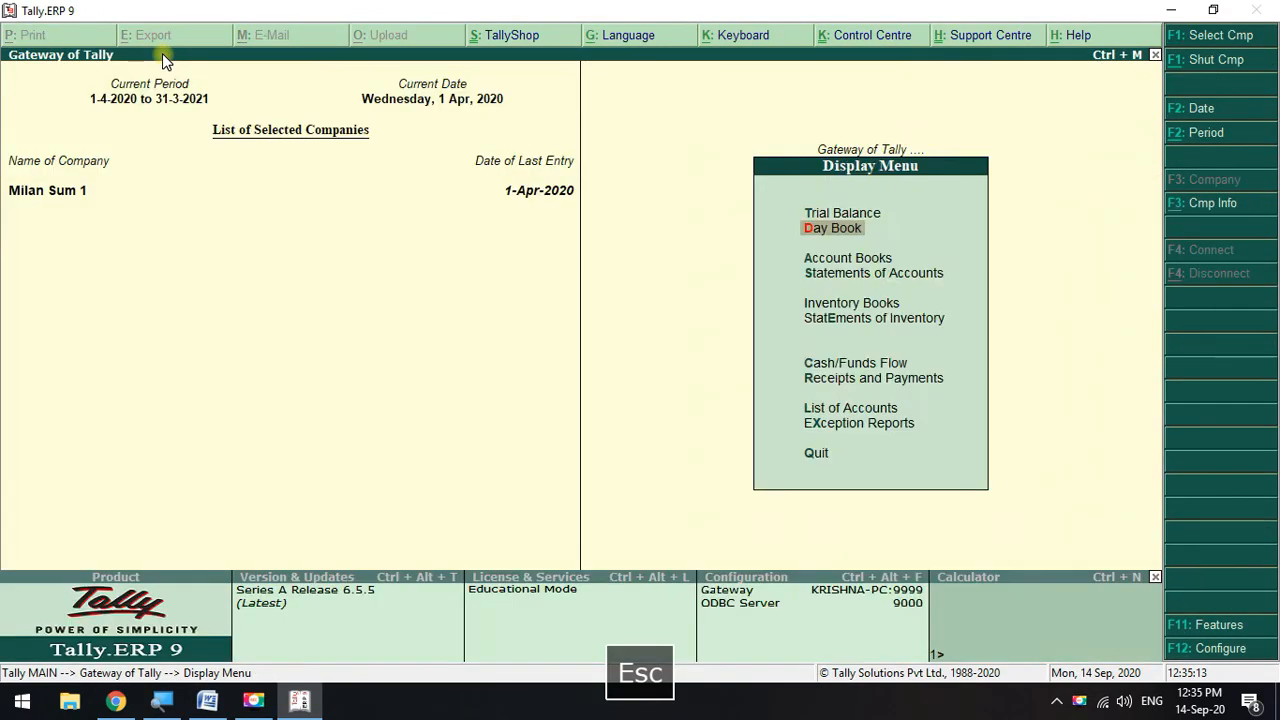
- Open accounting voucher entry, go back through the recorded vouchers to the second purchase voucher and exit to the Gateway of Tally
key("Down")
key("Down")
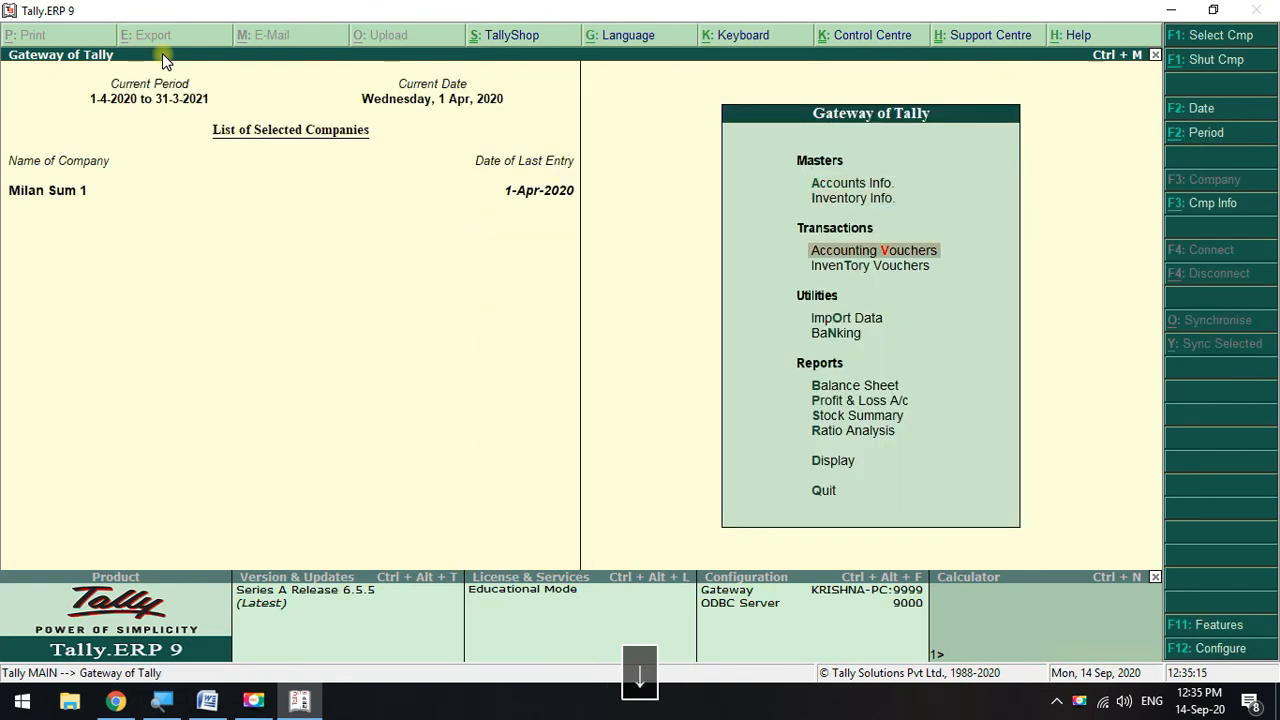
key("Return")
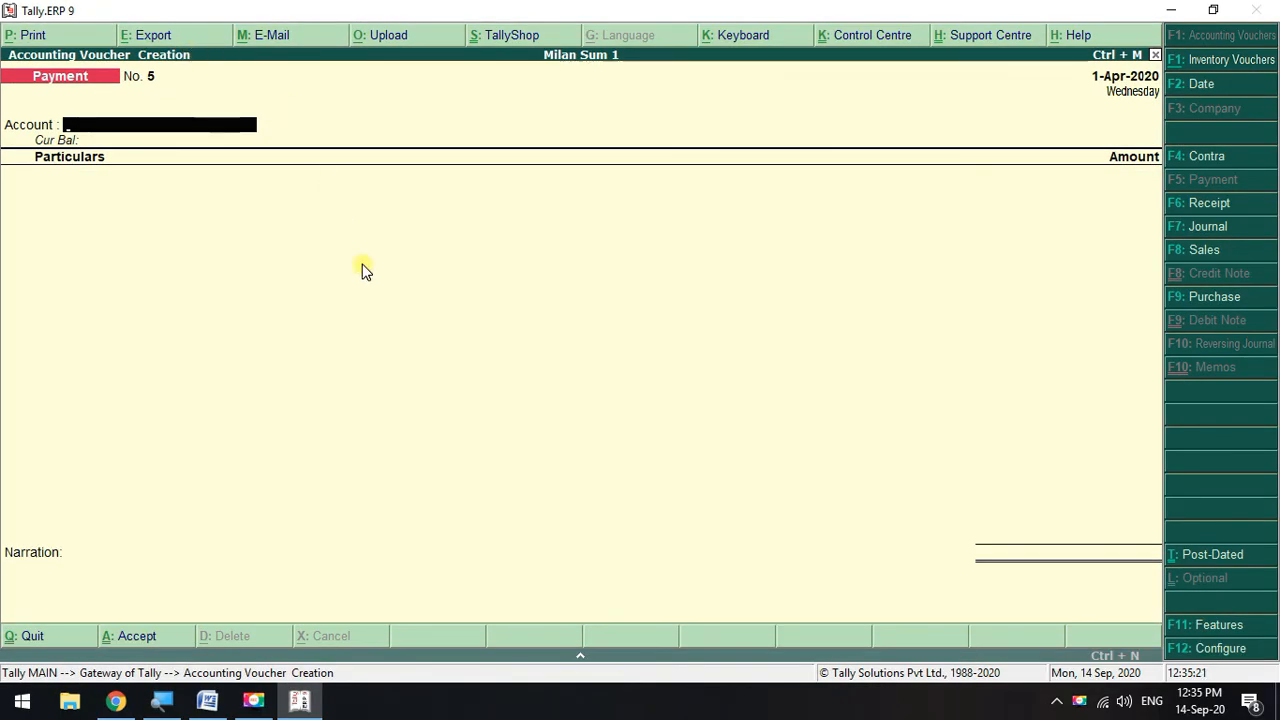
key("Page_Up")
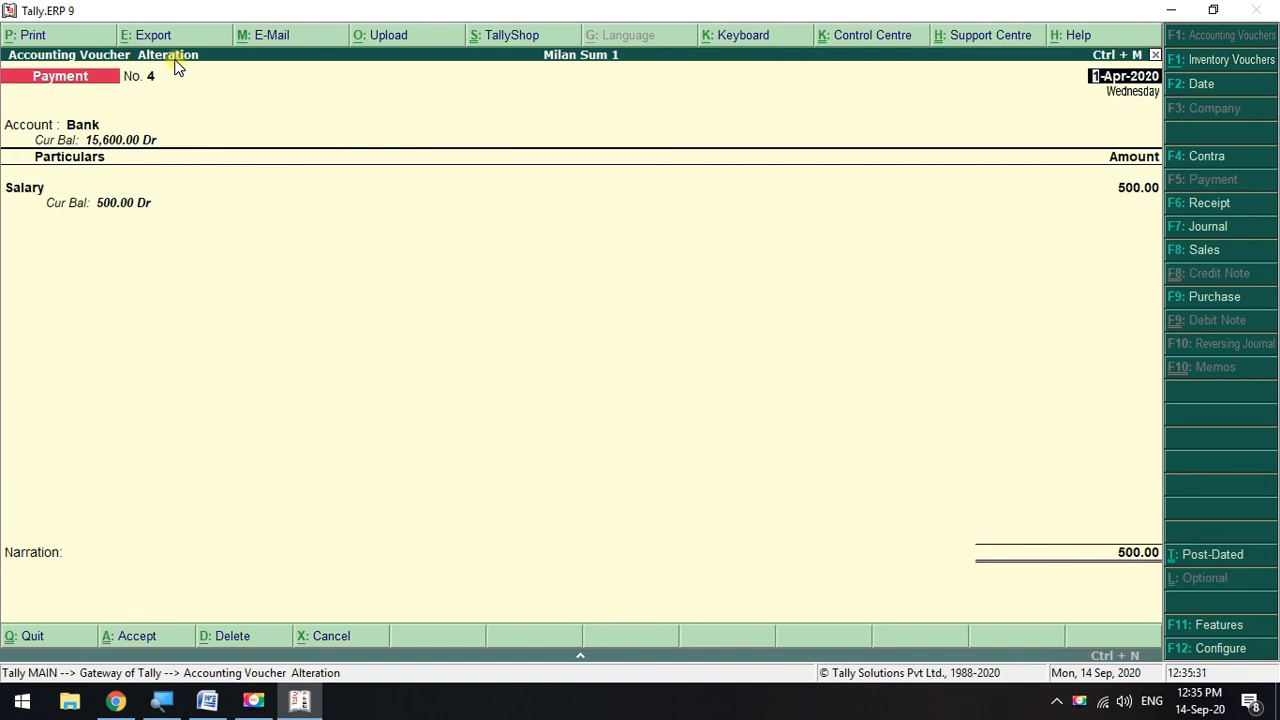
key("Page_Up")
key("Page_Up")
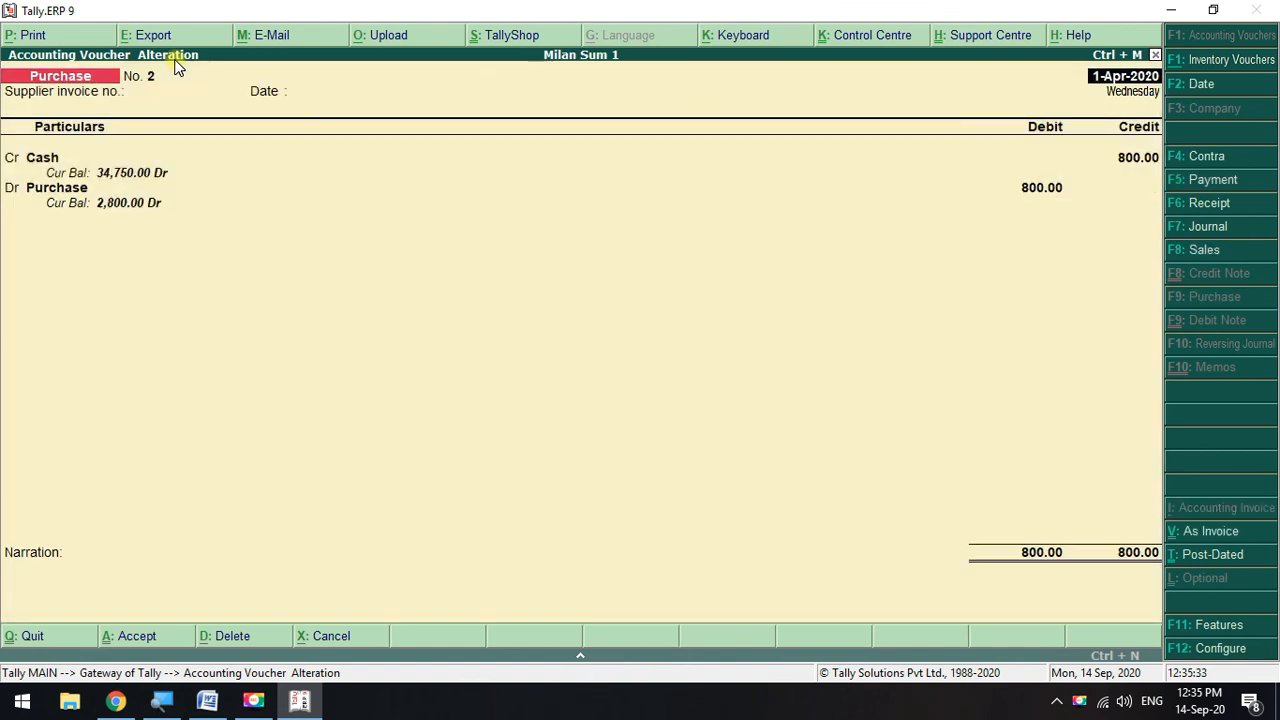
key("Escape")
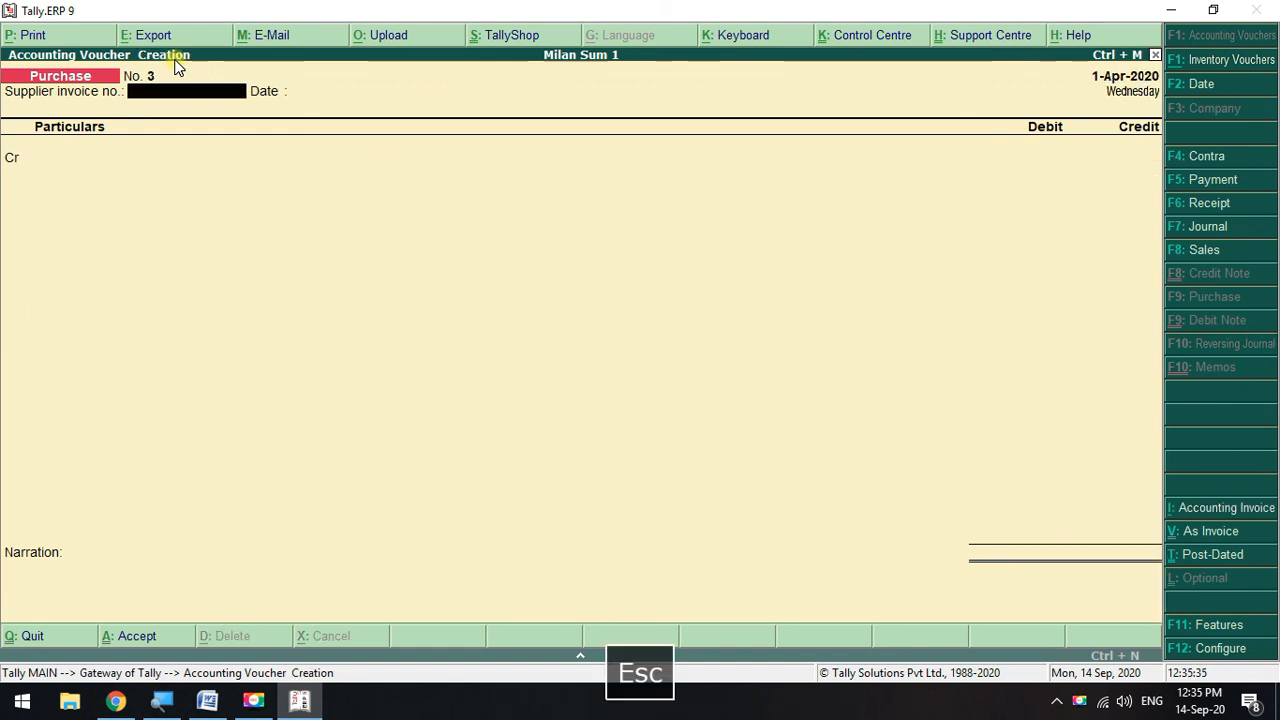
key("Escape")
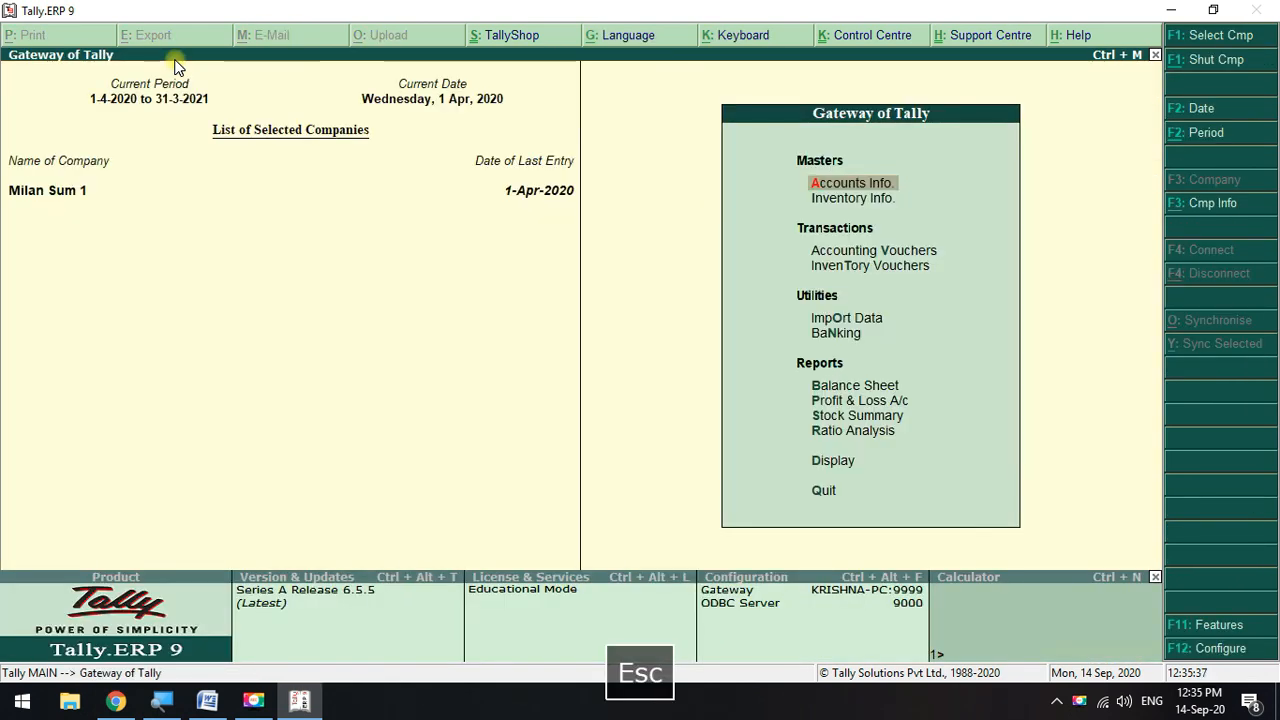
- Open the Day Book and configure its sorting method to list the vouchers in sequence of entry
key("d")
key("y")
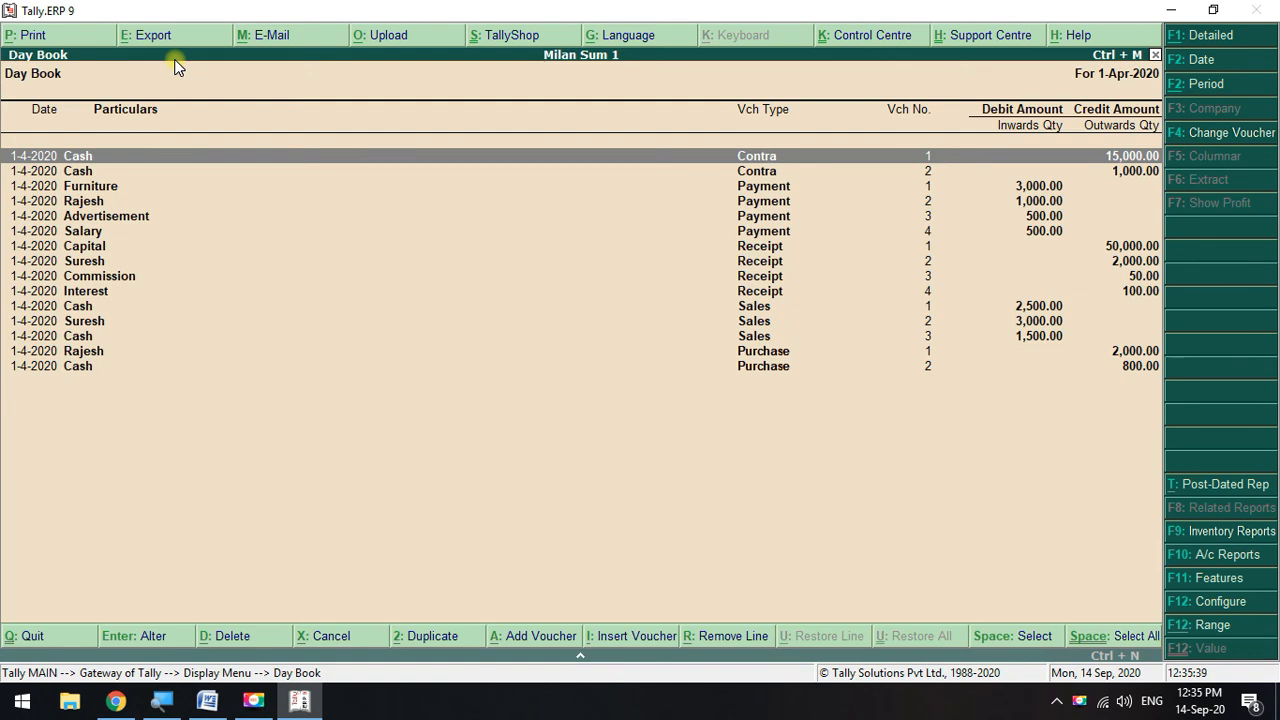
key("F12")
key("Return")
key("Return")
key("Return")
key("Return")
key("Return")
key("Return")
key("Return")
key("Return")
key("Return")
key("Return")
key("Down")
key("Return")
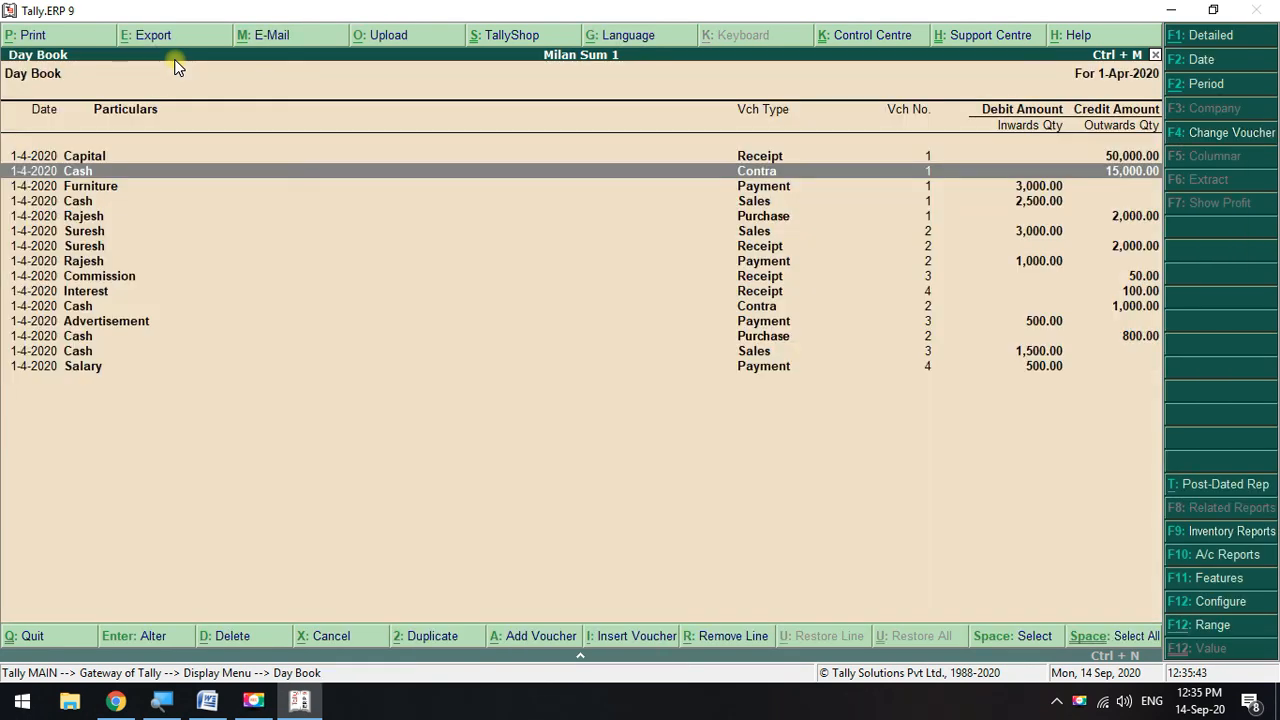
- Open the first cash sales voucher from the Day Book for viewing and return to the Gateway of Tally
key("Down")
key("Down")
key("Return")
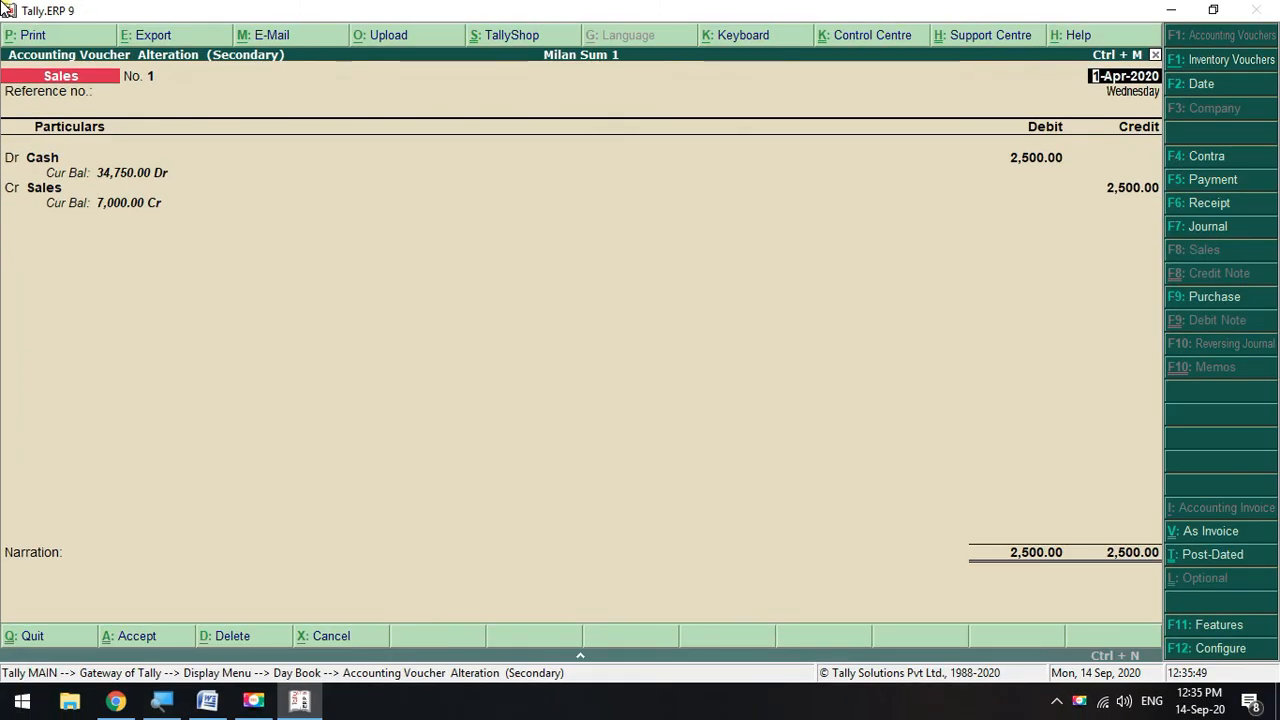
key("Escape")
key("Escape")
key("Escape")
key("Escape")
key("Escape")
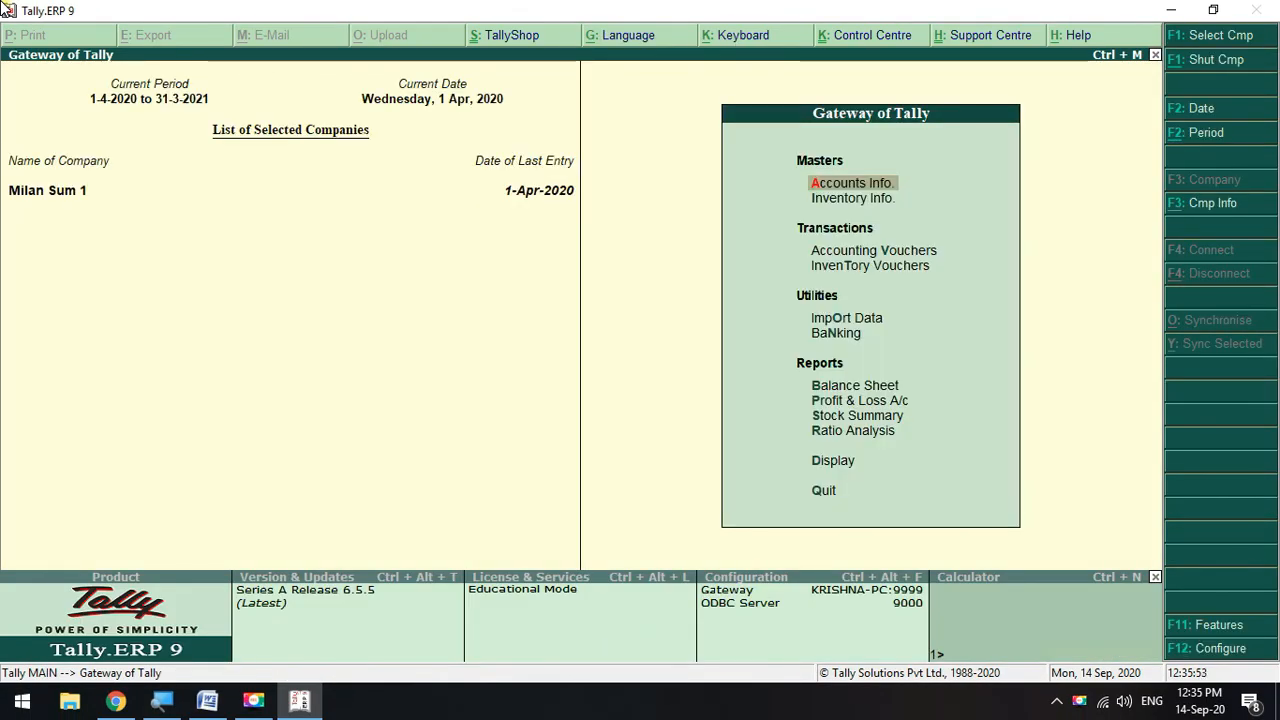
- View the Balance Sheet and the Profit & Loss A/c and return to the Gateway of Tally
left_click(889, 386)
key("Return")
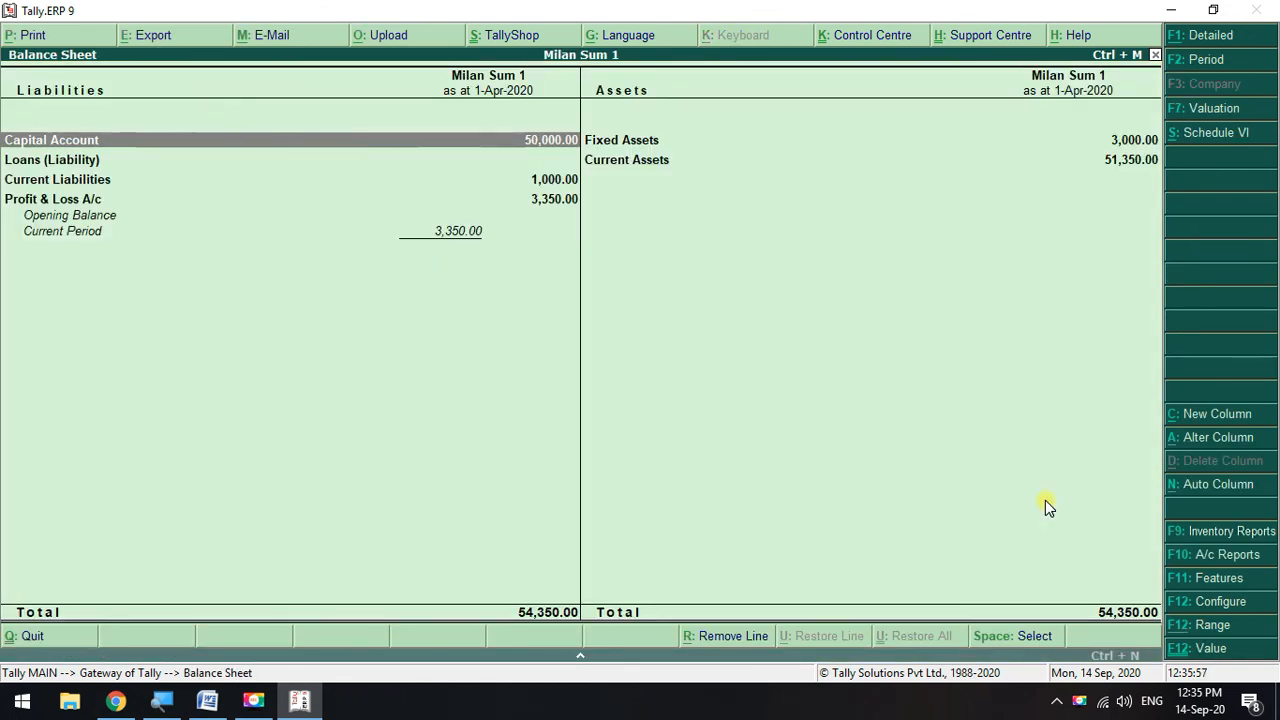
key("Escape")
key("Down")
key("Return")
key("Escape")
key("Up")
key("Return")
key("Escape")
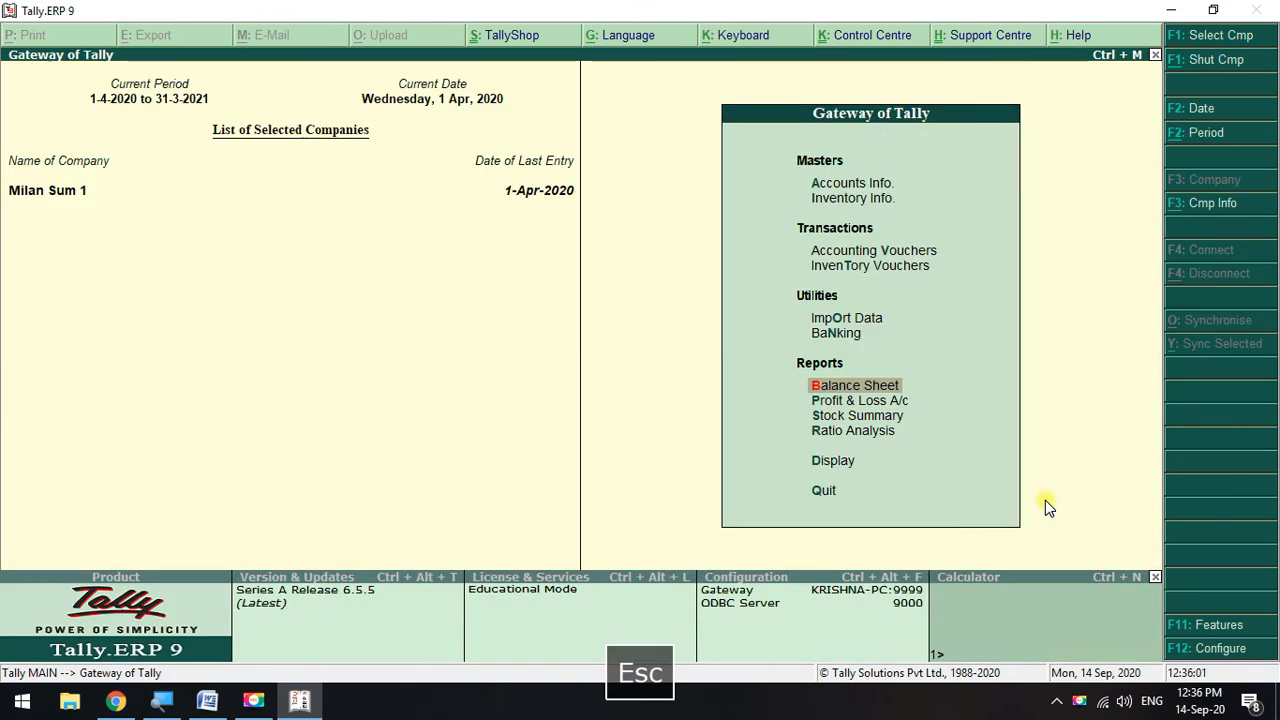
key("Escape")
key("Escape")
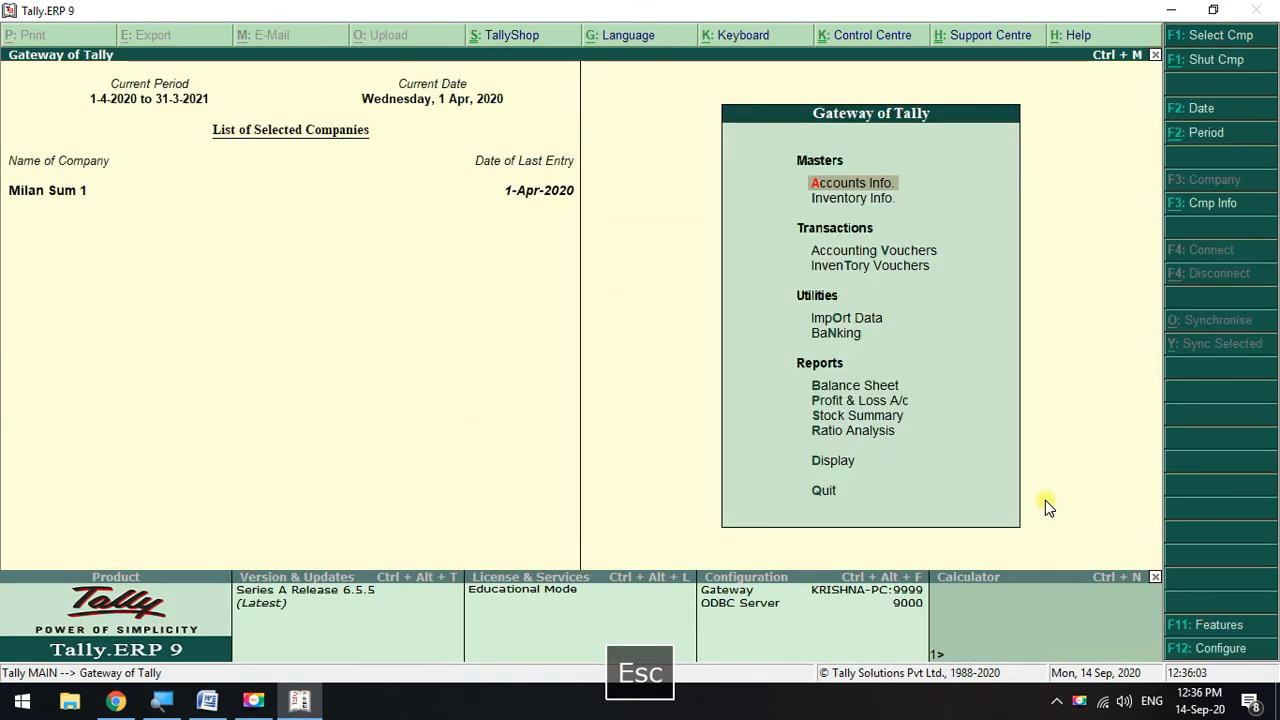
- Reopen the Balance Sheet, examine its configuration options such as Show Vertical Balance Sheet, and close the configuration without changes
key("Down")
key("Down")
key("Down")
key("Down")
key("Down")
key("Down")
key("Down")
key("Up")
key("Return")
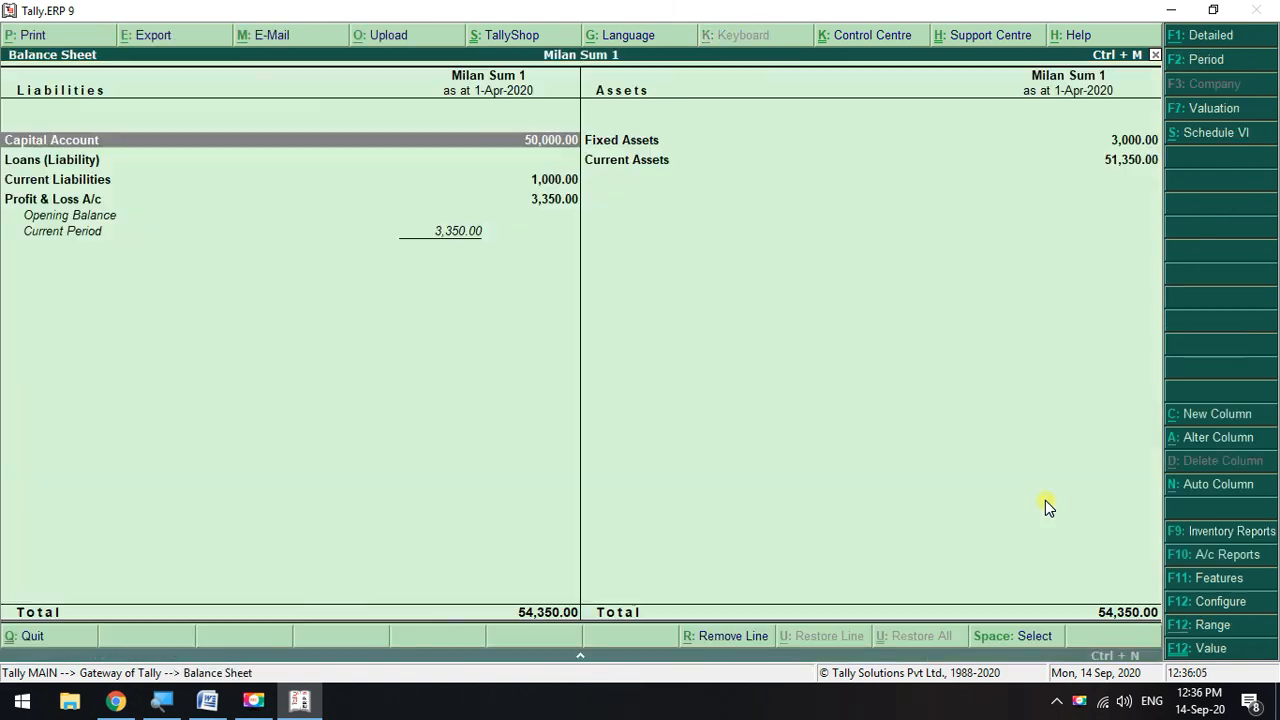
key("F12")
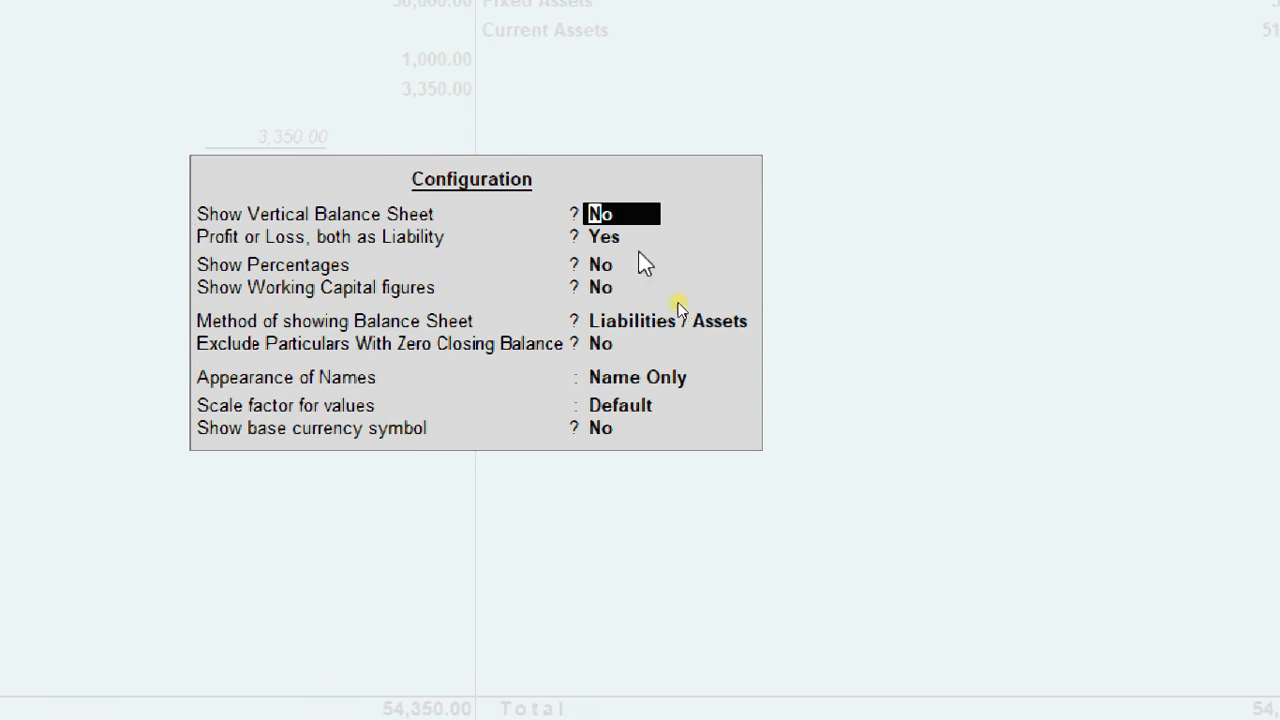
left_click(615, 243)
left_click(613, 218)
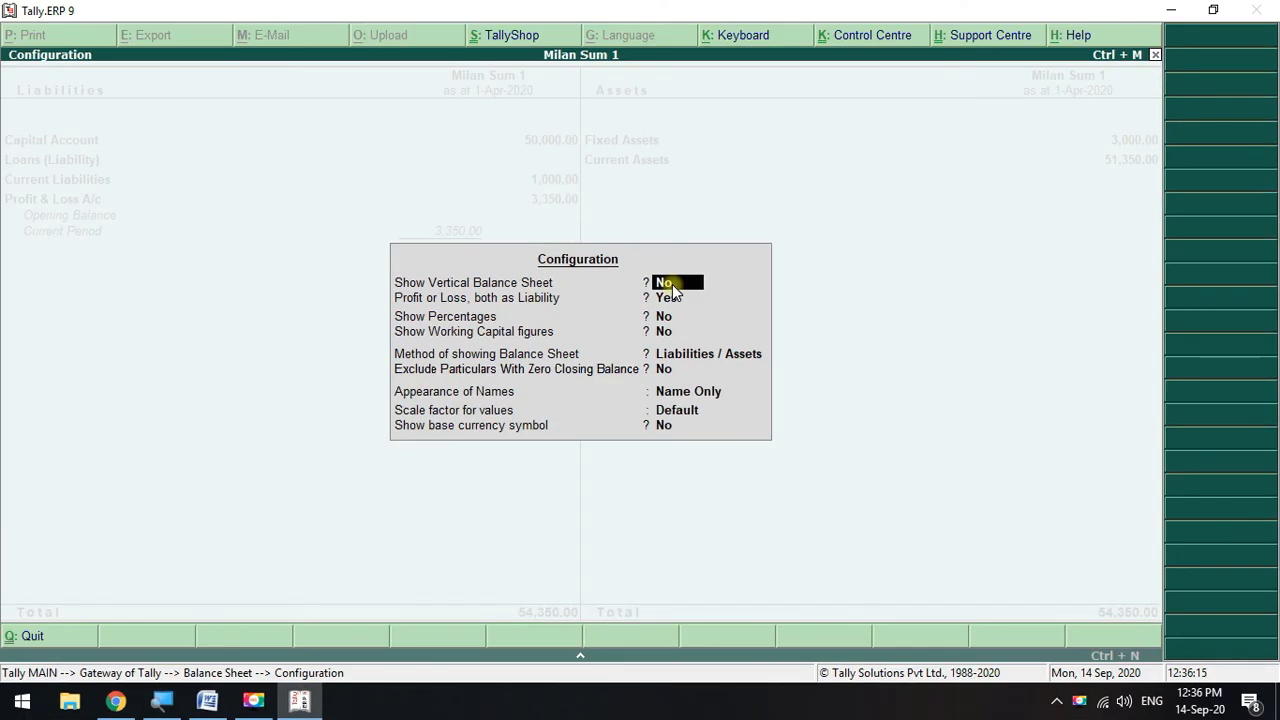
key("Escape")
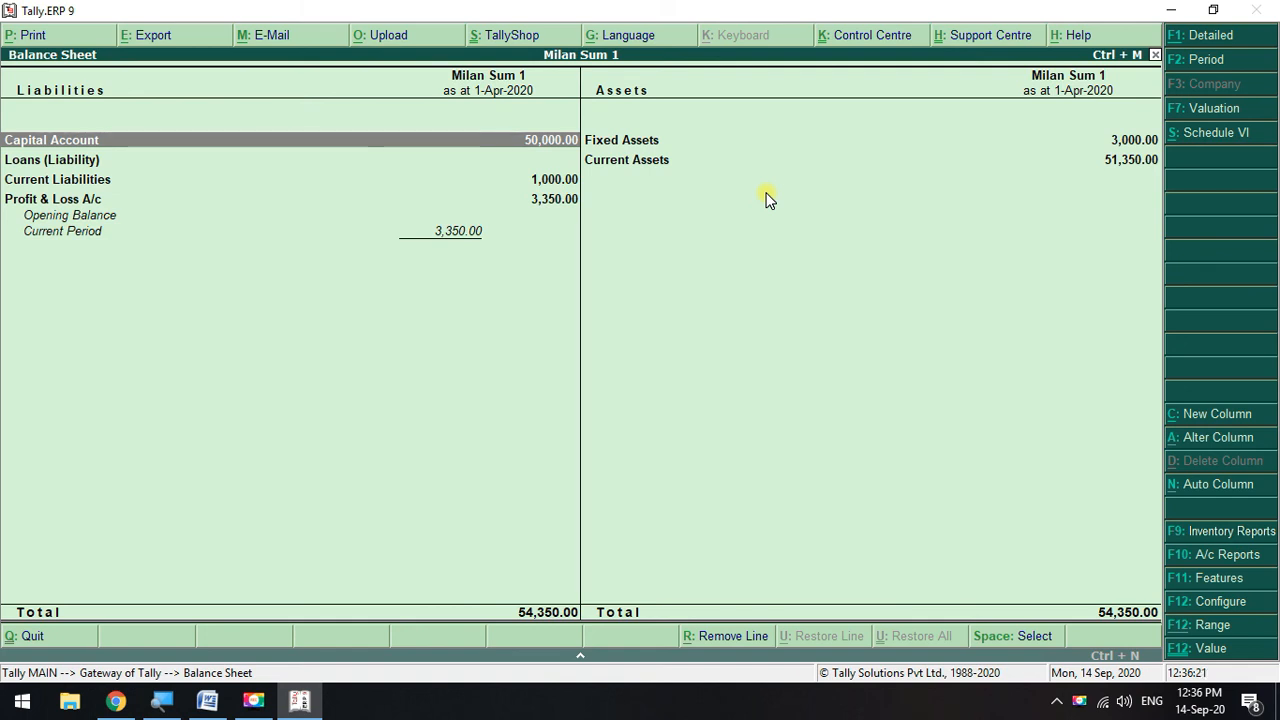
- Open the Profit & Loss A/c, examine its Show with Gross Profit configuration option and return to the Gateway of Tally
key("Escape")
key("Down")
key("Return")
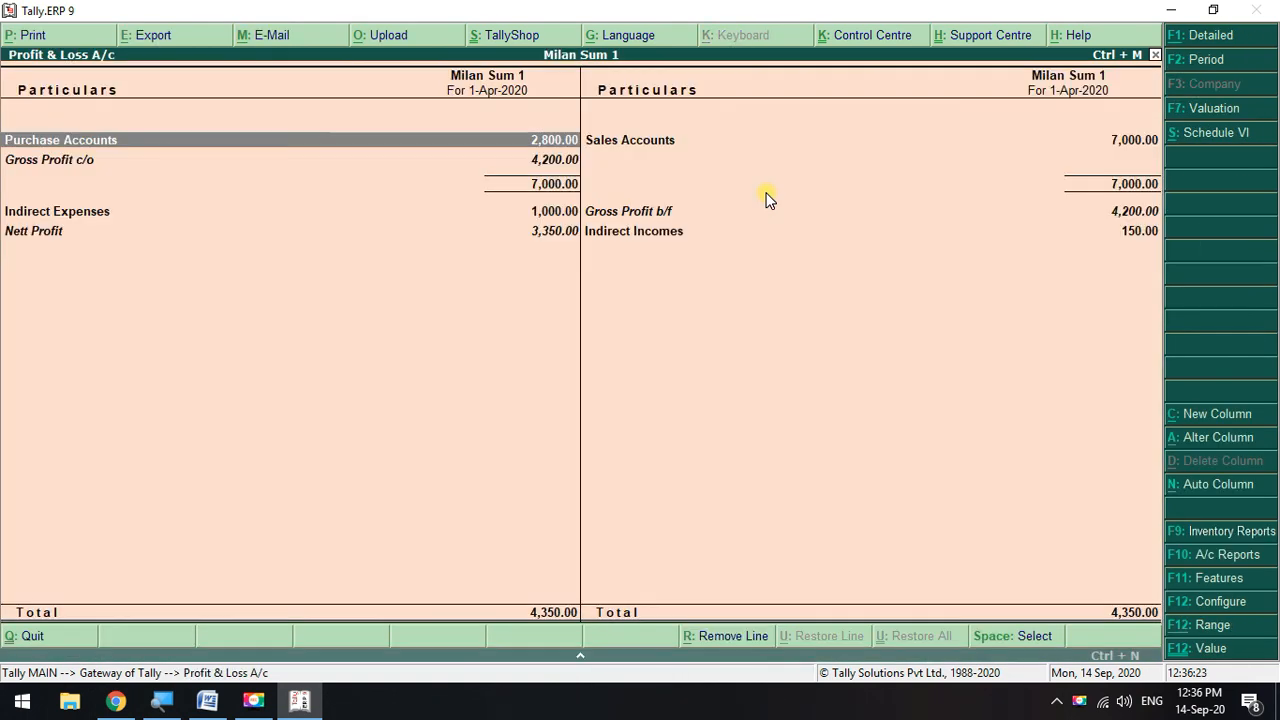
key("F12")
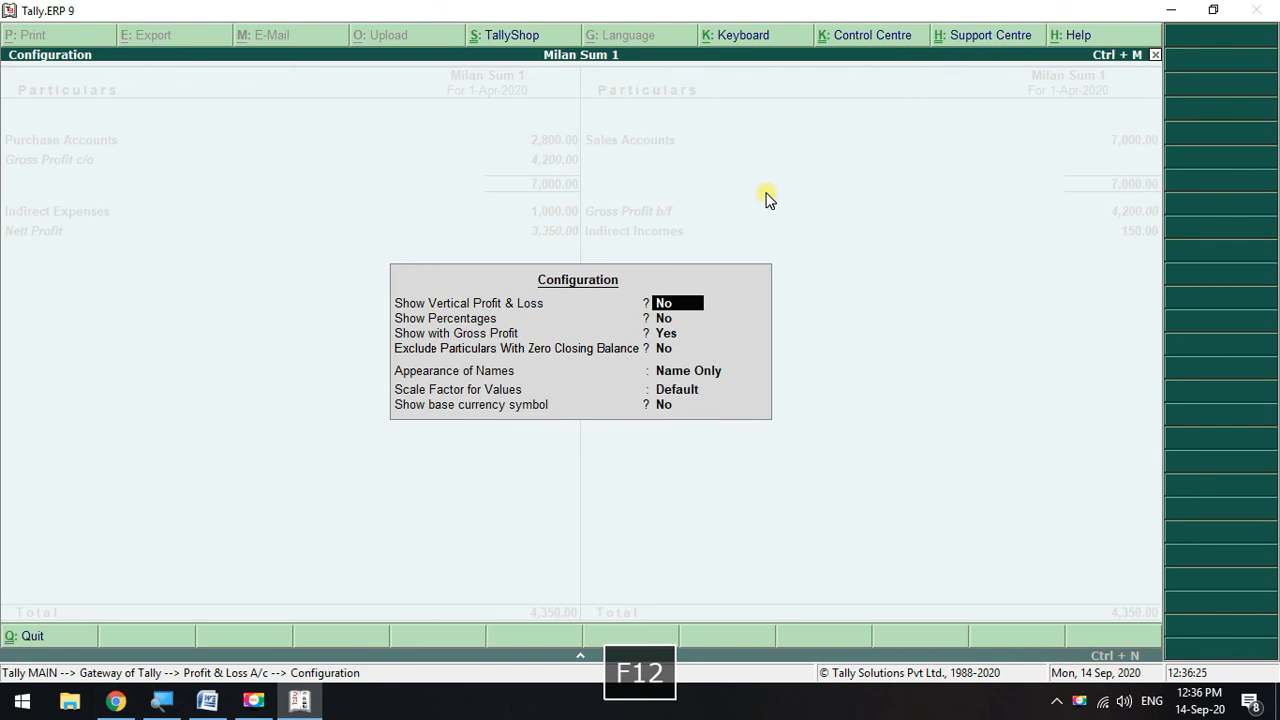
left_click(666, 336)
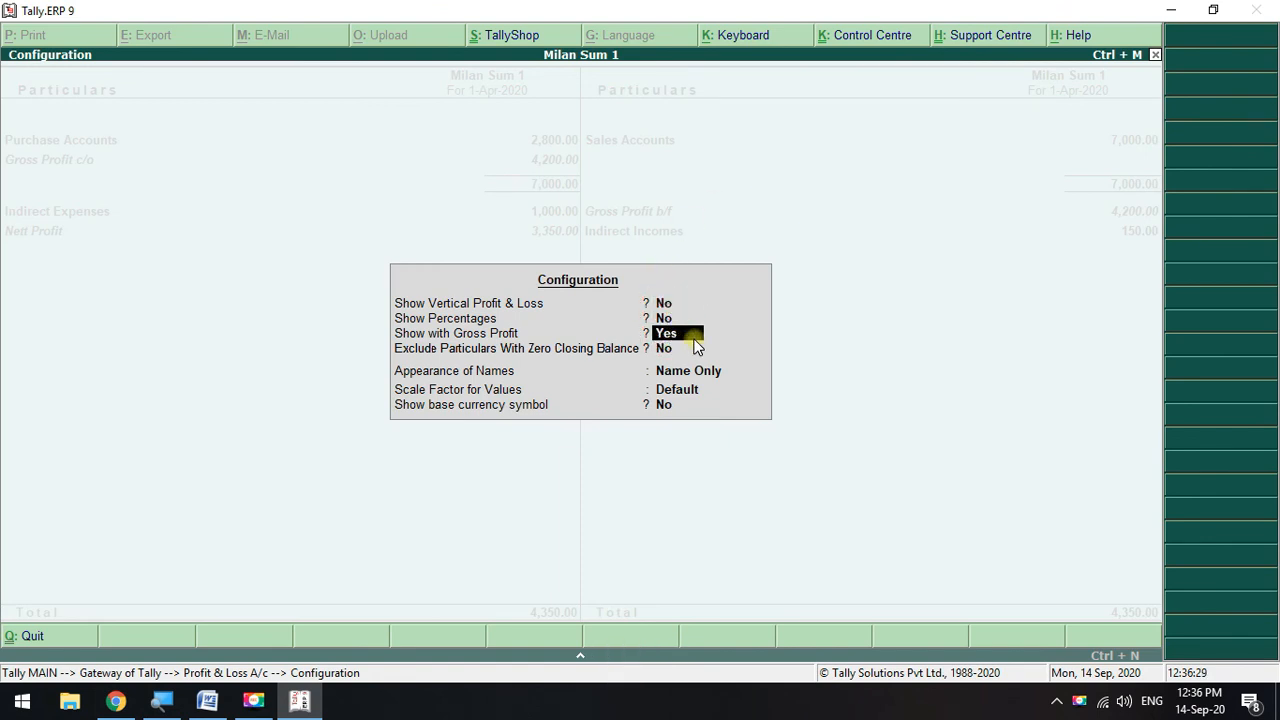
key("Escape")
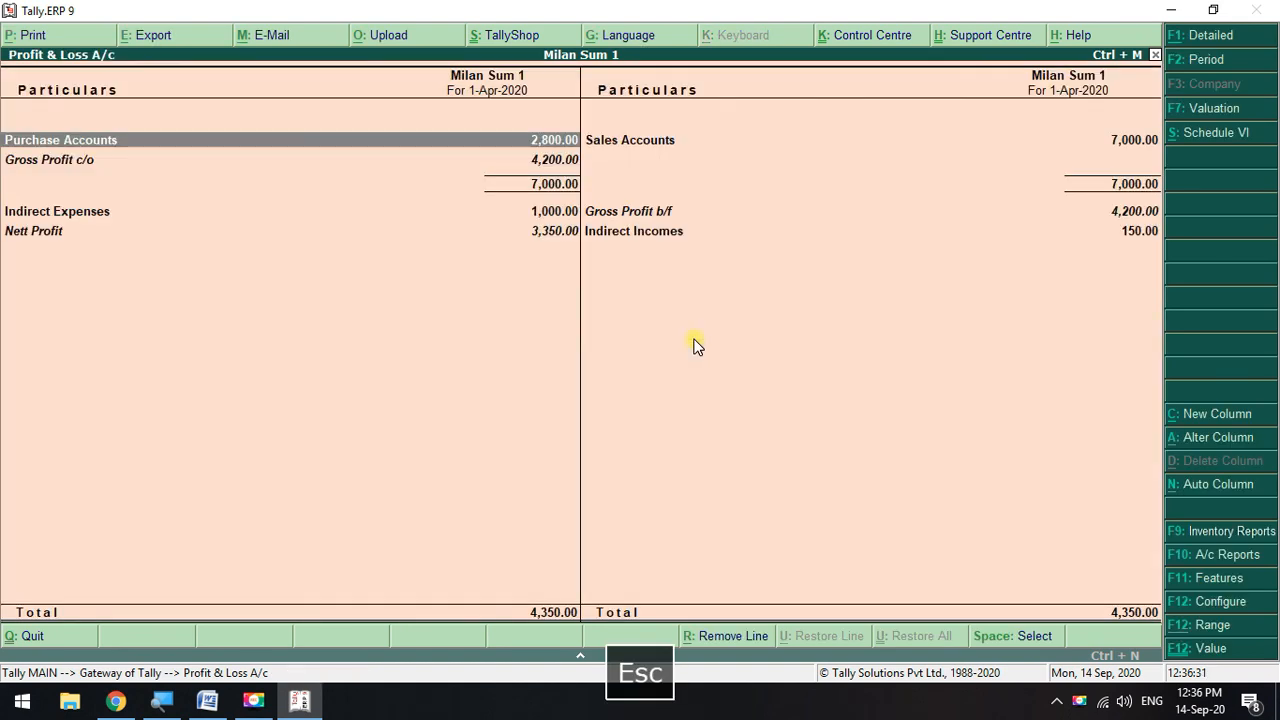
key("Escape")
key("Escape")
key("Escape")
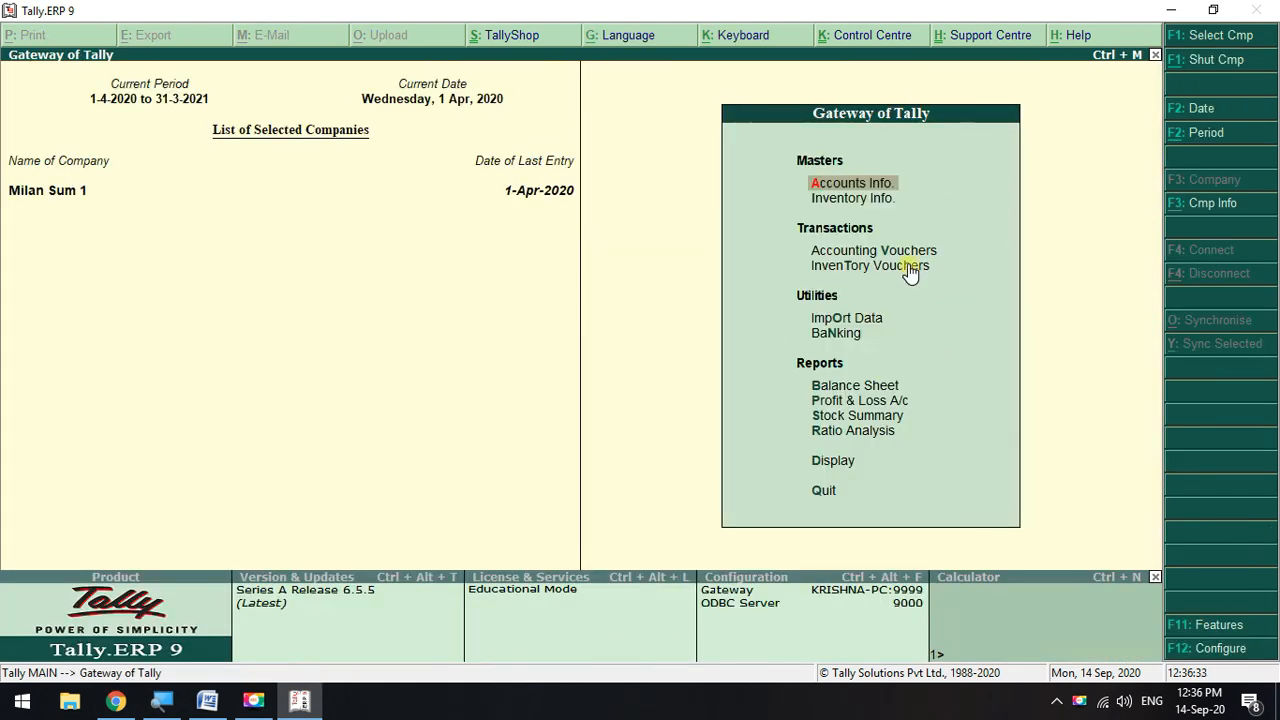